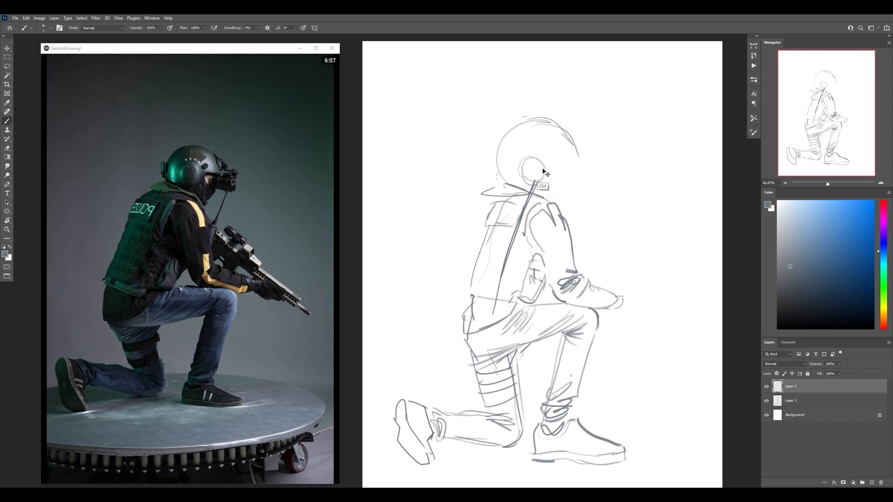
Step: Sketch the helmet's shell, ear cup, chin and protruding night-vision goggles on the kneeling figure's head
{"action": "mouse_move", "coordinate": [524, 151]}
{"action": "left_mouse_down"}
{"action": "mouse_move", "coordinate": [566, 154]}
{"action": "mouse_move", "coordinate": [556, 162]}
{"action": "mouse_move", "coordinate": [587, 177]}
{"action": "mouse_move", "coordinate": [571, 202]}
{"action": "left_mouse_up"}
{"action": "left_click_drag", "start_coordinate": [605, 162], "coordinate": [576, 211]}
{"action": "left_click_drag", "start_coordinate": [606, 143], "coordinate": [580, 208]}
{"action": "mouse_move", "coordinate": [546, 143]}
{"action": "left_mouse_down"}
{"action": "mouse_move", "coordinate": [533, 184]}
{"action": "mouse_move", "coordinate": [543, 191]}
{"action": "mouse_move", "coordinate": [572, 167]}
{"action": "mouse_move", "coordinate": [582, 188]}
{"action": "mouse_move", "coordinate": [612, 174]}
{"action": "mouse_move", "coordinate": [581, 190]}
{"action": "mouse_move", "coordinate": [616, 192]}
{"action": "mouse_move", "coordinate": [596, 195]}
{"action": "left_mouse_up"}
{"action": "key", "text": "bracketright"}
{"action": "key", "text": "bracketright"}
{"action": "mouse_move", "coordinate": [595, 189]}
{"action": "left_mouse_down"}
{"action": "mouse_move", "coordinate": [594, 175]}
{"action": "mouse_move", "coordinate": [565, 190]}
{"action": "mouse_move", "coordinate": [579, 219]}
{"action": "mouse_move", "coordinate": [595, 196]}
{"action": "mouse_move", "coordinate": [650, 184]}
{"action": "left_mouse_up"}
Step: Erase part of the goggles' outline and redraw the front lens section
{"action": "key", "text": "z"}
{"action": "mouse_move", "coordinate": [578, 170]}
{"action": "left_mouse_down"}
{"action": "mouse_move", "coordinate": [588, 183]}
{"action": "mouse_move", "coordinate": [613, 155]}
{"action": "left_mouse_up"}
{"action": "mouse_move", "coordinate": [613, 156]}
{"action": "left_mouse_down"}
{"action": "mouse_move", "coordinate": [608, 186]}
{"action": "mouse_move", "coordinate": [621, 187]}
{"action": "mouse_move", "coordinate": [567, 187]}
{"action": "left_mouse_up"}
{"action": "key", "text": "z"}
{"action": "key", "text": "e"}
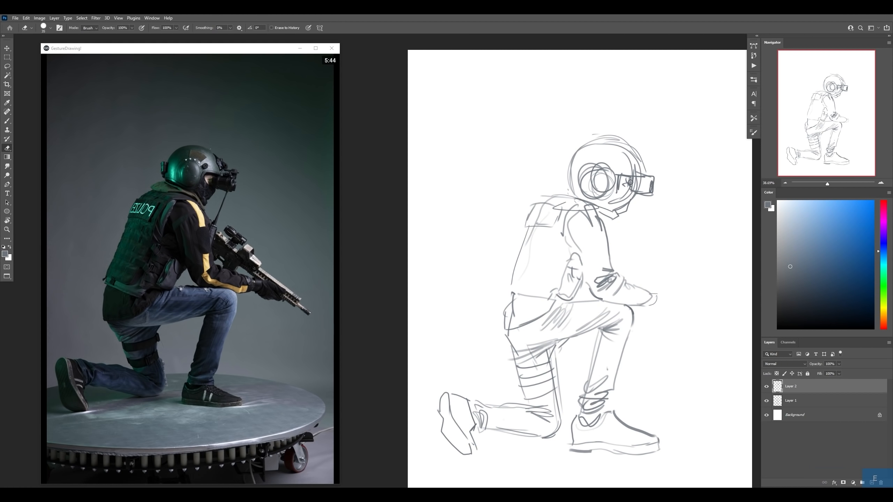
{"action": "mouse_move", "coordinate": [638, 183]}
{"action": "left_mouse_down"}
{"action": "mouse_move", "coordinate": [637, 175]}
{"action": "mouse_move", "coordinate": [640, 194]}
{"action": "left_mouse_up"}
{"action": "key", "text": "b"}
{"action": "left_click_drag", "start_coordinate": [635, 179], "coordinate": [635, 191]}
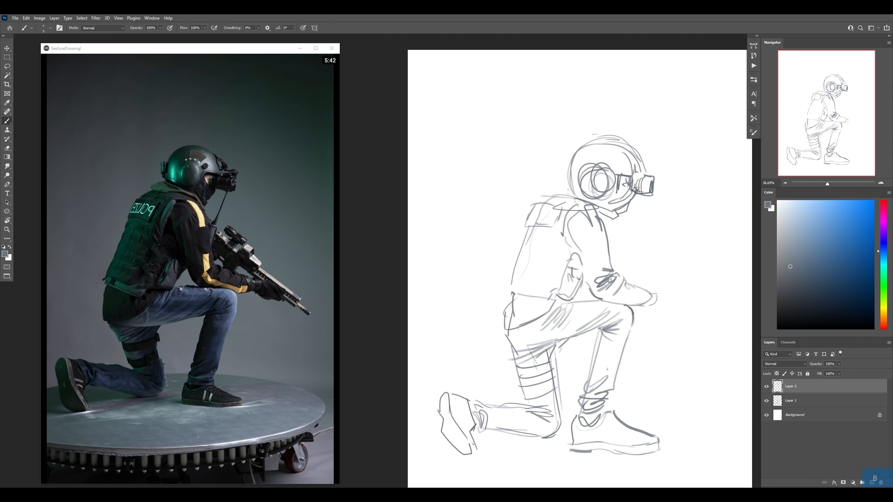
Step: Draw the stripe panels on the figure's shoulder and sleeve, and merge Layer 2 down into Layer 1
{"action": "key", "text": "bracketright"}
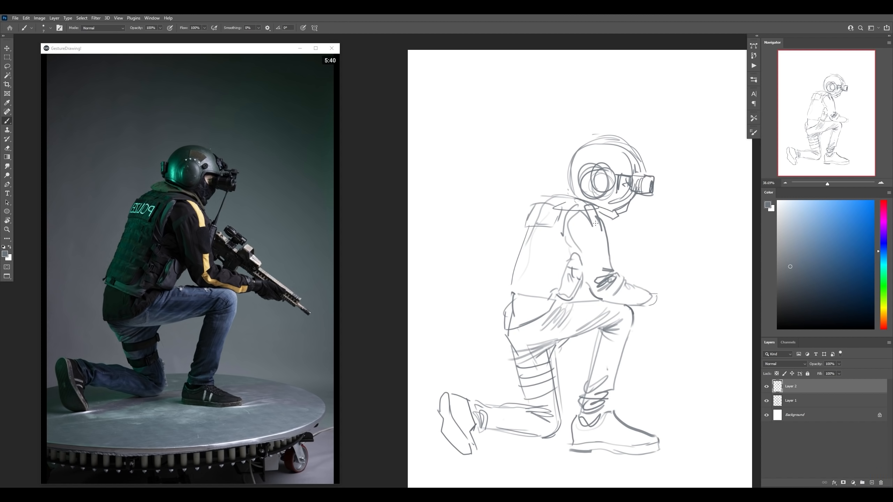
{"action": "left_click_drag", "start_coordinate": [589, 225], "coordinate": [594, 239]}
{"action": "mouse_move", "coordinate": [586, 208]}
{"action": "left_mouse_down"}
{"action": "mouse_move", "coordinate": [606, 272]}
{"action": "mouse_move", "coordinate": [597, 279]}
{"action": "left_mouse_up"}
{"action": "key", "text": "e"}
{"action": "key", "text": "b"}
{"action": "mouse_move", "coordinate": [604, 295]}
{"action": "left_mouse_down"}
{"action": "mouse_move", "coordinate": [640, 300]}
{"action": "mouse_move", "coordinate": [586, 287]}
{"action": "mouse_move", "coordinate": [613, 283]}
{"action": "left_mouse_up"}
{"action": "key", "text": "ctrl+e"}
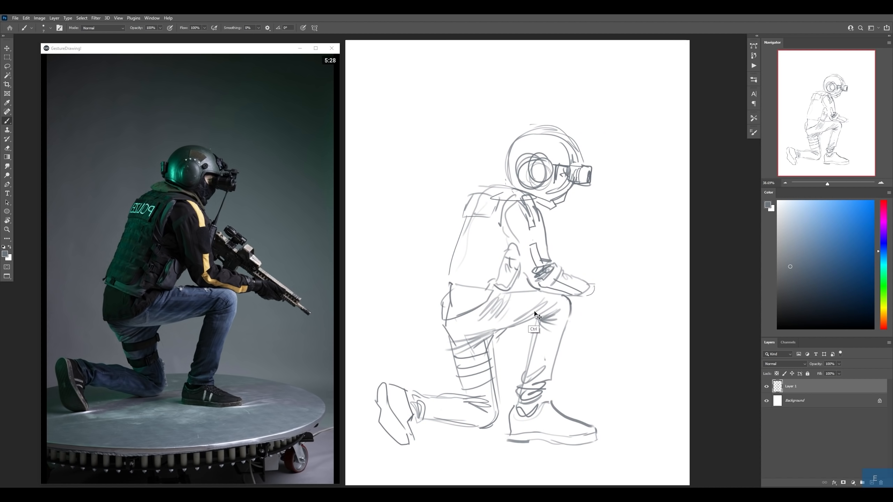
Step: Select the rear foot with the Lasso, enlarge it with Free Transform and deselect it
{"action": "mouse_move", "coordinate": [554, 275]}
{"action": "left_mouse_down"}
{"action": "mouse_move", "coordinate": [598, 255]}
{"action": "mouse_move", "coordinate": [610, 236]}
{"action": "left_mouse_up"}
{"action": "key", "text": "l"}
{"action": "mouse_move", "coordinate": [408, 319]}
{"action": "left_mouse_down"}
{"action": "mouse_move", "coordinate": [450, 325]}
{"action": "mouse_move", "coordinate": [451, 411]}
{"action": "mouse_move", "coordinate": [434, 364]}
{"action": "mouse_move", "coordinate": [423, 389]}
{"action": "left_mouse_up"}
{"action": "key", "text": "ctrl+t"}
{"action": "mouse_move", "coordinate": [443, 355]}
{"action": "left_mouse_down"}
{"action": "mouse_move", "coordinate": [464, 327]}
{"action": "mouse_move", "coordinate": [433, 355]}
{"action": "mouse_move", "coordinate": [451, 379]}
{"action": "left_mouse_up"}
{"action": "key", "text": "Return"}
{"action": "key", "text": "b"}
{"action": "key", "text": "ctrl+d"}
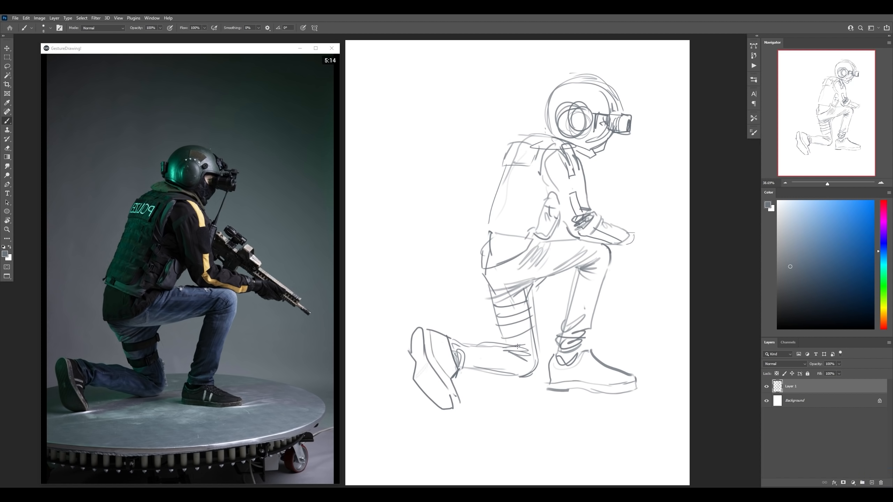
Step: Add ankle detail lines to the rear shoe and draw the sole line and side stripes on the front shoe
{"action": "left_click_drag", "start_coordinate": [442, 361], "coordinate": [451, 367]}
{"action": "key", "text": "ctrl+z"}
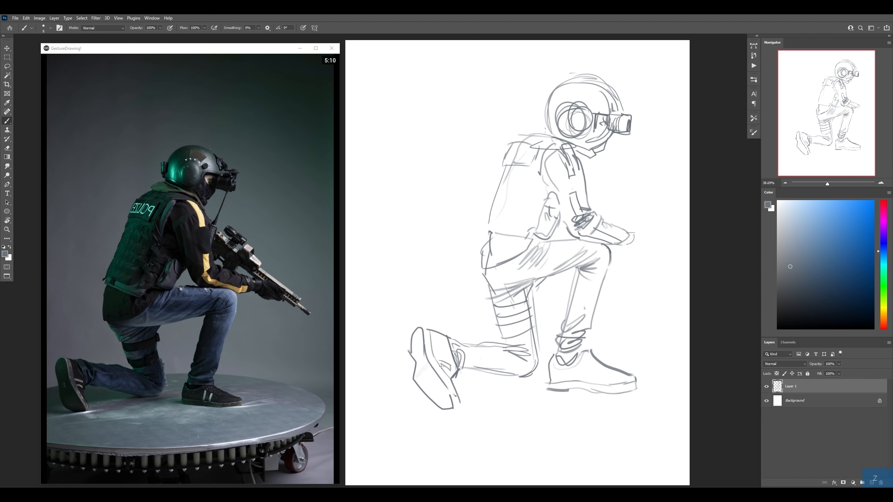
{"action": "key", "text": "bracketleft"}
{"action": "mouse_move", "coordinate": [583, 366]}
{"action": "left_mouse_down"}
{"action": "mouse_move", "coordinate": [595, 370]}
{"action": "mouse_move", "coordinate": [581, 364]}
{"action": "mouse_move", "coordinate": [602, 374]}
{"action": "mouse_move", "coordinate": [576, 374]}
{"action": "mouse_move", "coordinate": [581, 365]}
{"action": "mouse_move", "coordinate": [549, 375]}
{"action": "left_mouse_up"}
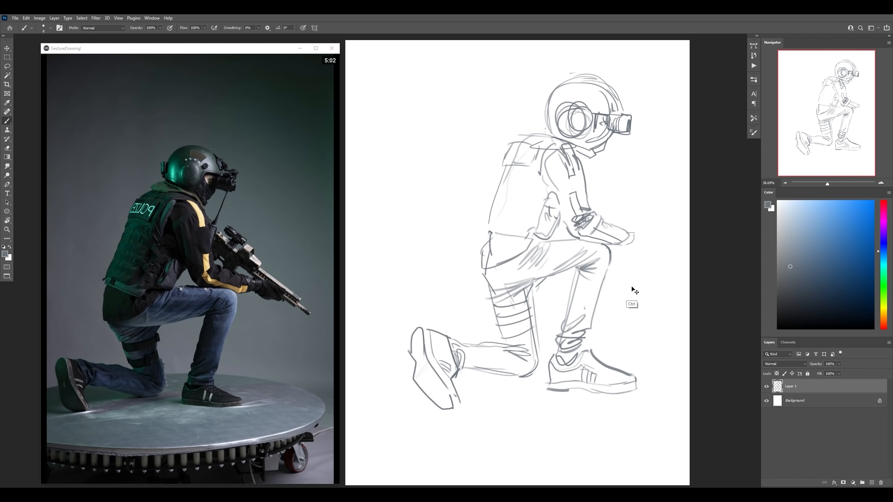
Step: Draw the sleeve folds, wrist and gloved hand at the end of the forearm, and start the rifle stock
{"action": "left_click_drag", "start_coordinate": [639, 289], "coordinate": [608, 320]}
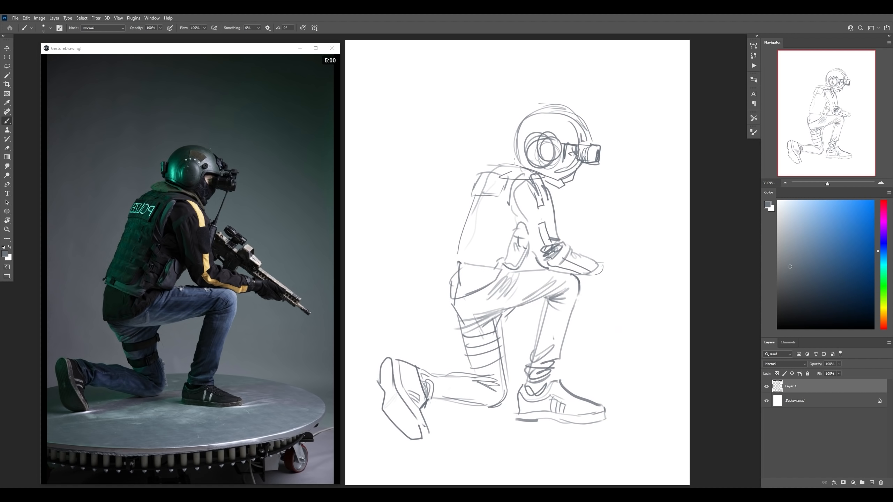
{"action": "mouse_move", "coordinate": [230, 261]}
{"action": "mouse_move", "coordinate": [599, 276]}
{"action": "left_mouse_down"}
{"action": "mouse_move", "coordinate": [609, 287]}
{"action": "mouse_move", "coordinate": [602, 279]}
{"action": "mouse_move", "coordinate": [629, 280]}
{"action": "mouse_move", "coordinate": [608, 285]}
{"action": "mouse_move", "coordinate": [584, 271]}
{"action": "left_mouse_up"}
{"action": "key", "text": "bracketleft"}
{"action": "mouse_move", "coordinate": [587, 256]}
{"action": "left_mouse_down"}
{"action": "mouse_move", "coordinate": [607, 264]}
{"action": "mouse_move", "coordinate": [600, 272]}
{"action": "mouse_move", "coordinate": [581, 255]}
{"action": "left_mouse_up"}
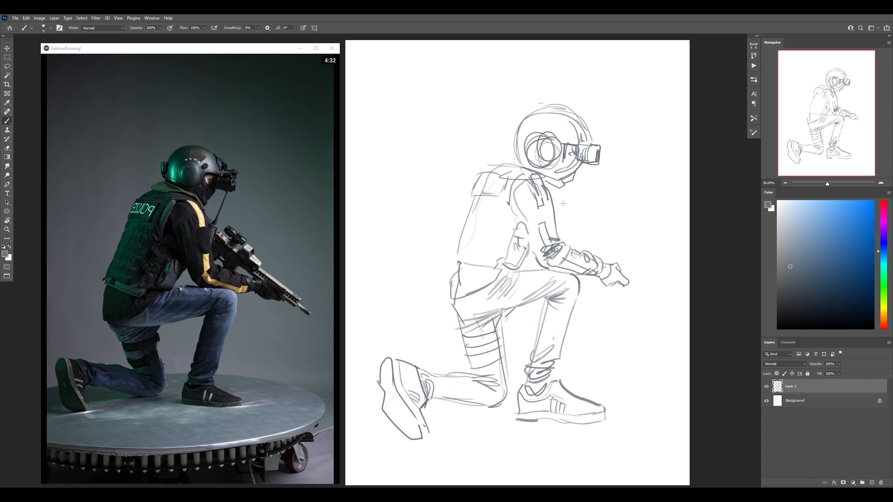
{"action": "left_click_drag", "start_coordinate": [558, 208], "coordinate": [563, 203]}
Step: Scale the whole figure down to about 82% with Free Transform, keeping its lower-left corner in place
{"action": "key", "text": "ctrl+t"}
{"action": "scroll", "coordinate": [646, 280], "scroll_direction": "down", "scroll_amount": 2}
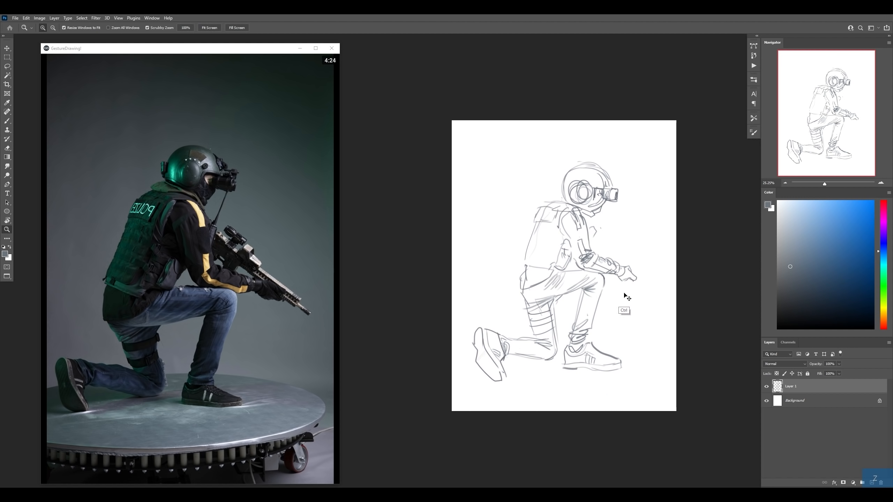
{"action": "left_click_drag", "start_coordinate": [624, 303], "coordinate": [630, 279]}
{"action": "left_click_drag", "start_coordinate": [639, 152], "coordinate": [612, 187]}
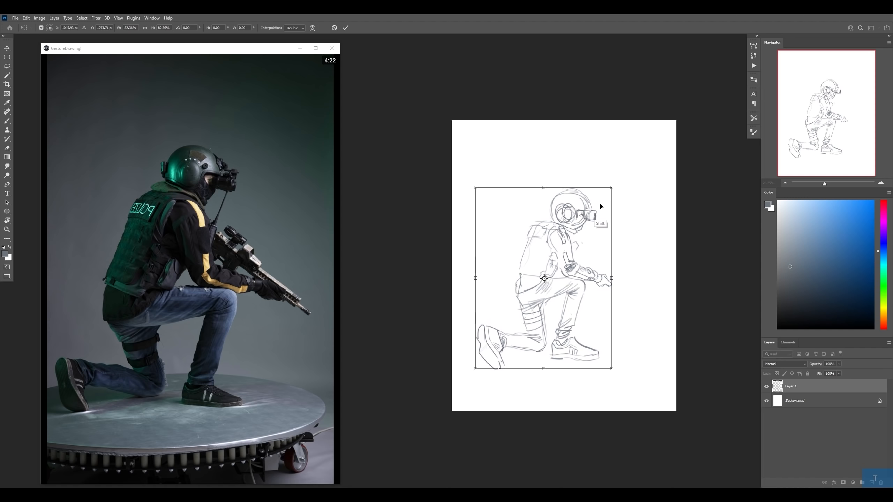
{"action": "key", "text": "Return"}
Step: Select the gloved hand with the Lasso, enlarge it slightly with Free Transform and deselect it
{"action": "key", "text": "z"}
{"action": "mouse_move", "coordinate": [608, 297]}
{"action": "left_mouse_down"}
{"action": "mouse_move", "coordinate": [628, 292]}
{"action": "mouse_move", "coordinate": [556, 318]}
{"action": "mouse_move", "coordinate": [553, 283]}
{"action": "mouse_move", "coordinate": [629, 321]}
{"action": "mouse_move", "coordinate": [618, 317]}
{"action": "left_mouse_up"}
{"action": "key", "text": "l"}
{"action": "key", "text": "ctrl+t"}
{"action": "key", "text": "Return"}
{"action": "key", "text": "ctrl+d"}
Step: Draw the finger lines and shade the underside of the gloved hand
{"action": "key", "text": "b"}
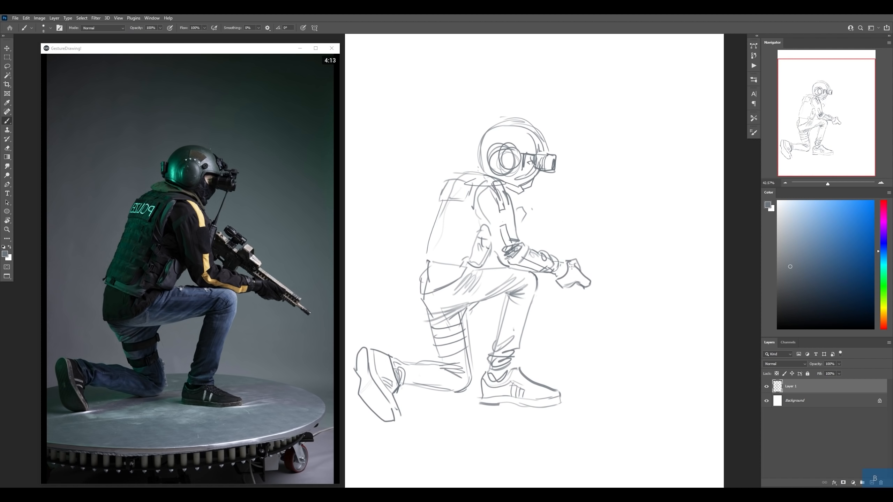
{"action": "left_click_drag", "start_coordinate": [556, 279], "coordinate": [564, 287]}
{"action": "mouse_move", "coordinate": [549, 276]}
{"action": "left_mouse_down"}
{"action": "mouse_move", "coordinate": [563, 285]}
{"action": "mouse_move", "coordinate": [571, 277]}
{"action": "mouse_move", "coordinate": [567, 284]}
{"action": "mouse_move", "coordinate": [568, 261]}
{"action": "mouse_move", "coordinate": [588, 276]}
{"action": "left_mouse_up"}
{"action": "key", "text": "bracketright"}
{"action": "key", "text": "bracketright"}
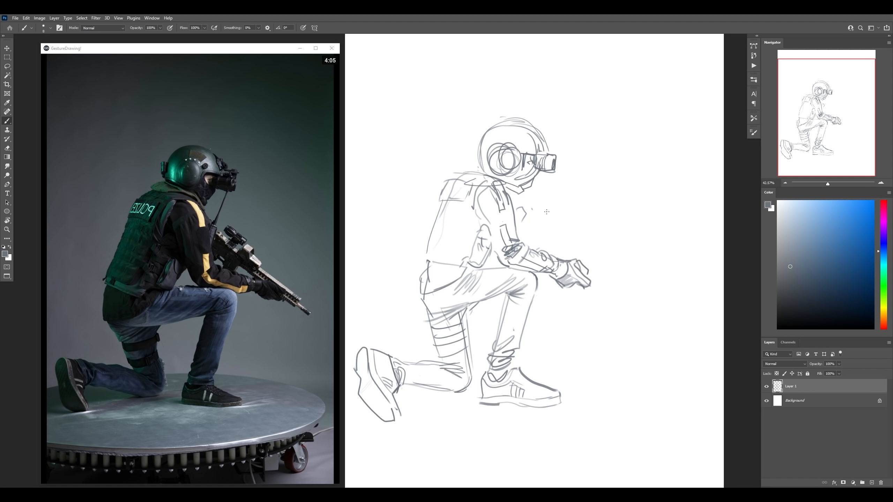
Step: Create a new layer for the rifle and mark a light edge line below the stock
{"action": "key", "text": "ctrl+shift+alt+n"}
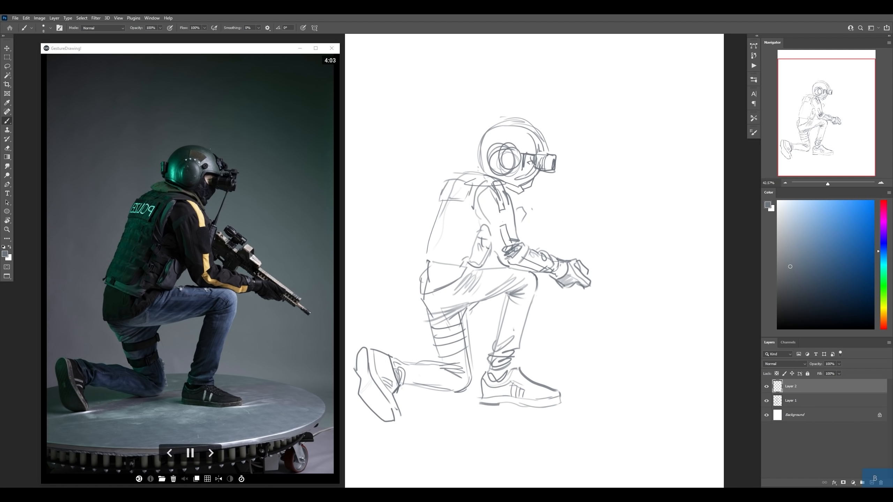
{"action": "mouse_move", "coordinate": [265, 265]}
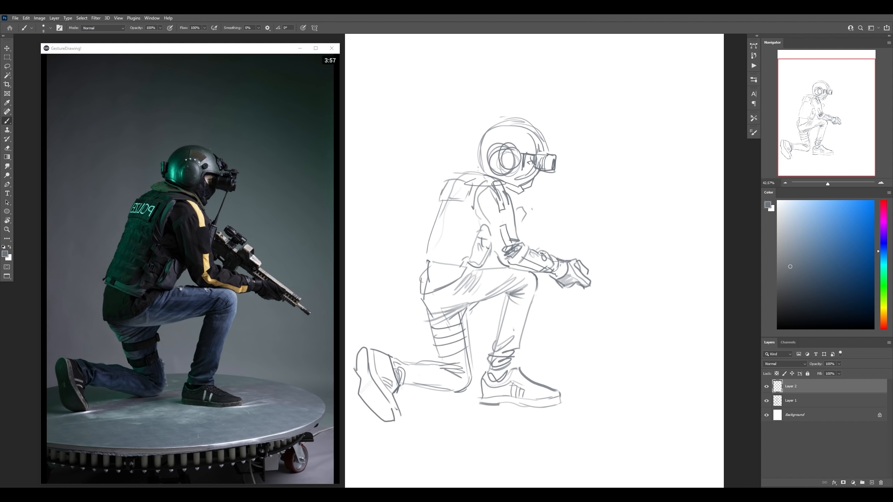
{"action": "mouse_move", "coordinate": [228, 277]}
{"action": "left_click_drag", "start_coordinate": [523, 224], "coordinate": [531, 247]}
{"action": "left_click_drag", "start_coordinate": [532, 207], "coordinate": [635, 274]}
{"action": "key", "text": "ctrl+z"}
{"action": "left_click_drag", "start_coordinate": [531, 206], "coordinate": [655, 274]}
{"action": "key", "text": "ctrl+z"}
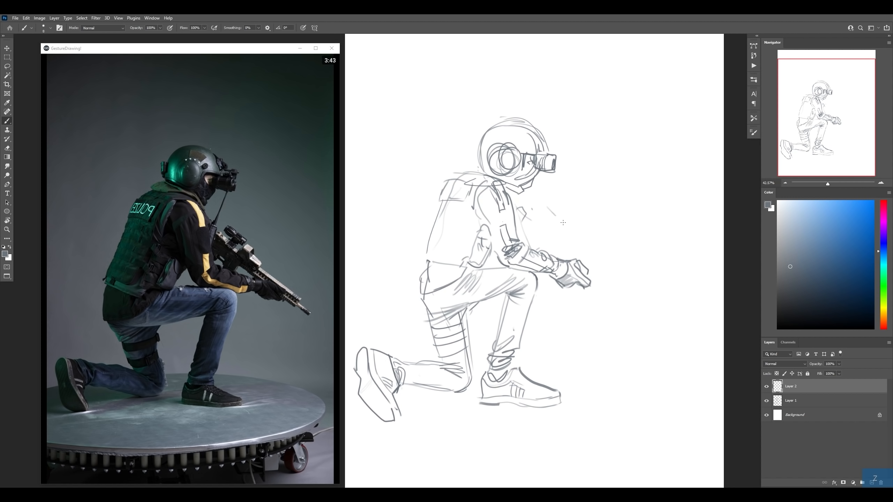
{"action": "left_click_drag", "start_coordinate": [552, 212], "coordinate": [633, 277]}
{"action": "key", "text": "ctrl+z"}
Step: Draw the rifle's converging upper and lower guide lines, restate the receiver's top edge and erase the excess upper line
{"action": "left_click_drag", "start_coordinate": [540, 204], "coordinate": [655, 305]}
{"action": "left_click_drag", "start_coordinate": [594, 287], "coordinate": [658, 311]}
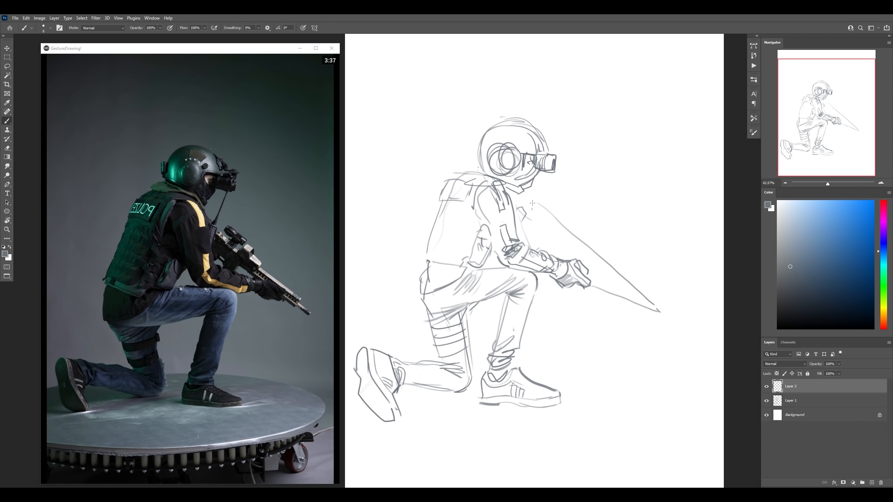
{"action": "left_click_drag", "start_coordinate": [510, 197], "coordinate": [587, 254]}
{"action": "key", "text": "e"}
{"action": "left_click_drag", "start_coordinate": [543, 204], "coordinate": [622, 278]}
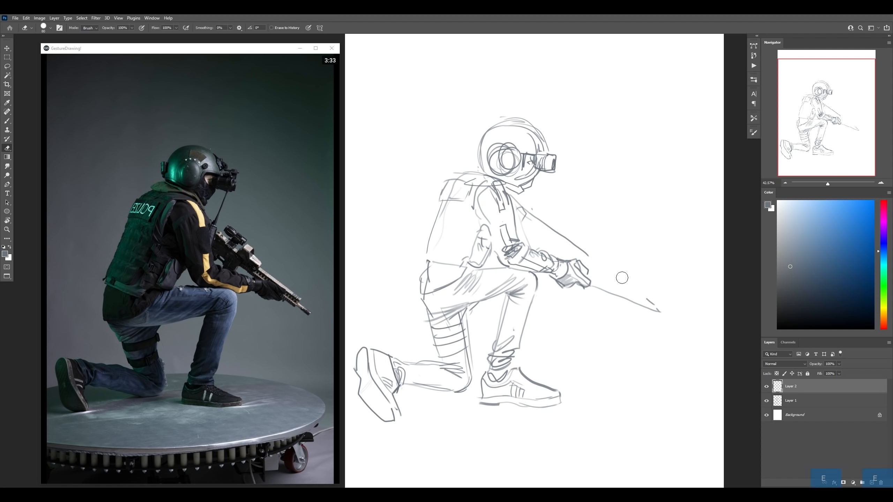
Step: Redraw the barrel's upper and lower lines so they taper to the muzzle, and lower Layer 2's opacity
{"action": "key", "text": "b"}
{"action": "left_click_drag", "start_coordinate": [586, 251], "coordinate": [649, 305]}
{"action": "key", "text": "ctrl+z"}
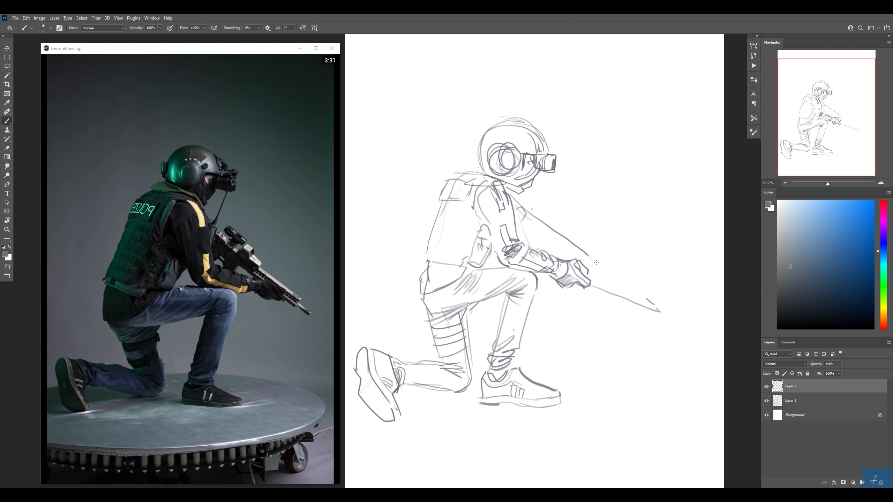
{"action": "left_click_drag", "start_coordinate": [589, 258], "coordinate": [656, 302]}
{"action": "key", "text": "e"}
{"action": "left_click_drag", "start_coordinate": [595, 287], "coordinate": [638, 304]}
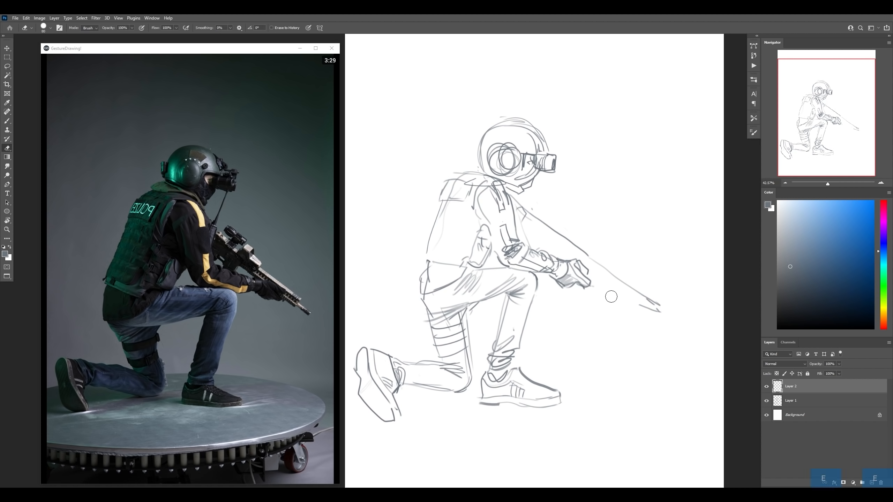
{"action": "key", "text": "b"}
{"action": "left_click_drag", "start_coordinate": [596, 283], "coordinate": [644, 304]}
{"action": "key", "text": "e"}
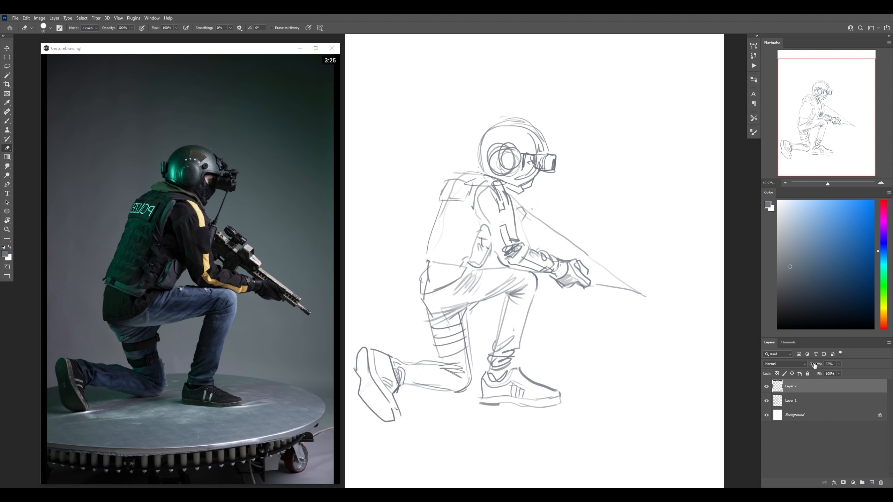
Step: Create another new layer, try a line for the rifle's lower edge and undo it
{"action": "key", "text": "ctrl+shift+alt+n"}
{"action": "key", "text": "b"}
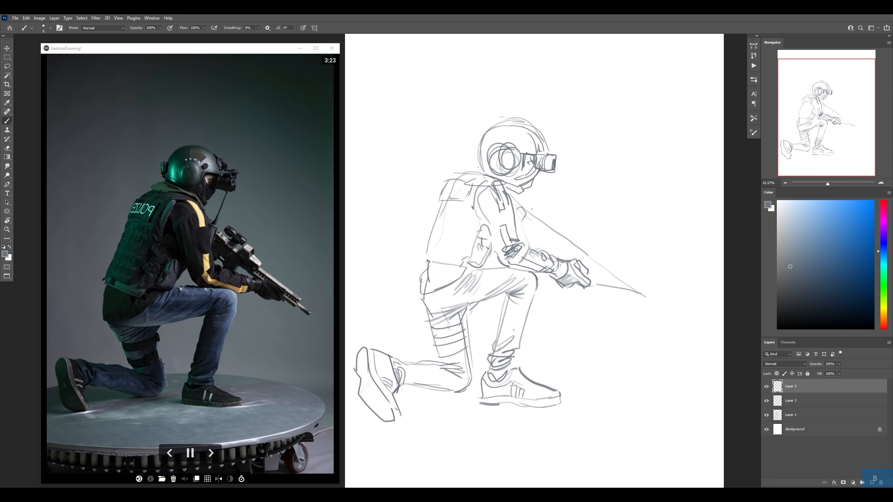
{"action": "left_click_drag", "start_coordinate": [523, 218], "coordinate": [565, 256]}
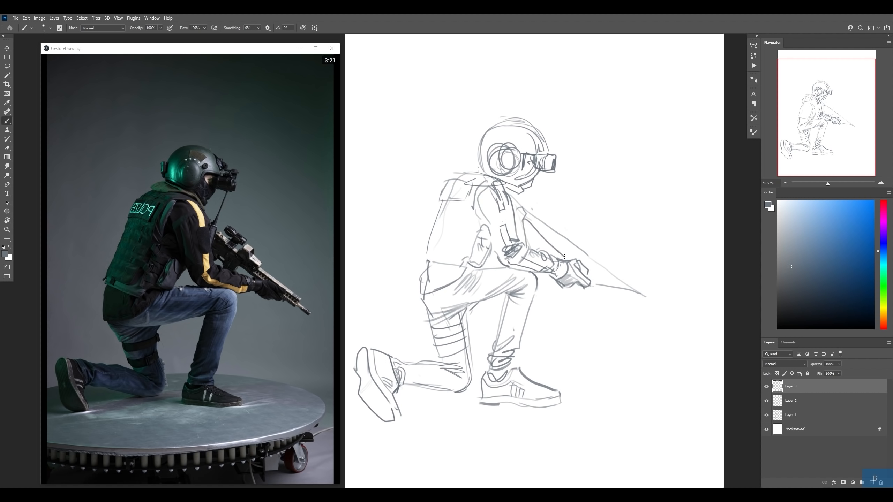
{"action": "key", "text": "ctrl+z"}
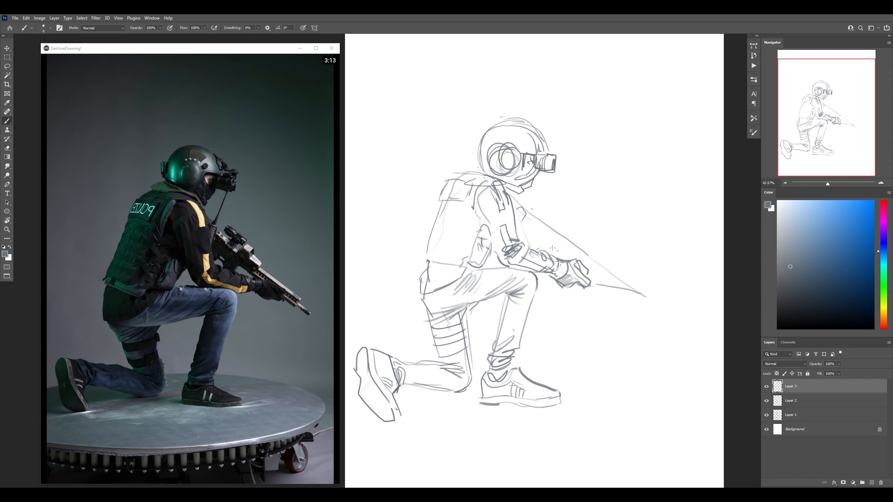
Step: On a new layer, sketch a long rectangle above the figure, divided into four segments with an upward arrow under each
{"action": "left_click_drag", "start_coordinate": [646, 136], "coordinate": [625, 258]}
{"action": "key", "text": "ctrl+shift+alt+n"}
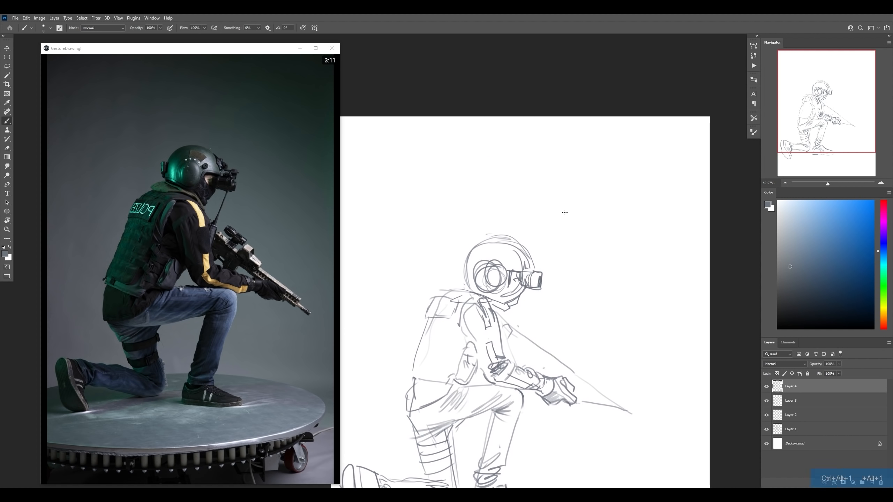
{"action": "key", "text": "b"}
{"action": "mouse_move", "coordinate": [554, 155]}
{"action": "left_mouse_down"}
{"action": "mouse_move", "coordinate": [556, 194]}
{"action": "mouse_move", "coordinate": [680, 156]}
{"action": "mouse_move", "coordinate": [663, 189]}
{"action": "mouse_move", "coordinate": [555, 191]}
{"action": "mouse_move", "coordinate": [582, 209]}
{"action": "mouse_move", "coordinate": [577, 218]}
{"action": "mouse_move", "coordinate": [613, 210]}
{"action": "left_mouse_up"}
{"action": "mouse_move", "coordinate": [610, 204]}
{"action": "left_mouse_down"}
{"action": "mouse_move", "coordinate": [610, 220]}
{"action": "mouse_move", "coordinate": [660, 205]}
{"action": "left_mouse_up"}
{"action": "left_click_drag", "start_coordinate": [661, 205], "coordinate": [662, 218]}
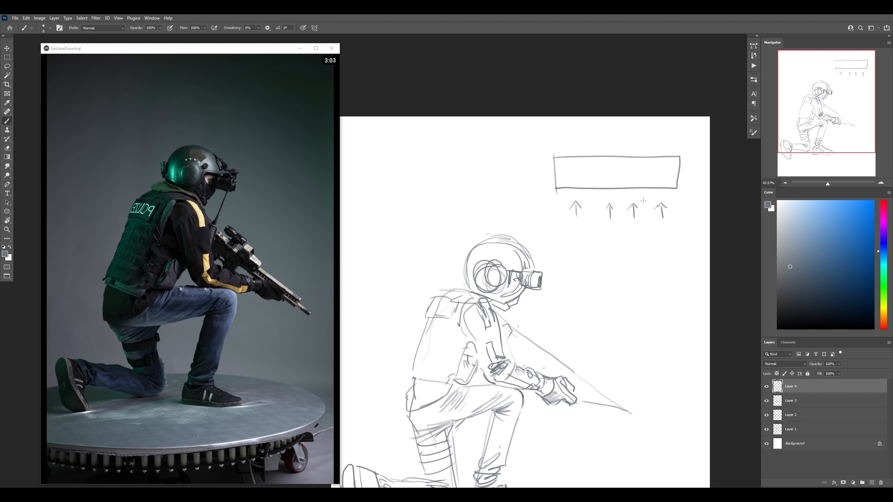
{"action": "left_click_drag", "start_coordinate": [646, 158], "coordinate": [646, 185]}
{"action": "left_click_drag", "start_coordinate": [618, 159], "coordinate": [618, 185]}
{"action": "left_click_drag", "start_coordinate": [590, 158], "coordinate": [592, 198]}
Step: Create a new layer and draw the rifle's lower body edge from the stock towards the hand
{"action": "left_click_drag", "start_coordinate": [566, 350], "coordinate": [544, 278]}
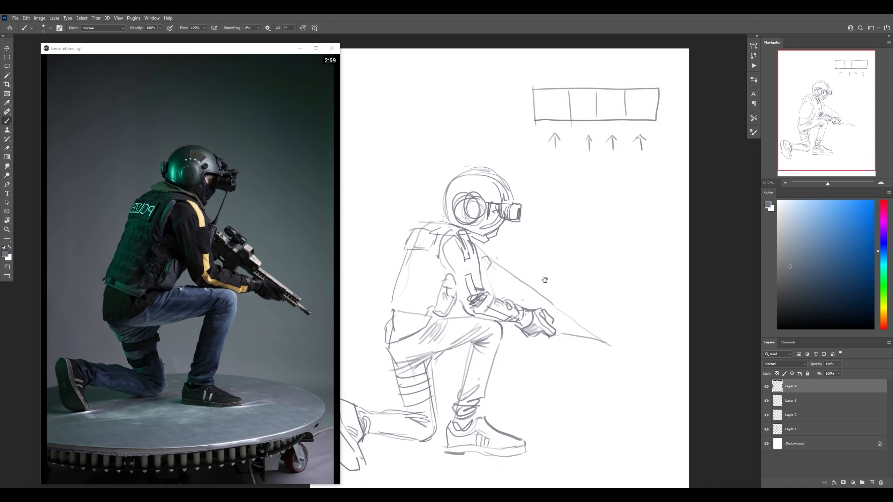
{"action": "key", "text": "ctrl+shift+alt+n"}
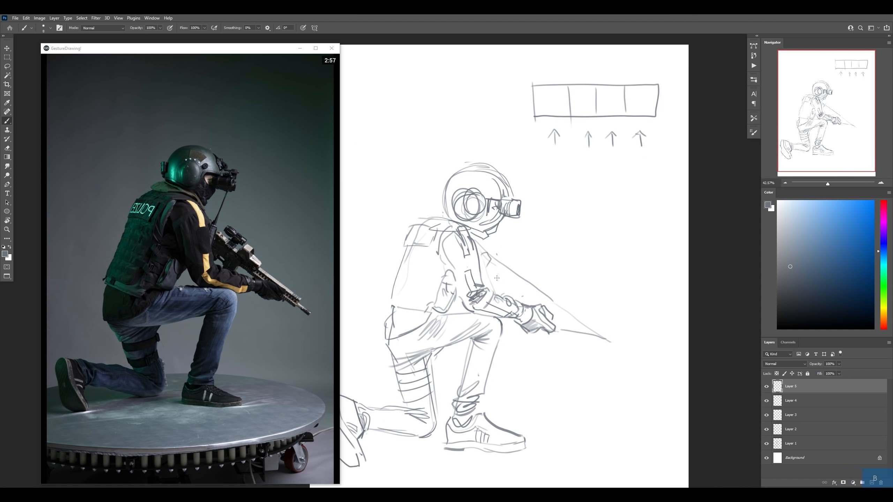
{"action": "mouse_move", "coordinate": [488, 268]}
{"action": "left_mouse_down"}
{"action": "mouse_move", "coordinate": [529, 303]}
{"action": "mouse_move", "coordinate": [499, 278]}
{"action": "mouse_move", "coordinate": [519, 292]}
{"action": "mouse_move", "coordinate": [545, 293]}
{"action": "left_mouse_up"}
Step: Sketch the rifle's grip and magazine under the receiver and shade them in grey, varying the brush size
{"action": "key", "text": "z"}
{"action": "key", "text": "b"}
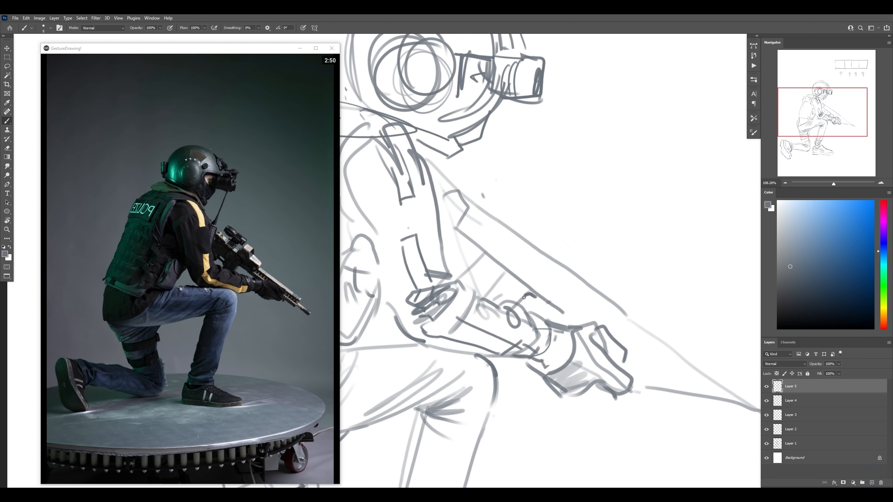
{"action": "mouse_move", "coordinate": [524, 298]}
{"action": "left_mouse_down"}
{"action": "mouse_move", "coordinate": [512, 308]}
{"action": "mouse_move", "coordinate": [494, 284]}
{"action": "mouse_move", "coordinate": [500, 272]}
{"action": "mouse_move", "coordinate": [503, 302]}
{"action": "mouse_move", "coordinate": [516, 292]}
{"action": "mouse_move", "coordinate": [475, 271]}
{"action": "left_mouse_up"}
{"action": "key", "text": "]"}
{"action": "key", "text": "]"}
{"action": "key", "text": "]"}
{"action": "key", "text": "]"}
{"action": "key", "text": "]"}
{"action": "key", "text": "["}
{"action": "key", "text": "["}
{"action": "key", "text": "["}
{"action": "key", "text": "["}
{"action": "key", "text": "]"}
{"action": "key", "text": "]"}
{"action": "key", "text": "["}
{"action": "mouse_move", "coordinate": [475, 268]}
{"action": "left_mouse_down"}
{"action": "mouse_move", "coordinate": [485, 257]}
{"action": "mouse_move", "coordinate": [496, 263]}
{"action": "mouse_move", "coordinate": [457, 253]}
{"action": "mouse_move", "coordinate": [475, 250]}
{"action": "mouse_move", "coordinate": [472, 257]}
{"action": "left_mouse_up"}
{"action": "key", "text": "]"}
{"action": "key", "text": "]"}
{"action": "key", "text": "]"}
{"action": "key", "text": "]"}
{"action": "key", "text": "]"}
{"action": "key", "text": "["}
{"action": "key", "text": "["}
{"action": "key", "text": "["}
{"action": "key", "text": "["}
{"action": "key", "text": "["}
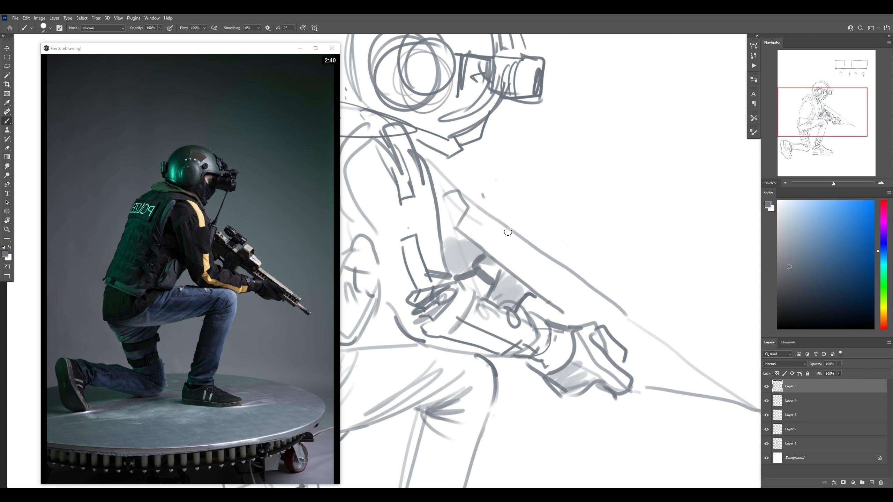
Step: Add strokes along the rifle's body above the arm and near the gloved hand
{"action": "mouse_move", "coordinate": [472, 212]}
{"action": "left_mouse_down"}
{"action": "mouse_move", "coordinate": [513, 239]}
{"action": "mouse_move", "coordinate": [311, 249]}
{"action": "left_mouse_up"}
{"action": "key", "text": "z"}
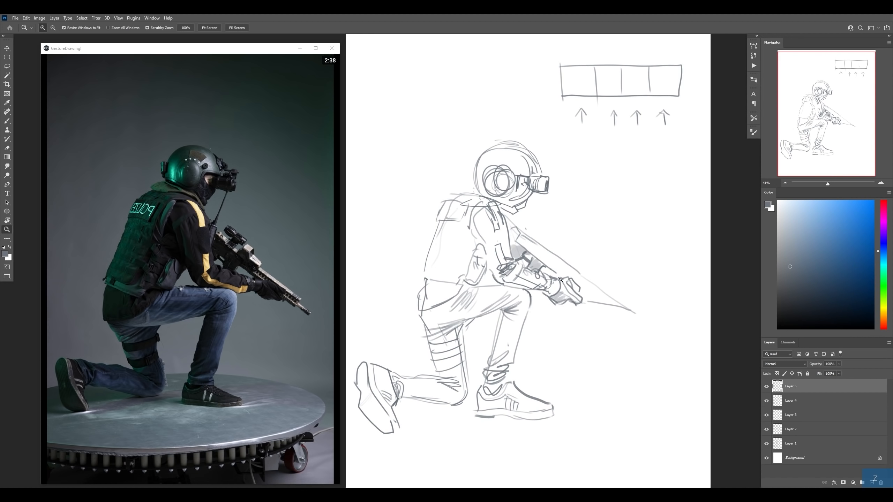
{"action": "key", "text": "b"}
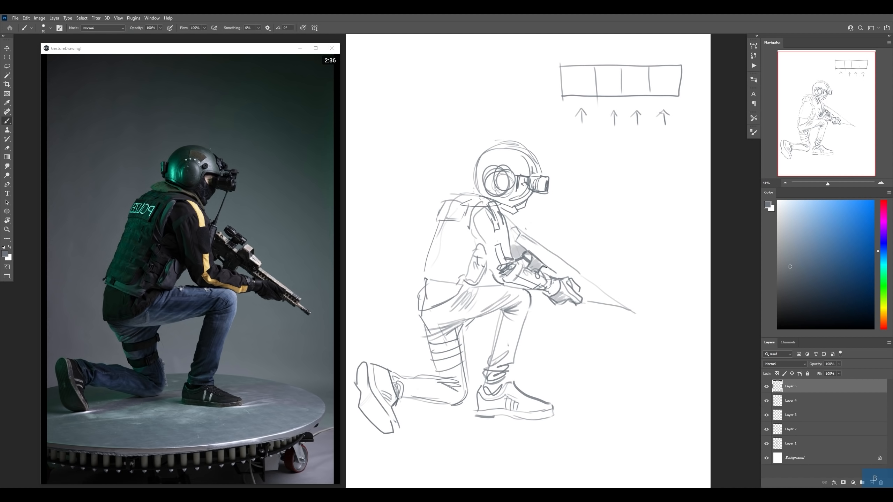
{"action": "left_click_drag", "start_coordinate": [548, 266], "coordinate": [566, 279]}
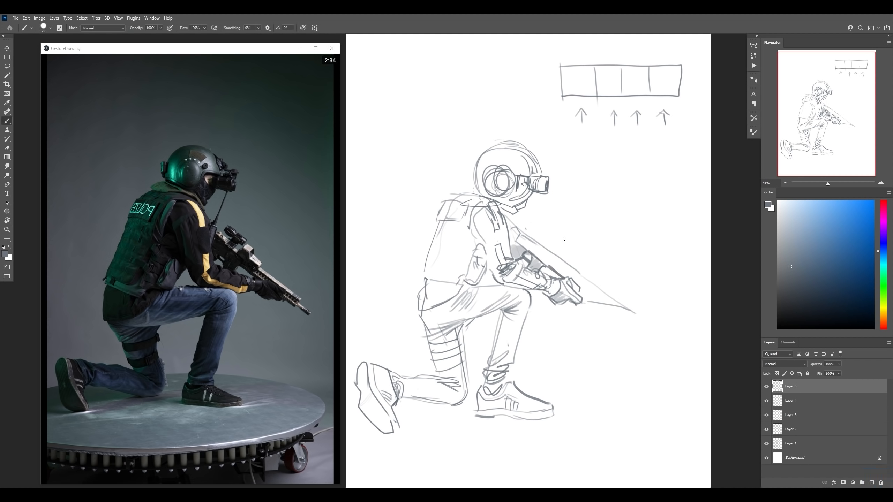
{"action": "left_click_drag", "start_coordinate": [520, 238], "coordinate": [546, 255]}
{"action": "key", "text": "Tab"}
{"action": "key", "text": "Tab"}
Step: Merge Layer 5 down into Layer 4 and erase the segmented rectangle and arrows with a large eraser
{"action": "key", "text": "e"}
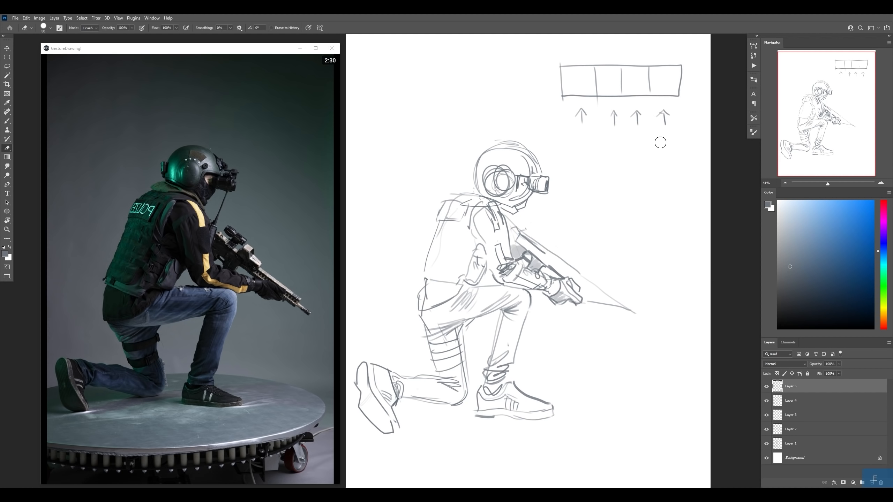
{"action": "key", "text": "ctrl+e"}
{"action": "mouse_move", "coordinate": [672, 93]}
{"action": "left_mouse_down"}
{"action": "mouse_move", "coordinate": [672, 86]}
{"action": "mouse_move", "coordinate": [611, 137]}
{"action": "left_mouse_up"}
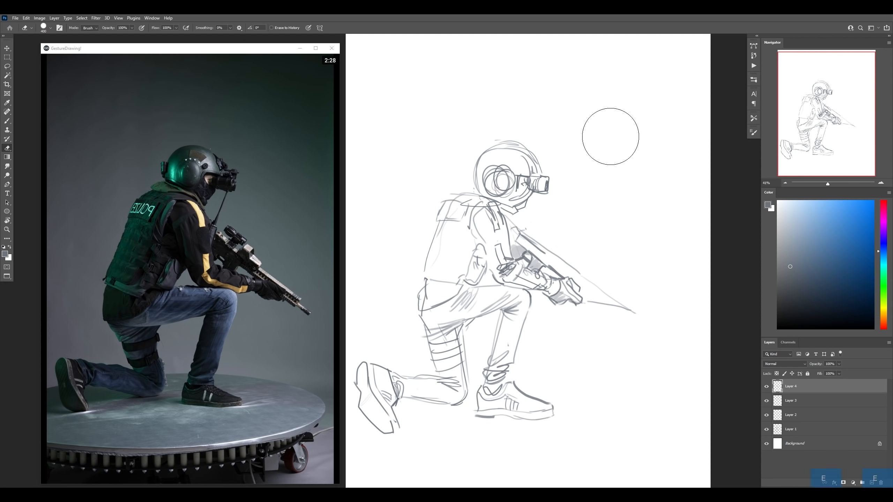
Step: Sketch the scope and upper receiver on top of the rifle and shade them in grey with a larger brush
{"action": "key", "text": "b"}
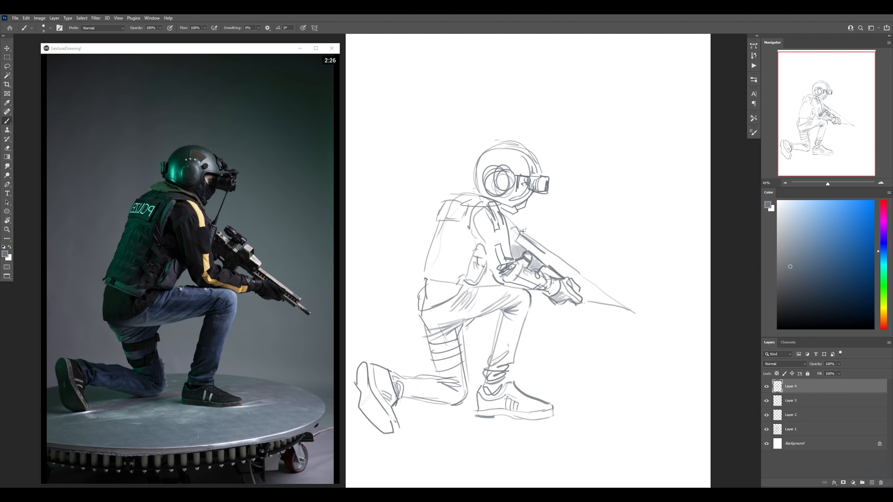
{"action": "mouse_move", "coordinate": [537, 231]}
{"action": "left_mouse_down"}
{"action": "mouse_move", "coordinate": [548, 223]}
{"action": "mouse_move", "coordinate": [555, 234]}
{"action": "mouse_move", "coordinate": [547, 240]}
{"action": "mouse_move", "coordinate": [569, 245]}
{"action": "mouse_move", "coordinate": [547, 242]}
{"action": "mouse_move", "coordinate": [552, 252]}
{"action": "mouse_move", "coordinate": [540, 243]}
{"action": "mouse_move", "coordinate": [538, 261]}
{"action": "mouse_move", "coordinate": [555, 264]}
{"action": "mouse_move", "coordinate": [541, 228]}
{"action": "mouse_move", "coordinate": [554, 244]}
{"action": "mouse_move", "coordinate": [547, 250]}
{"action": "left_mouse_up"}
{"action": "key", "text": "ctrl+z"}
{"action": "key", "text": "bracketright"}
{"action": "key", "text": "bracketright"}
{"action": "key", "text": "bracketright"}
{"action": "key", "text": "bracketright"}
{"action": "key", "text": "bracketright"}
{"action": "key", "text": "bracketright"}
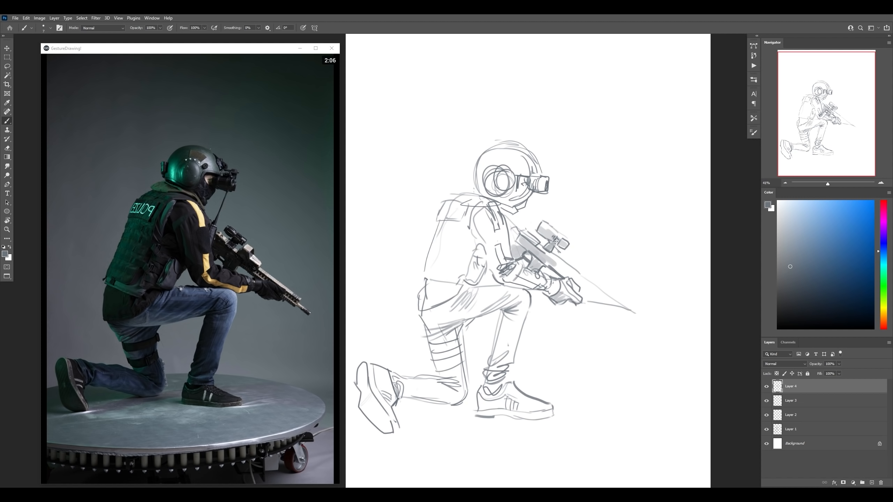
Step: Extend the rifle's receiver forward beyond the scope and fill its body with broad grey shading
{"action": "left_click_drag", "start_coordinate": [501, 211], "coordinate": [509, 238]}
{"action": "key", "text": "z"}
{"action": "left_click_drag", "start_coordinate": [603, 265], "coordinate": [619, 267]}
{"action": "key", "text": "b"}
{"action": "mouse_move", "coordinate": [261, 276]}
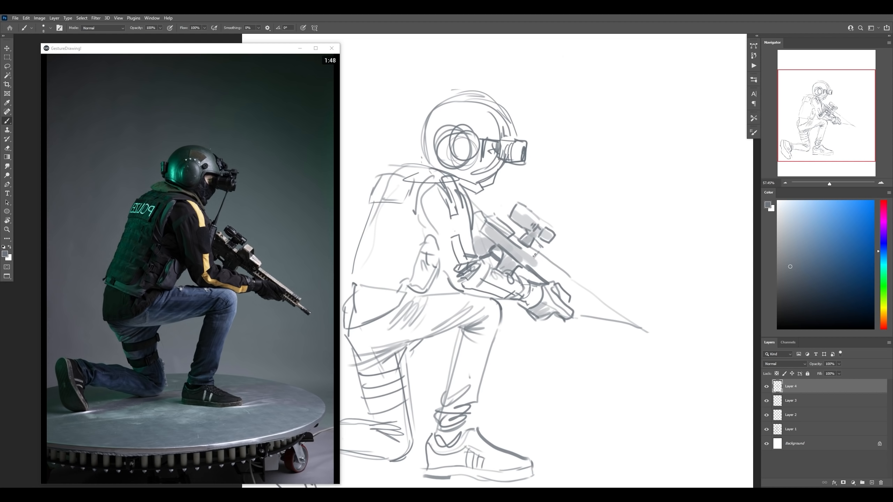
{"action": "mouse_move", "coordinate": [535, 256]}
{"action": "left_mouse_down"}
{"action": "mouse_move", "coordinate": [557, 240]}
{"action": "mouse_move", "coordinate": [582, 283]}
{"action": "left_mouse_up"}
{"action": "mouse_move", "coordinate": [557, 240]}
{"action": "left_mouse_down"}
{"action": "mouse_move", "coordinate": [566, 248]}
{"action": "mouse_move", "coordinate": [561, 262]}
{"action": "mouse_move", "coordinate": [575, 281]}
{"action": "mouse_move", "coordinate": [580, 275]}
{"action": "mouse_move", "coordinate": [570, 287]}
{"action": "left_mouse_up"}
{"action": "key", "text": "bracketright"}
{"action": "key", "text": "bracketright"}
{"action": "key", "text": "bracketright"}
{"action": "left_click_drag", "start_coordinate": [533, 265], "coordinate": [601, 311]}
Step: Reduce the brush size and draw and hatch the rifle's handguard in front of the gloved hand
{"action": "key", "text": "bracketleft"}
{"action": "key", "text": "bracketleft"}
{"action": "key", "text": "bracketleft"}
{"action": "key", "text": "bracketleft"}
{"action": "key", "text": "bracketright"}
{"action": "left_click_drag", "start_coordinate": [571, 288], "coordinate": [612, 320]}
{"action": "left_click_drag", "start_coordinate": [566, 288], "coordinate": [601, 317]}
{"action": "mouse_move", "coordinate": [572, 297]}
{"action": "left_mouse_down"}
{"action": "mouse_move", "coordinate": [594, 312]}
{"action": "mouse_move", "coordinate": [578, 312]}
{"action": "mouse_move", "coordinate": [591, 313]}
{"action": "left_mouse_up"}
Step: Draw the handguard's front end, the barrel and the rectangular muzzle with a smaller brush
{"action": "key", "text": "bracketleft"}
{"action": "mouse_move", "coordinate": [580, 280]}
{"action": "left_mouse_down"}
{"action": "mouse_move", "coordinate": [637, 320]}
{"action": "mouse_move", "coordinate": [628, 327]}
{"action": "left_mouse_up"}
{"action": "left_click_drag", "start_coordinate": [617, 320], "coordinate": [624, 333]}
{"action": "mouse_move", "coordinate": [624, 334]}
{"action": "left_mouse_down"}
{"action": "mouse_move", "coordinate": [628, 323]}
{"action": "mouse_move", "coordinate": [649, 340]}
{"action": "mouse_move", "coordinate": [643, 332]}
{"action": "left_mouse_up"}
{"action": "mouse_move", "coordinate": [640, 334]}
{"action": "left_mouse_down"}
{"action": "mouse_move", "coordinate": [646, 329]}
{"action": "mouse_move", "coordinate": [663, 341]}
{"action": "left_mouse_up"}
{"action": "left_click_drag", "start_coordinate": [663, 342], "coordinate": [656, 350]}
Step: Merge the sketch layers down into Layer 1 and shift the whole figure up and to the right on the canvas
{"action": "key", "text": "z"}
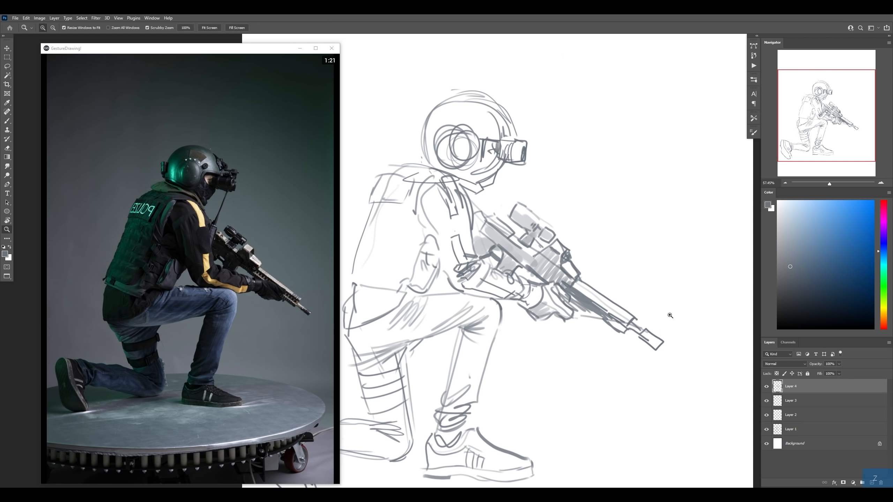
{"action": "mouse_move", "coordinate": [670, 315]}
{"action": "left_mouse_down"}
{"action": "mouse_move", "coordinate": [622, 311]}
{"action": "mouse_move", "coordinate": [622, 304]}
{"action": "mouse_move", "coordinate": [639, 320]}
{"action": "left_mouse_up"}
{"action": "key", "text": "b"}
{"action": "key", "text": "e"}
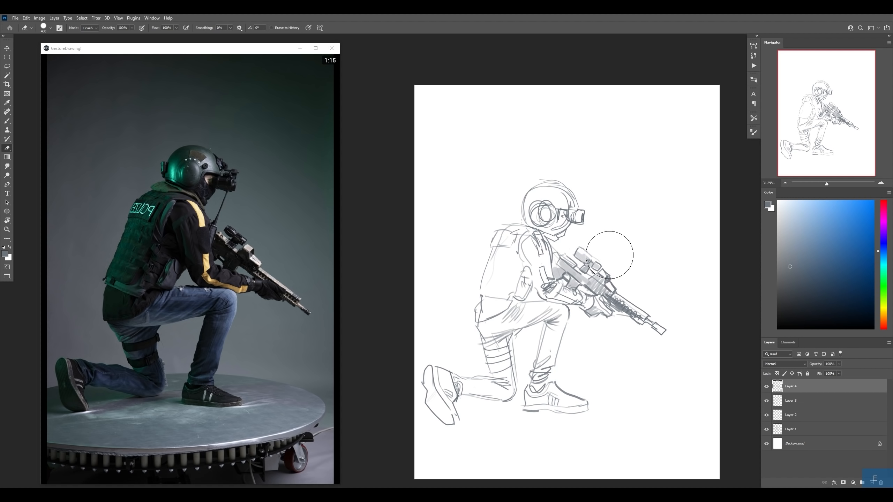
{"action": "key", "text": "ctrl+e"}
{"action": "key", "text": "ctrl+e"}
{"action": "key", "text": "ctrl+e"}
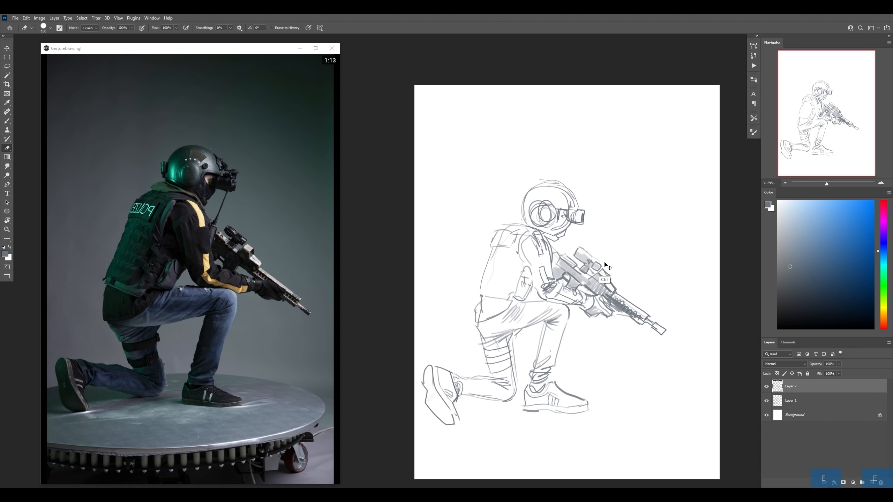
{"action": "key", "text": "l"}
{"action": "mouse_move", "coordinate": [571, 245]}
{"action": "left_mouse_down"}
{"action": "mouse_move", "coordinate": [604, 253]}
{"action": "mouse_move", "coordinate": [605, 264]}
{"action": "mouse_move", "coordinate": [587, 275]}
{"action": "mouse_move", "coordinate": [577, 261]}
{"action": "mouse_move", "coordinate": [594, 262]}
{"action": "mouse_move", "coordinate": [582, 249]}
{"action": "left_mouse_up"}
{"action": "key", "text": "ctrl+d"}
{"action": "key", "text": "b"}
Step: Sketch the lettering panel on the upper back of the vest, undoing one stray stroke
{"action": "key", "text": "z"}
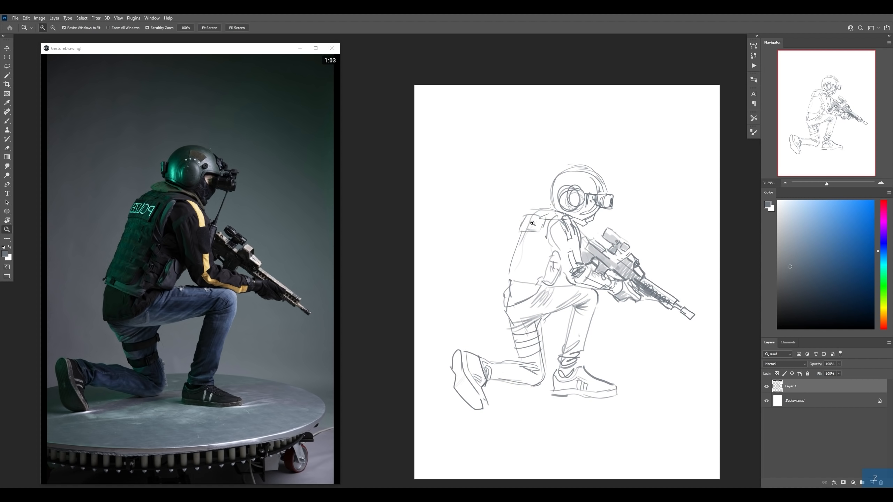
{"action": "left_click_drag", "start_coordinate": [532, 224], "coordinate": [548, 213]}
{"action": "key", "text": "b"}
{"action": "key", "text": "["}
{"action": "key", "text": "["}
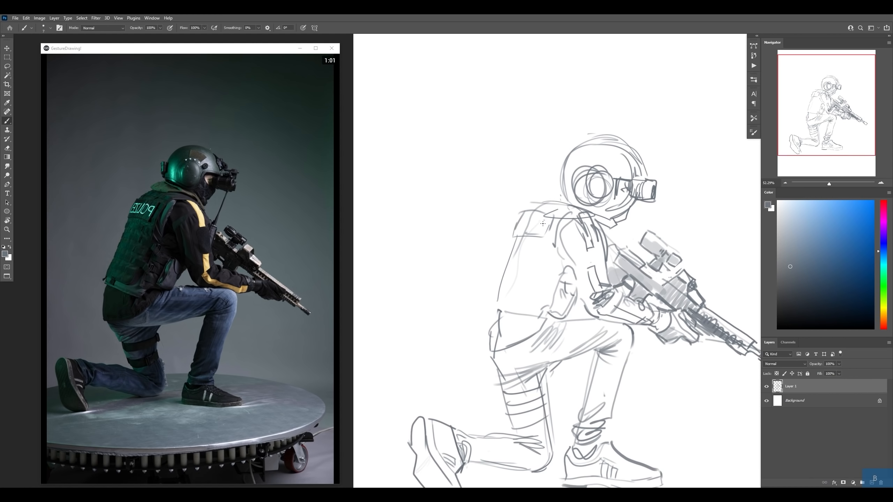
{"action": "key", "text": "ctrl+z"}
{"action": "mouse_move", "coordinate": [538, 220]}
{"action": "left_mouse_down"}
{"action": "mouse_move", "coordinate": [518, 235]}
{"action": "mouse_move", "coordinate": [540, 236]}
{"action": "mouse_move", "coordinate": [526, 253]}
{"action": "mouse_move", "coordinate": [557, 260]}
{"action": "mouse_move", "coordinate": [554, 292]}
{"action": "mouse_move", "coordinate": [501, 287]}
{"action": "mouse_move", "coordinate": [543, 301]}
{"action": "left_mouse_up"}
Step: Draw light horizontal webbing rows across the back of the vest, varying the brush size
{"action": "key", "text": "["}
{"action": "key", "text": "["}
{"action": "key", "text": "["}
{"action": "key", "text": "["}
{"action": "mouse_move", "coordinate": [510, 265]}
{"action": "left_mouse_down"}
{"action": "mouse_move", "coordinate": [541, 280]}
{"action": "mouse_move", "coordinate": [536, 306]}
{"action": "mouse_move", "coordinate": [549, 266]}
{"action": "left_mouse_up"}
{"action": "key", "text": "bracketright"}
{"action": "key", "text": "bracketright"}
{"action": "left_click_drag", "start_coordinate": [549, 268], "coordinate": [555, 247]}
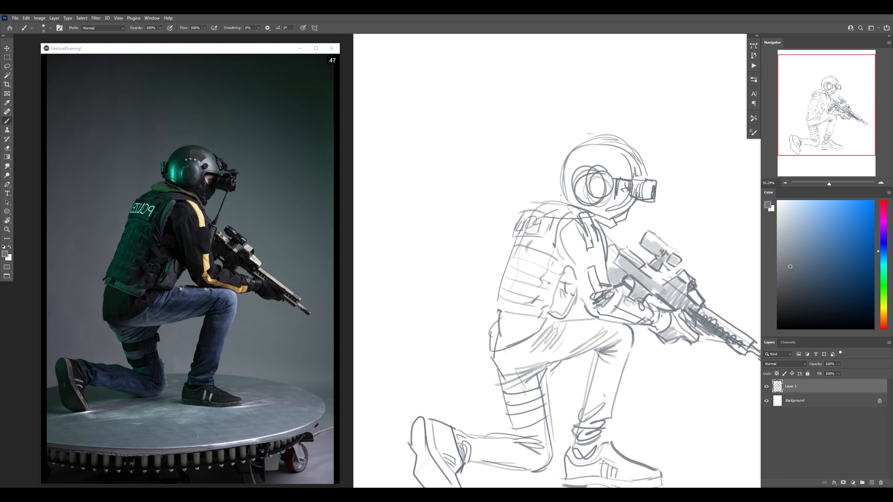
Step: Add dark buckle details on the side pouch and strengthen the vest's lowest webbing row
{"action": "mouse_move", "coordinate": [548, 283]}
{"action": "left_mouse_down"}
{"action": "mouse_move", "coordinate": [557, 297]}
{"action": "mouse_move", "coordinate": [571, 286]}
{"action": "mouse_move", "coordinate": [558, 285]}
{"action": "mouse_move", "coordinate": [548, 302]}
{"action": "left_mouse_up"}
{"action": "key", "text": "bracketright"}
{"action": "key", "text": "bracketright"}
{"action": "key", "text": "z"}
{"action": "left_click_drag", "start_coordinate": [499, 271], "coordinate": [524, 270]}
{"action": "key", "text": "b"}
{"action": "left_click_drag", "start_coordinate": [572, 325], "coordinate": [526, 329]}
{"action": "key", "text": "bracketleft"}
{"action": "mouse_move", "coordinate": [122, 275]}
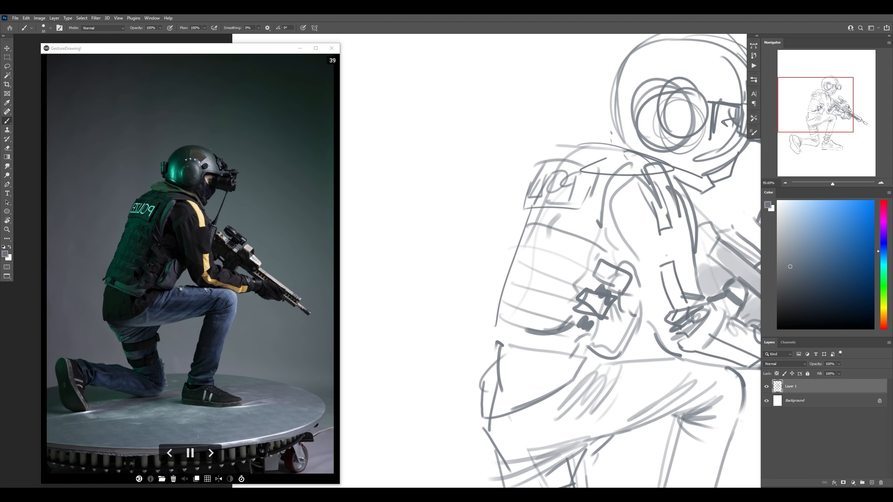
{"action": "left_click_drag", "start_coordinate": [538, 273], "coordinate": [533, 287]}
{"action": "mouse_move", "coordinate": [554, 280]}
{"action": "left_mouse_down"}
{"action": "mouse_move", "coordinate": [551, 293]}
{"action": "mouse_move", "coordinate": [543, 274]}
{"action": "mouse_move", "coordinate": [554, 279]}
{"action": "left_mouse_up"}
Step: Add short vertical stitching strokes between the vest's webbing rows with a smaller brush
{"action": "key", "text": "bracketleft"}
{"action": "key", "text": "bracketleft"}
{"action": "left_click_drag", "start_coordinate": [553, 233], "coordinate": [546, 249]}
{"action": "left_click_drag", "start_coordinate": [571, 235], "coordinate": [562, 256]}
{"action": "left_click_drag", "start_coordinate": [537, 226], "coordinate": [533, 240]}
{"action": "mouse_move", "coordinate": [529, 227]}
{"action": "left_mouse_down"}
{"action": "mouse_move", "coordinate": [517, 253]}
{"action": "mouse_move", "coordinate": [509, 280]}
{"action": "left_mouse_up"}
{"action": "left_click_drag", "start_coordinate": [526, 273], "coordinate": [509, 309]}
Step: Draw the vest's lower hem with thick strokes from the back around to the side pouch
{"action": "key", "text": "bracketright"}
{"action": "key", "text": "bracketright"}
{"action": "mouse_move", "coordinate": [534, 303]}
{"action": "left_mouse_down"}
{"action": "mouse_move", "coordinate": [538, 326]}
{"action": "mouse_move", "coordinate": [528, 356]}
{"action": "mouse_move", "coordinate": [573, 360]}
{"action": "left_mouse_up"}
{"action": "mouse_move", "coordinate": [568, 340]}
{"action": "left_mouse_down"}
{"action": "mouse_move", "coordinate": [580, 361]}
{"action": "mouse_move", "coordinate": [592, 346]}
{"action": "left_mouse_up"}
{"action": "left_click_drag", "start_coordinate": [599, 329], "coordinate": [604, 334]}
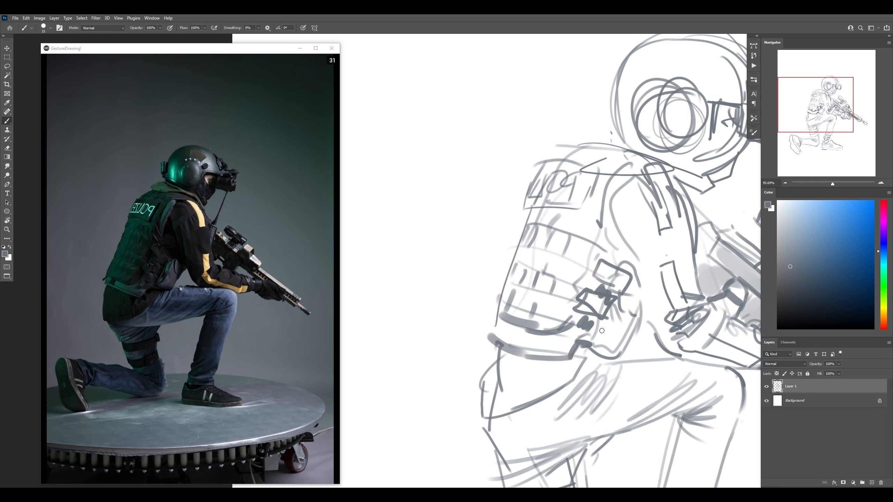
Step: Darken the gap between the vest and the upper arm with a larger brush
{"action": "scroll", "coordinate": [625, 315], "scroll_direction": "down", "scroll_amount": 5}
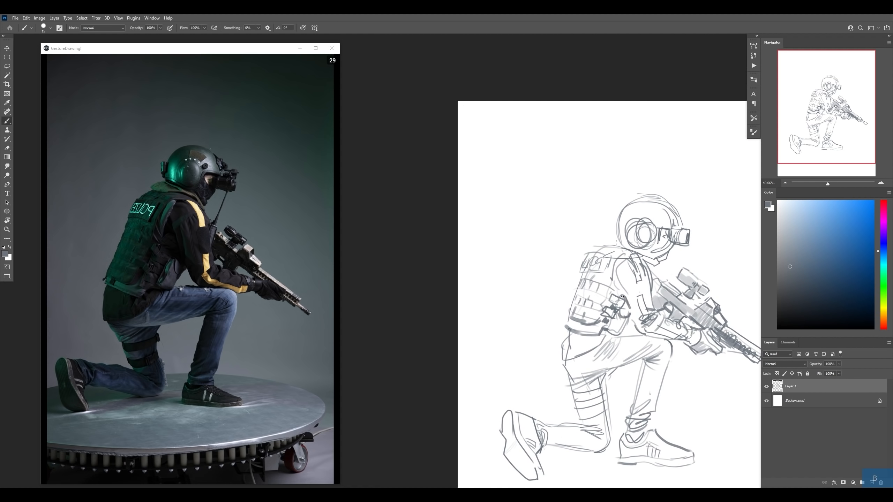
{"action": "key", "text": "bracketright"}
{"action": "left_click_drag", "start_coordinate": [622, 276], "coordinate": [612, 299]}
{"action": "mouse_move", "coordinate": [624, 281]}
{"action": "left_mouse_down"}
{"action": "mouse_move", "coordinate": [630, 307]}
{"action": "mouse_move", "coordinate": [626, 280]}
{"action": "mouse_move", "coordinate": [571, 245]}
{"action": "left_mouse_up"}
{"action": "mouse_move", "coordinate": [601, 319]}
{"action": "left_mouse_down"}
{"action": "mouse_move", "coordinate": [607, 280]}
{"action": "mouse_move", "coordinate": [619, 313]}
{"action": "left_mouse_up"}
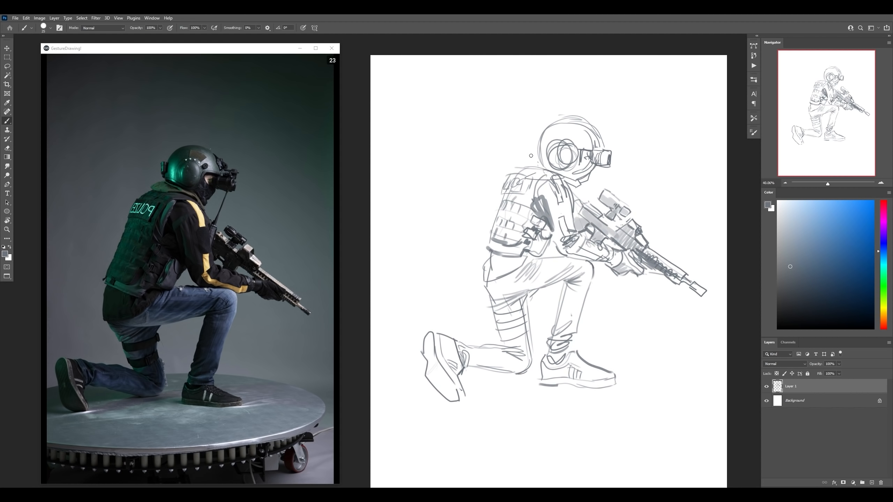
Step: Draw the collar behind the neck and the small block at the back of the helmet
{"action": "key", "text": "bracketleft"}
{"action": "key", "text": "bracketleft"}
{"action": "key", "text": "bracketleft"}
{"action": "mouse_move", "coordinate": [519, 167]}
{"action": "left_mouse_down"}
{"action": "mouse_move", "coordinate": [543, 158]}
{"action": "mouse_move", "coordinate": [532, 140]}
{"action": "mouse_move", "coordinate": [537, 154]}
{"action": "left_mouse_up"}
{"action": "key", "text": "bracketright"}
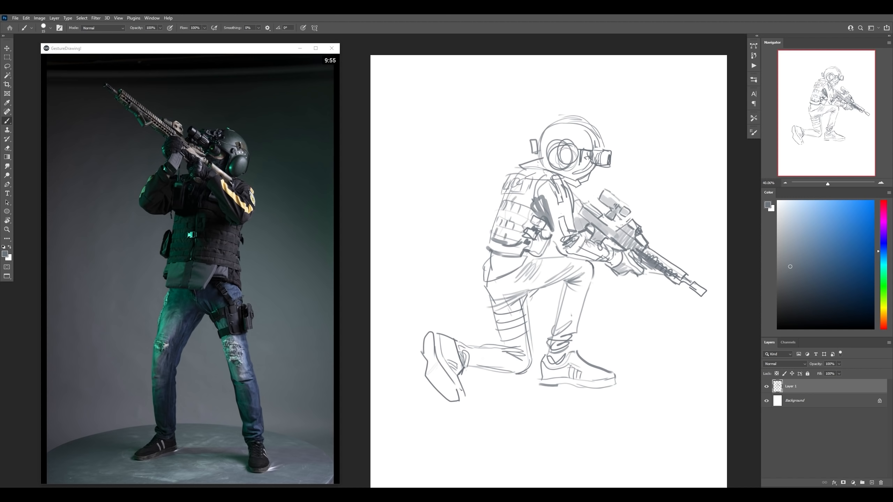
Step: Hide Layer 1, reset the colours to default black and white, and create a new layer for the next pose
{"action": "left_click", "coordinate": [766, 386]}
{"action": "key", "text": "d"}
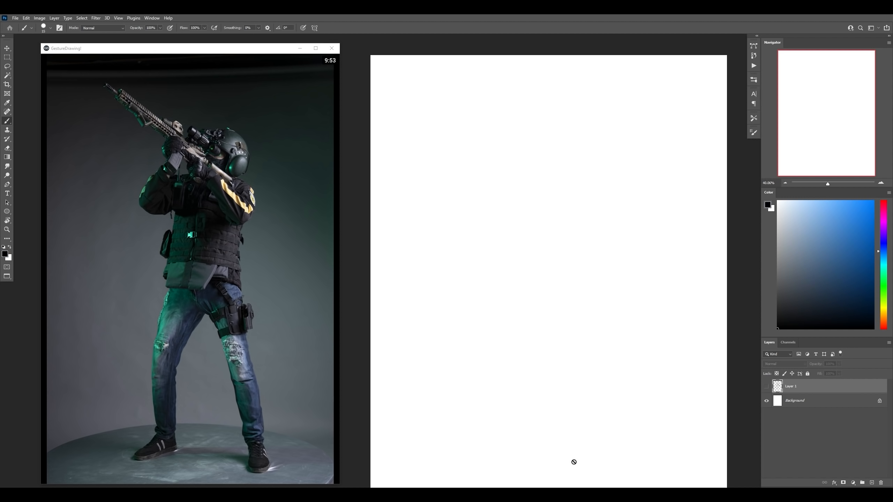
{"action": "key", "text": "ctrl+alt+1"}
{"action": "key", "text": "z"}
{"action": "left_click_drag", "start_coordinate": [535, 268], "coordinate": [536, 276]}
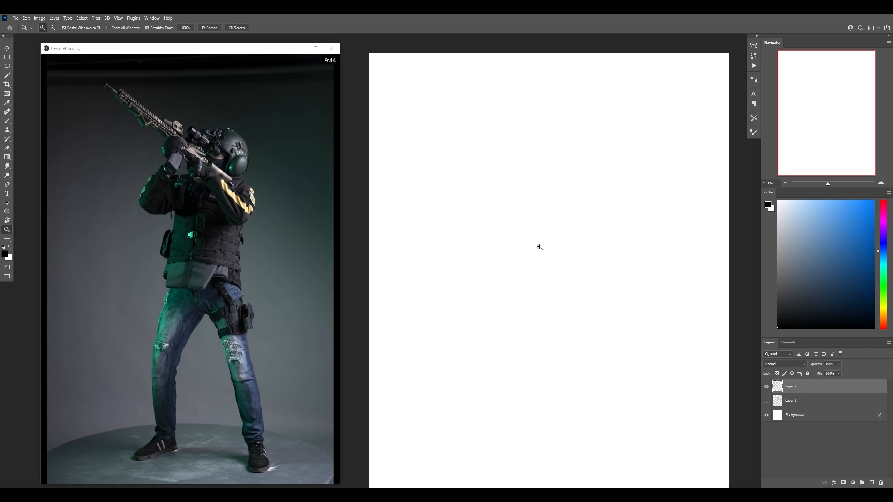
Step: Block in the arm-and-shoulder triangle and a lighter triangle towards the raised rifle, repositioning the sketch on the canvas
{"action": "key", "text": "b"}
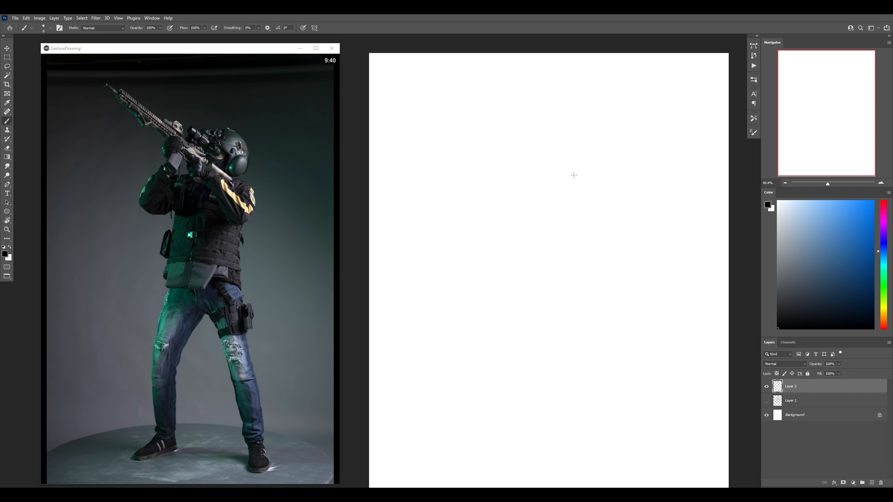
{"action": "mouse_move", "coordinate": [506, 198]}
{"action": "left_mouse_down"}
{"action": "mouse_move", "coordinate": [548, 160]}
{"action": "mouse_move", "coordinate": [492, 194]}
{"action": "left_mouse_up"}
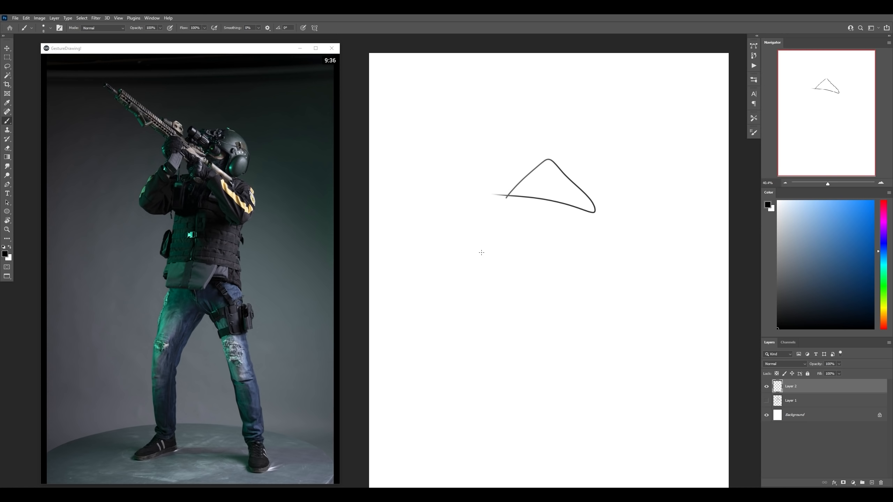
{"action": "mouse_move", "coordinate": [150, 199]}
{"action": "mouse_move", "coordinate": [125, 174]}
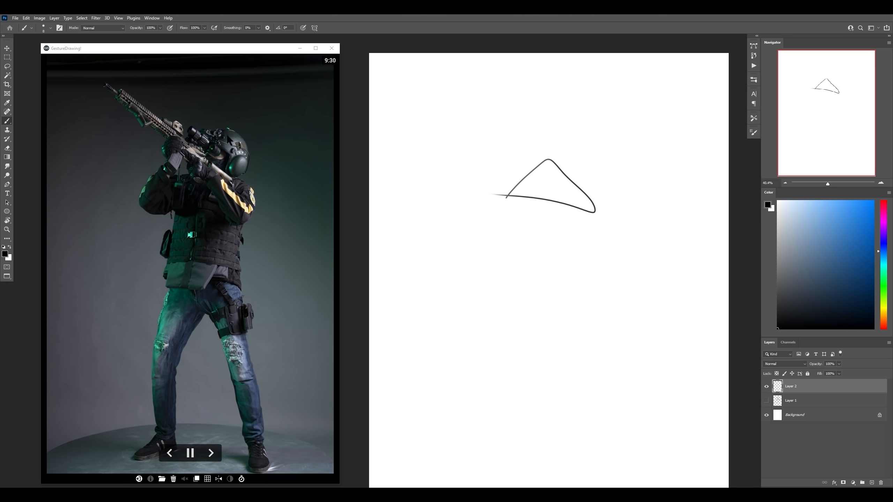
{"action": "mouse_move", "coordinate": [553, 189]}
{"action": "left_mouse_down"}
{"action": "mouse_move", "coordinate": [574, 198]}
{"action": "mouse_move", "coordinate": [573, 214]}
{"action": "left_mouse_up"}
{"action": "mouse_move", "coordinate": [494, 135]}
{"action": "left_mouse_down"}
{"action": "mouse_move", "coordinate": [520, 209]}
{"action": "mouse_move", "coordinate": [551, 171]}
{"action": "mouse_move", "coordinate": [526, 213]}
{"action": "left_mouse_up"}
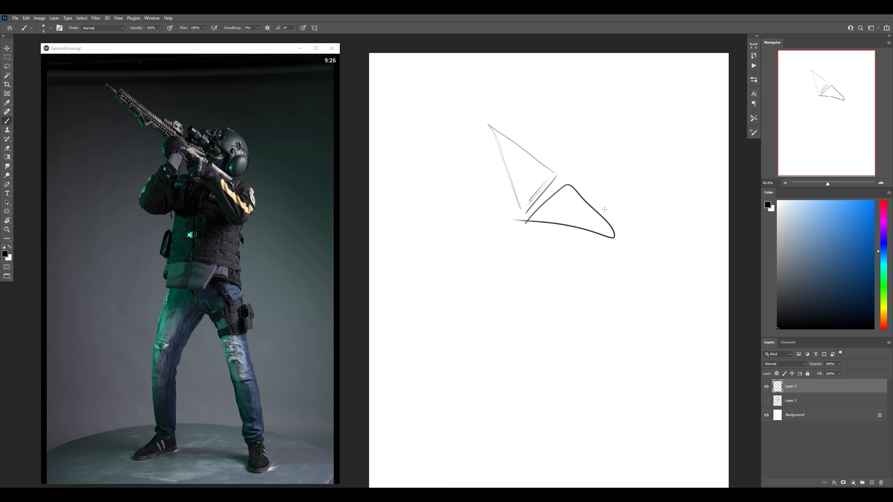
{"action": "left_click_drag", "start_coordinate": [659, 255], "coordinate": [636, 236]}
{"action": "mouse_move", "coordinate": [154, 228]}
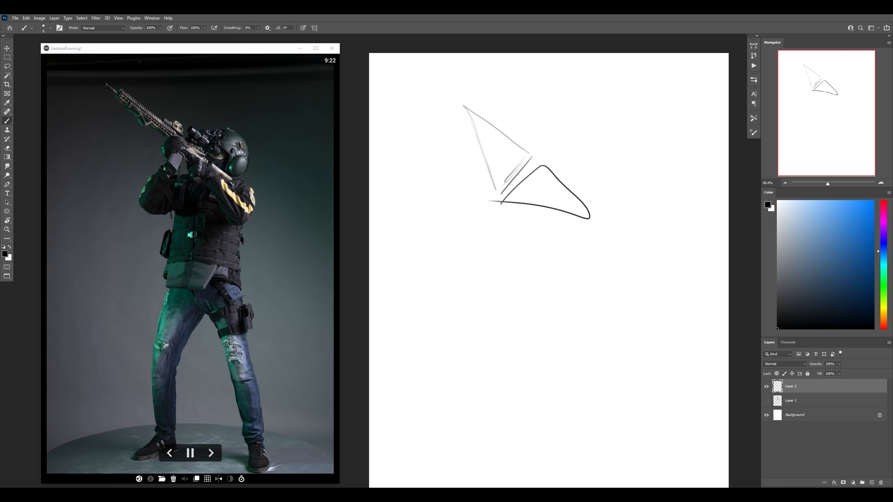
Step: Rough in the torso's side lines, the chest line, the far shoulder and a circle for the head
{"action": "left_click_drag", "start_coordinate": [483, 229], "coordinate": [501, 282]}
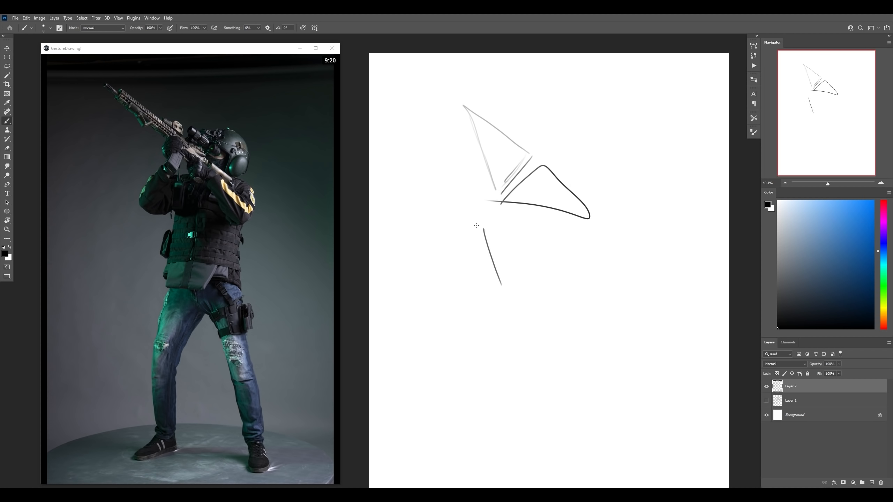
{"action": "mouse_move", "coordinate": [477, 226]}
{"action": "left_mouse_down"}
{"action": "mouse_move", "coordinate": [508, 221]}
{"action": "mouse_move", "coordinate": [504, 302]}
{"action": "left_mouse_up"}
{"action": "left_click_drag", "start_coordinate": [486, 228], "coordinate": [503, 286]}
{"action": "mouse_move", "coordinate": [602, 204]}
{"action": "left_mouse_down"}
{"action": "mouse_move", "coordinate": [598, 301]}
{"action": "mouse_move", "coordinate": [598, 201]}
{"action": "mouse_move", "coordinate": [602, 306]}
{"action": "left_mouse_up"}
{"action": "mouse_move", "coordinate": [514, 210]}
{"action": "left_mouse_down"}
{"action": "mouse_move", "coordinate": [588, 222]}
{"action": "mouse_move", "coordinate": [495, 213]}
{"action": "mouse_move", "coordinate": [552, 225]}
{"action": "left_mouse_up"}
{"action": "mouse_move", "coordinate": [562, 117]}
{"action": "left_mouse_down"}
{"action": "mouse_move", "coordinate": [536, 155]}
{"action": "mouse_move", "coordinate": [590, 148]}
{"action": "mouse_move", "coordinate": [566, 165]}
{"action": "mouse_move", "coordinate": [594, 200]}
{"action": "mouse_move", "coordinate": [596, 187]}
{"action": "mouse_move", "coordinate": [584, 224]}
{"action": "left_mouse_up"}
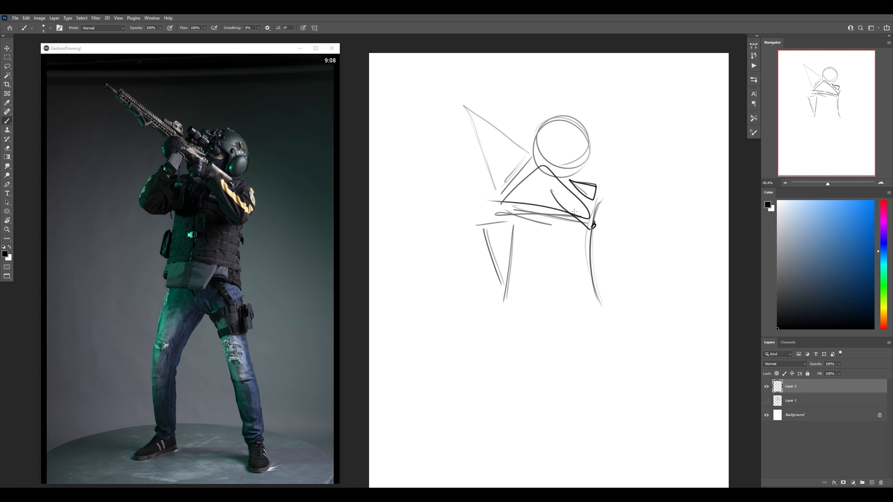
Step: Draw the supporting arm's elbow as a bold curve and move the whole sketch lower on the canvas
{"action": "mouse_move", "coordinate": [473, 201]}
{"action": "left_mouse_down"}
{"action": "mouse_move", "coordinate": [477, 210]}
{"action": "mouse_move", "coordinate": [486, 183]}
{"action": "left_mouse_up"}
{"action": "key", "text": "ctrl+z"}
{"action": "left_click_drag", "start_coordinate": [486, 183], "coordinate": [471, 207]}
{"action": "left_click_drag", "start_coordinate": [502, 162], "coordinate": [520, 215]}
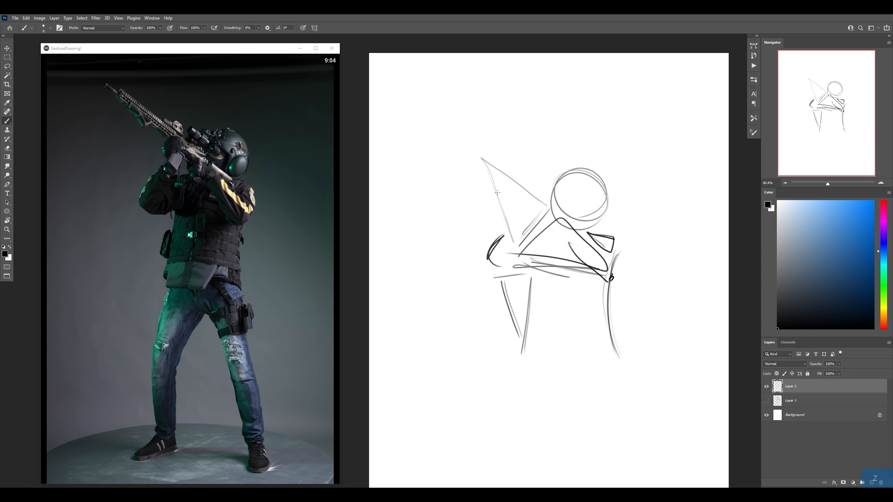
Step: Extend the rifle's triangle up and to the left and reinforce the barrel line with darker strokes
{"action": "left_click_drag", "start_coordinate": [471, 167], "coordinate": [502, 232]}
{"action": "left_click_drag", "start_coordinate": [462, 143], "coordinate": [494, 193]}
{"action": "mouse_move", "coordinate": [449, 139]}
{"action": "left_mouse_down"}
{"action": "mouse_move", "coordinate": [503, 208]}
{"action": "mouse_move", "coordinate": [502, 170]}
{"action": "left_mouse_up"}
{"action": "left_click_drag", "start_coordinate": [486, 161], "coordinate": [519, 187]}
{"action": "left_click_drag", "start_coordinate": [453, 133], "coordinate": [488, 162]}
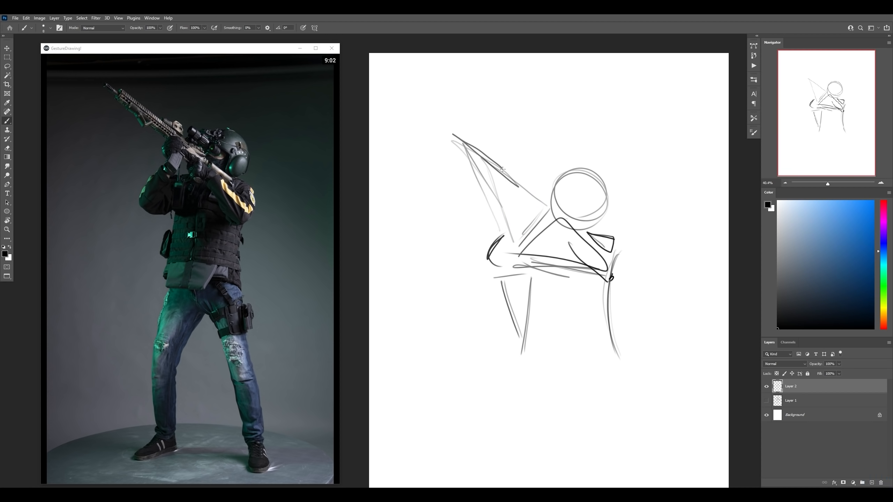
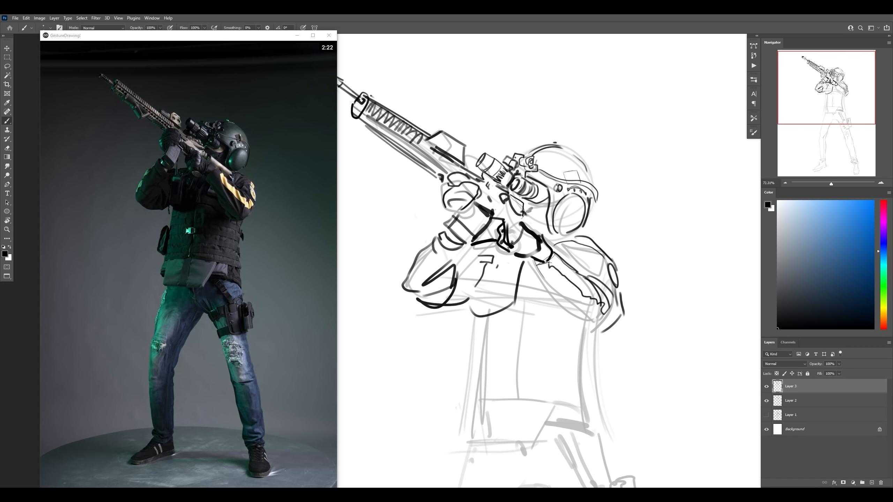
Step: Draw the trigger arm's elbow outline, the hatched shoulder patch and the long fold lines along the sleeve
{"action": "left_click_drag", "start_coordinate": [550, 264], "coordinate": [596, 301]}
{"action": "mouse_move", "coordinate": [585, 270]}
{"action": "left_mouse_down"}
{"action": "mouse_move", "coordinate": [588, 246]}
{"action": "mouse_move", "coordinate": [578, 266]}
{"action": "mouse_move", "coordinate": [611, 258]}
{"action": "left_mouse_up"}
{"action": "mouse_move", "coordinate": [604, 330]}
{"action": "left_mouse_down"}
{"action": "mouse_move", "coordinate": [589, 334]}
{"action": "mouse_move", "coordinate": [600, 336]}
{"action": "mouse_move", "coordinate": [564, 310]}
{"action": "left_mouse_up"}
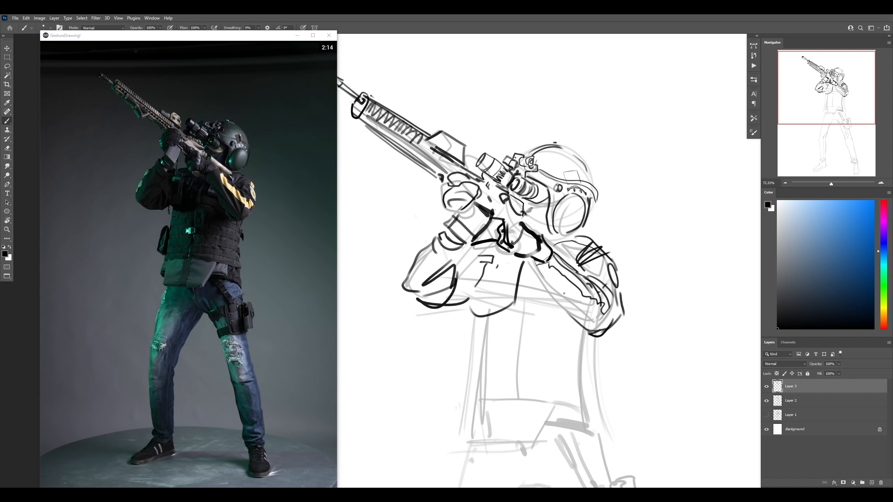
{"action": "left_click_drag", "start_coordinate": [551, 267], "coordinate": [595, 314]}
{"action": "left_click_drag", "start_coordinate": [547, 268], "coordinate": [563, 289]}
{"action": "left_click_drag", "start_coordinate": [535, 265], "coordinate": [586, 329]}
Step: Draw the vest's centre line with its buckle, the vest's side edge and the pouch hanging beside it
{"action": "left_click_drag", "start_coordinate": [524, 263], "coordinate": [510, 371]}
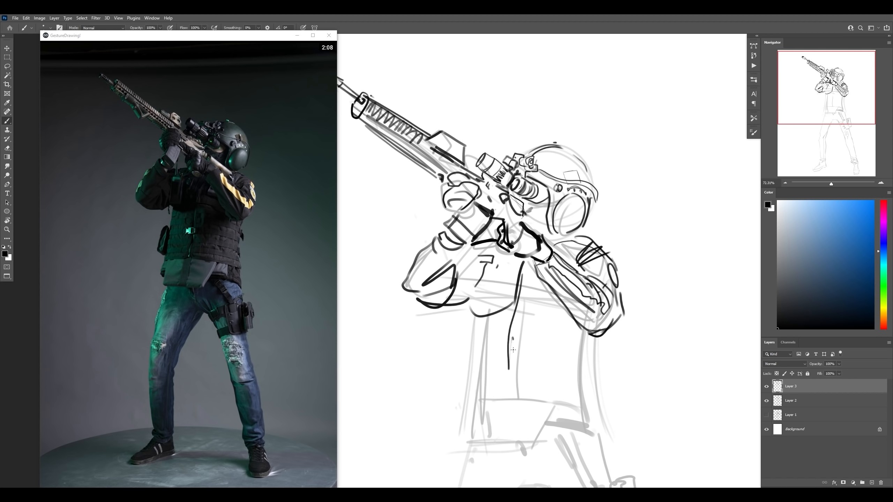
{"action": "left_click_drag", "start_coordinate": [513, 339], "coordinate": [512, 373]}
{"action": "mouse_move", "coordinate": [505, 373]}
{"action": "left_mouse_down"}
{"action": "mouse_move", "coordinate": [522, 373]}
{"action": "mouse_move", "coordinate": [509, 387]}
{"action": "mouse_move", "coordinate": [522, 383]}
{"action": "left_mouse_up"}
{"action": "left_click_drag", "start_coordinate": [481, 286], "coordinate": [470, 384]}
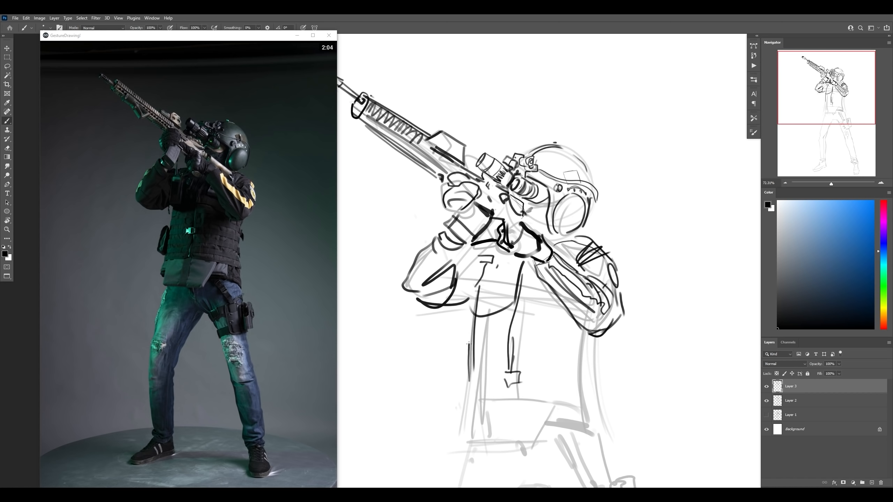
{"action": "mouse_move", "coordinate": [470, 348]}
{"action": "left_mouse_down"}
{"action": "mouse_move", "coordinate": [453, 361]}
{"action": "mouse_move", "coordinate": [447, 395]}
{"action": "left_mouse_up"}
{"action": "left_click_drag", "start_coordinate": [447, 395], "coordinate": [466, 407]}
Step: Outline the vest's remaining side and draw its lower hem and flap at the waist in black
{"action": "key", "text": "z"}
{"action": "mouse_move", "coordinate": [522, 317]}
{"action": "left_mouse_down"}
{"action": "mouse_move", "coordinate": [509, 330]}
{"action": "mouse_move", "coordinate": [551, 321]}
{"action": "left_mouse_up"}
{"action": "key", "text": "b"}
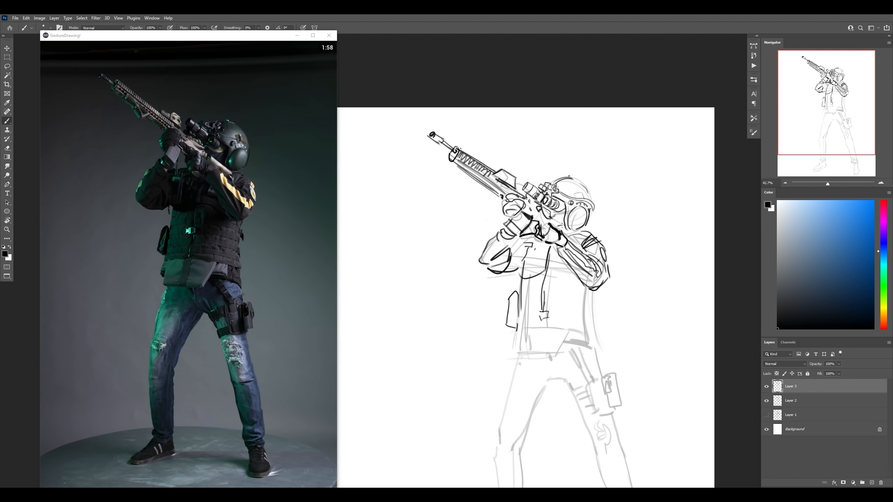
{"action": "left_click_drag", "start_coordinate": [558, 221], "coordinate": [585, 243]}
{"action": "mouse_move", "coordinate": [586, 295]}
{"action": "left_mouse_down"}
{"action": "mouse_move", "coordinate": [581, 332]}
{"action": "mouse_move", "coordinate": [594, 313]}
{"action": "mouse_move", "coordinate": [582, 343]}
{"action": "mouse_move", "coordinate": [518, 334]}
{"action": "mouse_move", "coordinate": [517, 353]}
{"action": "mouse_move", "coordinate": [554, 351]}
{"action": "mouse_move", "coordinate": [563, 341]}
{"action": "mouse_move", "coordinate": [559, 350]}
{"action": "mouse_move", "coordinate": [596, 359]}
{"action": "mouse_move", "coordinate": [590, 339]}
{"action": "left_mouse_up"}
{"action": "mouse_move", "coordinate": [579, 385]}
{"action": "left_mouse_down"}
{"action": "mouse_move", "coordinate": [580, 310]}
{"action": "mouse_move", "coordinate": [575, 382]}
{"action": "left_mouse_up"}
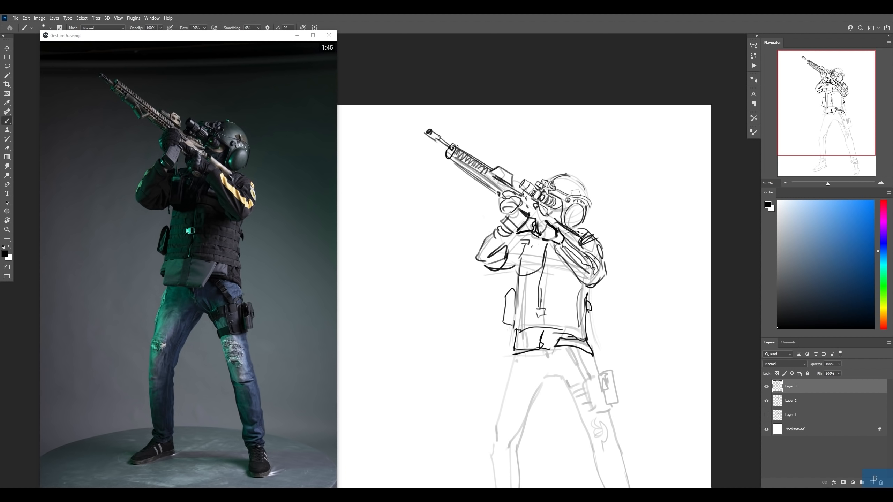
{"action": "left_click_drag", "start_coordinate": [581, 238], "coordinate": [596, 236]}
Step: Lasso the helmeted head with its optics, move it slightly to the right, and deselect
{"action": "key", "text": "l"}
{"action": "mouse_move", "coordinate": [561, 157]}
{"action": "left_mouse_down"}
{"action": "mouse_move", "coordinate": [603, 172]}
{"action": "mouse_move", "coordinate": [605, 202]}
{"action": "mouse_move", "coordinate": [588, 224]}
{"action": "mouse_move", "coordinate": [544, 220]}
{"action": "mouse_move", "coordinate": [518, 180]}
{"action": "left_mouse_up"}
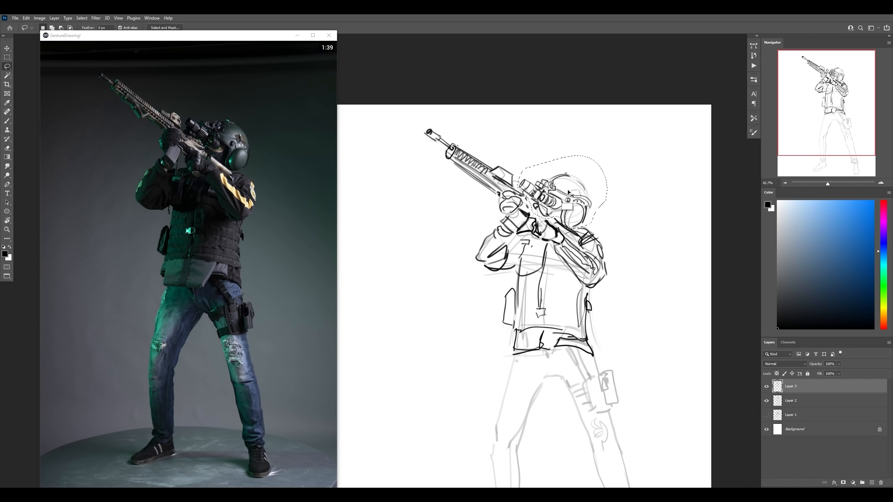
{"action": "mouse_move", "coordinate": [580, 199]}
{"action": "left_mouse_down", "text": "ctrl"}
{"action": "mouse_move", "coordinate": [597, 195]}
{"action": "mouse_move", "coordinate": [587, 200]}
{"action": "left_mouse_up", "text": "ctrl"}
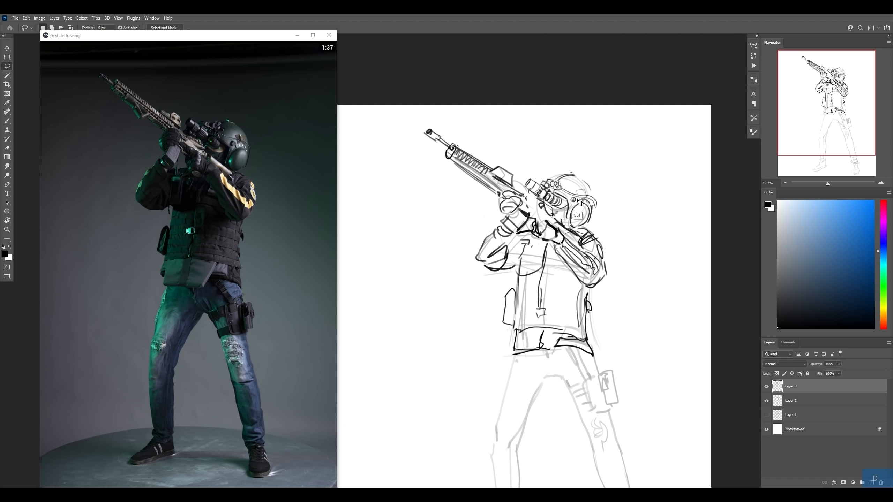
{"action": "key", "text": "ctrl+d"}
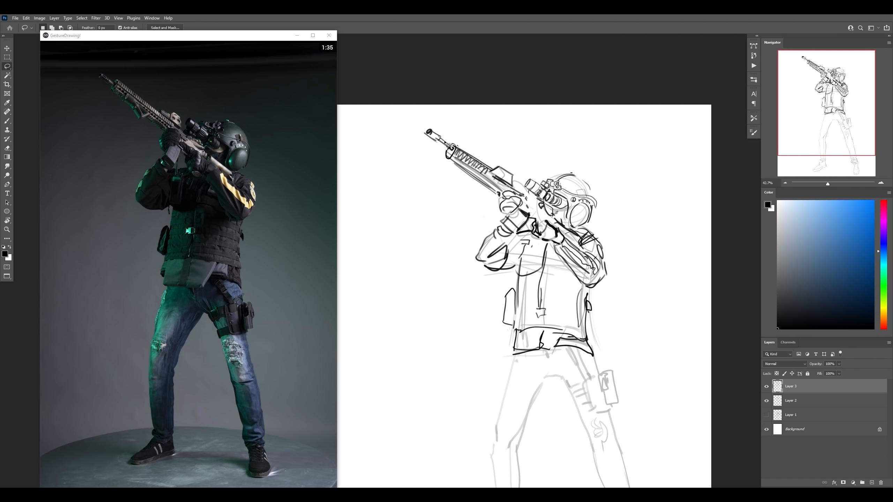
{"action": "key", "text": "b"}
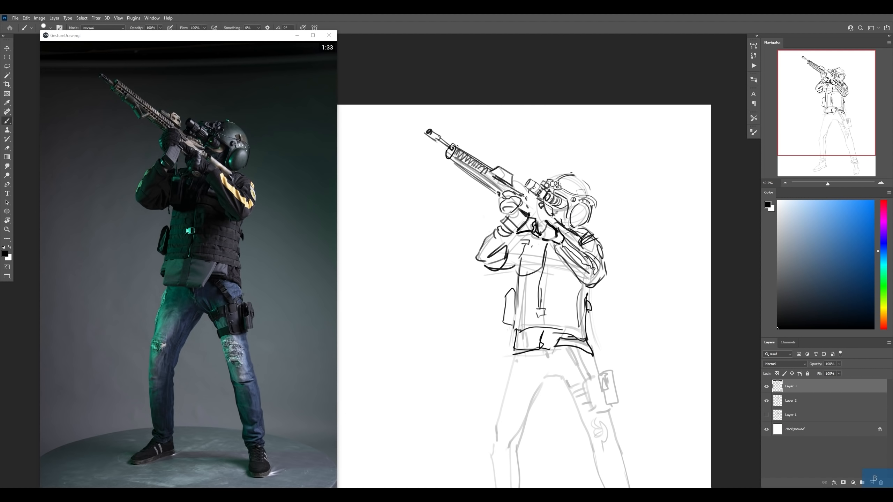
Step: Darken the rifle receiver and the helmet's top edge, and draw curved horizontal bands across the vest
{"action": "mouse_move", "coordinate": [517, 188]}
{"action": "left_mouse_down"}
{"action": "mouse_move", "coordinate": [541, 207]}
{"action": "mouse_move", "coordinate": [507, 170]}
{"action": "mouse_move", "coordinate": [515, 184]}
{"action": "left_mouse_up"}
{"action": "key", "text": "bracketleft"}
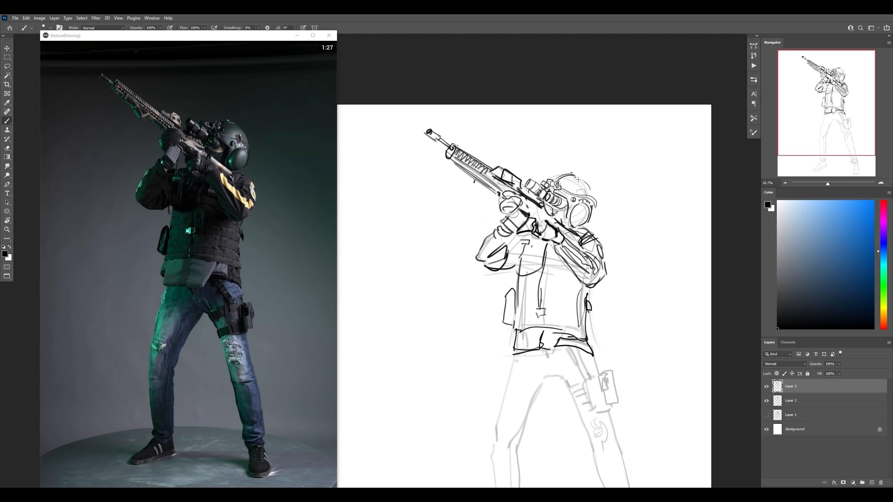
{"action": "left_click_drag", "start_coordinate": [578, 179], "coordinate": [592, 197]}
{"action": "key", "text": "bracketright"}
{"action": "mouse_move", "coordinate": [563, 328]}
{"action": "left_mouse_down"}
{"action": "mouse_move", "coordinate": [580, 268]}
{"action": "mouse_move", "coordinate": [604, 253]}
{"action": "left_mouse_up"}
{"action": "mouse_move", "coordinate": [534, 250]}
{"action": "left_mouse_down"}
{"action": "mouse_move", "coordinate": [599, 260]}
{"action": "mouse_move", "coordinate": [560, 234]}
{"action": "mouse_move", "coordinate": [552, 238]}
{"action": "mouse_move", "coordinate": [600, 234]}
{"action": "left_mouse_up"}
{"action": "mouse_move", "coordinate": [539, 232]}
{"action": "left_mouse_down"}
{"action": "mouse_move", "coordinate": [598, 246]}
{"action": "mouse_move", "coordinate": [598, 226]}
{"action": "mouse_move", "coordinate": [578, 196]}
{"action": "left_mouse_up"}
Step: Draw the strap hanging from the waist and the black outline of the holster with its thigh straps
{"action": "left_click_drag", "start_coordinate": [590, 349], "coordinate": [557, 306]}
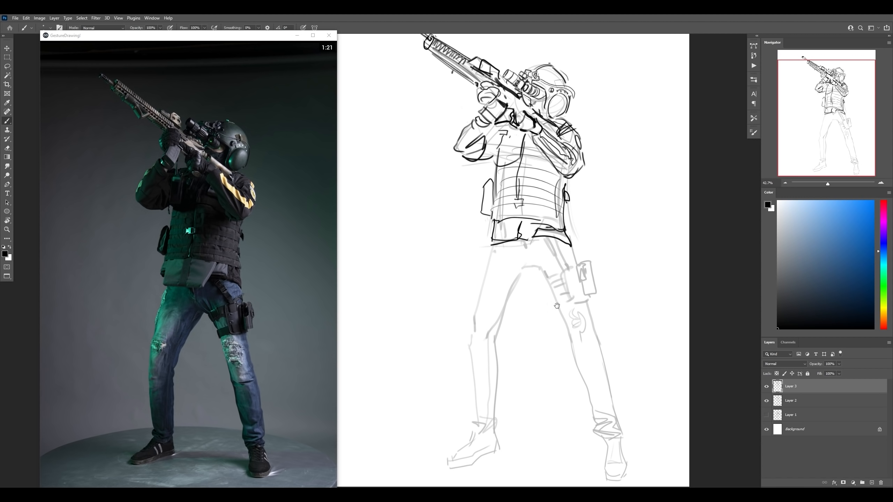
{"action": "left_click_drag", "start_coordinate": [520, 240], "coordinate": [560, 268]}
{"action": "left_click_drag", "start_coordinate": [540, 239], "coordinate": [558, 269]}
{"action": "mouse_move", "coordinate": [551, 238]}
{"action": "left_mouse_down"}
{"action": "mouse_move", "coordinate": [568, 268]}
{"action": "mouse_move", "coordinate": [556, 243]}
{"action": "mouse_move", "coordinate": [567, 299]}
{"action": "mouse_move", "coordinate": [589, 296]}
{"action": "left_mouse_up"}
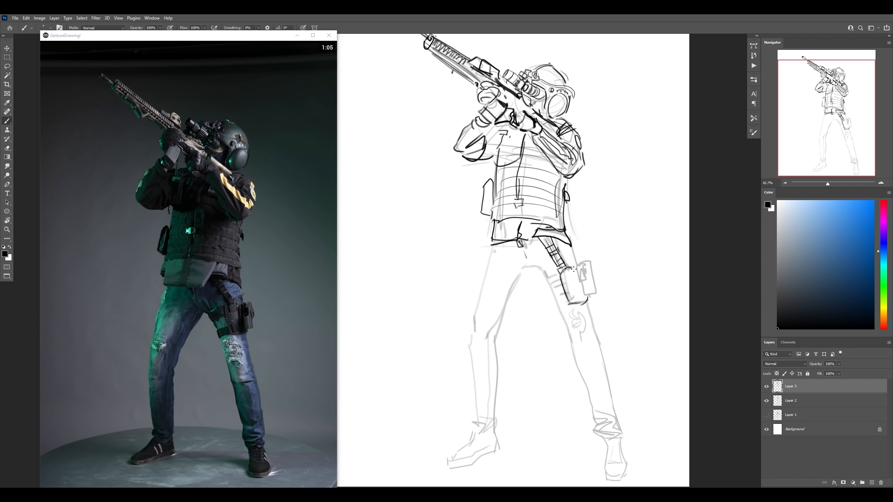
{"action": "mouse_move", "coordinate": [558, 270]}
{"action": "left_mouse_down"}
{"action": "mouse_move", "coordinate": [572, 279]}
{"action": "mouse_move", "coordinate": [575, 298]}
{"action": "mouse_move", "coordinate": [575, 281]}
{"action": "mouse_move", "coordinate": [576, 289]}
{"action": "mouse_move", "coordinate": [567, 290]}
{"action": "left_mouse_up"}
{"action": "left_click_drag", "start_coordinate": [545, 285], "coordinate": [553, 299]}
{"action": "mouse_move", "coordinate": [543, 280]}
{"action": "left_mouse_down"}
{"action": "mouse_move", "coordinate": [561, 309]}
{"action": "mouse_move", "coordinate": [567, 303]}
{"action": "mouse_move", "coordinate": [554, 302]}
{"action": "mouse_move", "coordinate": [588, 295]}
{"action": "mouse_move", "coordinate": [585, 268]}
{"action": "mouse_move", "coordinate": [589, 293]}
{"action": "left_mouse_up"}
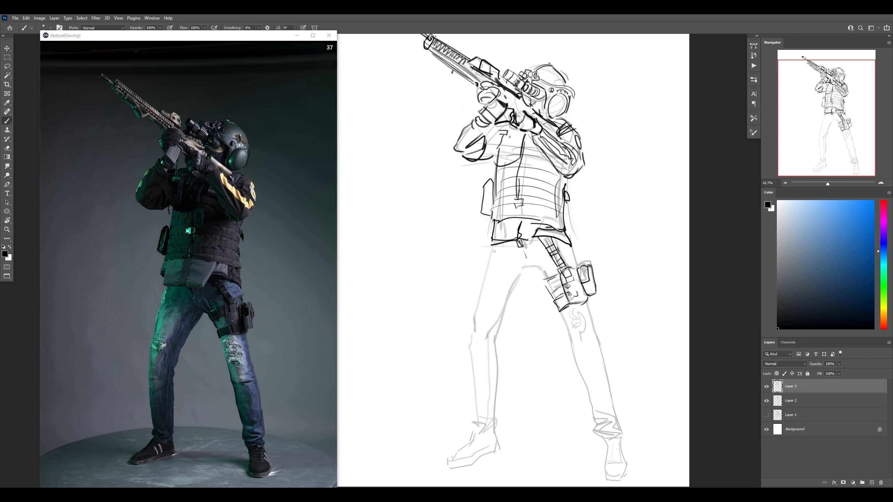
Step: Outline the pouch on the holster's outer side and add finer detail lines with a smaller brush
{"action": "left_click_drag", "start_coordinate": [588, 267], "coordinate": [585, 284]}
{"action": "left_click_drag", "start_coordinate": [584, 286], "coordinate": [580, 301]}
{"action": "key", "text": "bracketleft"}
{"action": "key", "text": "bracketleft"}
{"action": "mouse_move", "coordinate": [569, 266]}
{"action": "left_mouse_down"}
{"action": "mouse_move", "coordinate": [557, 244]}
{"action": "mouse_move", "coordinate": [575, 259]}
{"action": "left_mouse_up"}
Step: Draw the crotch line, both edges of the forward thigh and the torn knee of the jeans
{"action": "mouse_move", "coordinate": [527, 263]}
{"action": "left_mouse_down"}
{"action": "mouse_move", "coordinate": [539, 274]}
{"action": "mouse_move", "coordinate": [523, 242]}
{"action": "left_mouse_up"}
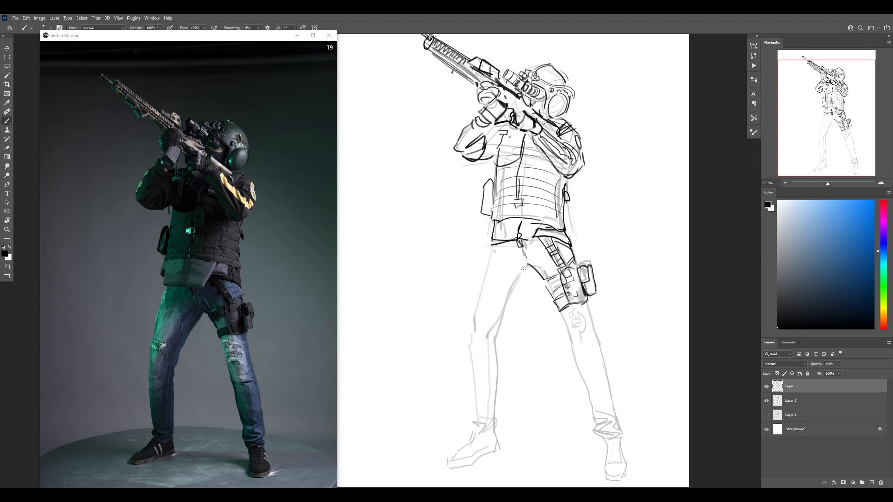
{"action": "mouse_move", "coordinate": [495, 342]}
{"action": "left_mouse_down"}
{"action": "mouse_move", "coordinate": [522, 263]}
{"action": "mouse_move", "coordinate": [515, 293]}
{"action": "left_mouse_up"}
{"action": "left_click_drag", "start_coordinate": [493, 245], "coordinate": [478, 324]}
{"action": "mouse_move", "coordinate": [488, 270]}
{"action": "left_mouse_down"}
{"action": "mouse_move", "coordinate": [471, 325]}
{"action": "mouse_move", "coordinate": [477, 341]}
{"action": "mouse_move", "coordinate": [483, 338]}
{"action": "left_mouse_up"}
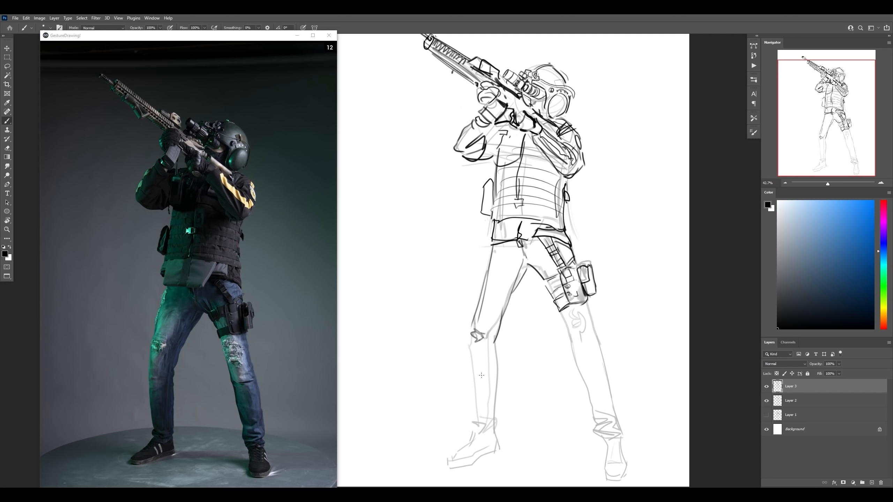
Step: Redraw the helmet's dome and back contour and reinforce the ear cup's outline
{"action": "key", "text": "z"}
{"action": "left_click_drag", "start_coordinate": [636, 279], "coordinate": [622, 316]}
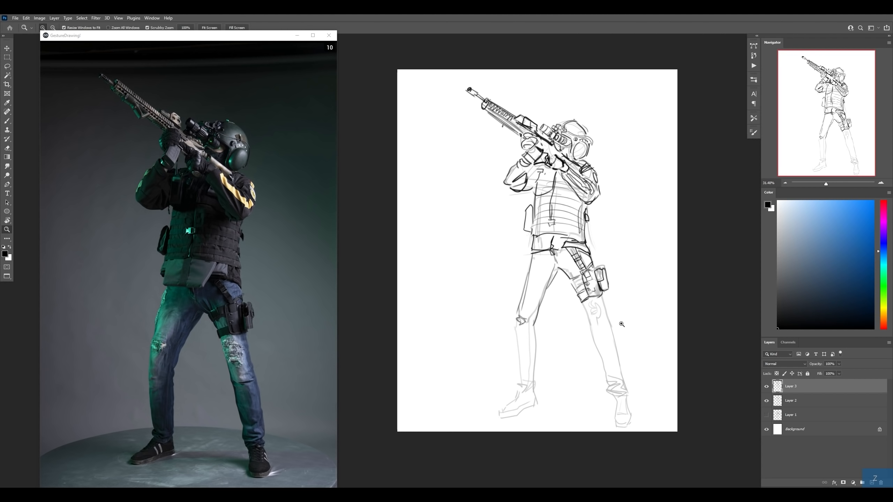
{"action": "left_click_drag", "start_coordinate": [577, 109], "coordinate": [599, 110]}
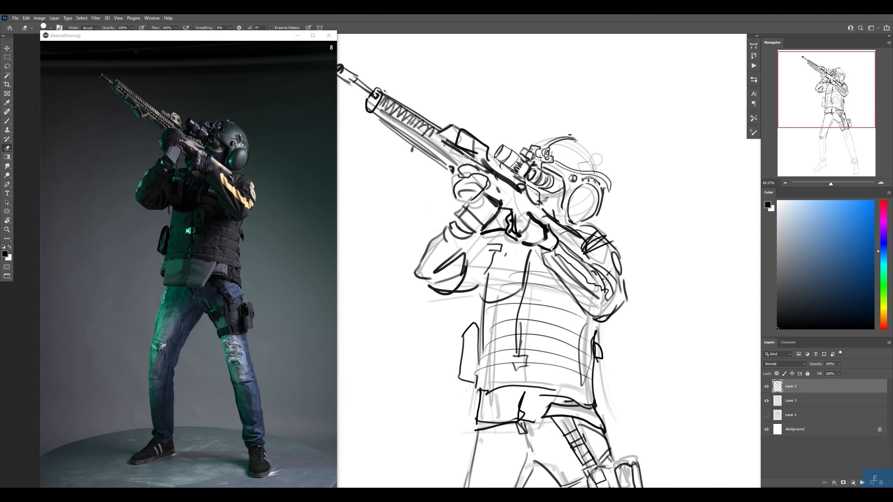
{"action": "key", "text": "b"}
{"action": "left_click_drag", "start_coordinate": [583, 139], "coordinate": [605, 171]}
{"action": "left_click_drag", "start_coordinate": [531, 149], "coordinate": [558, 133]}
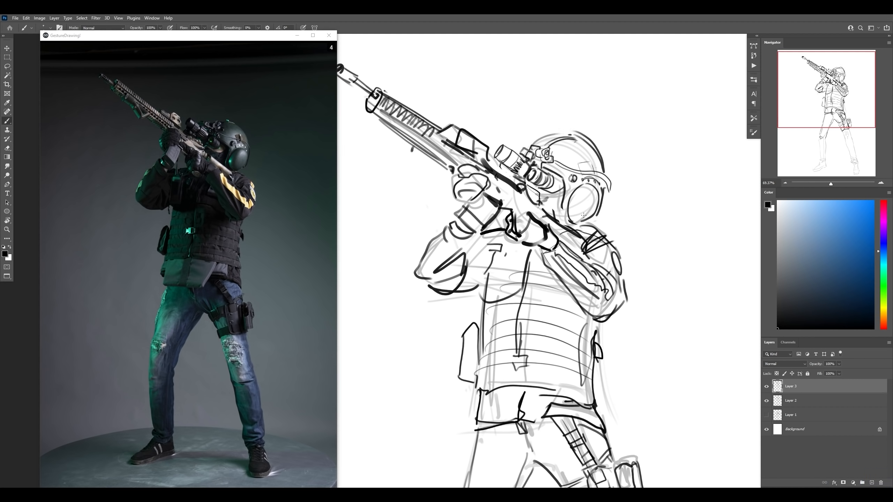
{"action": "mouse_move", "coordinate": [586, 221]}
{"action": "left_mouse_down"}
{"action": "mouse_move", "coordinate": [577, 220]}
{"action": "mouse_move", "coordinate": [591, 201]}
{"action": "left_mouse_up"}
Step: Clear the aiming-pose drawing from view and add a new blank layer for the next standing pose
{"action": "key", "text": "z"}
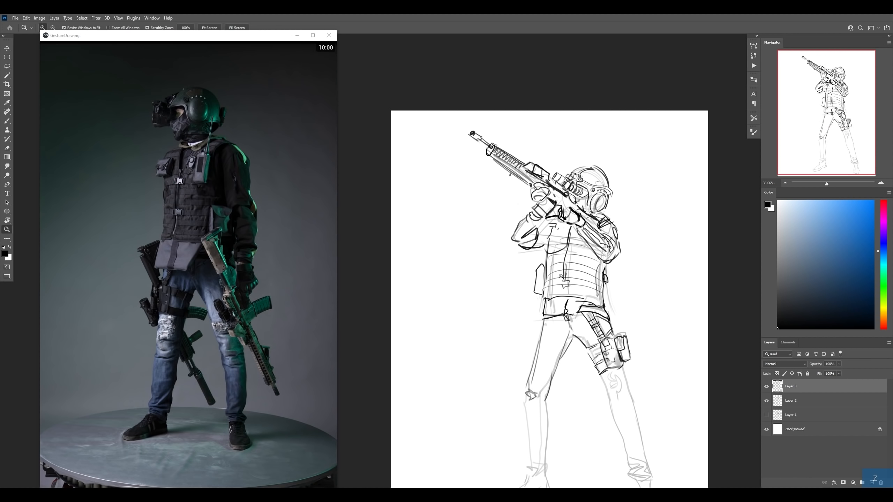
{"action": "mouse_move", "coordinate": [71, 252]}
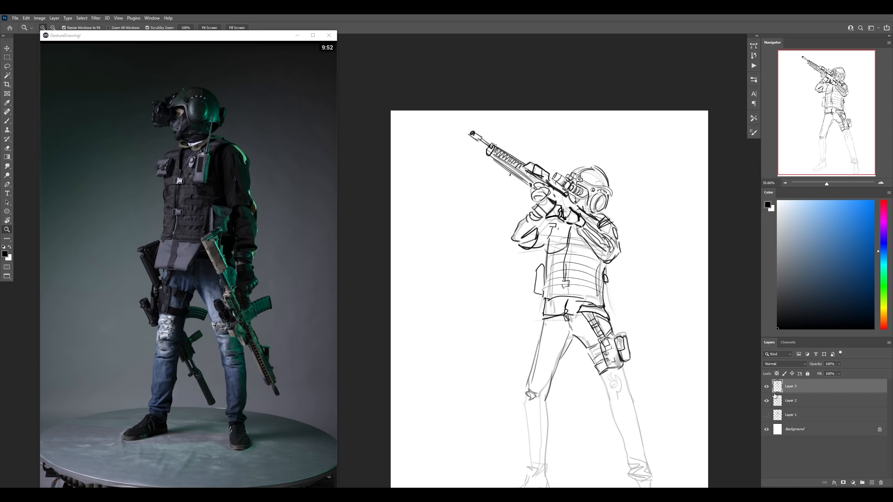
{"action": "key", "text": "Delete"}
{"action": "left_click", "coordinate": [766, 387]}
{"action": "mouse_move", "coordinate": [549, 307]}
{"action": "left_mouse_down"}
{"action": "mouse_move", "coordinate": [476, 220]}
{"action": "mouse_move", "coordinate": [499, 195]}
{"action": "mouse_move", "coordinate": [543, 175]}
{"action": "mouse_move", "coordinate": [516, 246]}
{"action": "mouse_move", "coordinate": [522, 265]}
{"action": "left_mouse_up"}
{"action": "key", "text": "ctrl+shift+alt+n"}
{"action": "key", "text": "b"}
Step: Sketch the torso outline, the flap below the vest and the first guide lines of the two rifles
{"action": "mouse_move", "coordinate": [487, 258]}
{"action": "left_mouse_down"}
{"action": "mouse_move", "coordinate": [516, 253]}
{"action": "mouse_move", "coordinate": [488, 299]}
{"action": "mouse_move", "coordinate": [523, 274]}
{"action": "mouse_move", "coordinate": [508, 306]}
{"action": "mouse_move", "coordinate": [553, 315]}
{"action": "left_mouse_up"}
{"action": "left_click_drag", "start_coordinate": [536, 274], "coordinate": [622, 414]}
{"action": "mouse_move", "coordinate": [467, 271]}
{"action": "left_mouse_down"}
{"action": "mouse_move", "coordinate": [485, 334]}
{"action": "mouse_move", "coordinate": [480, 271]}
{"action": "mouse_move", "coordinate": [482, 333]}
{"action": "left_mouse_up"}
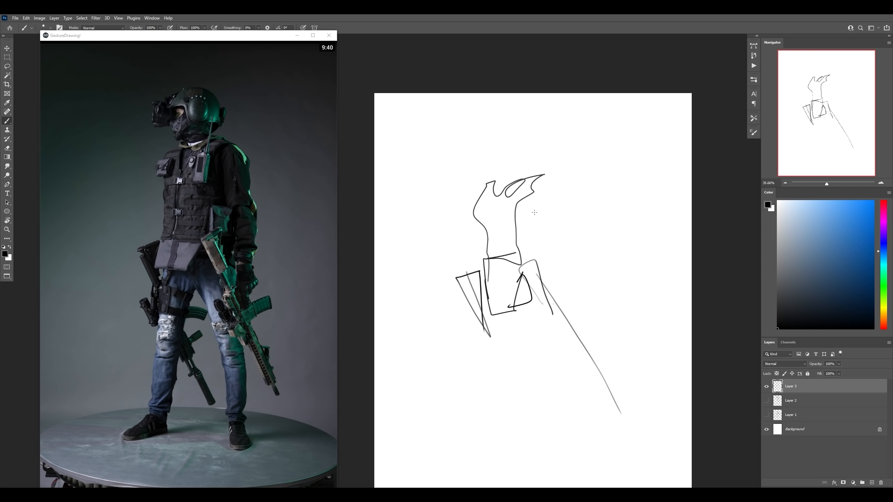
Step: Sketch the arm hanging at the figure's side with its cuff and gloved hand, and close the vest flap
{"action": "mouse_move", "coordinate": [542, 250]}
{"action": "left_mouse_down"}
{"action": "mouse_move", "coordinate": [552, 173]}
{"action": "mouse_move", "coordinate": [574, 223]}
{"action": "mouse_move", "coordinate": [556, 288]}
{"action": "mouse_move", "coordinate": [559, 325]}
{"action": "left_mouse_up"}
{"action": "mouse_move", "coordinate": [570, 295]}
{"action": "left_mouse_down"}
{"action": "mouse_move", "coordinate": [563, 348]}
{"action": "mouse_move", "coordinate": [553, 339]}
{"action": "left_mouse_up"}
{"action": "mouse_move", "coordinate": [537, 292]}
{"action": "left_mouse_down"}
{"action": "mouse_move", "coordinate": [496, 319]}
{"action": "mouse_move", "coordinate": [537, 284]}
{"action": "left_mouse_up"}
Step: Sketch the long outlines of both legs from the hips down to the ankles
{"action": "left_click_drag", "start_coordinate": [497, 316], "coordinate": [497, 377]}
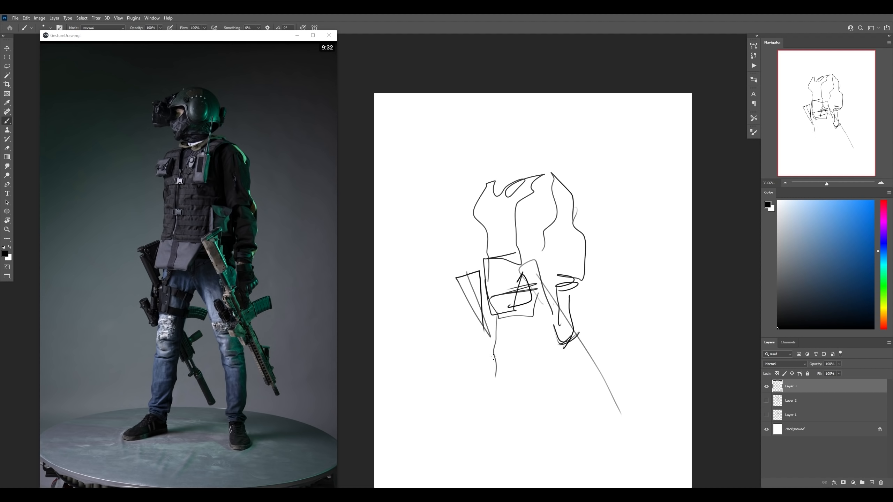
{"action": "mouse_move", "coordinate": [493, 346]}
{"action": "left_mouse_down"}
{"action": "mouse_move", "coordinate": [501, 425]}
{"action": "mouse_move", "coordinate": [494, 463]}
{"action": "mouse_move", "coordinate": [517, 326]}
{"action": "left_mouse_up"}
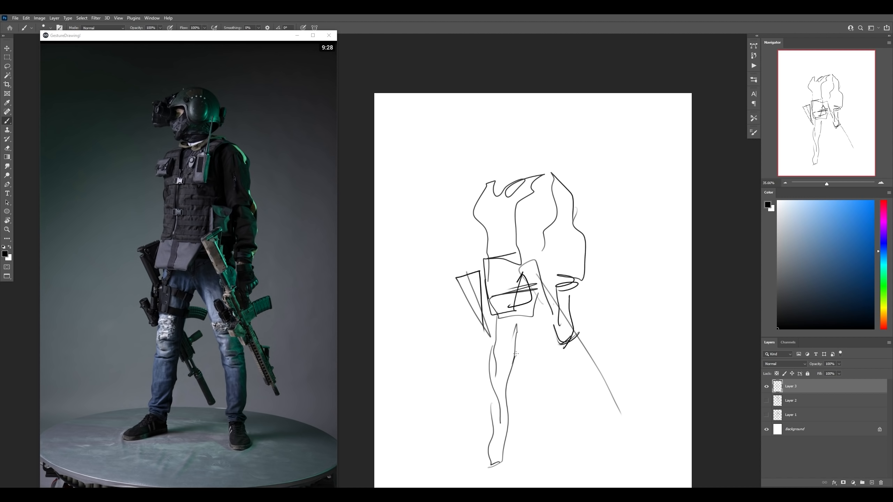
{"action": "mouse_move", "coordinate": [514, 363]}
{"action": "left_mouse_down"}
{"action": "mouse_move", "coordinate": [527, 330]}
{"action": "mouse_move", "coordinate": [553, 404]}
{"action": "left_mouse_up"}
{"action": "left_click_drag", "start_coordinate": [537, 344], "coordinate": [566, 445]}
{"action": "left_click_drag", "start_coordinate": [562, 338], "coordinate": [583, 466]}
Step: Draw the bunched trouser cuffs and the outlines of both shoes
{"action": "left_click_drag", "start_coordinate": [564, 430], "coordinate": [563, 444]}
{"action": "left_click_drag", "start_coordinate": [562, 444], "coordinate": [589, 476]}
{"action": "left_click_drag", "start_coordinate": [575, 411], "coordinate": [581, 353]}
{"action": "left_click_drag", "start_coordinate": [507, 409], "coordinate": [508, 420]}
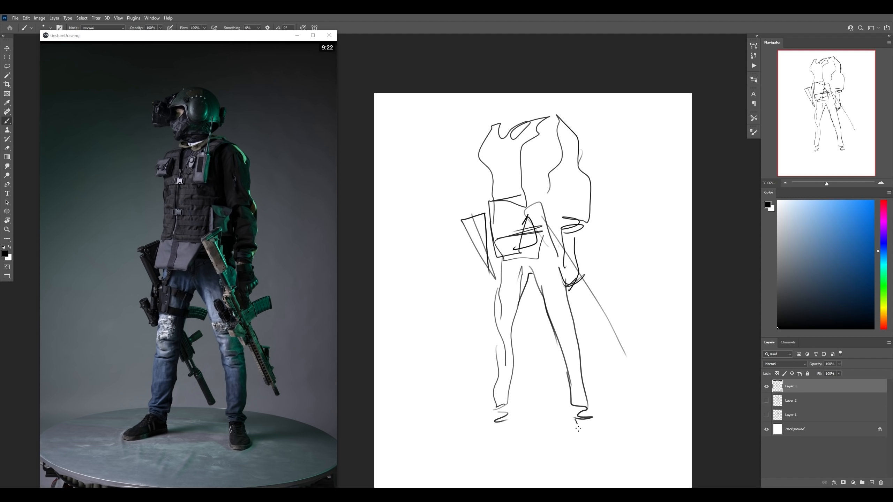
{"action": "mouse_move", "coordinate": [575, 419]}
{"action": "left_mouse_down"}
{"action": "mouse_move", "coordinate": [580, 444]}
{"action": "mouse_move", "coordinate": [598, 447]}
{"action": "mouse_move", "coordinate": [583, 454]}
{"action": "left_mouse_up"}
{"action": "mouse_move", "coordinate": [481, 437]}
{"action": "left_mouse_down"}
{"action": "mouse_move", "coordinate": [511, 427]}
{"action": "mouse_move", "coordinate": [506, 408]}
{"action": "mouse_move", "coordinate": [489, 422]}
{"action": "left_mouse_up"}
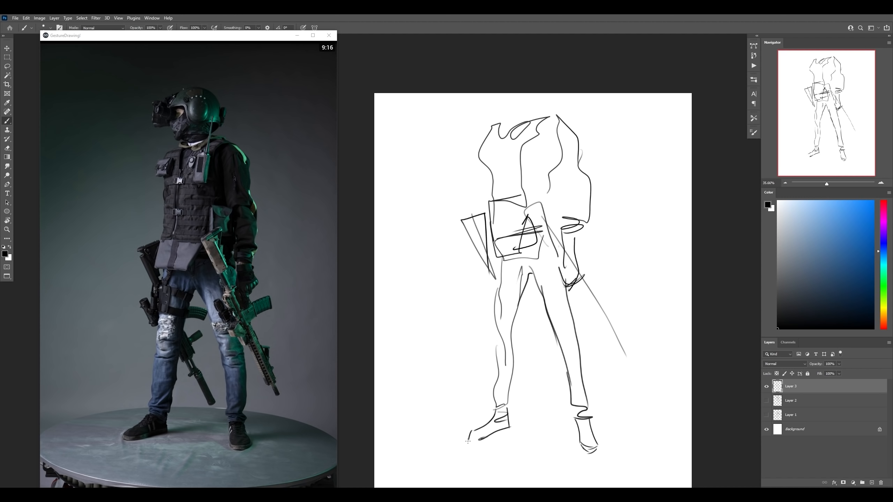
Step: Draw the curved magazine of the hand-held rifle and add a new layer
{"action": "mouse_move", "coordinate": [621, 296]}
{"action": "left_mouse_down"}
{"action": "mouse_move", "coordinate": [629, 355]}
{"action": "mouse_move", "coordinate": [634, 331]}
{"action": "left_mouse_up"}
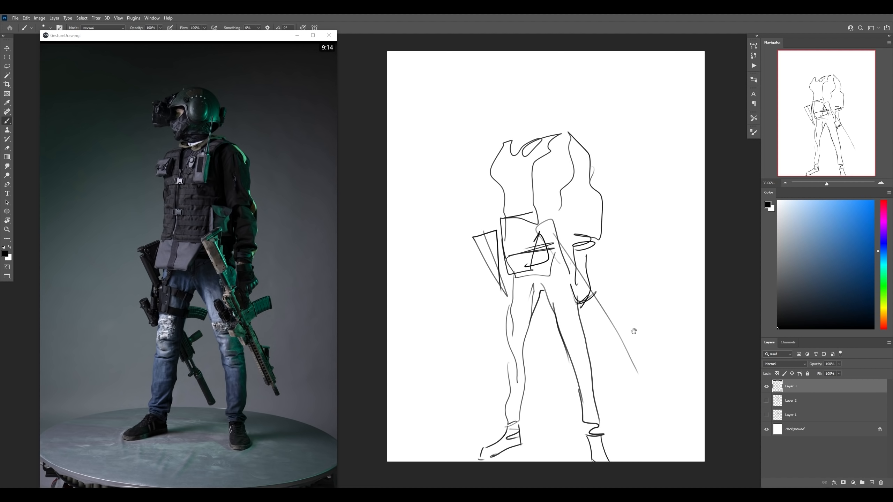
{"action": "left_click_drag", "start_coordinate": [593, 309], "coordinate": [639, 281]}
{"action": "left_click_drag", "start_coordinate": [604, 313], "coordinate": [634, 290]}
{"action": "key", "text": "ctrl+shift+alt+n"}
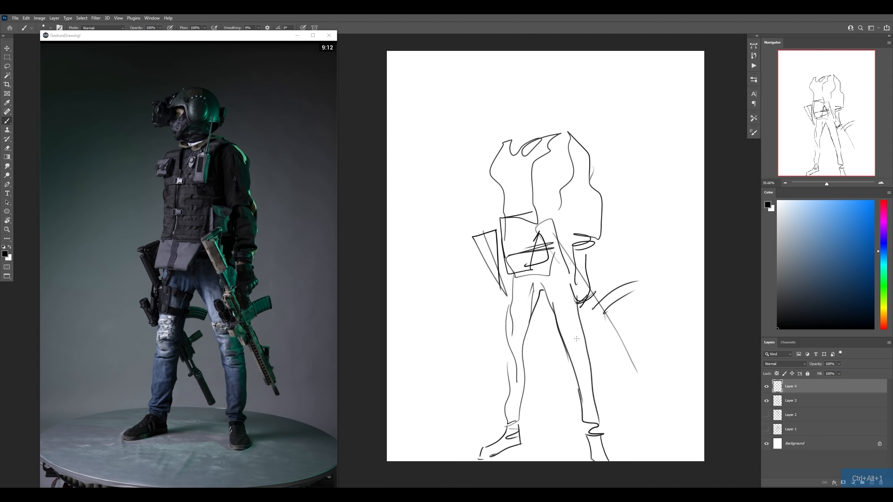
{"action": "left_click_drag", "start_coordinate": [486, 247], "coordinate": [551, 394]}
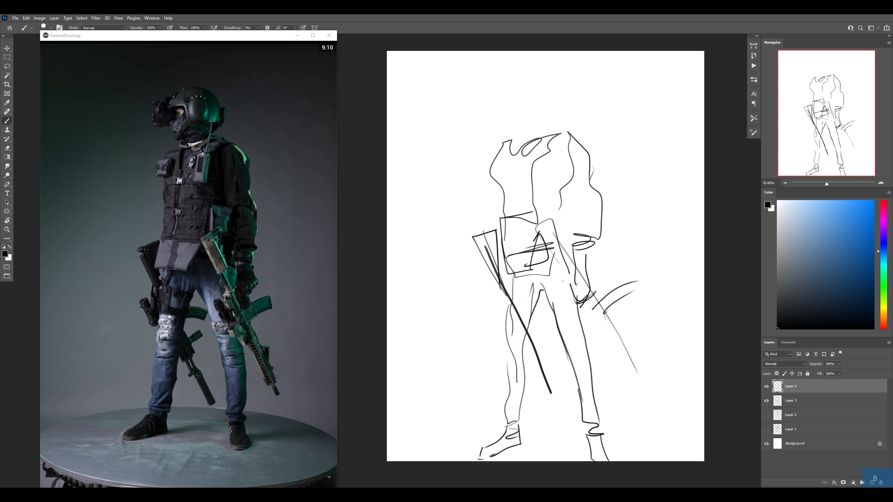
{"action": "left_click_drag", "start_coordinate": [551, 248], "coordinate": [620, 386]}
{"action": "key", "text": "ctrl+z"}
{"action": "key", "text": "ctrl+z"}
Step: Sketch the rear rifle's barrel line, the thigh straps and holster, and the hand-held rifle's body, barrel and muzzle
{"action": "left_click_drag", "start_coordinate": [528, 336], "coordinate": [549, 383]}
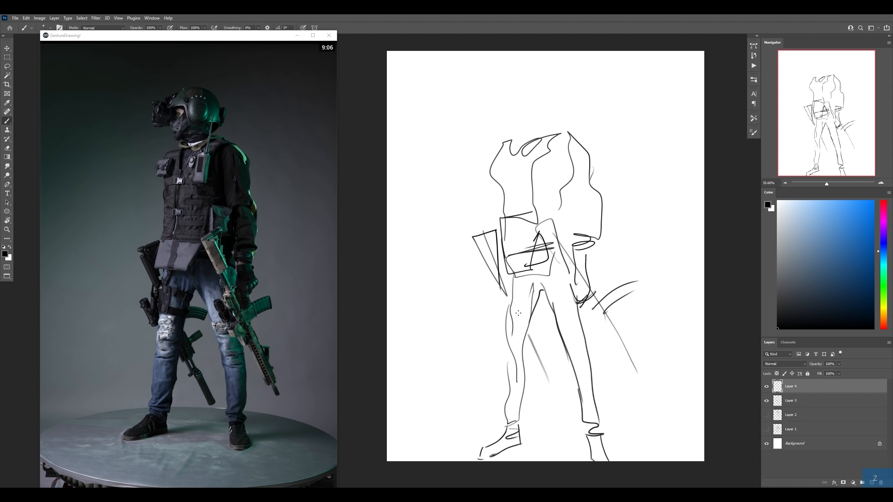
{"action": "left_click_drag", "start_coordinate": [507, 310], "coordinate": [529, 322]}
{"action": "mouse_move", "coordinate": [504, 315]}
{"action": "left_mouse_down"}
{"action": "mouse_move", "coordinate": [527, 322]}
{"action": "mouse_move", "coordinate": [531, 313]}
{"action": "left_mouse_up"}
{"action": "mouse_move", "coordinate": [498, 293]}
{"action": "left_mouse_down"}
{"action": "mouse_move", "coordinate": [485, 300]}
{"action": "mouse_move", "coordinate": [501, 332]}
{"action": "mouse_move", "coordinate": [505, 324]}
{"action": "left_mouse_up"}
{"action": "mouse_move", "coordinate": [582, 337]}
{"action": "left_mouse_down"}
{"action": "mouse_move", "coordinate": [572, 317]}
{"action": "mouse_move", "coordinate": [574, 308]}
{"action": "mouse_move", "coordinate": [587, 309]}
{"action": "mouse_move", "coordinate": [589, 332]}
{"action": "mouse_move", "coordinate": [578, 338]}
{"action": "mouse_move", "coordinate": [567, 299]}
{"action": "mouse_move", "coordinate": [638, 388]}
{"action": "left_mouse_up"}
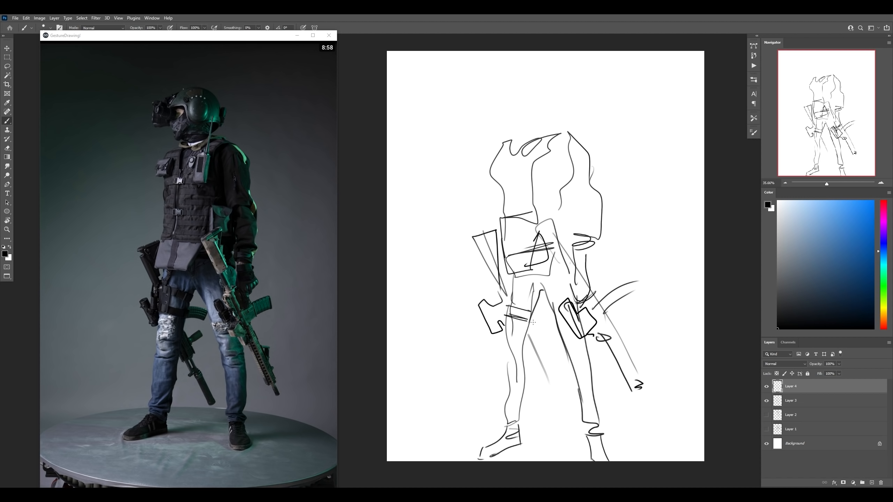
Step: Strengthen the outlines of the forward leg and merge the sketch layer into the one below
{"action": "mouse_move", "coordinate": [538, 292]}
{"action": "left_mouse_down"}
{"action": "mouse_move", "coordinate": [503, 413]}
{"action": "mouse_move", "coordinate": [557, 344]}
{"action": "mouse_move", "coordinate": [531, 456]}
{"action": "left_mouse_up"}
{"action": "left_click_drag", "start_coordinate": [539, 407], "coordinate": [560, 341]}
{"action": "key", "text": "ctrl+z"}
{"action": "key", "text": "ctrl+e"}
Step: Lasso the forward lower leg and foot, move them slightly downward, and deselect
{"action": "key", "text": "l"}
{"action": "mouse_move", "coordinate": [513, 378]}
{"action": "left_mouse_down"}
{"action": "mouse_move", "coordinate": [531, 318]}
{"action": "mouse_move", "coordinate": [552, 314]}
{"action": "mouse_move", "coordinate": [556, 442]}
{"action": "mouse_move", "coordinate": [484, 470]}
{"action": "left_mouse_up"}
{"action": "mouse_move", "coordinate": [537, 366]}
{"action": "left_mouse_down"}
{"action": "mouse_move", "coordinate": [526, 377]}
{"action": "mouse_move", "coordinate": [533, 374]}
{"action": "left_mouse_up"}
{"action": "key", "text": "ctrl+d"}
Step: Draw the rear rifle's body, grip and barrel hanging between the legs
{"action": "scroll", "coordinate": [561, 386], "scroll_direction": "up", "scroll_amount": 3}
{"action": "key", "text": "b"}
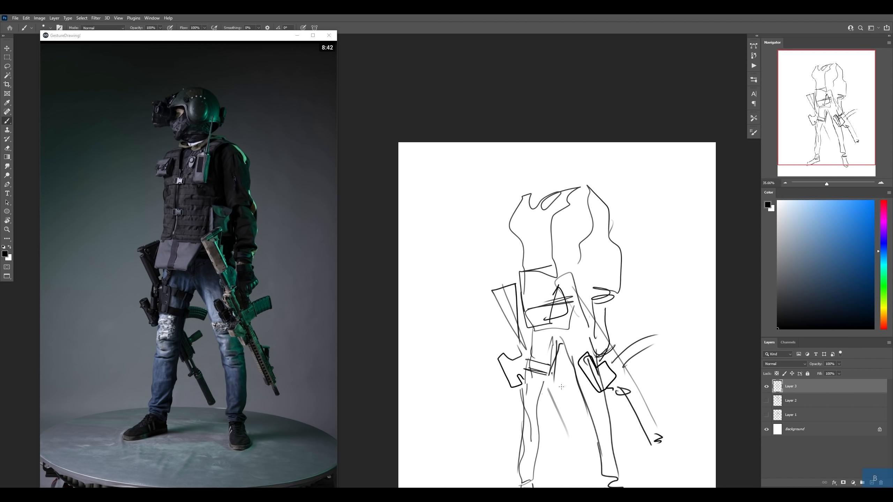
{"action": "left_click_drag", "start_coordinate": [540, 385], "coordinate": [555, 415]}
{"action": "key", "text": "ctrl+z"}
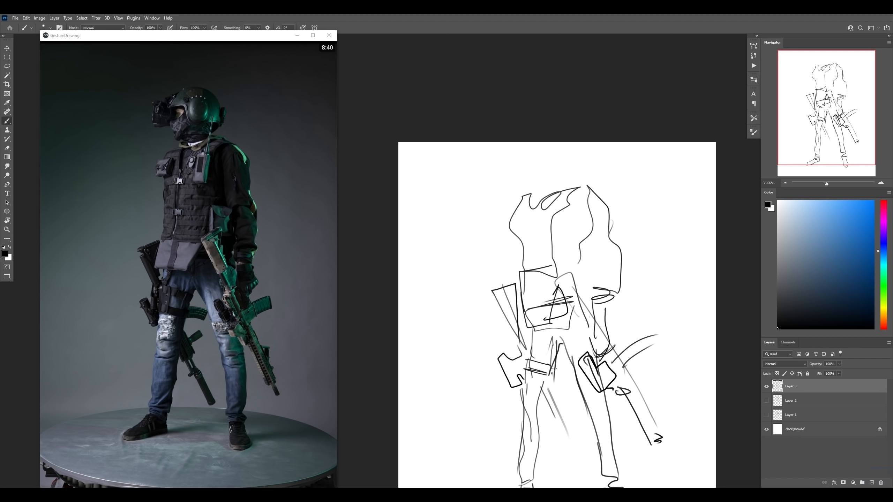
{"action": "mouse_move", "coordinate": [549, 363]}
{"action": "left_mouse_down"}
{"action": "mouse_move", "coordinate": [572, 364]}
{"action": "mouse_move", "coordinate": [557, 394]}
{"action": "left_mouse_up"}
{"action": "key", "text": "ctrl+z"}
{"action": "mouse_move", "coordinate": [559, 394]}
{"action": "left_mouse_down"}
{"action": "mouse_move", "coordinate": [549, 424]}
{"action": "mouse_move", "coordinate": [562, 412]}
{"action": "mouse_move", "coordinate": [543, 418]}
{"action": "mouse_move", "coordinate": [538, 396]}
{"action": "mouse_move", "coordinate": [577, 456]}
{"action": "left_mouse_up"}
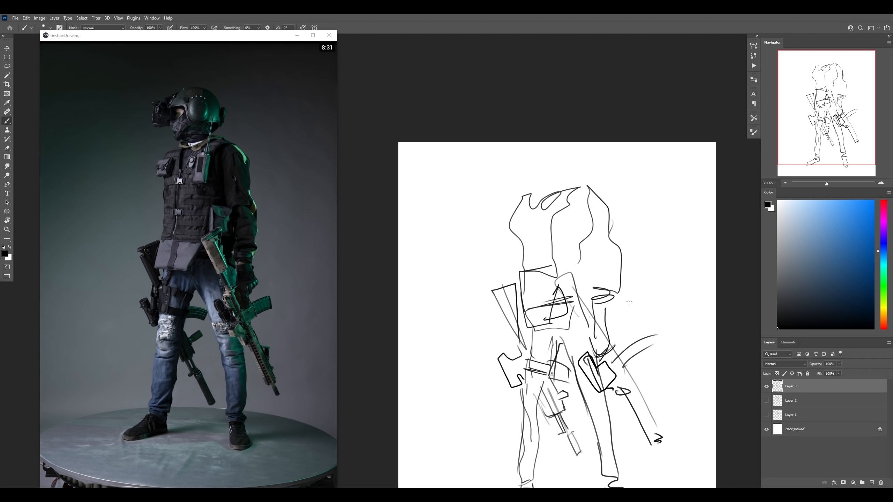
Step: Draw the hand-held rifle's stock, foregrip and muzzle with a thicker brush, and outline the sleeve around the elbow
{"action": "key", "text": "]"}
{"action": "left_click_drag", "start_coordinate": [635, 391], "coordinate": [650, 394]}
{"action": "mouse_move", "coordinate": [651, 396]}
{"action": "left_mouse_down"}
{"action": "mouse_move", "coordinate": [645, 410]}
{"action": "mouse_move", "coordinate": [667, 458]}
{"action": "left_mouse_up"}
{"action": "mouse_move", "coordinate": [566, 297]}
{"action": "left_mouse_down"}
{"action": "mouse_move", "coordinate": [581, 322]}
{"action": "mouse_move", "coordinate": [595, 323]}
{"action": "mouse_move", "coordinate": [581, 280]}
{"action": "mouse_move", "coordinate": [558, 284]}
{"action": "mouse_move", "coordinate": [585, 273]}
{"action": "mouse_move", "coordinate": [576, 283]}
{"action": "mouse_move", "coordinate": [592, 308]}
{"action": "left_mouse_up"}
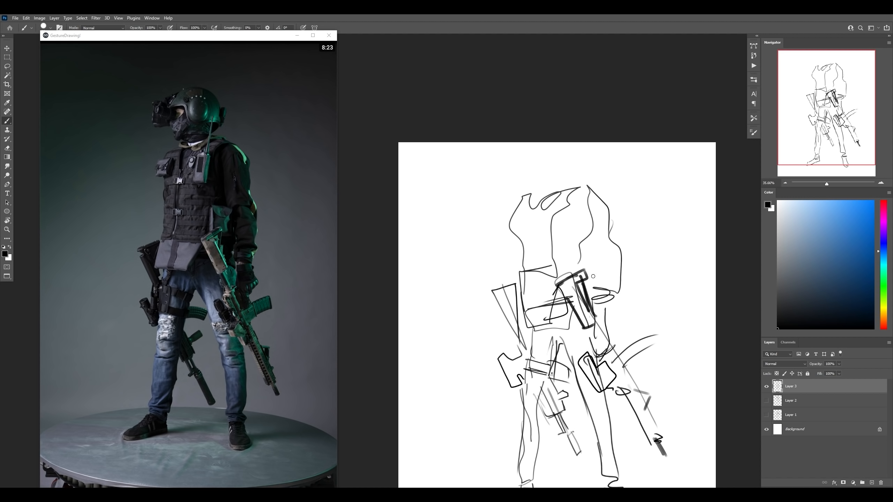
{"action": "mouse_move", "coordinate": [590, 278]}
{"action": "left_mouse_down"}
{"action": "mouse_move", "coordinate": [602, 244]}
{"action": "mouse_move", "coordinate": [617, 288]}
{"action": "left_mouse_up"}
{"action": "left_click_drag", "start_coordinate": [600, 205], "coordinate": [593, 254]}
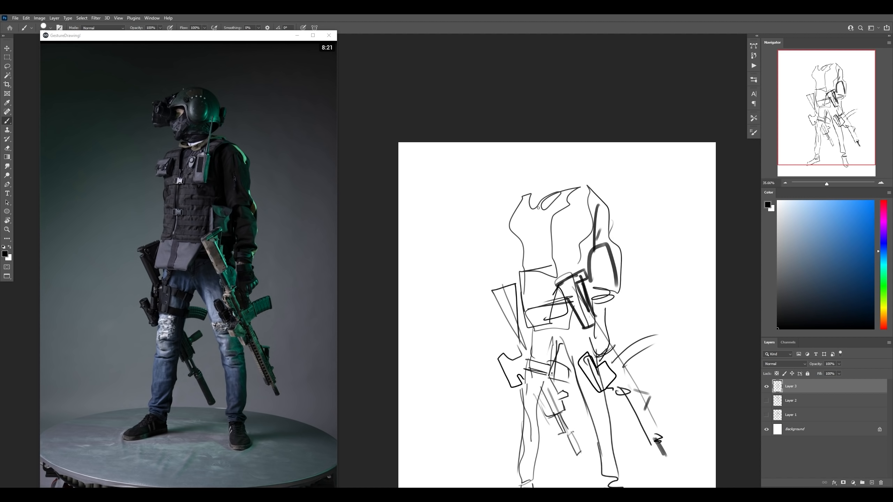
Step: Draw the two chest pouches, the horizontal bands across the vest and the shoulder contour
{"action": "mouse_move", "coordinate": [553, 199]}
{"action": "left_mouse_down"}
{"action": "mouse_move", "coordinate": [558, 229]}
{"action": "mouse_move", "coordinate": [570, 201]}
{"action": "mouse_move", "coordinate": [556, 233]}
{"action": "mouse_move", "coordinate": [522, 227]}
{"action": "mouse_move", "coordinate": [531, 209]}
{"action": "mouse_move", "coordinate": [517, 229]}
{"action": "mouse_move", "coordinate": [519, 267]}
{"action": "left_mouse_up"}
{"action": "key", "text": "]"}
{"action": "key", "text": "]"}
{"action": "left_click_drag", "start_coordinate": [522, 233], "coordinate": [550, 228]}
{"action": "left_click_drag", "start_coordinate": [522, 240], "coordinate": [554, 239]}
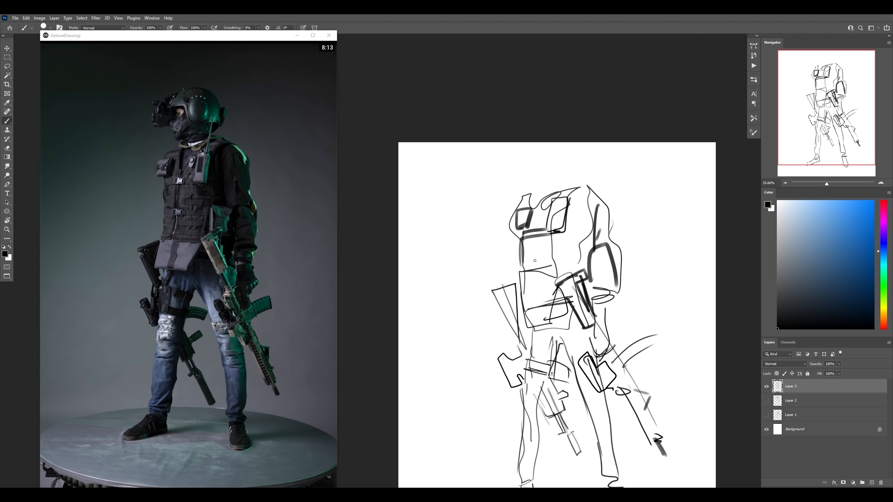
{"action": "left_click_drag", "start_coordinate": [525, 276], "coordinate": [556, 280]}
{"action": "key", "text": "]"}
{"action": "mouse_move", "coordinate": [580, 202]}
{"action": "left_mouse_down"}
{"action": "mouse_move", "coordinate": [589, 253]}
{"action": "mouse_move", "coordinate": [576, 267]}
{"action": "mouse_move", "coordinate": [574, 197]}
{"action": "mouse_move", "coordinate": [574, 220]}
{"action": "mouse_move", "coordinate": [550, 185]}
{"action": "left_mouse_up"}
Step: Scale the whole figure down with Free Transform to leave room above the shoulders for the head
{"action": "key", "text": "ctrl+t"}
{"action": "left_click_drag", "start_coordinate": [667, 181], "coordinate": [633, 244]}
{"action": "key", "text": "Return"}
{"action": "mouse_move", "coordinate": [564, 296]}
{"action": "left_mouse_down"}
{"action": "mouse_move", "coordinate": [566, 256]}
{"action": "mouse_move", "coordinate": [568, 294]}
{"action": "left_mouse_up"}
Step: Sketch the neck, the jaw, the protruding goggles and the helmet's dome above the shoulders
{"action": "key", "text": "b"}
{"action": "mouse_move", "coordinate": [553, 249]}
{"action": "left_mouse_down"}
{"action": "mouse_move", "coordinate": [563, 230]}
{"action": "mouse_move", "coordinate": [554, 249]}
{"action": "left_mouse_up"}
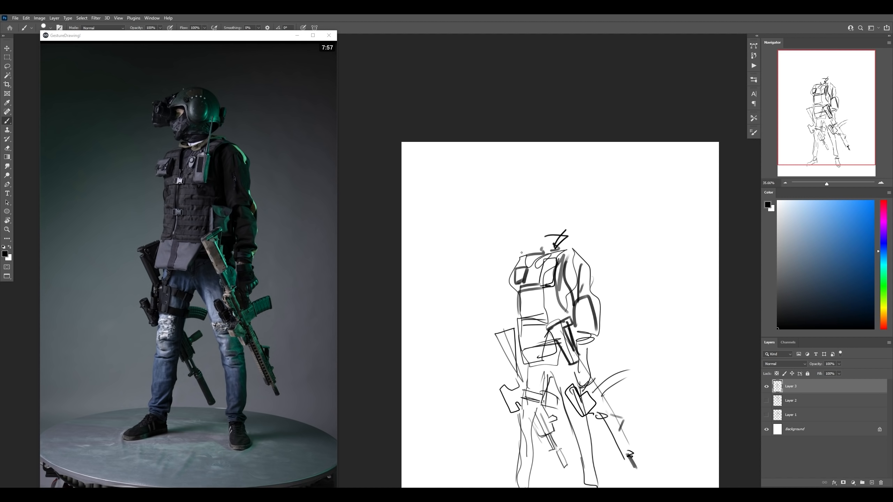
{"action": "mouse_move", "coordinate": [534, 248]}
{"action": "left_mouse_down"}
{"action": "mouse_move", "coordinate": [547, 236]}
{"action": "mouse_move", "coordinate": [530, 250]}
{"action": "mouse_move", "coordinate": [526, 234]}
{"action": "mouse_move", "coordinate": [507, 236]}
{"action": "mouse_move", "coordinate": [522, 231]}
{"action": "mouse_move", "coordinate": [514, 214]}
{"action": "left_mouse_up"}
{"action": "mouse_move", "coordinate": [521, 221]}
{"action": "left_mouse_down"}
{"action": "mouse_move", "coordinate": [529, 198]}
{"action": "mouse_move", "coordinate": [555, 191]}
{"action": "mouse_move", "coordinate": [570, 205]}
{"action": "mouse_move", "coordinate": [533, 201]}
{"action": "mouse_move", "coordinate": [550, 196]}
{"action": "mouse_move", "coordinate": [527, 197]}
{"action": "mouse_move", "coordinate": [528, 204]}
{"action": "mouse_move", "coordinate": [555, 197]}
{"action": "mouse_move", "coordinate": [571, 218]}
{"action": "left_mouse_up"}
Step: Clean up the helmet lines and add its rear edge, the oval ear cup and the face mask's edge
{"action": "key", "text": "e"}
{"action": "key", "text": "b"}
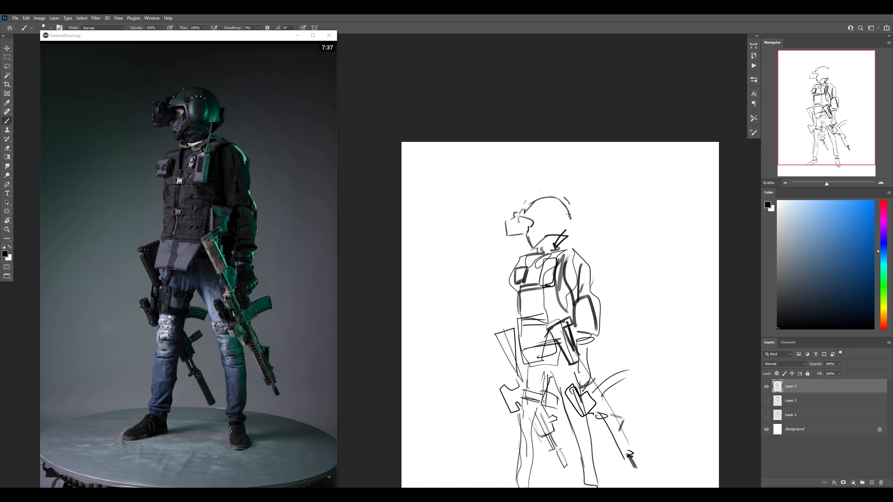
{"action": "key", "text": "e"}
{"action": "key", "text": "b"}
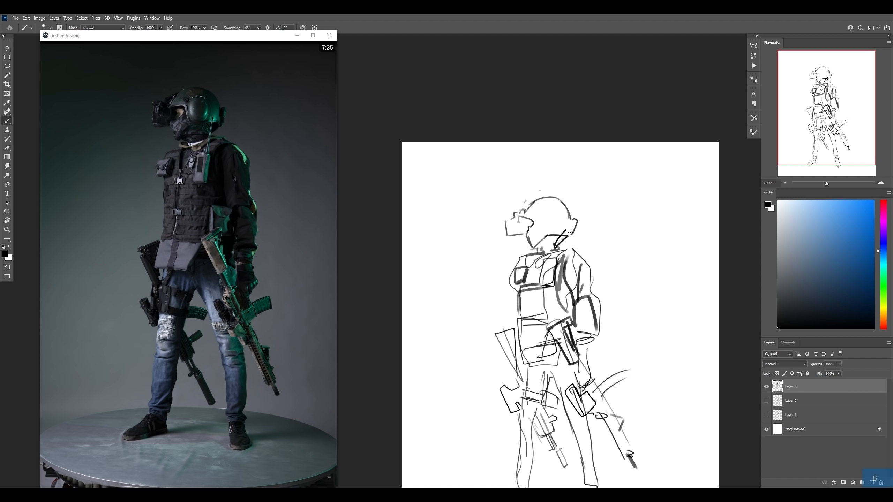
{"action": "mouse_move", "coordinate": [548, 210]}
{"action": "left_mouse_down"}
{"action": "mouse_move", "coordinate": [550, 234]}
{"action": "mouse_move", "coordinate": [550, 224]}
{"action": "mouse_move", "coordinate": [528, 235]}
{"action": "left_mouse_up"}
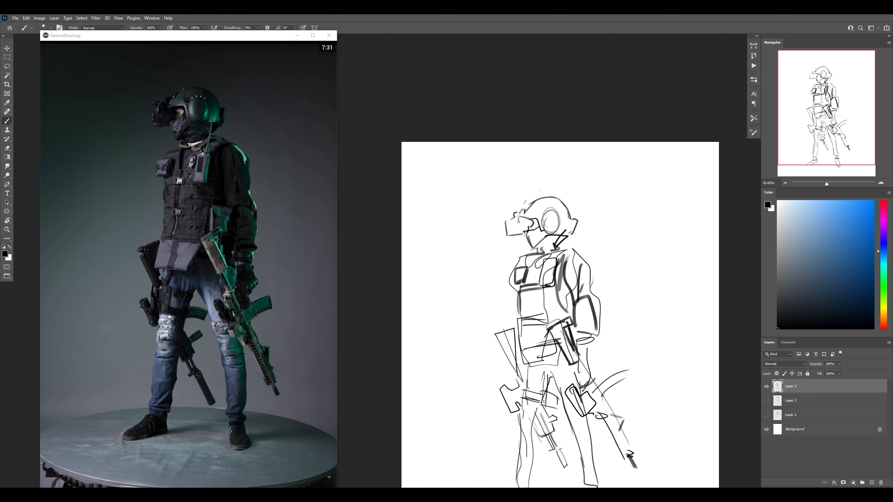
Step: Reposition the whole figure on the page so that it fits from helmet to shoes
{"action": "left_click_drag", "start_coordinate": [568, 310], "coordinate": [574, 286]}
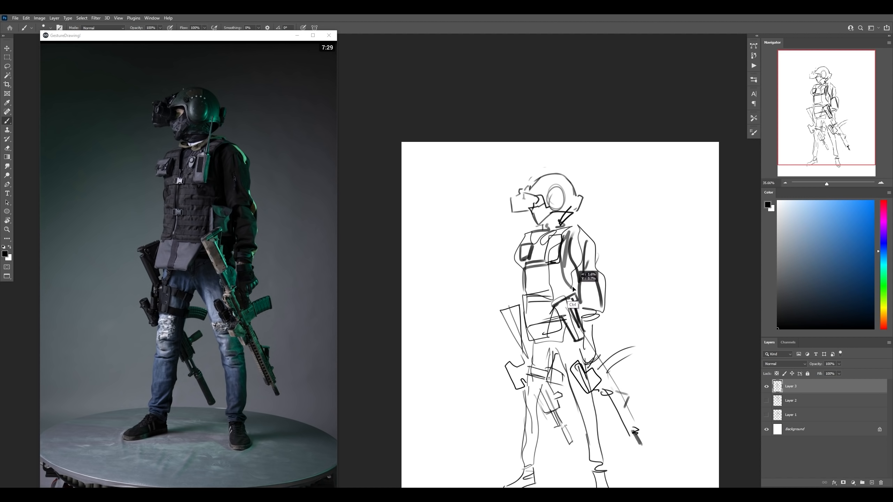
{"action": "mouse_move", "coordinate": [560, 327]}
{"action": "left_mouse_down"}
{"action": "mouse_move", "coordinate": [579, 251]}
{"action": "mouse_move", "coordinate": [570, 291]}
{"action": "left_mouse_up"}
{"action": "left_click_drag", "start_coordinate": [592, 247], "coordinate": [591, 265]}
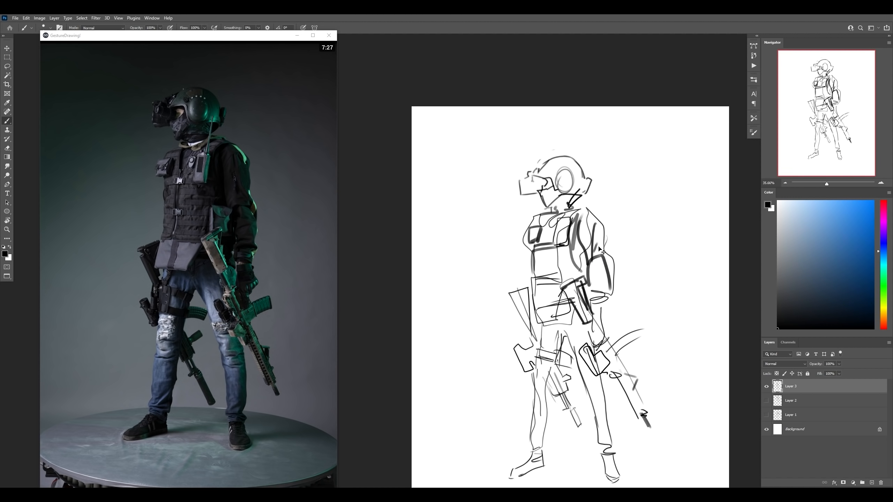
Step: Add a new layer and sketch a cylindrical bedroll with straps behind the figure's shoulders
{"action": "key", "text": "ctrl+shift+alt+n"}
{"action": "key", "text": "b"}
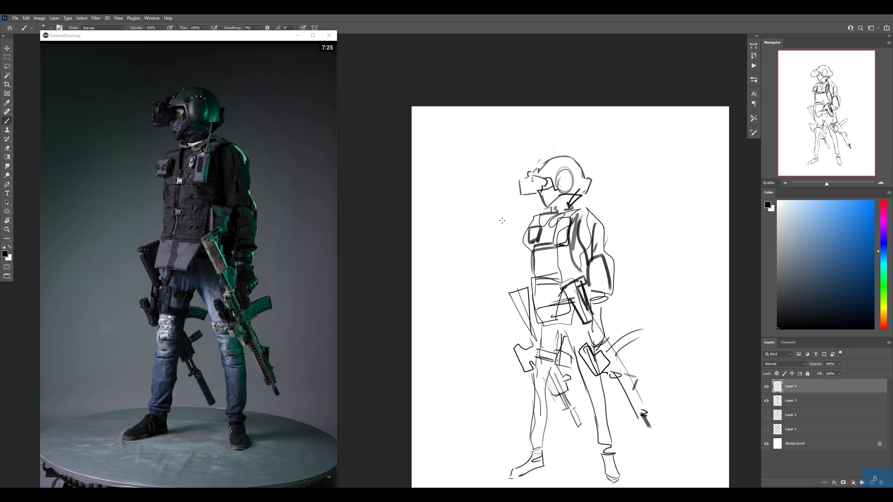
{"action": "left_click_drag", "start_coordinate": [528, 230], "coordinate": [524, 219]}
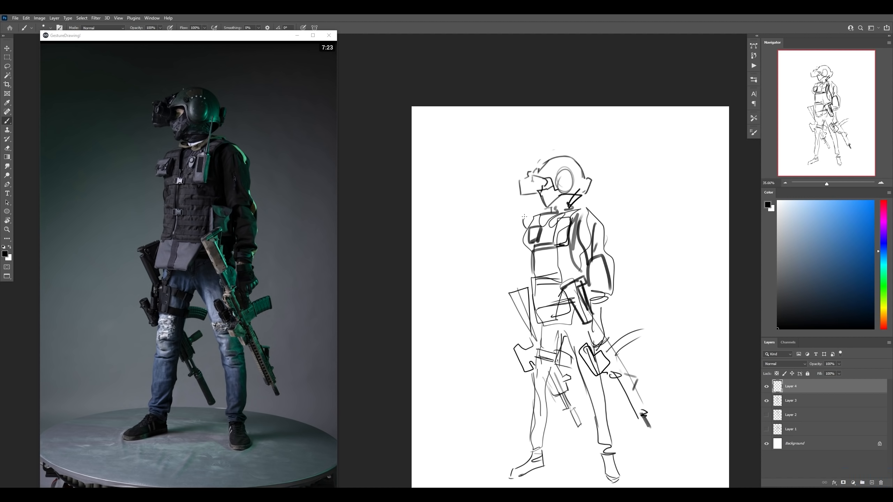
{"action": "mouse_move", "coordinate": [587, 200]}
{"action": "left_mouse_down"}
{"action": "mouse_move", "coordinate": [621, 197]}
{"action": "mouse_move", "coordinate": [587, 202]}
{"action": "mouse_move", "coordinate": [598, 218]}
{"action": "mouse_move", "coordinate": [635, 229]}
{"action": "mouse_move", "coordinate": [629, 201]}
{"action": "mouse_move", "coordinate": [618, 207]}
{"action": "left_mouse_up"}
{"action": "mouse_move", "coordinate": [631, 206]}
{"action": "left_mouse_down"}
{"action": "mouse_move", "coordinate": [634, 222]}
{"action": "mouse_move", "coordinate": [613, 234]}
{"action": "left_mouse_up"}
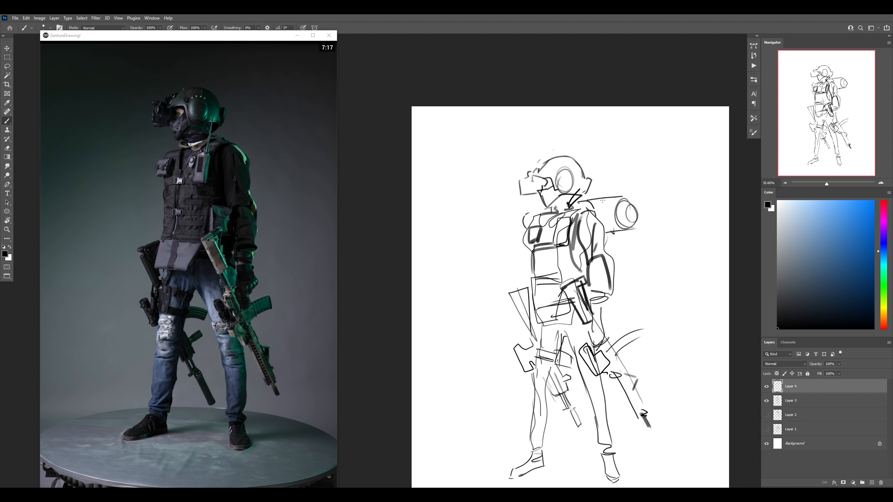
{"action": "mouse_move", "coordinate": [602, 196]}
{"action": "left_mouse_down"}
{"action": "mouse_move", "coordinate": [580, 207]}
{"action": "mouse_move", "coordinate": [610, 256]}
{"action": "left_mouse_up"}
Step: Darken the vest's collar, add a lens to the goggles and sketch a small round eye-like device behind the helmet
{"action": "left_click_drag", "start_coordinate": [535, 216], "coordinate": [546, 210]}
{"action": "left_click_drag", "start_coordinate": [529, 182], "coordinate": [531, 177]}
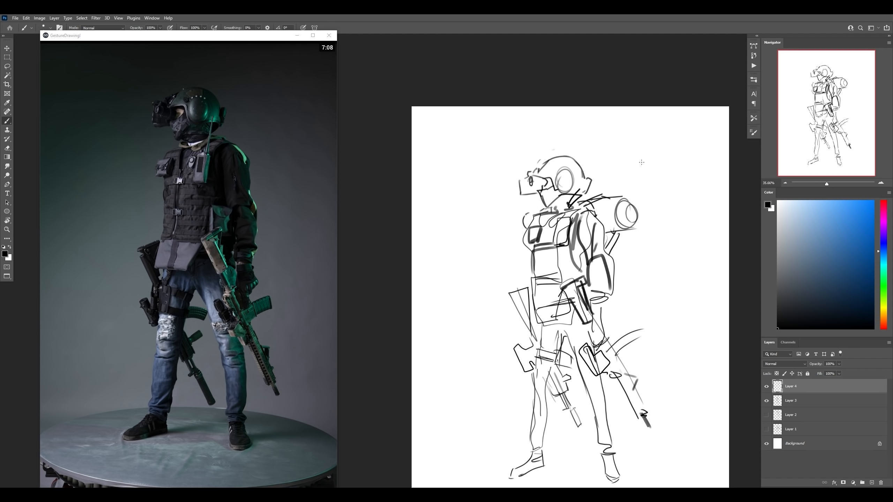
{"action": "mouse_move", "coordinate": [640, 161]}
{"action": "left_mouse_down"}
{"action": "mouse_move", "coordinate": [621, 165]}
{"action": "mouse_move", "coordinate": [640, 170]}
{"action": "mouse_move", "coordinate": [631, 178]}
{"action": "mouse_move", "coordinate": [603, 155]}
{"action": "mouse_move", "coordinate": [603, 170]}
{"action": "left_mouse_up"}
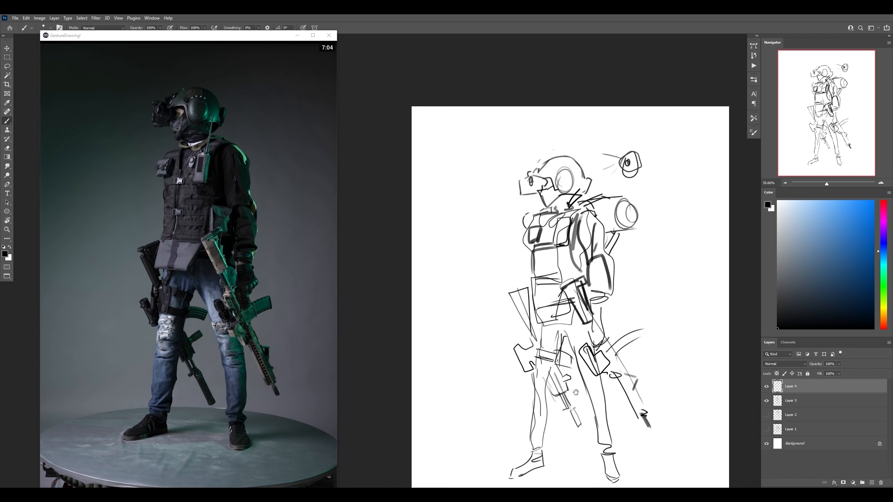
Step: Redraw the front-facing shoe with a longer toe and lacing, and add a small mark on the helmet
{"action": "left_click_drag", "start_coordinate": [586, 414], "coordinate": [570, 364]}
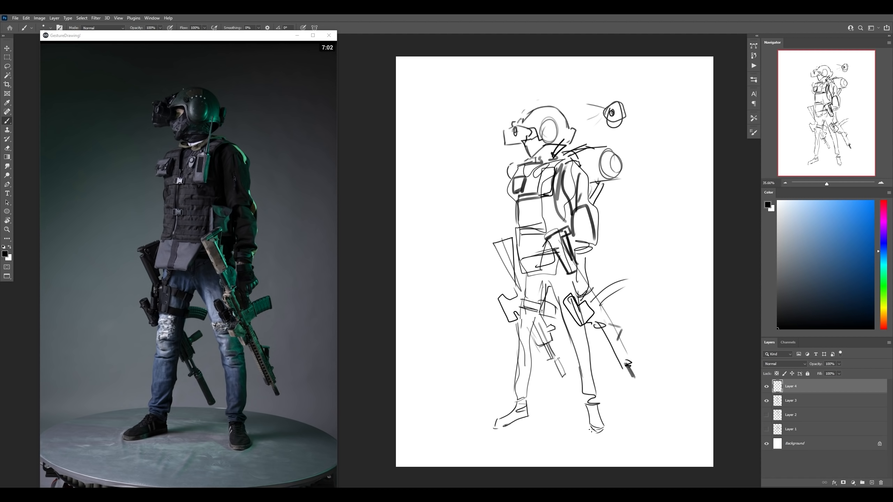
{"action": "mouse_move", "coordinate": [590, 410]}
{"action": "left_mouse_down"}
{"action": "mouse_move", "coordinate": [592, 431]}
{"action": "mouse_move", "coordinate": [610, 440]}
{"action": "left_mouse_up"}
{"action": "left_click_drag", "start_coordinate": [535, 111], "coordinate": [539, 121]}
Step: Merge the new detail layer down into the figure's layer
{"action": "key", "text": "e"}
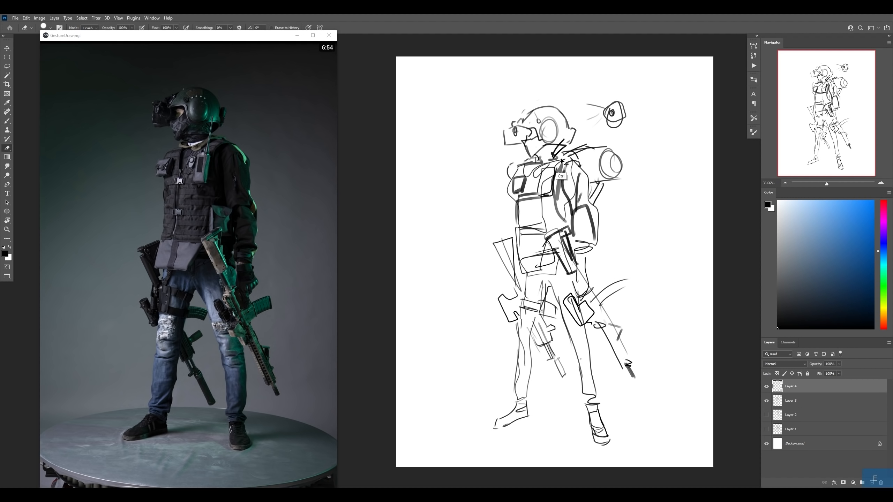
{"action": "mouse_move", "coordinate": [563, 162]}
{"action": "left_mouse_down", "text": "ctrl"}
{"action": "mouse_move", "coordinate": [565, 149]}
{"action": "mouse_move", "coordinate": [561, 160]}
{"action": "left_mouse_up", "text": "ctrl"}
{"action": "key", "text": "ctrl+e"}
Step: Lasso the helmeted head and shift it slightly up and forward, away from the shoulders
{"action": "key", "text": "l"}
{"action": "mouse_move", "coordinate": [485, 133]}
{"action": "left_mouse_down"}
{"action": "mouse_move", "coordinate": [500, 115]}
{"action": "mouse_move", "coordinate": [579, 126]}
{"action": "left_mouse_up"}
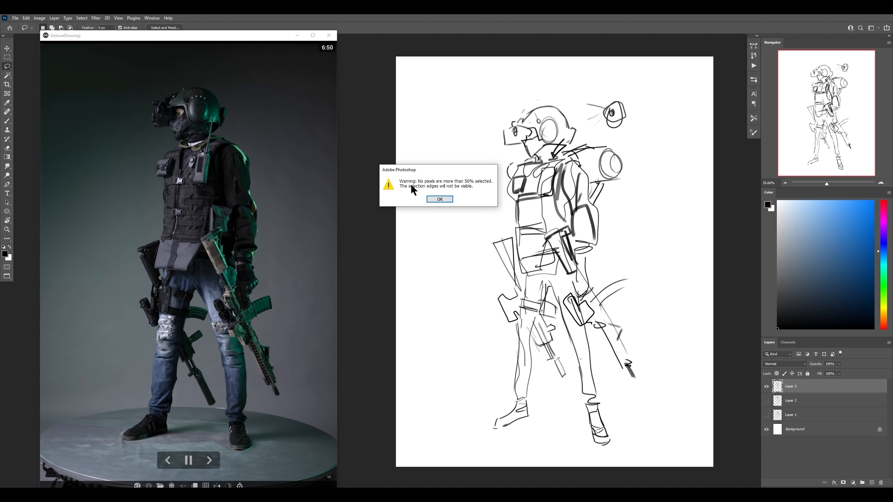
{"action": "left_click", "coordinate": [440, 199]}
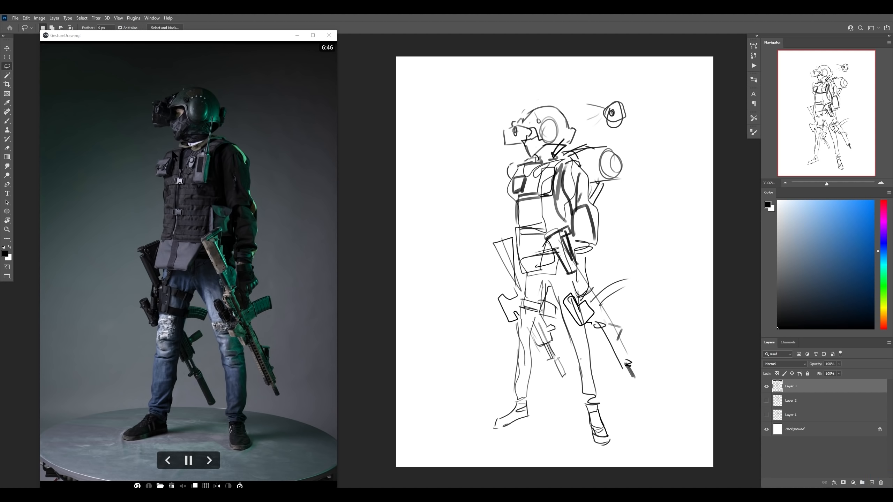
{"action": "left_click", "coordinate": [525, 148]}
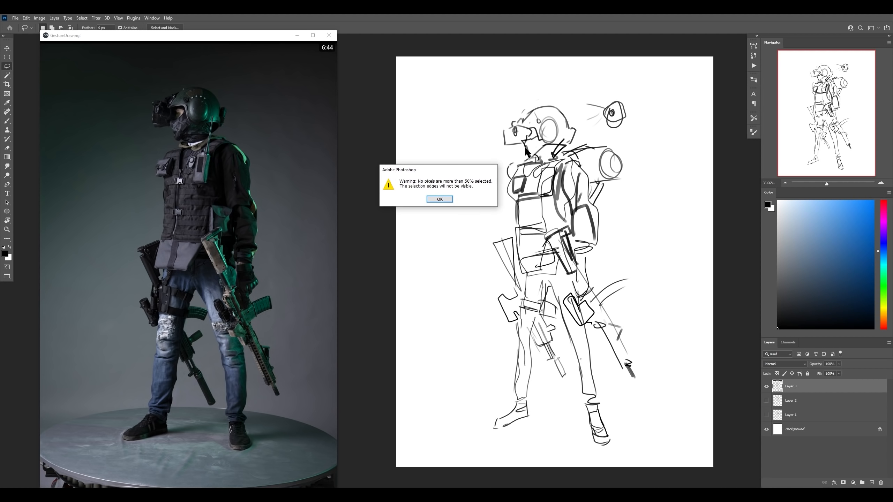
{"action": "left_click", "coordinate": [439, 199]}
{"action": "mouse_move", "coordinate": [488, 137]}
{"action": "left_mouse_down"}
{"action": "mouse_move", "coordinate": [566, 100]}
{"action": "mouse_move", "coordinate": [578, 138]}
{"action": "mouse_move", "coordinate": [566, 155]}
{"action": "mouse_move", "coordinate": [530, 159]}
{"action": "mouse_move", "coordinate": [488, 137]}
{"action": "left_mouse_up"}
{"action": "left_click_drag", "start_coordinate": [545, 147], "coordinate": [542, 139]}
{"action": "key", "text": "ctrl+d"}
Step: Sketch the neck and collar lines beneath the helmet, and shift the whole figure slightly up and left on the page
{"action": "key", "text": "b"}
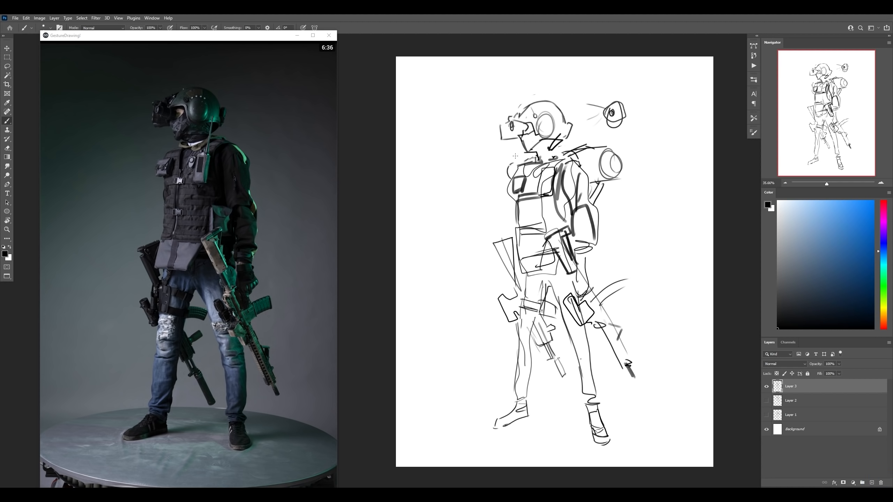
{"action": "mouse_move", "coordinate": [545, 142]}
{"action": "left_mouse_down"}
{"action": "mouse_move", "coordinate": [525, 156]}
{"action": "mouse_move", "coordinate": [563, 150]}
{"action": "left_mouse_up"}
{"action": "left_click_drag", "start_coordinate": [612, 271], "coordinate": [605, 264]}
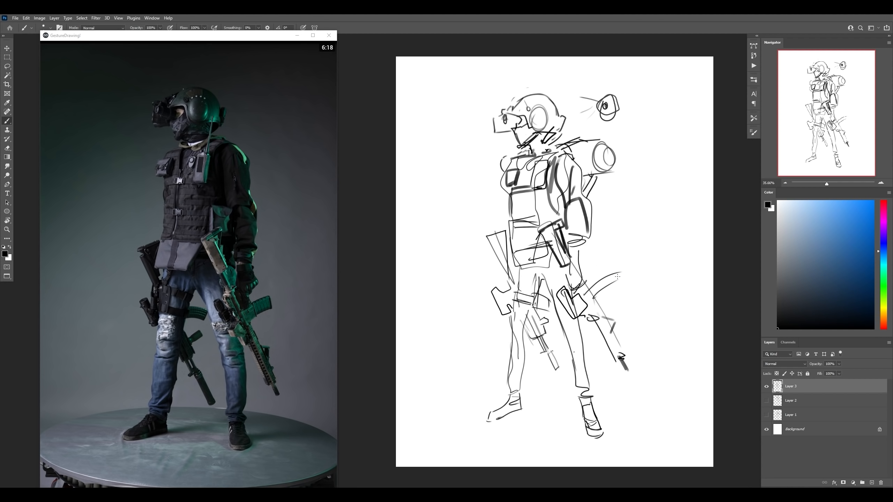
Step: Pause the pose timer, switch to the scifi Spaces reference folder in File Explorer and move the pose photo off the thumbnails
{"action": "mouse_move", "coordinate": [299, 259]}
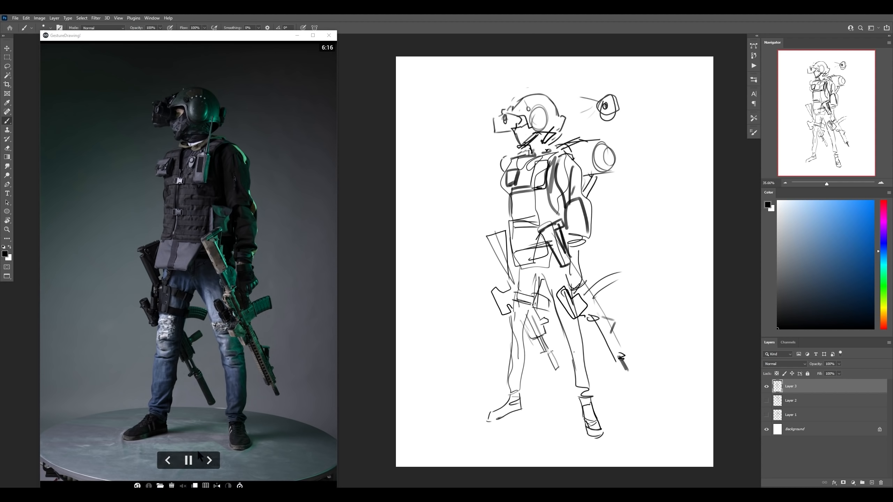
{"action": "left_click", "coordinate": [188, 460]}
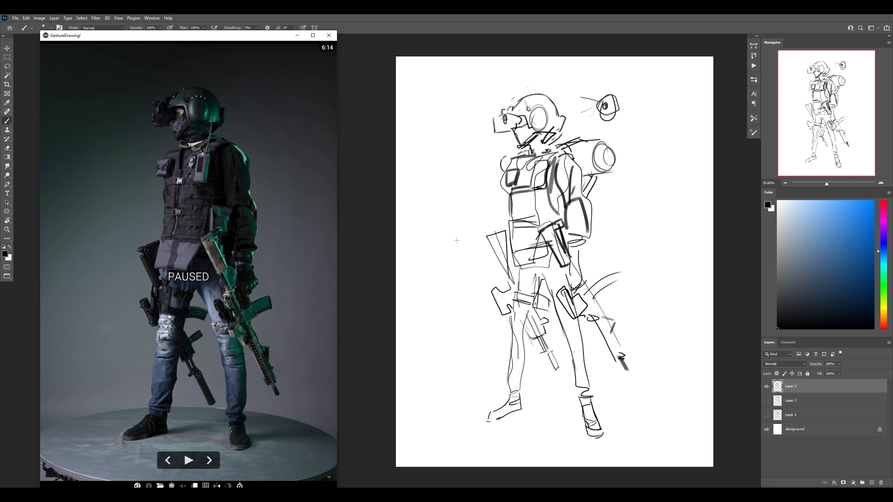
{"action": "left_click", "coordinate": [872, 482]}
{"action": "left_click_drag", "start_coordinate": [892, 252], "coordinate": [517, 15]}
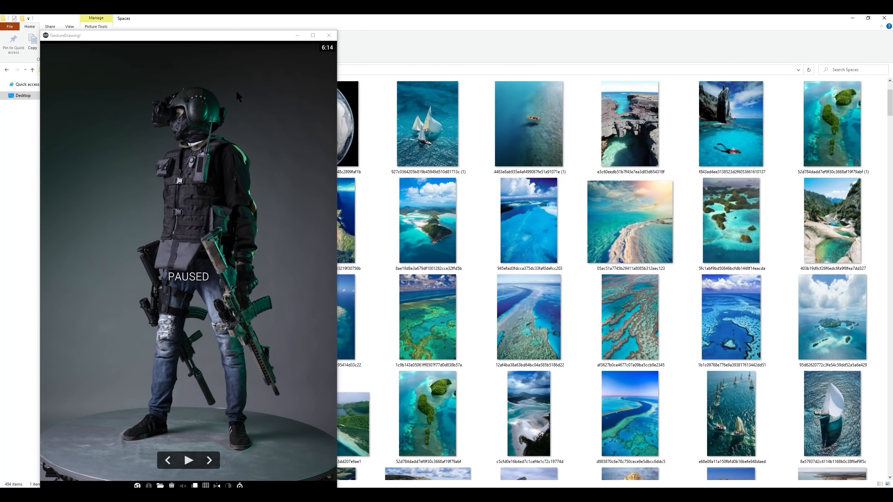
{"action": "left_click_drag", "start_coordinate": [252, 37], "coordinate": [892, 126]}
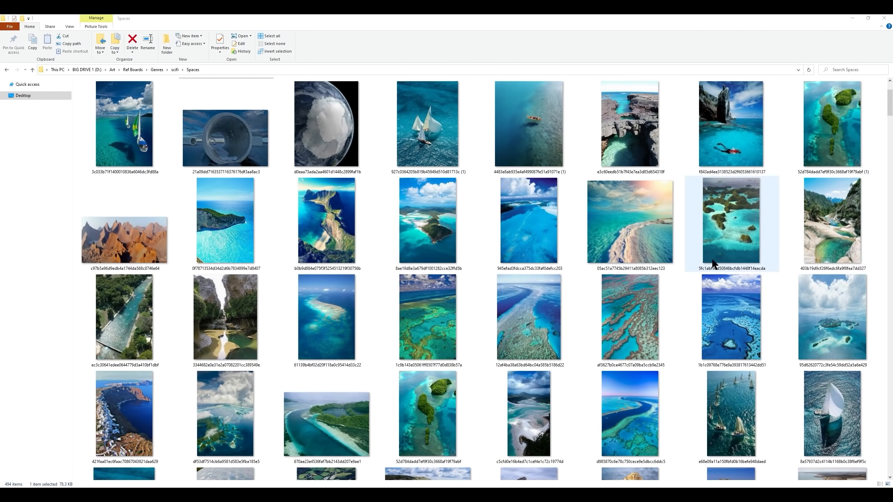
Step: Browse the Spaces folder's thumbnails from coastlines and space missions to tunnels, shipwrecks and industrial halls
{"action": "left_click", "coordinate": [718, 282]}
{"action": "scroll", "coordinate": [719, 282], "scroll_direction": "down", "scroll_amount": 10}
{"action": "scroll", "coordinate": [718, 296], "scroll_direction": "down", "scroll_amount": 5}
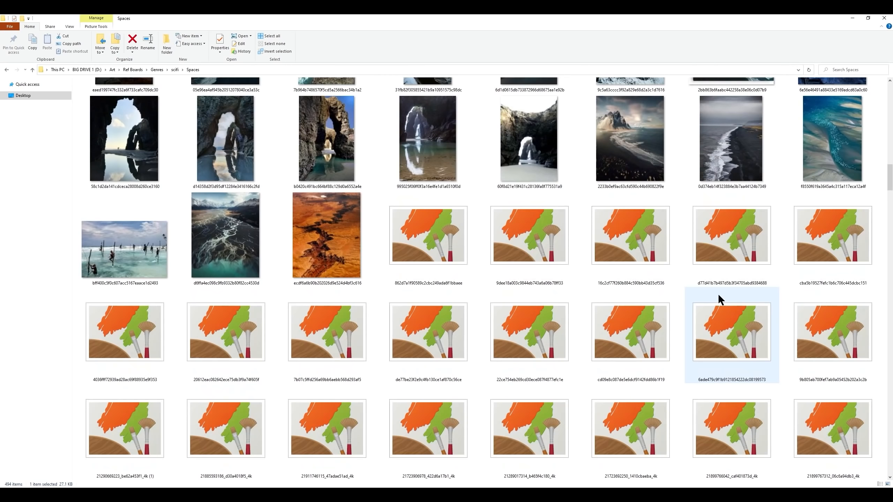
{"action": "scroll", "coordinate": [632, 299], "scroll_direction": "down", "scroll_amount": 10}
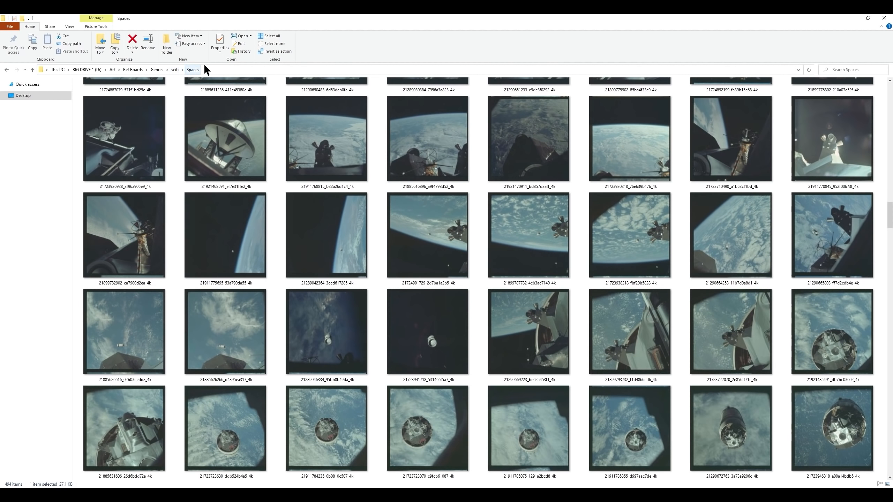
{"action": "scroll", "coordinate": [580, 376], "scroll_direction": "down", "scroll_amount": 10}
{"action": "scroll", "coordinate": [587, 375], "scroll_direction": "down", "scroll_amount": 20}
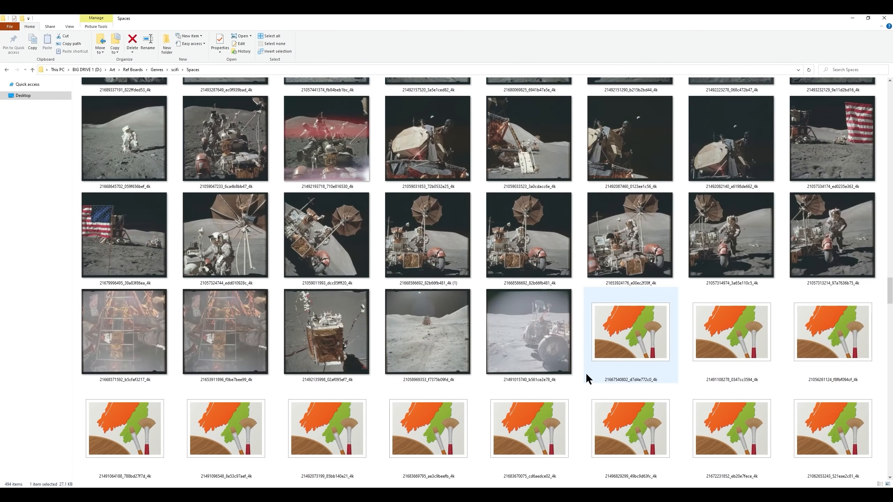
{"action": "scroll", "coordinate": [587, 374], "scroll_direction": "down", "scroll_amount": 15}
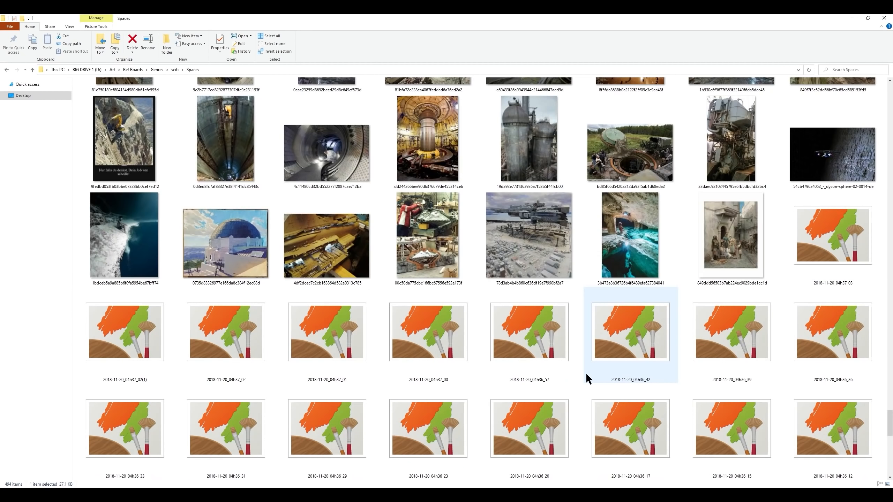
{"action": "scroll", "coordinate": [639, 347], "scroll_direction": "down", "scroll_amount": 5}
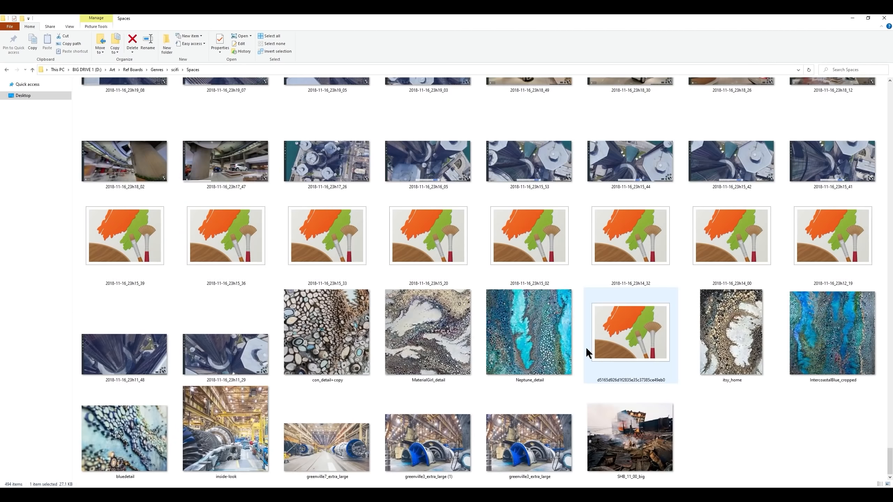
{"action": "scroll", "coordinate": [715, 428], "scroll_direction": "up", "scroll_amount": 10}
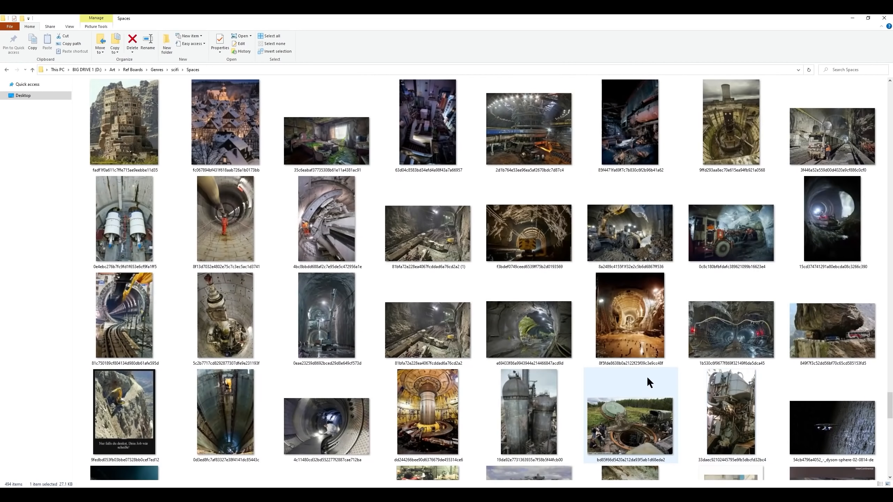
{"action": "scroll", "coordinate": [665, 374], "scroll_direction": "down", "scroll_amount": 10}
{"action": "scroll", "coordinate": [665, 374], "scroll_direction": "up", "scroll_amount": 14}
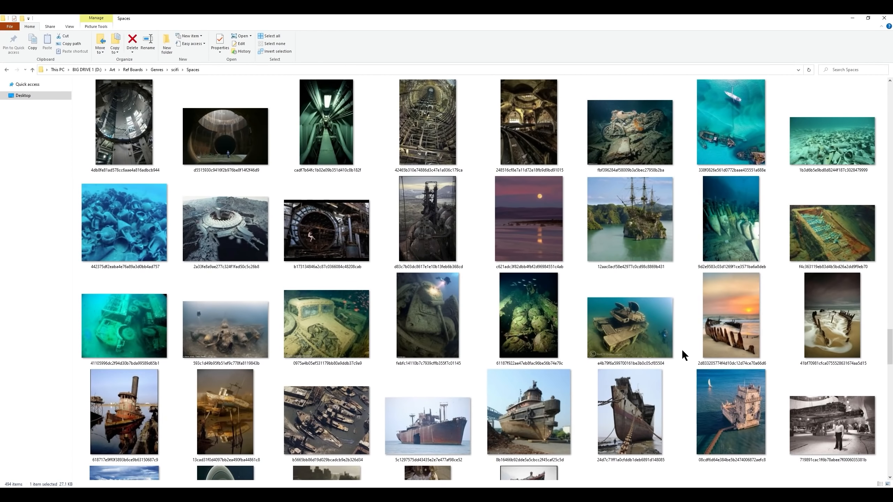
{"action": "scroll", "coordinate": [682, 351], "scroll_direction": "up", "scroll_amount": 5}
{"action": "scroll", "coordinate": [682, 351], "scroll_direction": "up", "scroll_amount": 5}
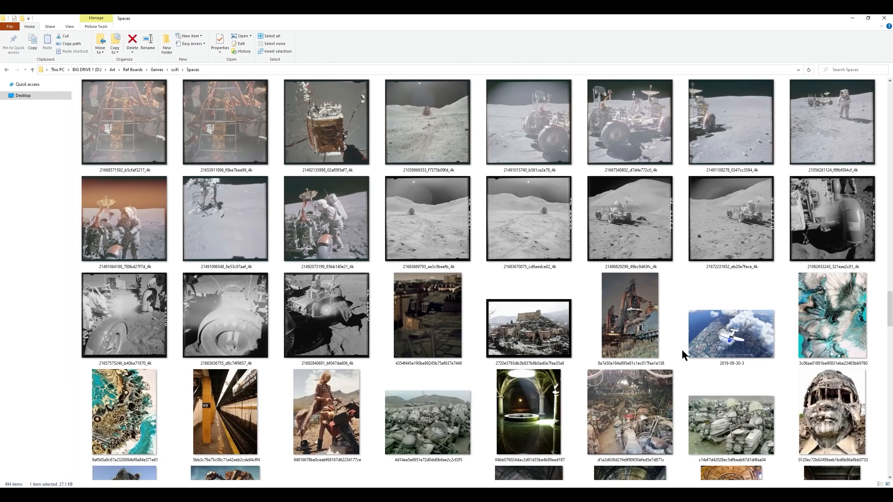
{"action": "scroll", "coordinate": [683, 351], "scroll_direction": "up", "scroll_amount": 10}
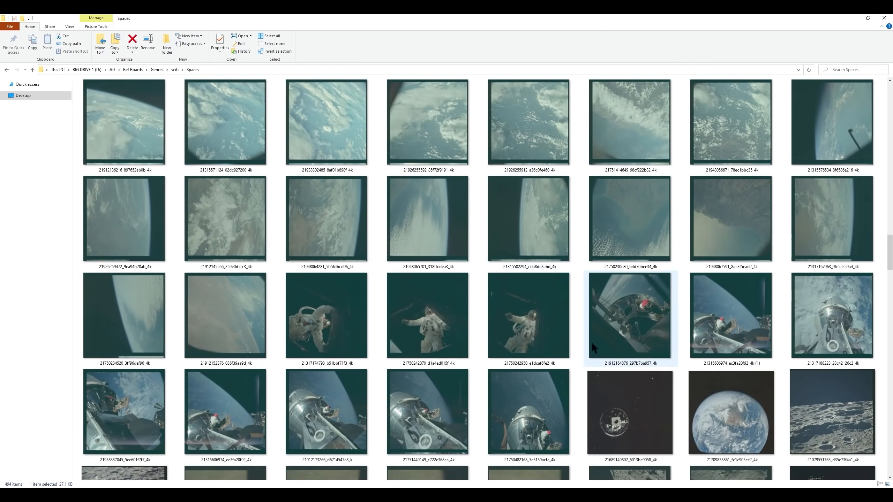
Step: Examine two full-size photos of the astronaut leaning out of the spacecraft's open hatch above Earth
{"action": "double_click", "coordinate": [740, 329]}
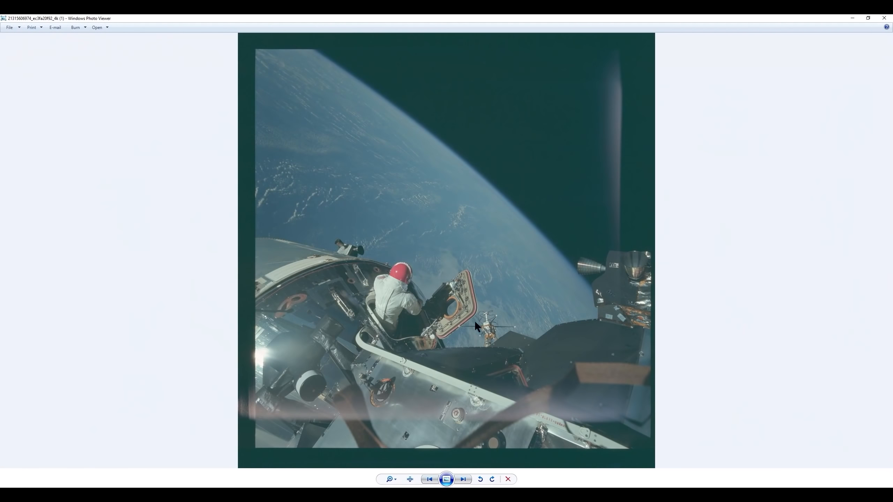
{"action": "scroll", "coordinate": [642, 418], "scroll_direction": "up", "scroll_amount": 6}
{"action": "scroll", "coordinate": [642, 418], "scroll_direction": "down", "scroll_amount": 6}
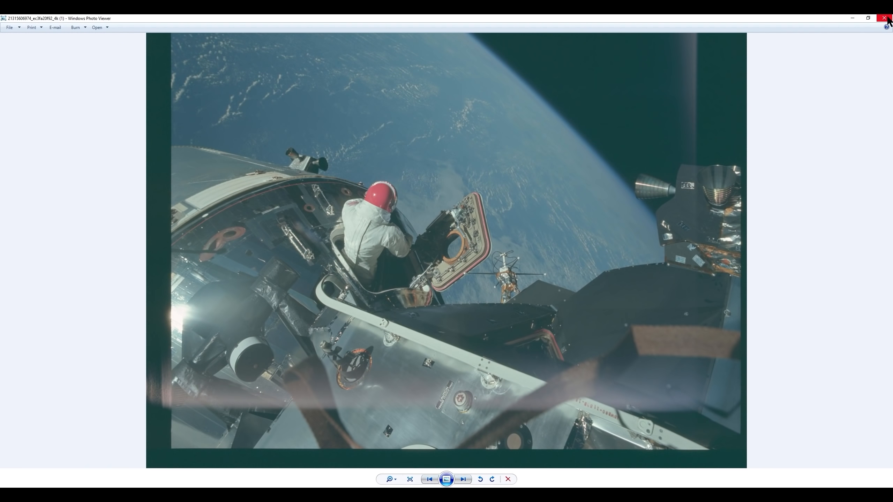
{"action": "left_click", "coordinate": [888, 19]}
{"action": "scroll", "coordinate": [625, 335], "scroll_direction": "down", "scroll_amount": 5}
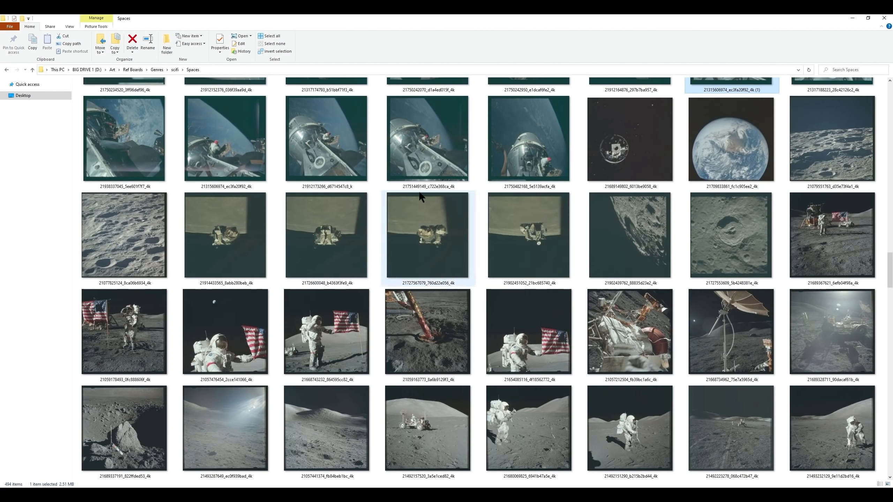
{"action": "double_click", "coordinate": [319, 150]}
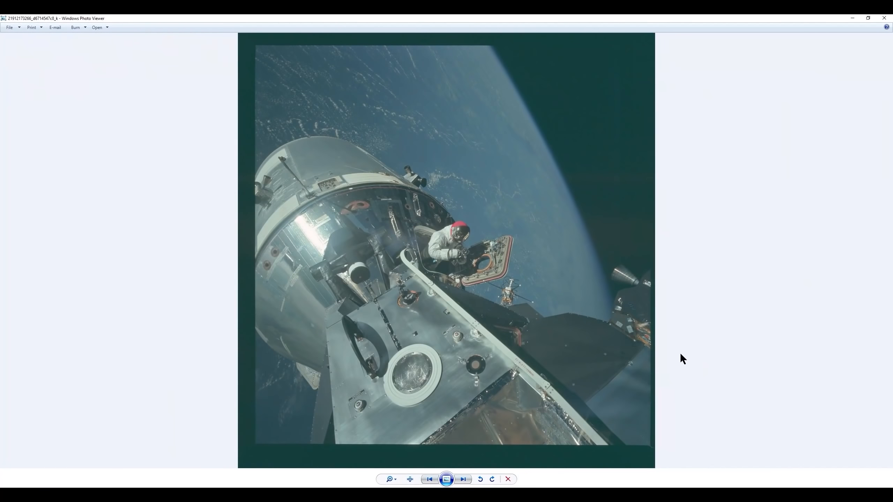
{"action": "left_click", "coordinate": [884, 18]}
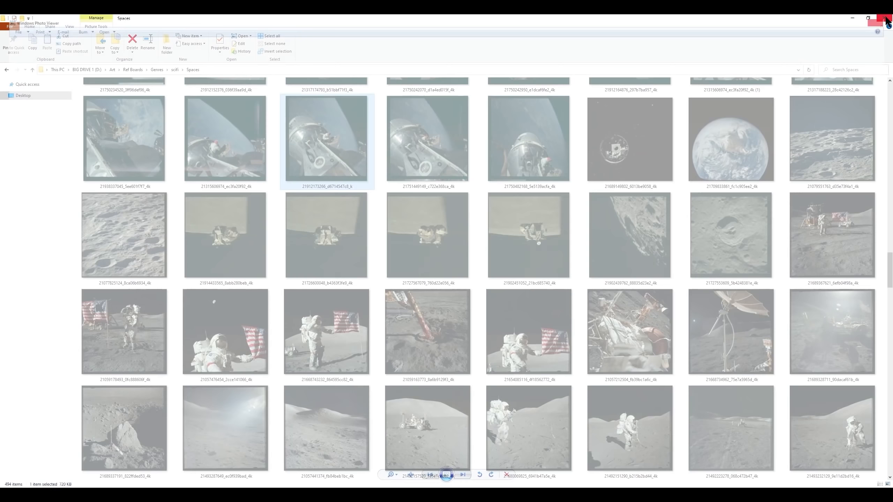
Step: Open the industrial furnace hall photo from the Spaces folder in Photoshop and place its window over the figure sketch
{"action": "scroll", "coordinate": [657, 303], "scroll_direction": "down", "scroll_amount": 20}
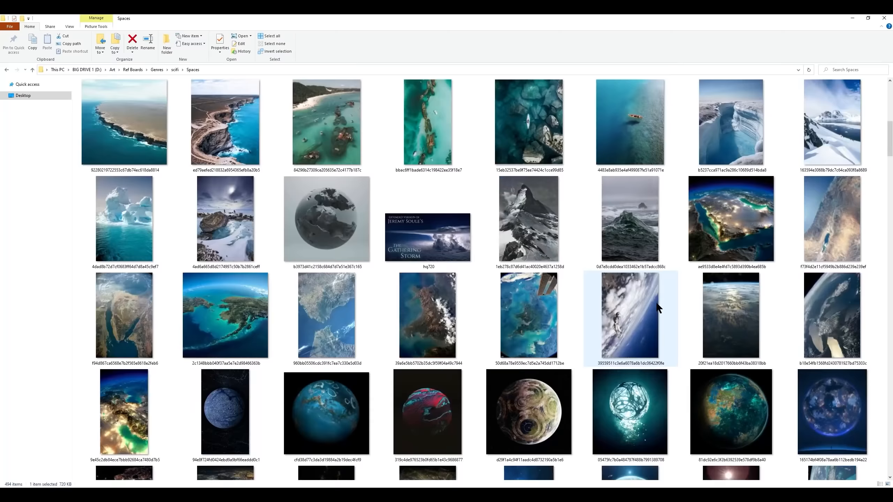
{"action": "scroll", "coordinate": [657, 303], "scroll_direction": "up", "scroll_amount": 3}
{"action": "scroll", "coordinate": [657, 303], "scroll_direction": "down", "scroll_amount": 6}
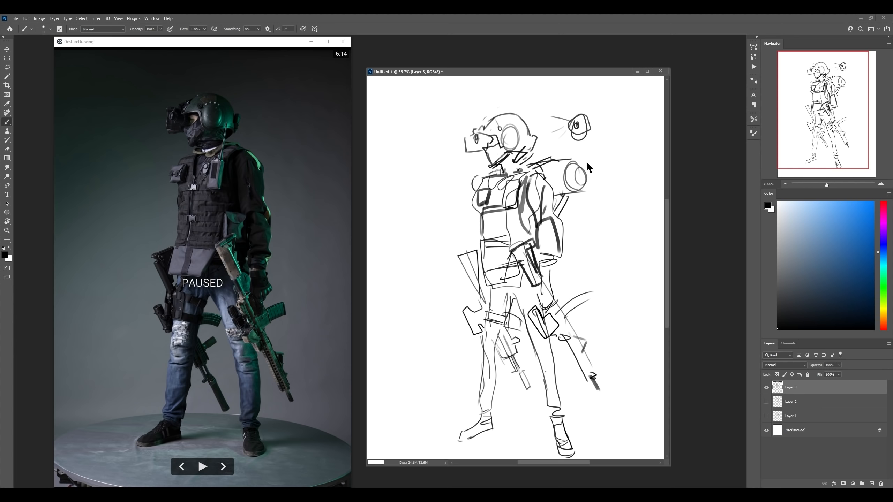
{"action": "mouse_move", "coordinate": [266, 43]}
{"action": "left_mouse_down"}
{"action": "mouse_move", "coordinate": [522, 50]}
{"action": "mouse_move", "coordinate": [265, 33]}
{"action": "left_mouse_up"}
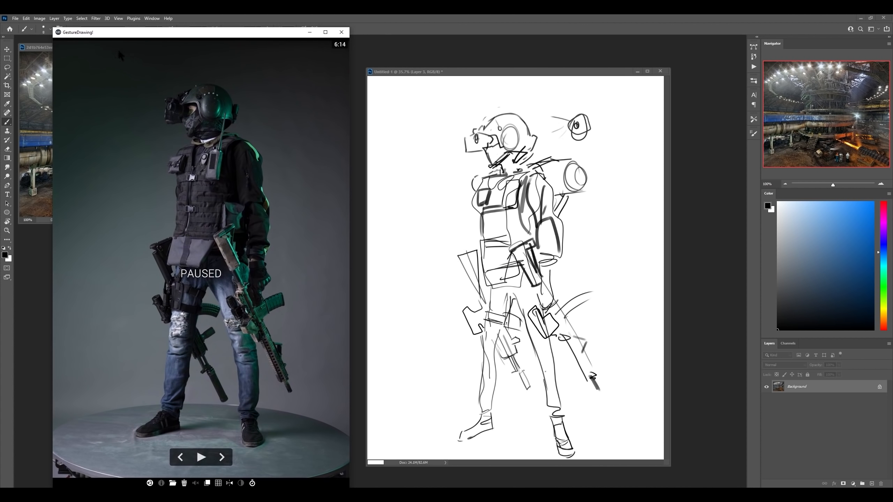
{"action": "left_click_drag", "start_coordinate": [37, 46], "coordinate": [420, 76]}
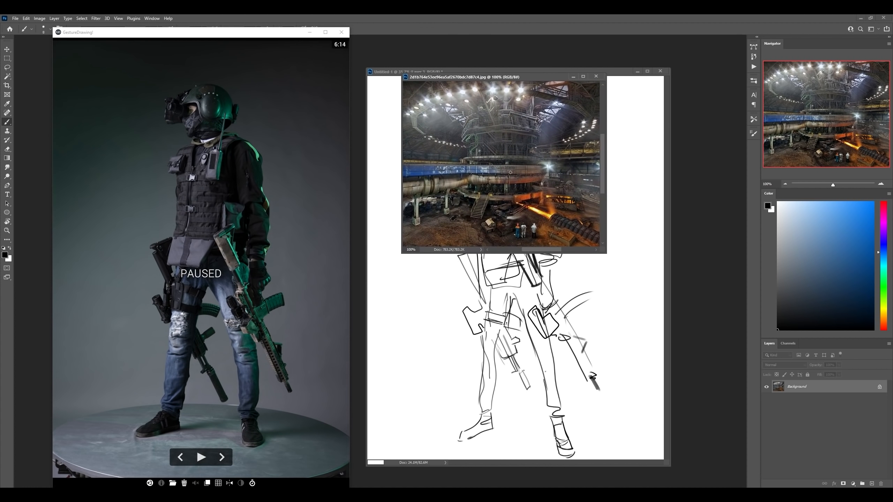
Step: Enlarge the furnace hall photo and move the pose photo window aside so both can be compared
{"action": "key", "text": "z"}
{"action": "left_click", "coordinate": [533, 173]}
{"action": "left_click", "coordinate": [533, 172]}
{"action": "left_click_drag", "start_coordinate": [538, 172], "coordinate": [506, 185]}
{"action": "left_click_drag", "start_coordinate": [271, 35], "coordinate": [231, 33]}
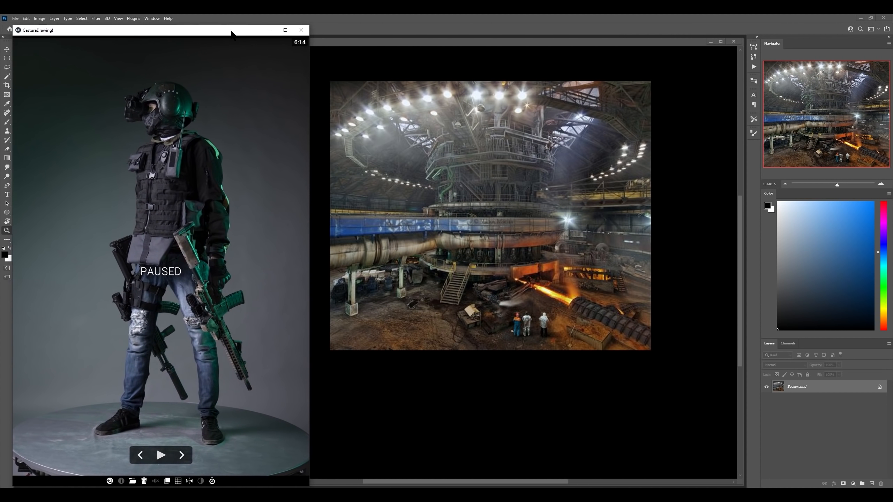
Step: Examine the furnace hall photo up close and as a whole, moving its window between the pose photo and the figure sketch
{"action": "left_click", "coordinate": [460, 172]}
{"action": "mouse_move", "coordinate": [490, 188]}
{"action": "left_mouse_down"}
{"action": "mouse_move", "coordinate": [519, 193]}
{"action": "mouse_move", "coordinate": [486, 198]}
{"action": "left_mouse_up"}
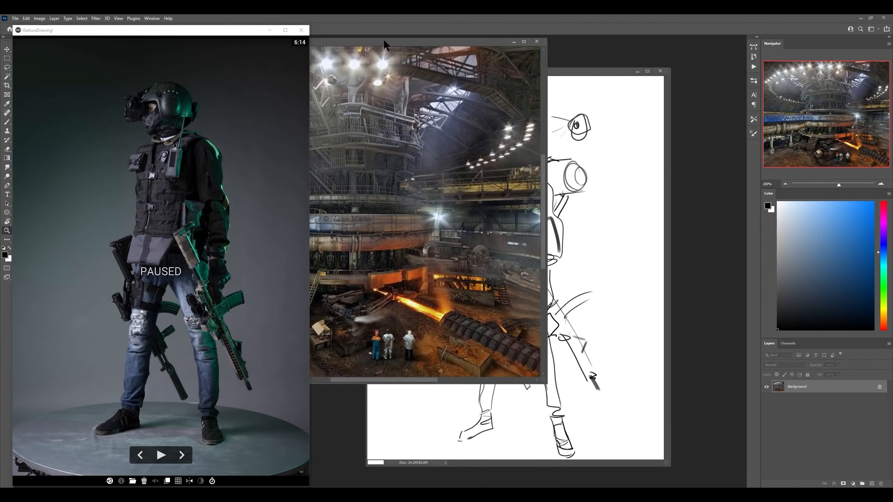
{"action": "left_click_drag", "start_coordinate": [384, 40], "coordinate": [562, 83]}
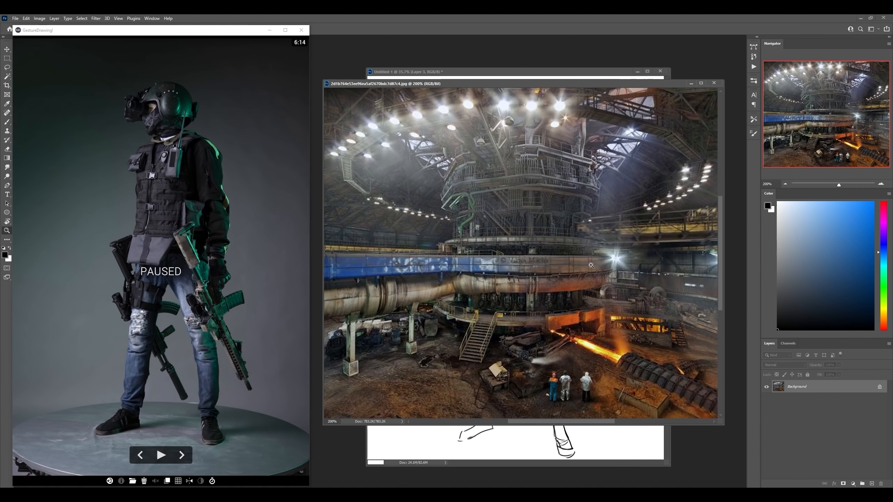
{"action": "left_click_drag", "start_coordinate": [576, 270], "coordinate": [542, 276]}
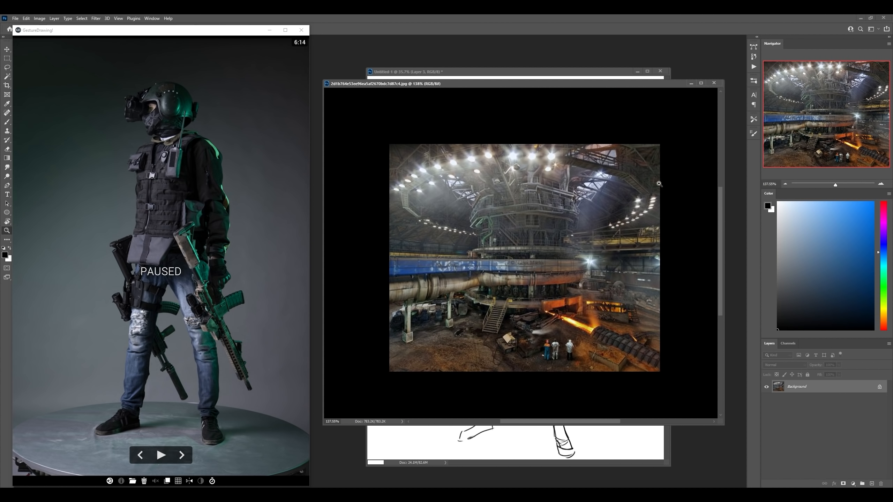
{"action": "left_click_drag", "start_coordinate": [555, 86], "coordinate": [491, 86]}
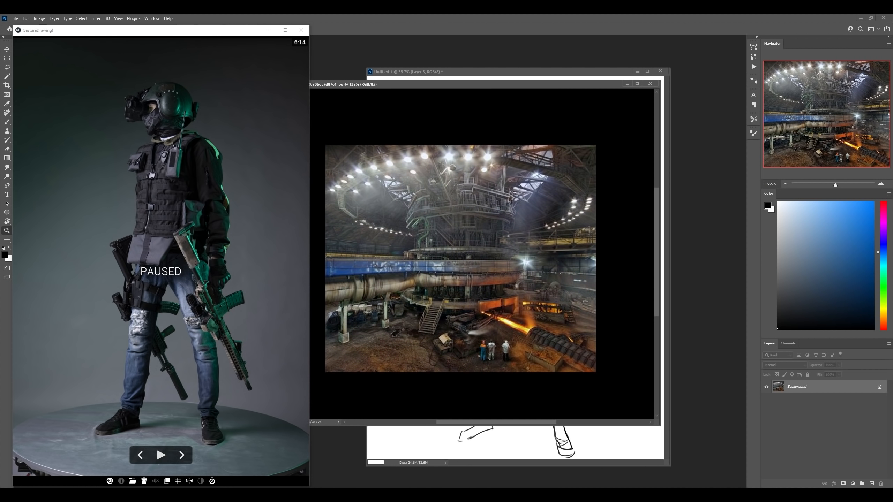
Step: Switch to Windows Photo Viewer, browse the environment photos of roads, towers, rooftops and tunnels, and close the viewer
{"action": "key", "text": "alt+Tab"}
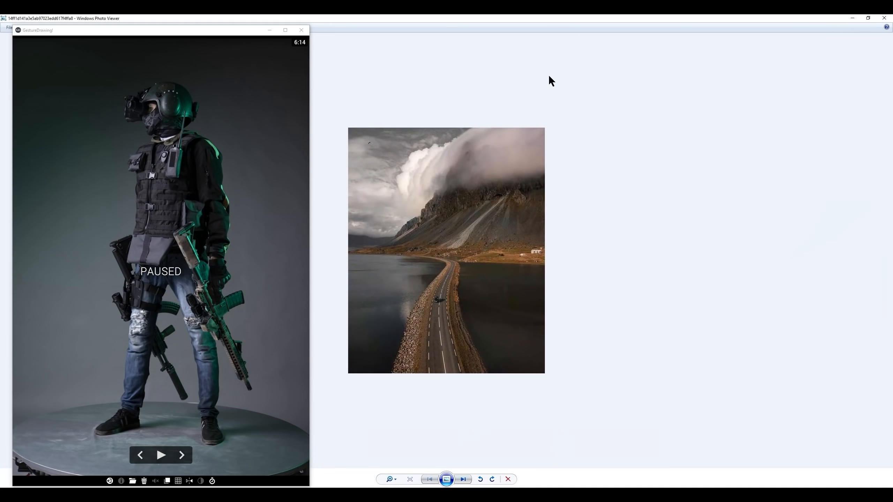
{"action": "left_click", "coordinate": [463, 479]}
{"action": "left_click", "coordinate": [463, 479]}
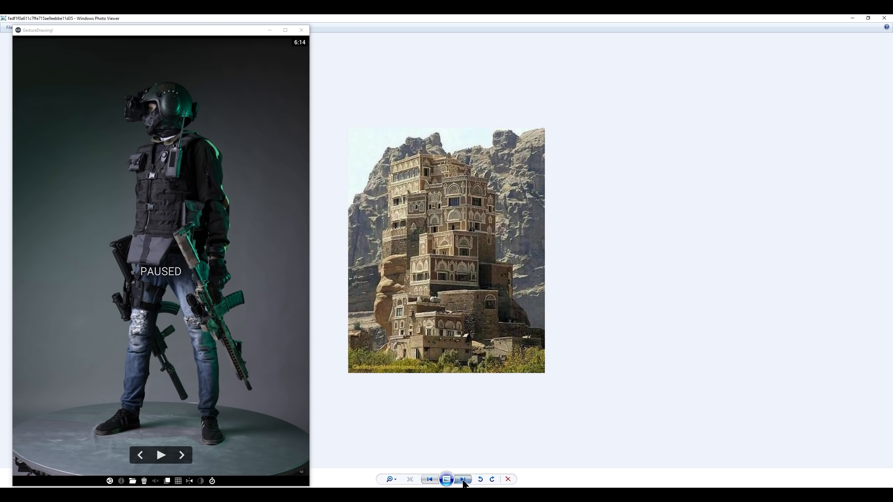
{"action": "left_click", "coordinate": [463, 479]}
{"action": "left_click", "coordinate": [463, 479]}
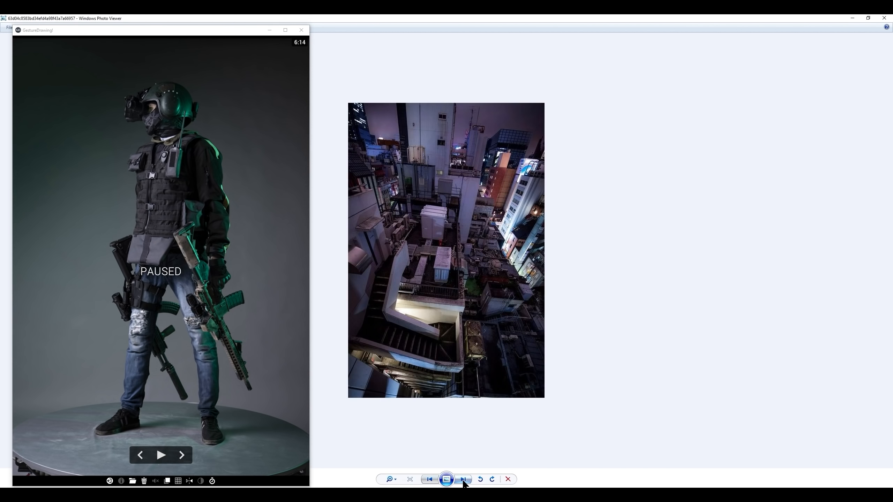
{"action": "left_click", "coordinate": [463, 479]}
{"action": "left_click", "coordinate": [463, 479]}
{"action": "left_click", "coordinate": [462, 479]}
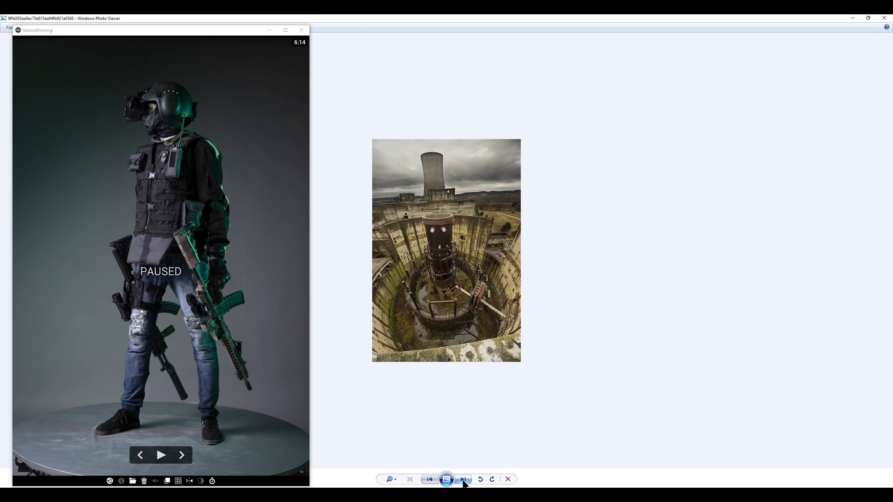
{"action": "left_click", "coordinate": [463, 479]}
{"action": "left_click", "coordinate": [463, 479]}
{"action": "left_click", "coordinate": [463, 479]}
{"action": "left_click", "coordinate": [463, 479]}
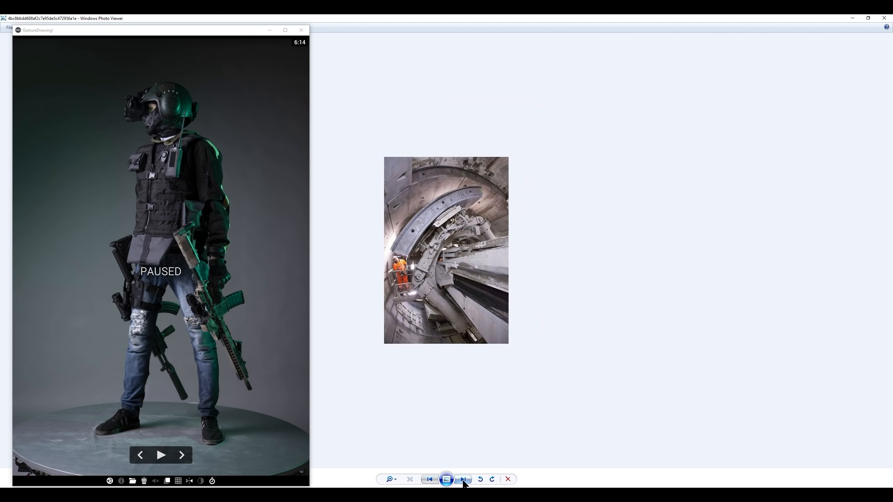
{"action": "left_click", "coordinate": [463, 479]}
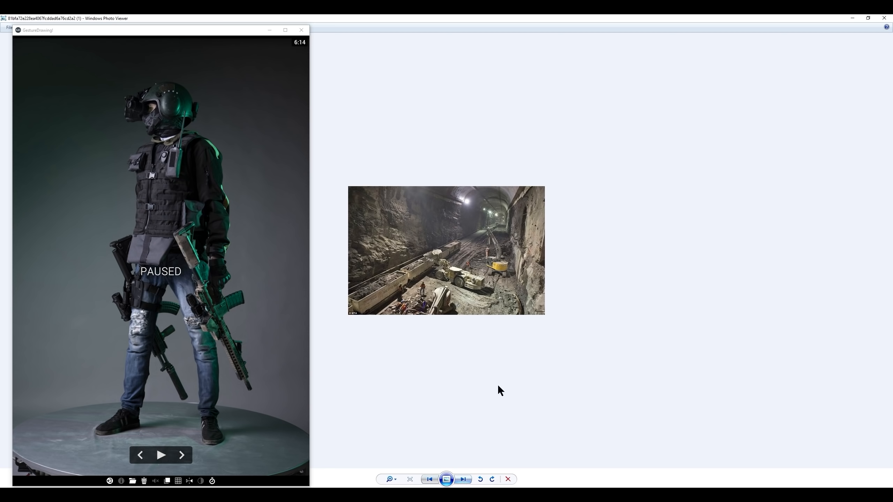
{"action": "left_click", "coordinate": [885, 19]}
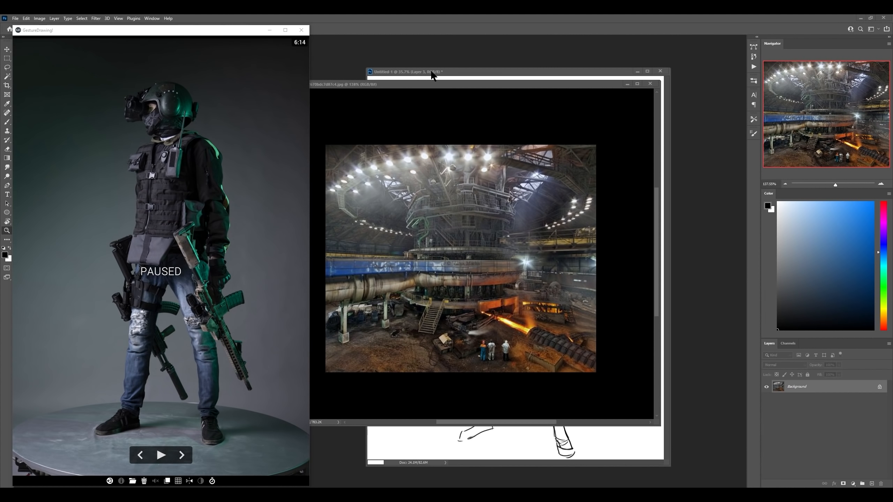
Step: Move the pose photo window out of the way and arrange the furnace hall photo and figure sketch side by side
{"action": "mouse_move", "coordinate": [434, 74]}
{"action": "left_mouse_down"}
{"action": "mouse_move", "coordinate": [538, 80]}
{"action": "mouse_move", "coordinate": [352, 57]}
{"action": "left_mouse_up"}
{"action": "left_click_drag", "start_coordinate": [198, 33], "coordinate": [892, 94]}
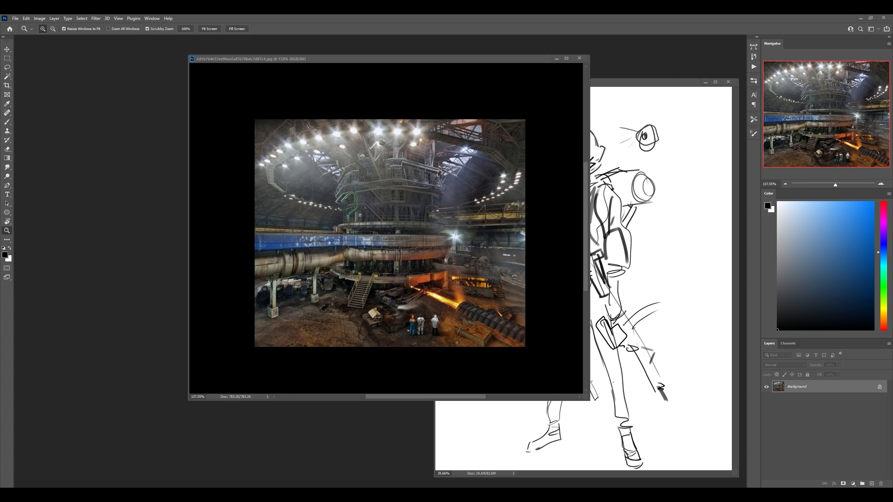
{"action": "left_click_drag", "start_coordinate": [436, 57], "coordinate": [264, 60]}
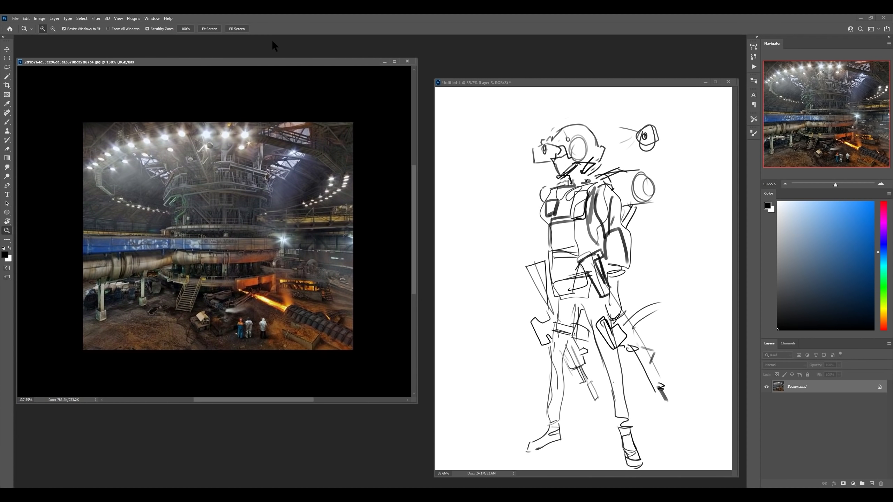
{"action": "left_click_drag", "start_coordinate": [623, 83], "coordinate": [601, 64]}
Step: Add a new layer above the figure sketch's linework and get the Brush tool ready with the whole figure in view
{"action": "key", "text": "z"}
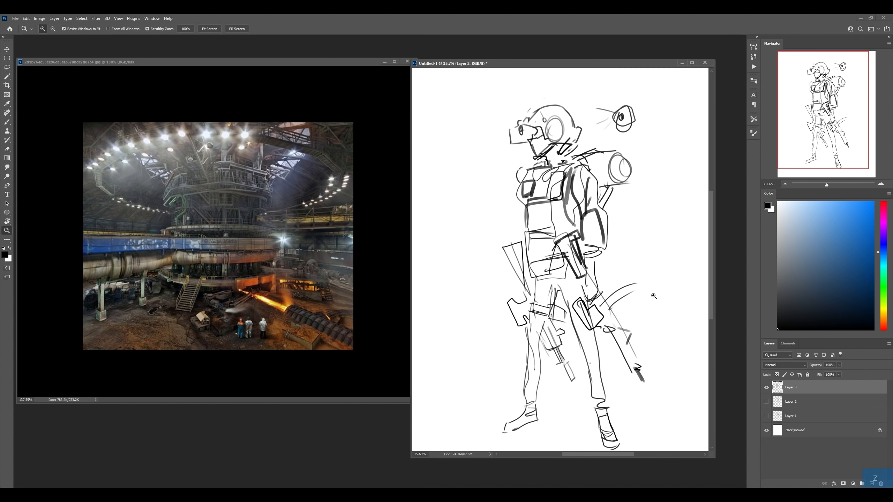
{"action": "mouse_move", "coordinate": [653, 296]}
{"action": "left_mouse_down"}
{"action": "mouse_move", "coordinate": [617, 306]}
{"action": "mouse_move", "coordinate": [672, 313]}
{"action": "mouse_move", "coordinate": [638, 307]}
{"action": "left_mouse_up"}
{"action": "key", "text": "b"}
{"action": "key", "text": "z"}
{"action": "key", "text": "b"}
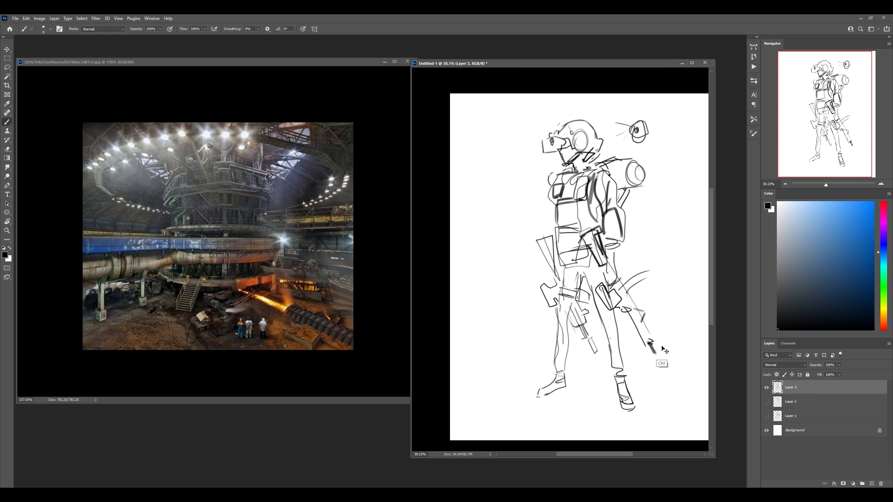
{"action": "key", "text": "ctrl+alt+1"}
{"action": "mouse_move", "coordinate": [668, 343]}
{"action": "left_mouse_down"}
{"action": "mouse_move", "coordinate": [647, 339]}
{"action": "mouse_move", "coordinate": [660, 338]}
{"action": "left_mouse_up"}
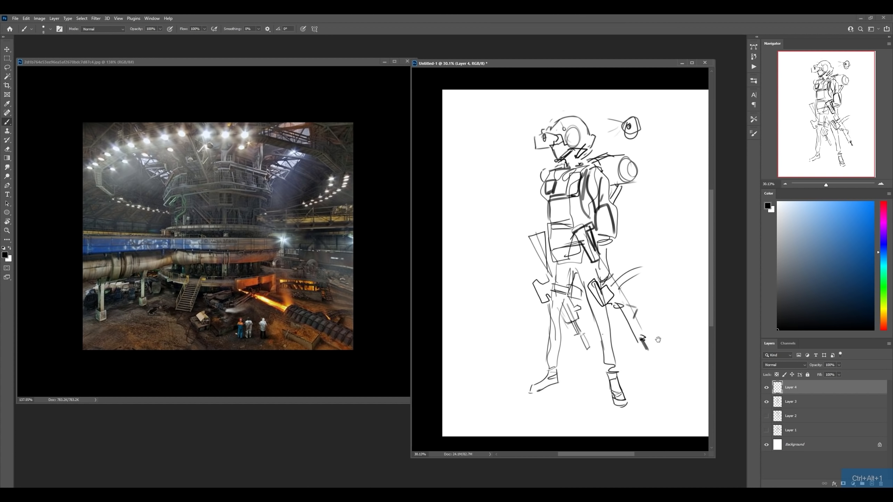
{"action": "key", "text": "b"}
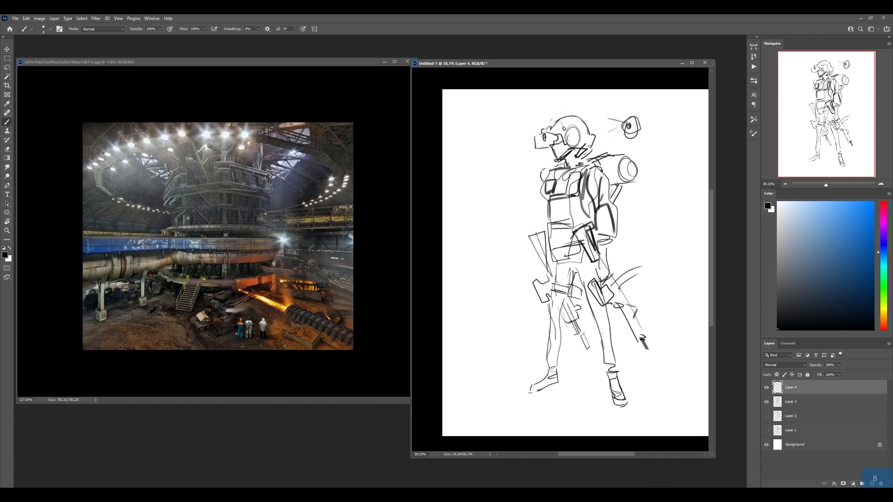
Step: Bring the pose photo window back over the canvases and enlarge it
{"action": "left_click_drag", "start_coordinate": [891, 93], "coordinate": [368, 69]}
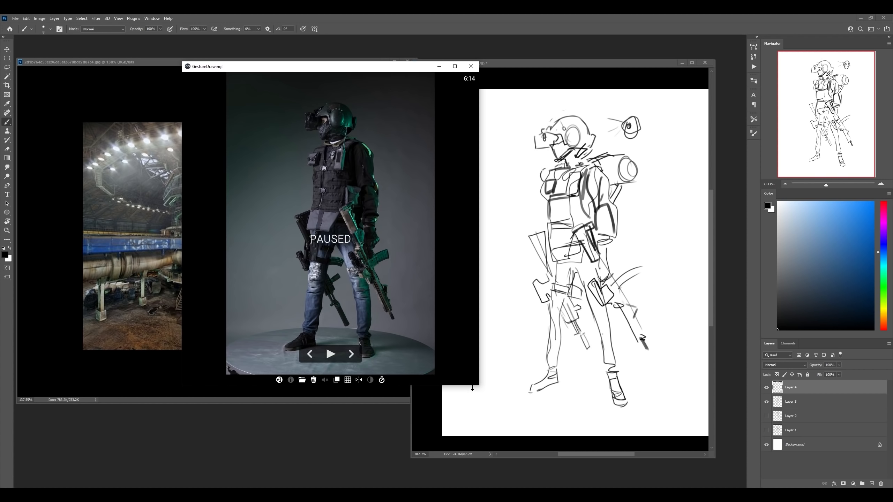
{"action": "left_click_drag", "start_coordinate": [480, 387], "coordinate": [511, 456]}
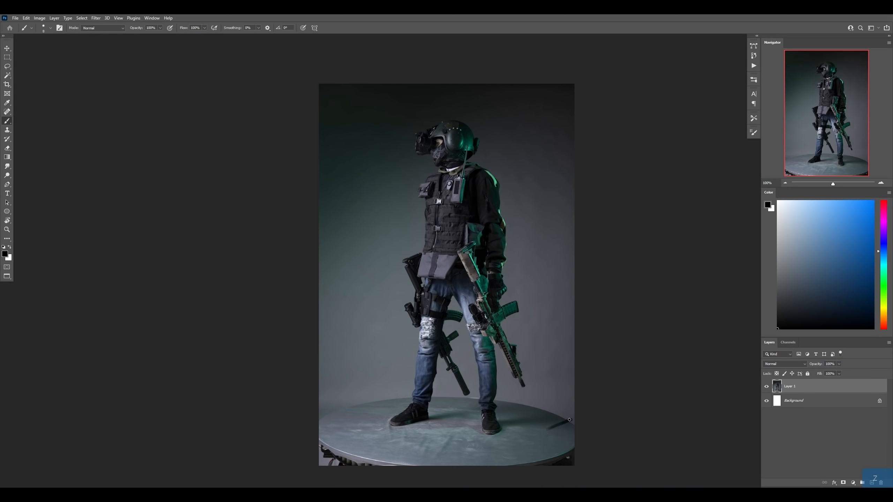
Step: Fade the pasted pose photo's layer to 39% opacity and reset the brush to default colors
{"action": "key", "text": "z"}
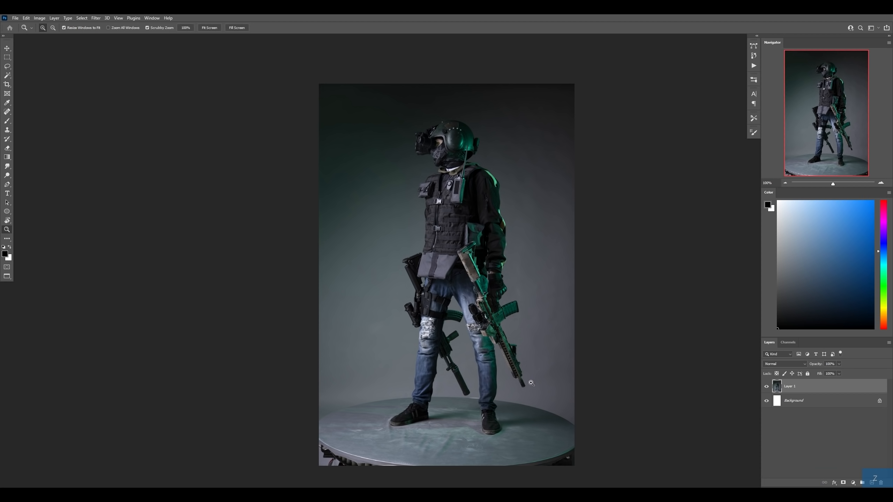
{"action": "left_click_drag", "start_coordinate": [522, 390], "coordinate": [535, 378]}
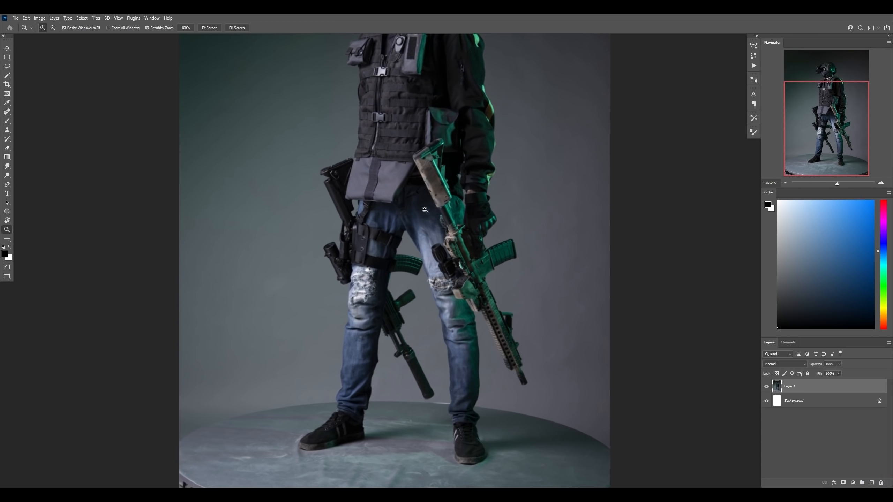
{"action": "left_click_drag", "start_coordinate": [419, 157], "coordinate": [434, 145]}
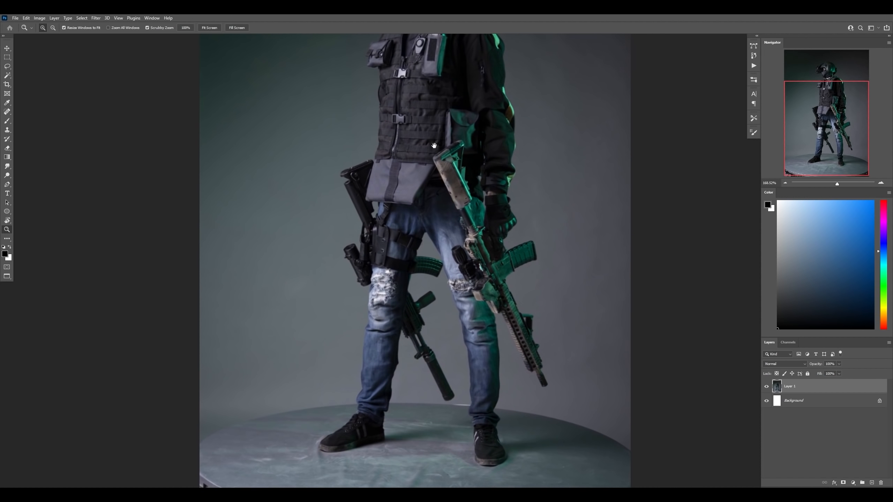
{"action": "left_click_drag", "start_coordinate": [814, 366], "coordinate": [809, 367]}
{"action": "key", "text": "q"}
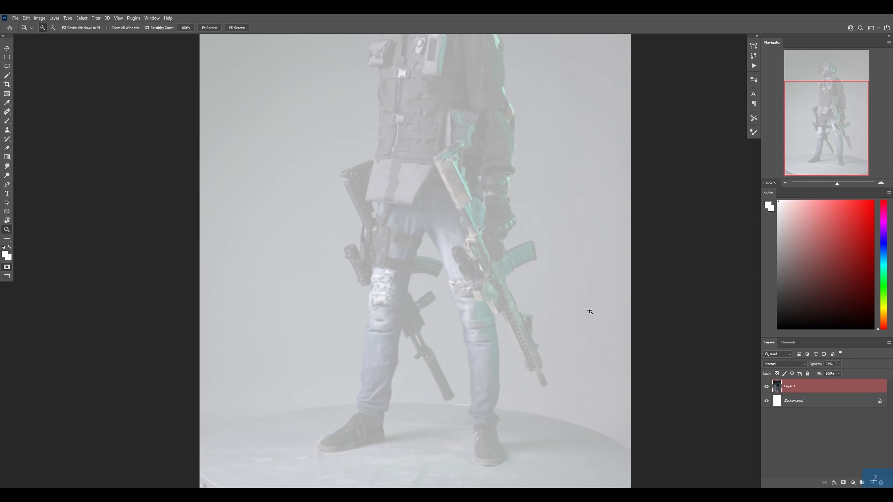
{"action": "key", "text": "q"}
{"action": "key", "text": "d"}
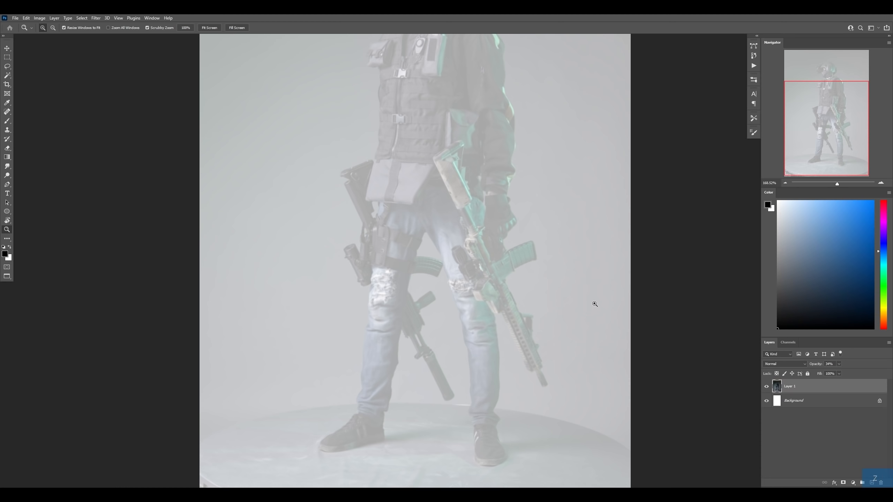
{"action": "left_click_drag", "start_coordinate": [595, 304], "coordinate": [558, 310]}
{"action": "key", "text": "b"}
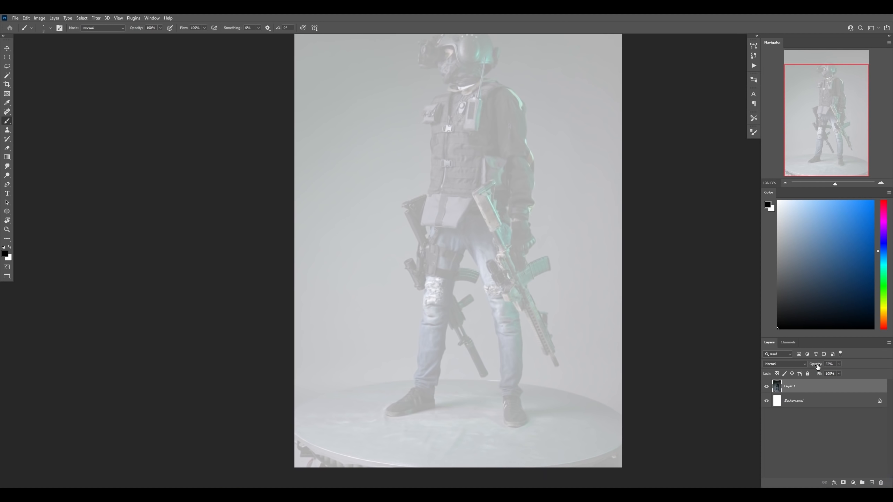
Step: Set the pose photo layer's opacity to 62% and add a new layer above it for brush drawing
{"action": "left_click_drag", "start_coordinate": [817, 367], "coordinate": [840, 368]}
{"action": "key", "text": "z"}
{"action": "left_click_drag", "start_coordinate": [476, 56], "coordinate": [503, 55]}
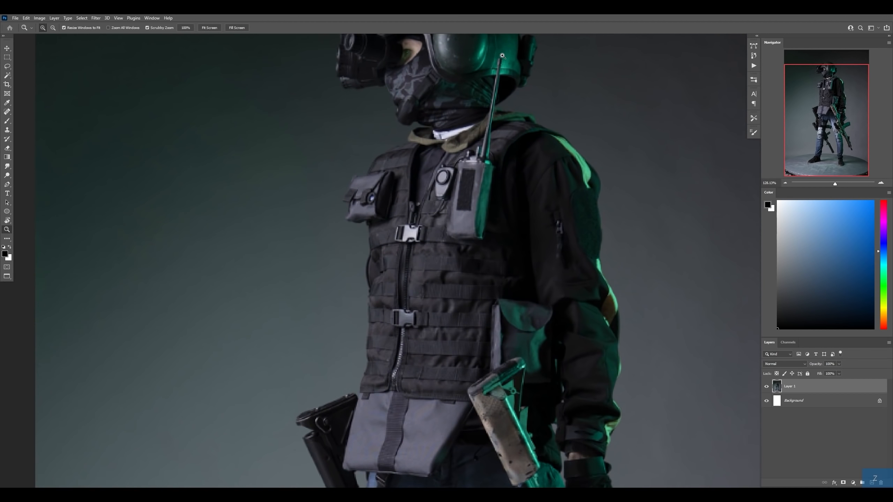
{"action": "left_click_drag", "start_coordinate": [468, 80], "coordinate": [476, 124]}
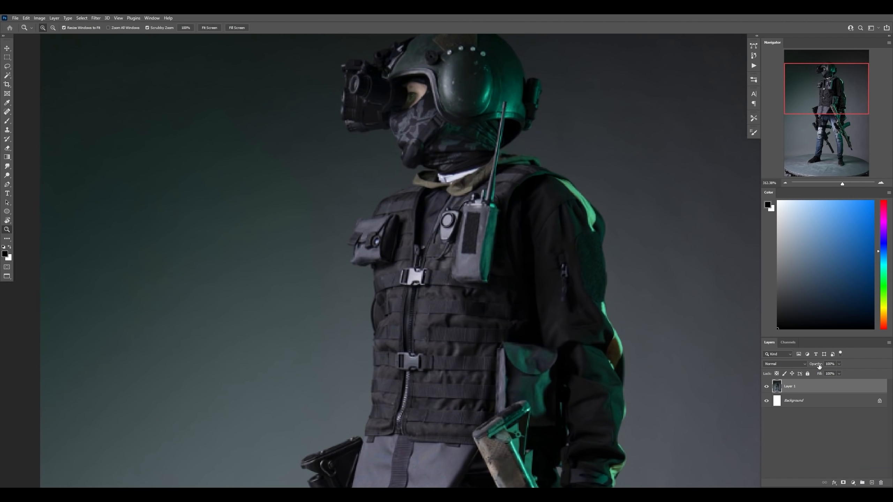
{"action": "left_click_drag", "start_coordinate": [818, 366], "coordinate": [808, 366]}
{"action": "left_click", "coordinate": [871, 483]}
{"action": "key", "text": "b"}
Step: Draw rounded cylinder forms over the officer's chest and hips to mark the main torso volumes
{"action": "mouse_move", "coordinate": [397, 245]}
{"action": "left_mouse_down"}
{"action": "mouse_move", "coordinate": [428, 191]}
{"action": "mouse_move", "coordinate": [533, 179]}
{"action": "mouse_move", "coordinate": [519, 242]}
{"action": "mouse_move", "coordinate": [540, 241]}
{"action": "mouse_move", "coordinate": [401, 258]}
{"action": "left_mouse_up"}
{"action": "left_click_drag", "start_coordinate": [472, 433], "coordinate": [456, 130]}
{"action": "left_click_drag", "start_coordinate": [478, 295], "coordinate": [477, 343]}
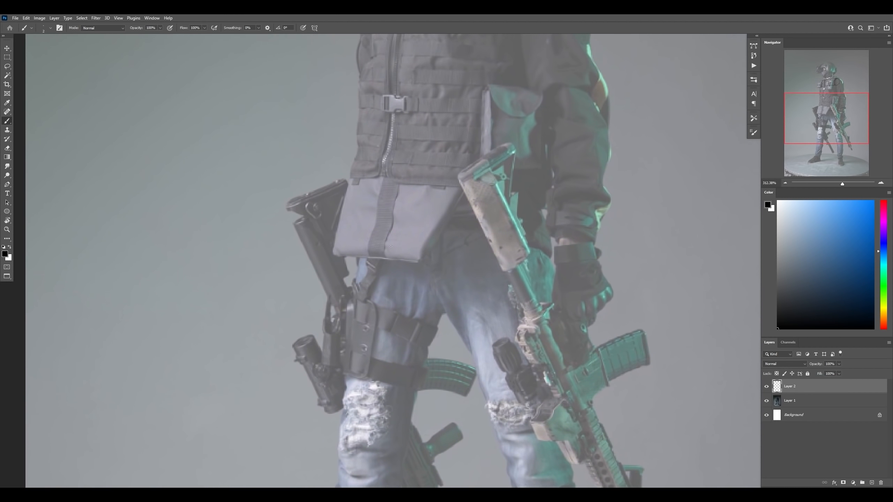
{"action": "left_click_drag", "start_coordinate": [391, 205], "coordinate": [389, 251]}
{"action": "left_click_drag", "start_coordinate": [384, 206], "coordinate": [494, 204]}
{"action": "left_click_drag", "start_coordinate": [503, 265], "coordinate": [522, 242]}
{"action": "left_click_drag", "start_coordinate": [389, 252], "coordinate": [513, 266]}
{"action": "key", "text": "z"}
{"action": "left_click_drag", "start_coordinate": [482, 232], "coordinate": [442, 179]}
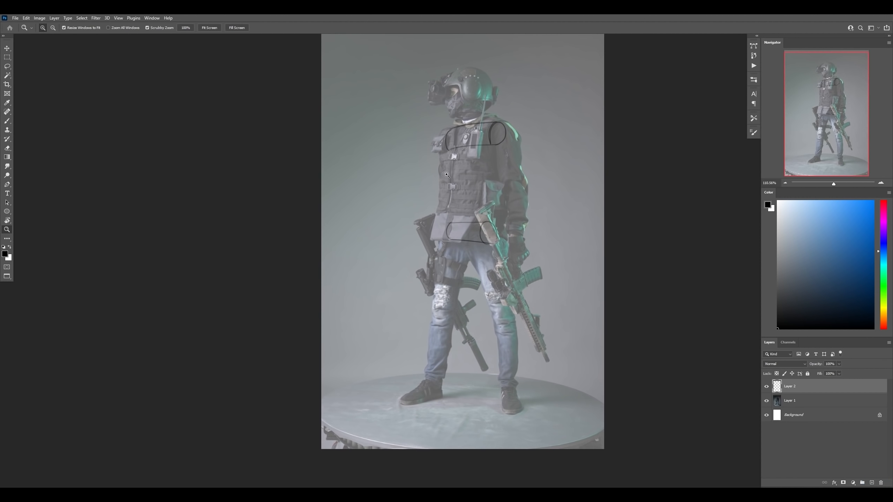
Step: Delete the layer with the torso forms and add a fresh empty layer above the photo for brush drawing
{"action": "key", "text": "Delete"}
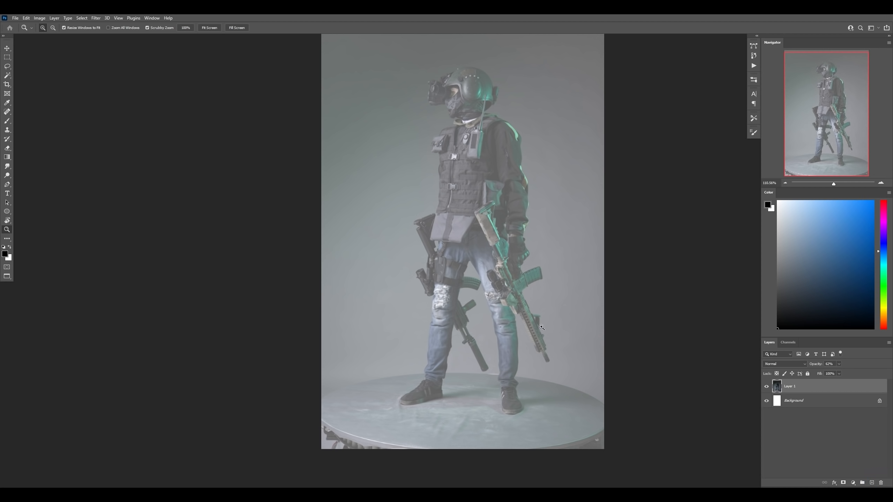
{"action": "key", "text": "ctrl+shift+alt+n"}
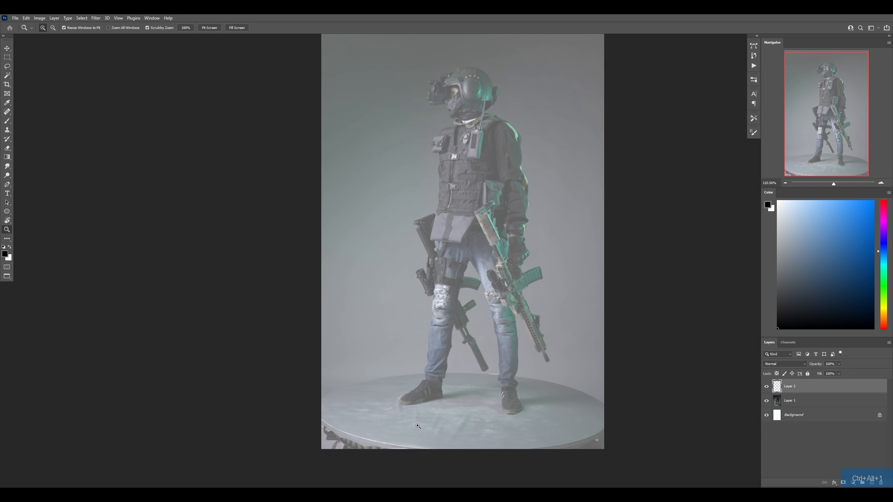
{"action": "key", "text": "b"}
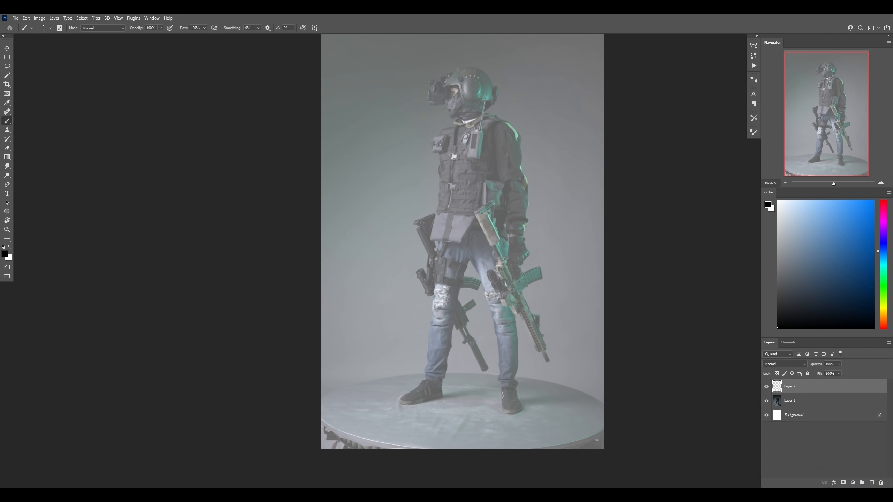
Step: Draw perspective guides converging near the officer's hips with a horizon line across the photo, and delete their layer
{"action": "left_click_drag", "start_coordinate": [315, 407], "coordinate": [476, 271]}
{"action": "left_click_drag", "start_coordinate": [614, 413], "coordinate": [512, 294]}
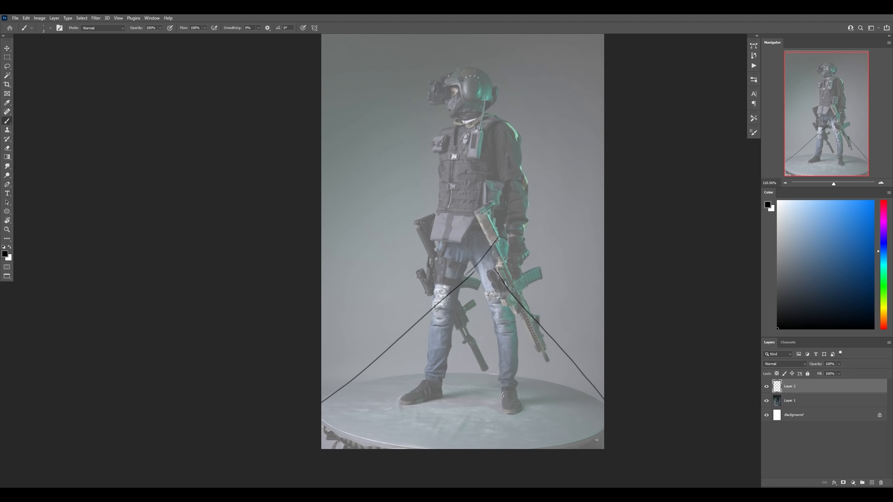
{"action": "mouse_move", "coordinate": [485, 256]}
{"action": "left_mouse_down"}
{"action": "mouse_move", "coordinate": [350, 253]}
{"action": "mouse_move", "coordinate": [433, 261]}
{"action": "mouse_move", "coordinate": [319, 262]}
{"action": "left_mouse_up"}
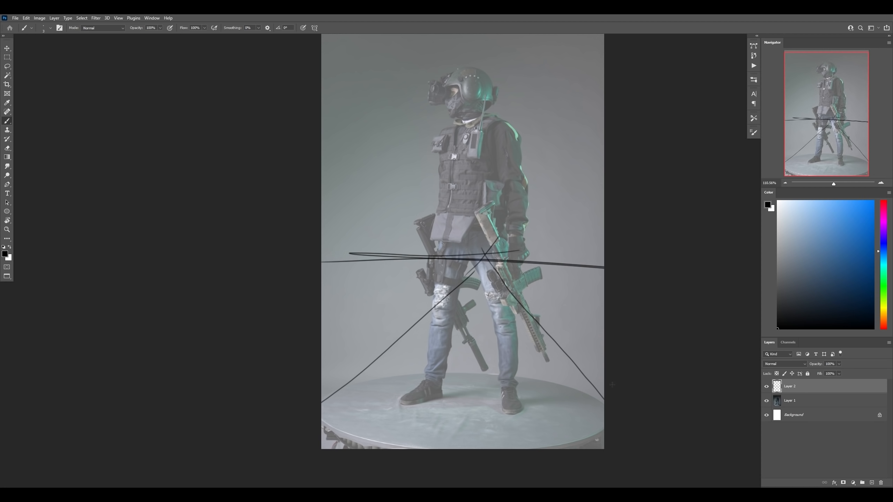
{"action": "key", "text": "Delete"}
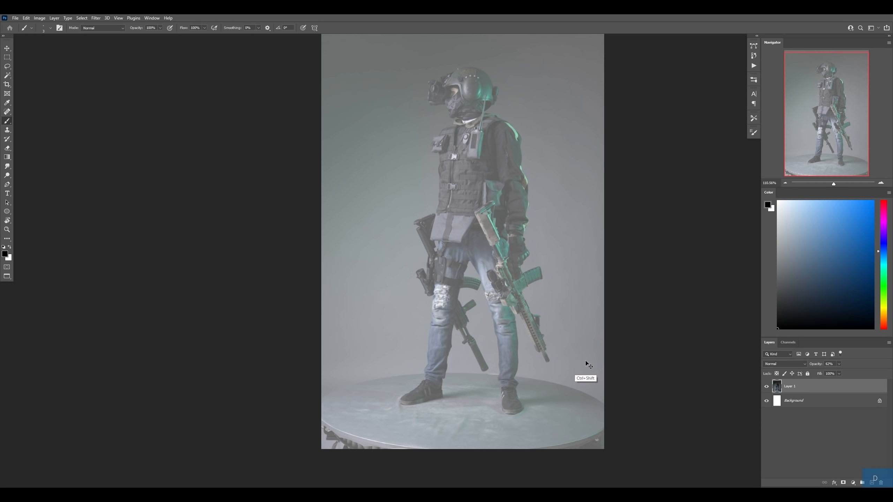
{"action": "key", "text": "z"}
{"action": "left_click_drag", "start_coordinate": [468, 167], "coordinate": [484, 160]}
{"action": "key", "text": "u"}
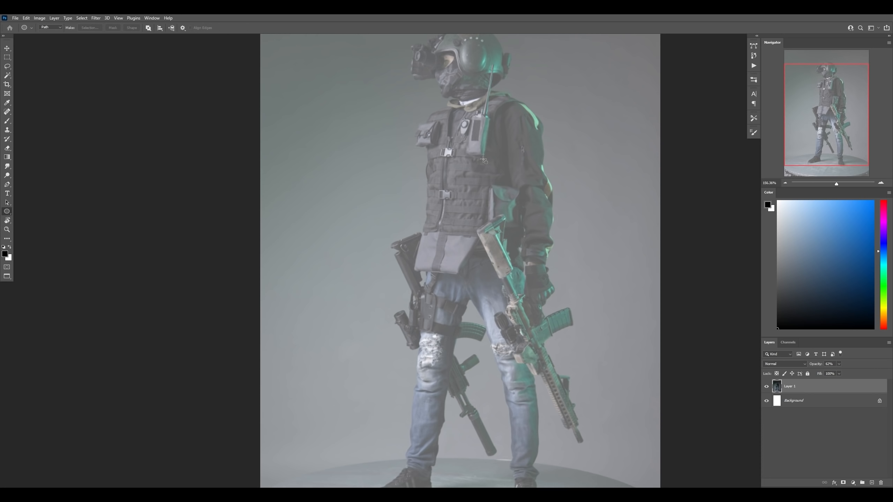
{"action": "right_click", "coordinate": [453, 197]}
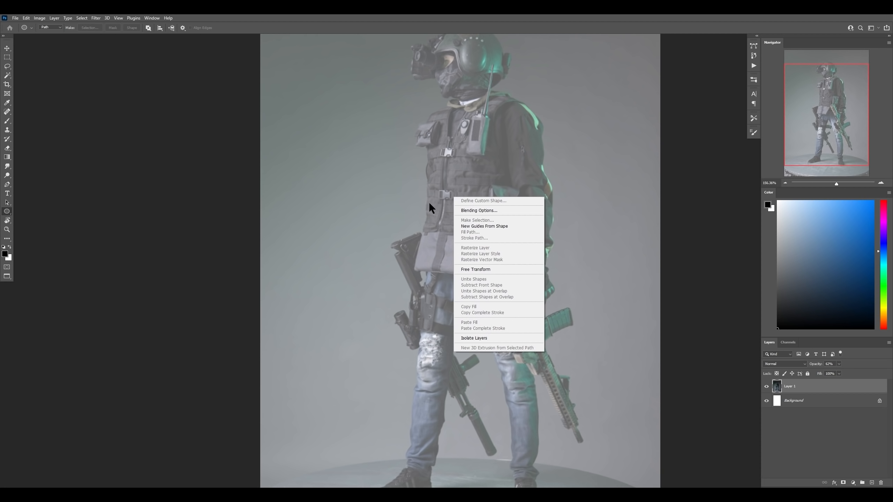
{"action": "key", "text": "Escape"}
{"action": "right_click", "coordinate": [9, 214]}
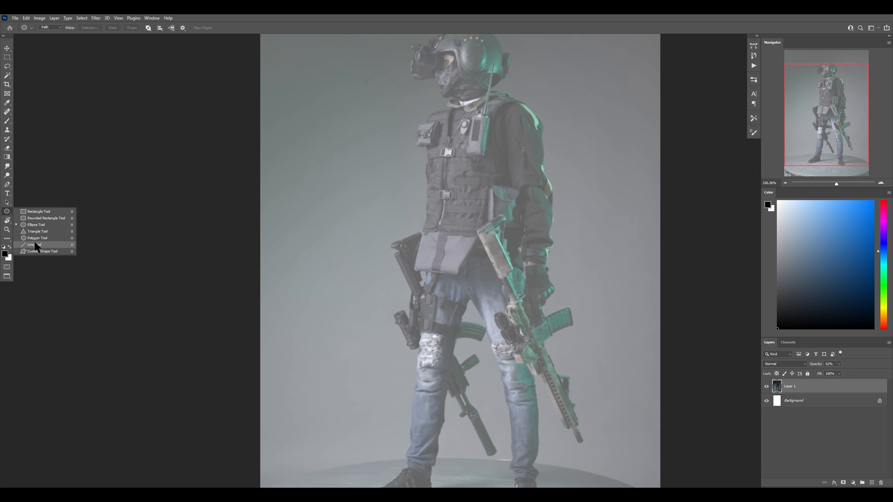
{"action": "left_click", "coordinate": [35, 255]}
{"action": "right_click", "coordinate": [446, 230]}
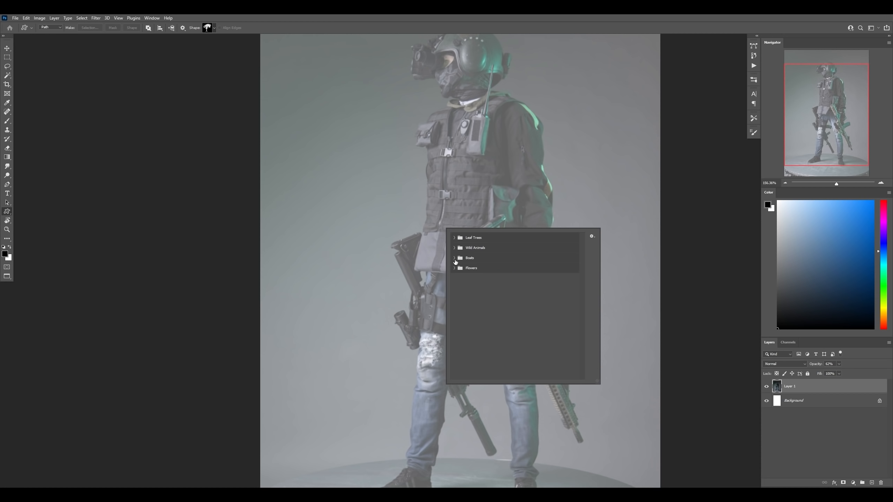
{"action": "key", "text": "Escape"}
Step: Add an empty layer above the photo and draw a straight vertical line and a horizontal line meeting at a corner
{"action": "key", "text": "ctrl+shift+n"}
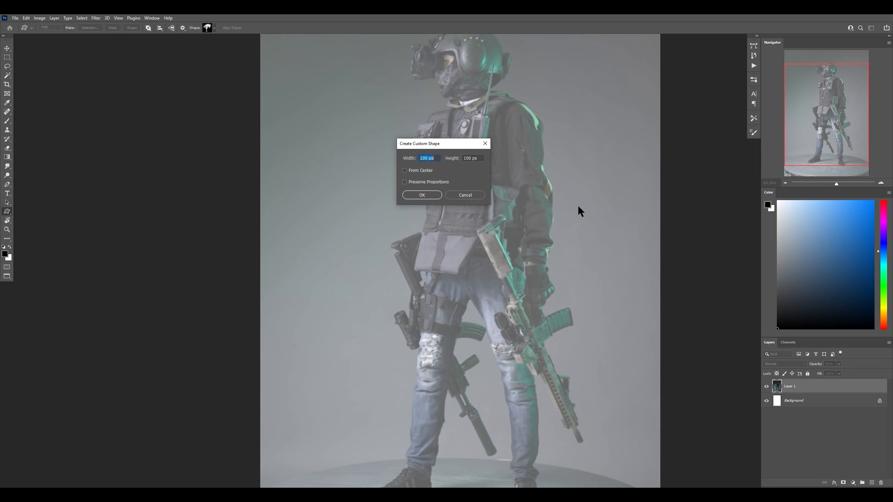
{"action": "key", "text": "Return"}
{"action": "key", "text": "b"}
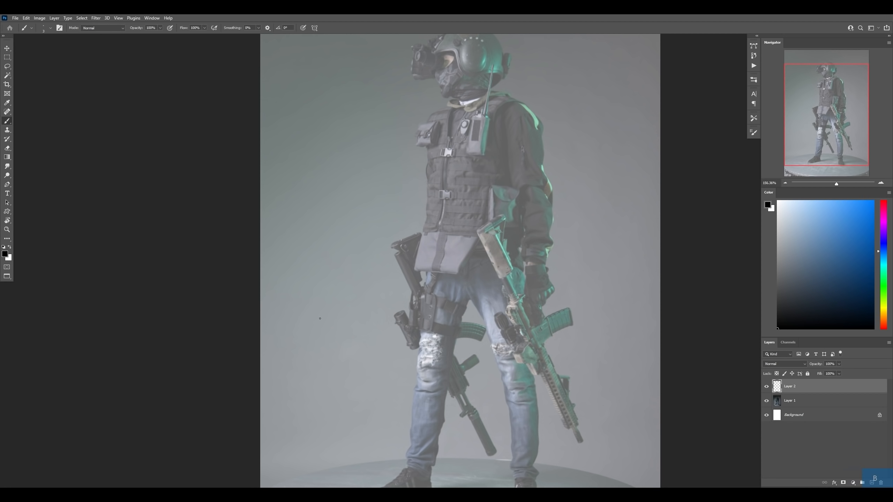
{"action": "left_click", "coordinate": [307, 352]}
{"action": "left_click", "coordinate": [307, 164], "text": "shift"}
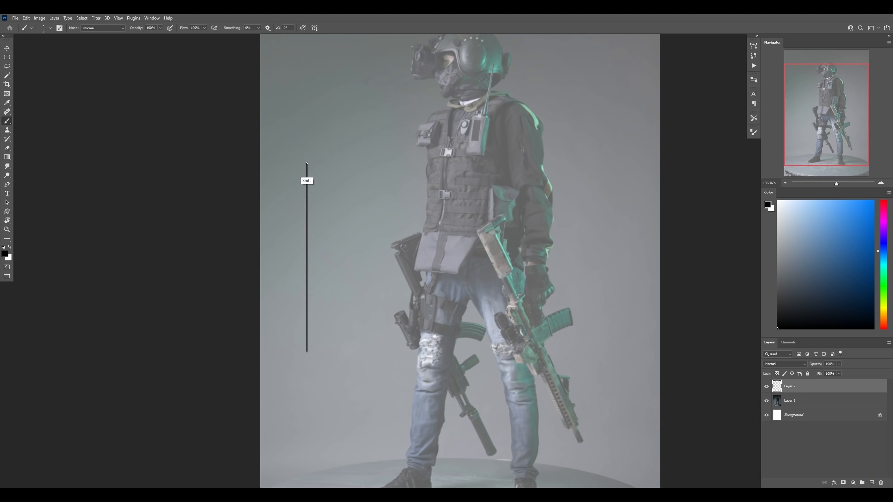
{"action": "left_click", "coordinate": [585, 163], "text": "shift"}
Step: Redraw the vertical and horizontal lines with a thicker stroke and shift the corner shape up over the officer's torso
{"action": "right_click", "coordinate": [585, 184]}
{"action": "left_click", "coordinate": [681, 211]}
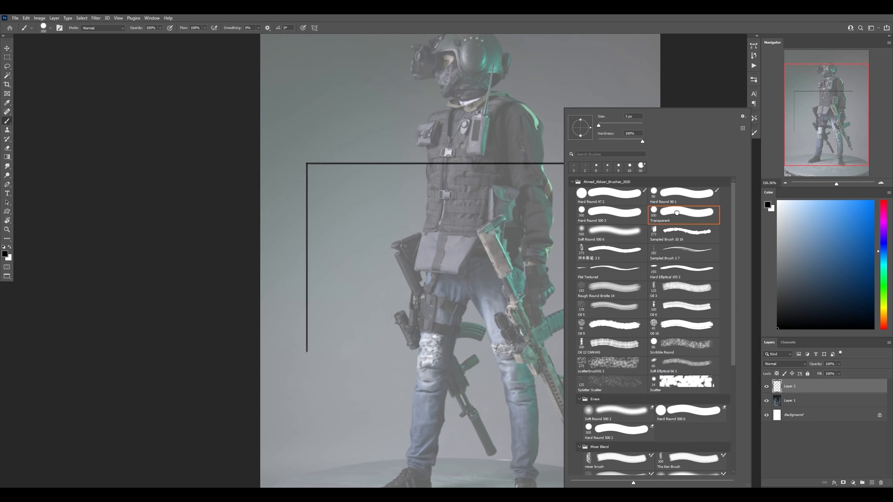
{"action": "key", "text": "Escape"}
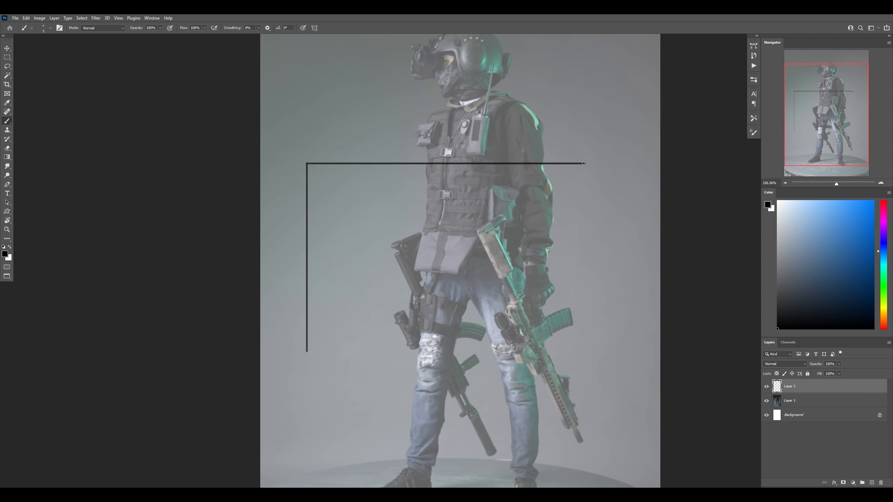
{"action": "left_click_drag", "start_coordinate": [307, 166], "coordinate": [305, 429]}
{"action": "left_click_drag", "start_coordinate": [536, 278], "coordinate": [573, 236]}
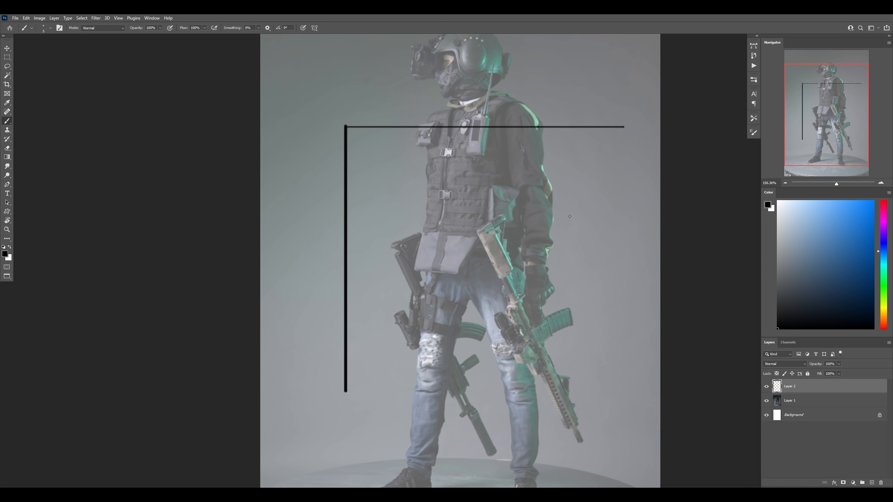
{"action": "left_click_drag", "start_coordinate": [346, 125], "coordinate": [631, 125]}
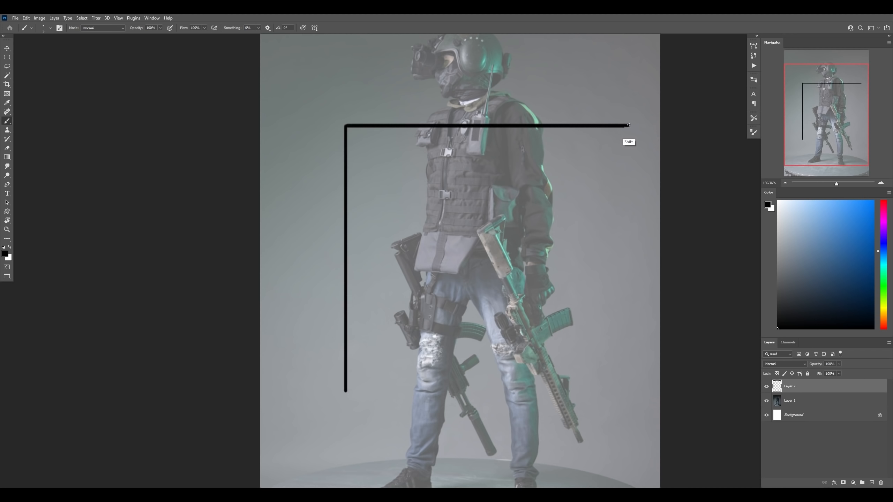
Step: Duplicate the corner lines, turn the copy around to close a rectangle, and merge the two line layers without the photo
{"action": "left_click_drag", "start_coordinate": [813, 389], "coordinate": [813, 404]}
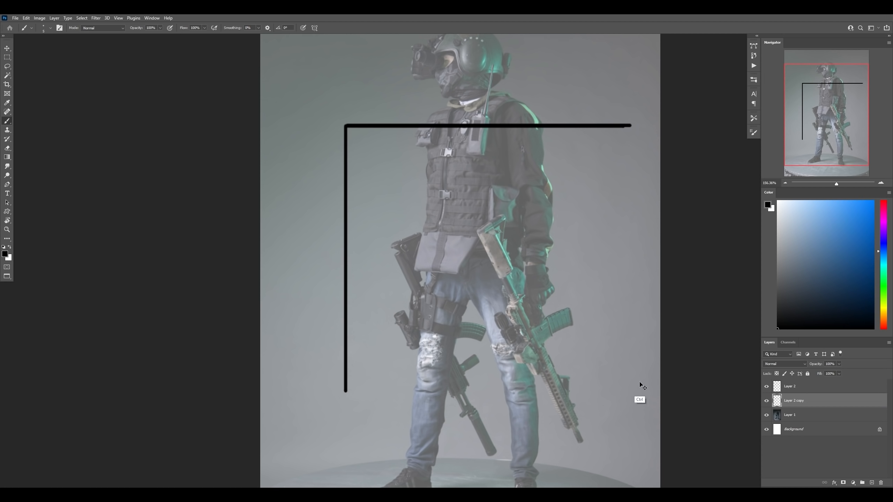
{"action": "key", "text": "ctrl+t"}
{"action": "left_click_drag", "start_coordinate": [673, 360], "coordinate": [363, 208]}
{"action": "key", "text": "Return"}
{"action": "key", "text": "ctrl+e"}
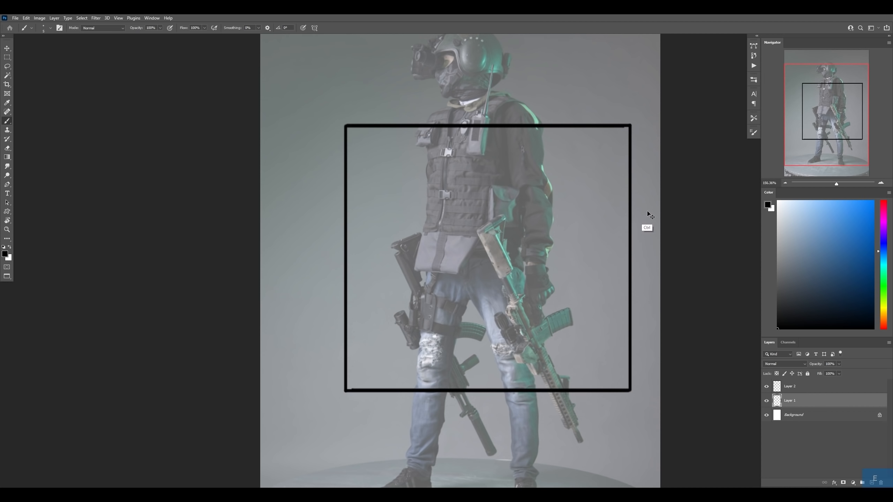
{"action": "key", "text": "ctrl+t"}
{"action": "key", "text": "Escape"}
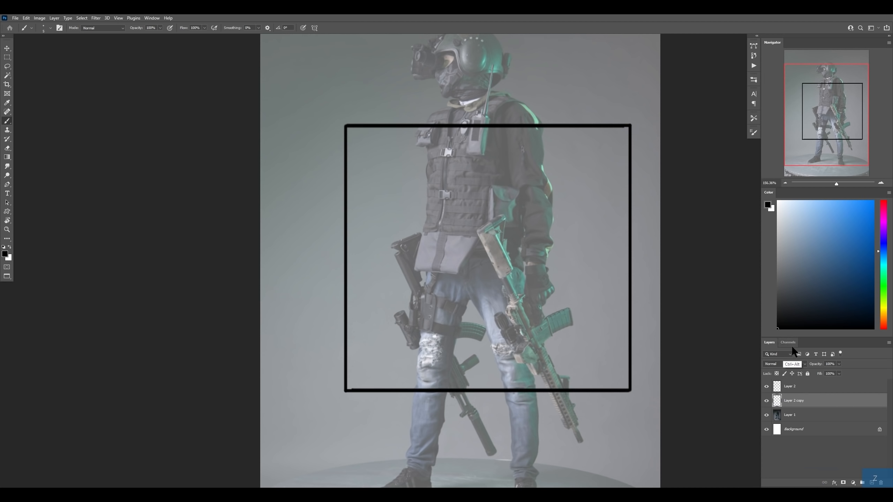
{"action": "key", "text": "ctrl+z"}
{"action": "key", "text": "ctrl+e"}
Step: Scale the rectangle down to about half size, place it beside the officer's legs and rotate it 90° counterclockwise
{"action": "key", "text": "ctrl+t"}
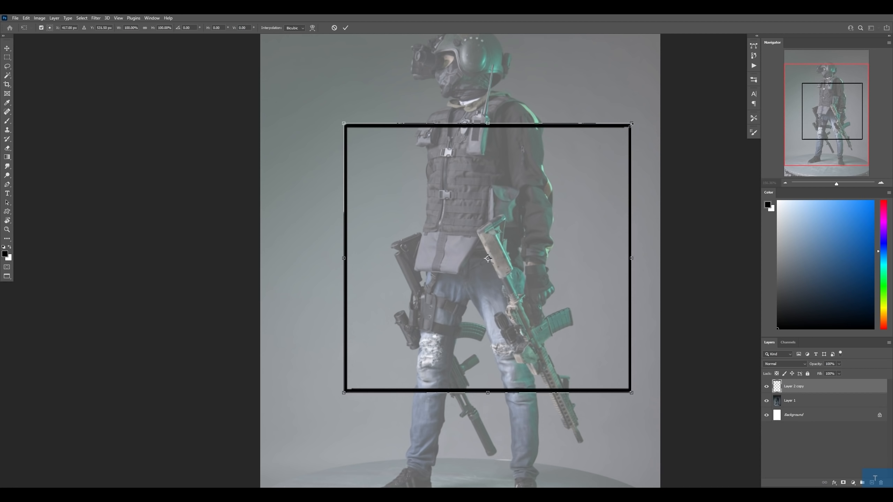
{"action": "left_click_drag", "start_coordinate": [631, 125], "coordinate": [469, 254]}
{"action": "key", "text": "Return"}
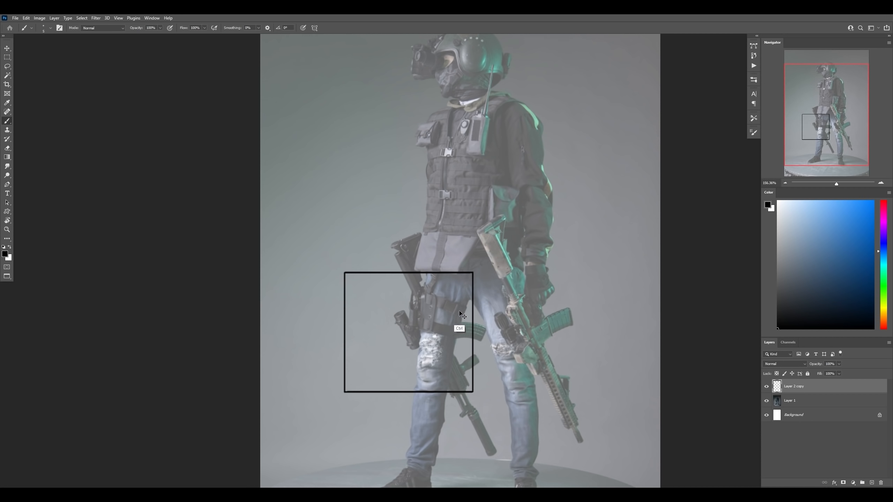
{"action": "left_click_drag", "start_coordinate": [459, 311], "coordinate": [430, 310]}
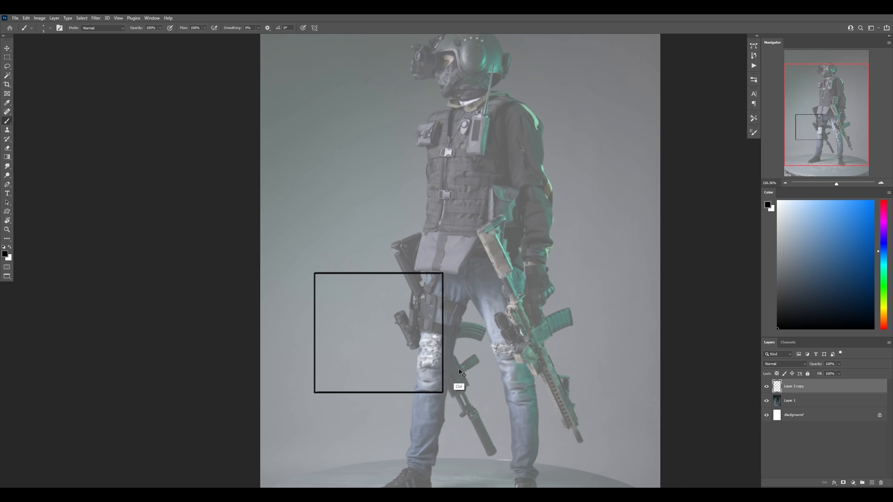
{"action": "key", "text": "ctrl+t"}
{"action": "left_click_drag", "start_coordinate": [480, 367], "coordinate": [432, 271]}
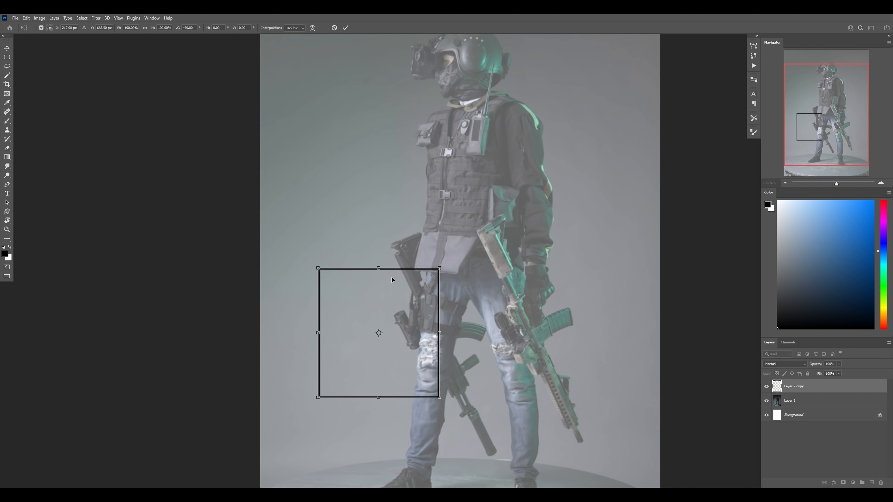
{"action": "key", "text": "Return"}
Step: Duplicate the rectangle edge to edge and merge the copies repeatedly to build a regular grid over the photo
{"action": "left_click_drag", "start_coordinate": [436, 396], "coordinate": [501, 272]}
{"action": "left_click_drag", "start_coordinate": [345, 304], "coordinate": [594, 251]}
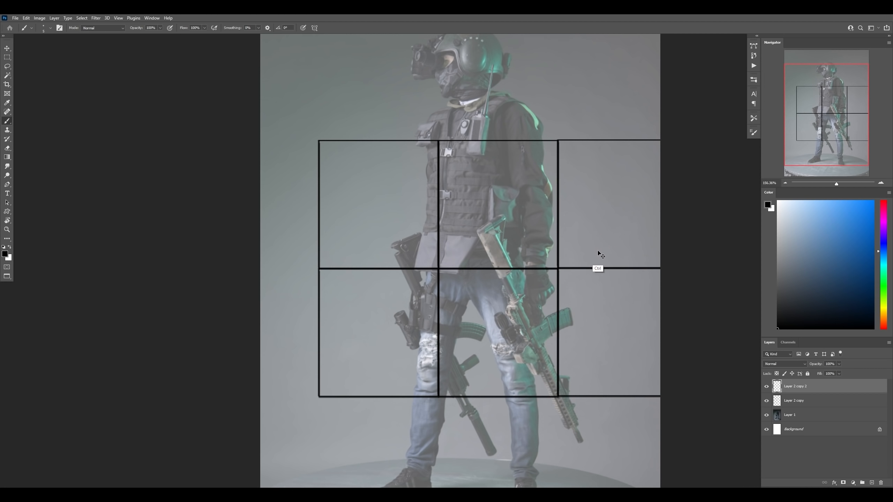
{"action": "key", "text": "ctrl+e"}
{"action": "left_click_drag", "start_coordinate": [556, 419], "coordinate": [487, 271]}
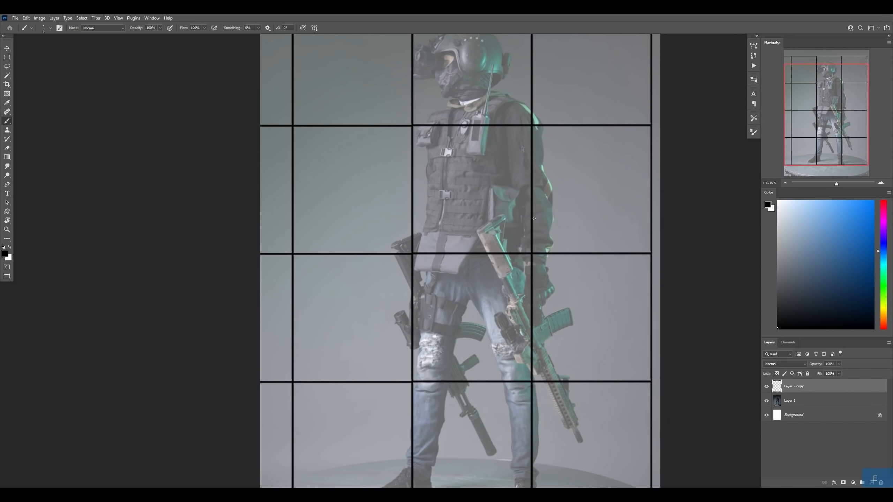
{"action": "left_click_drag", "start_coordinate": [607, 166], "coordinate": [559, 167]}
Step: Scale the grid down and place it over the officer's torso and legs
{"action": "key", "text": "ctrl+t"}
{"action": "left_click_drag", "start_coordinate": [630, 80], "coordinate": [528, 189]}
{"action": "left_click_drag", "start_coordinate": [503, 239], "coordinate": [586, 206]}
{"action": "key", "text": "Return"}
Step: Try to distort the grid into a flattened perspective plane across the officer's lower legs
{"action": "key", "text": "z"}
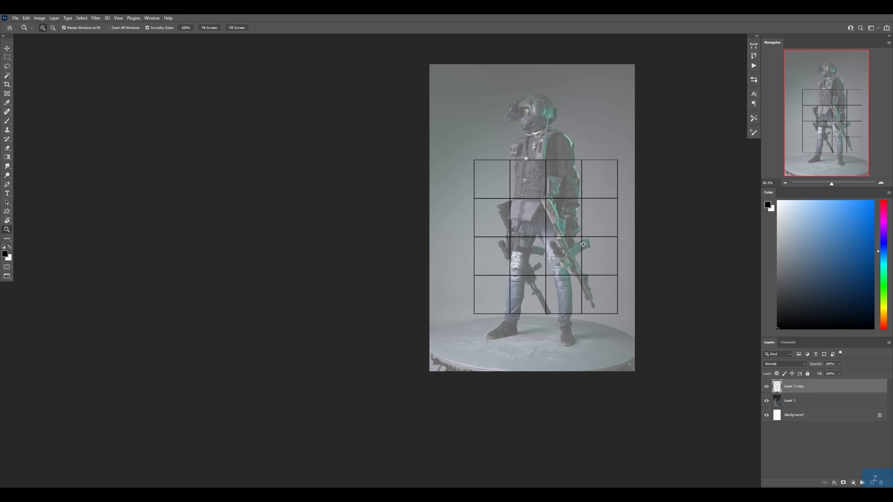
{"action": "left_click_drag", "start_coordinate": [580, 245], "coordinate": [624, 247]}
{"action": "key", "text": "ctrl+t"}
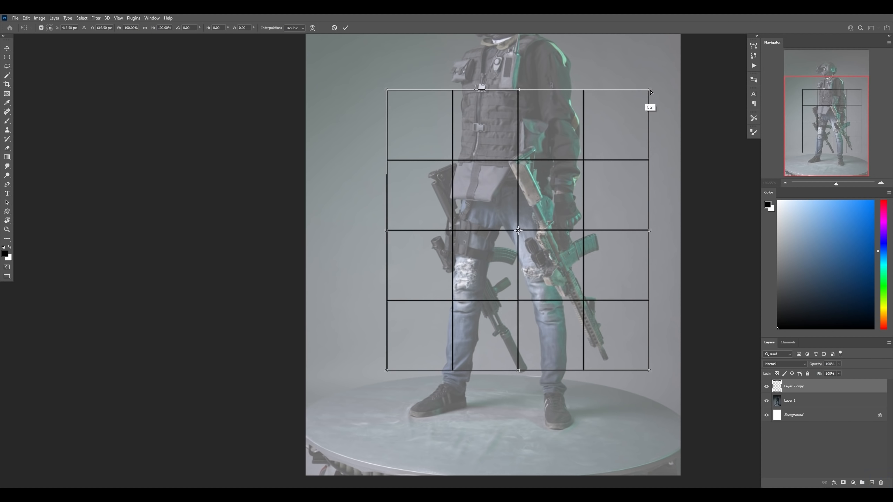
{"action": "left_click_drag", "start_coordinate": [651, 92], "coordinate": [612, 133]}
{"action": "left_click_drag", "start_coordinate": [387, 89], "coordinate": [452, 156]}
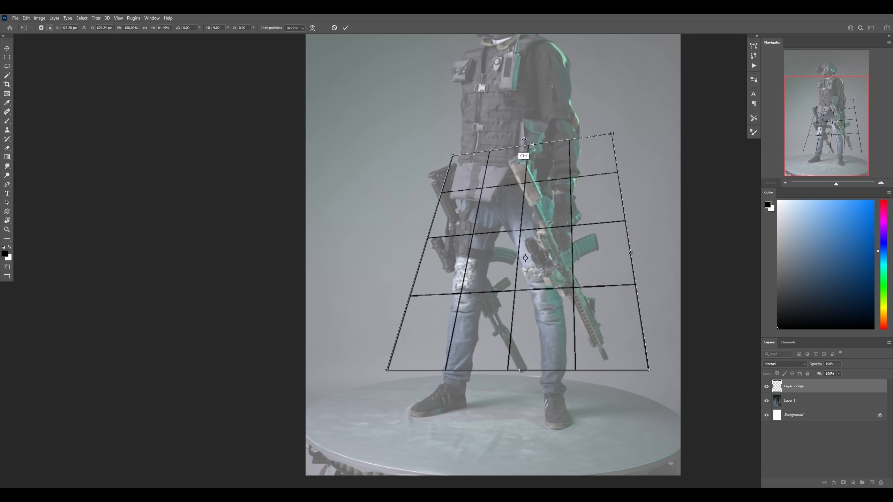
{"action": "left_click_drag", "start_coordinate": [524, 141], "coordinate": [523, 348]}
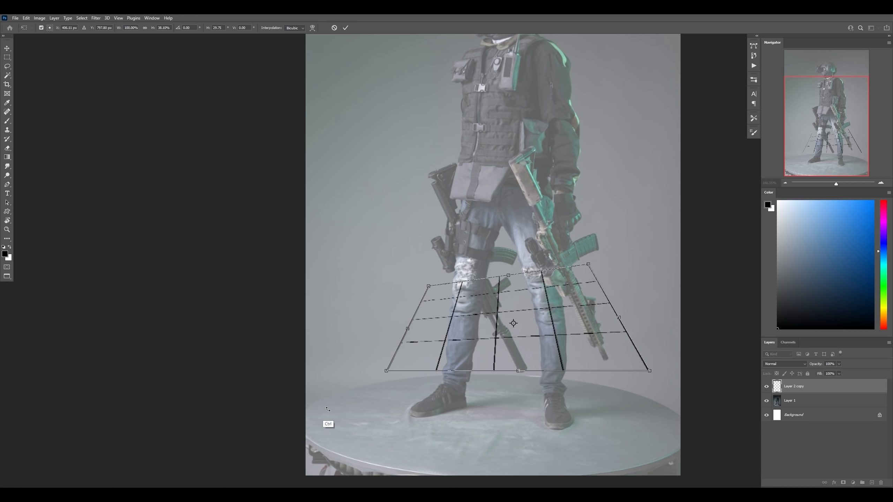
{"action": "key", "text": "Escape"}
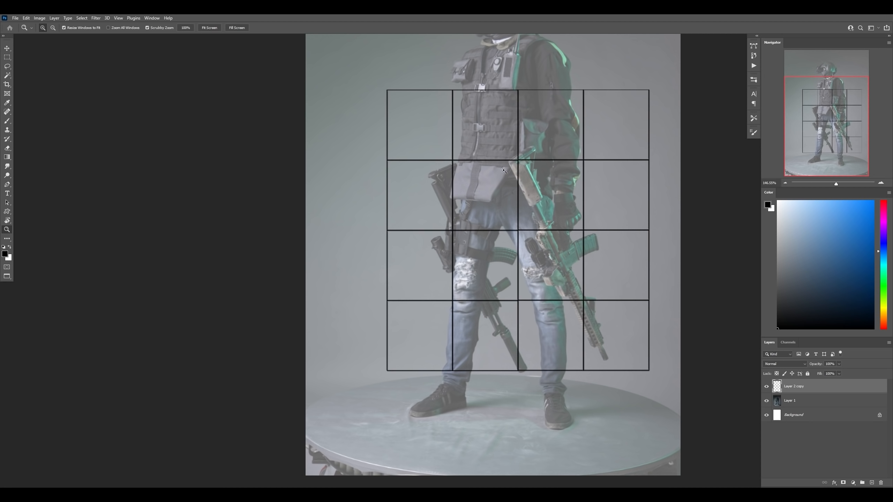
Step: On a new layer, create a large circular selection centred on the grid, fill it with bright blue and deselect
{"action": "key", "text": "ctrl+shift+alt+n"}
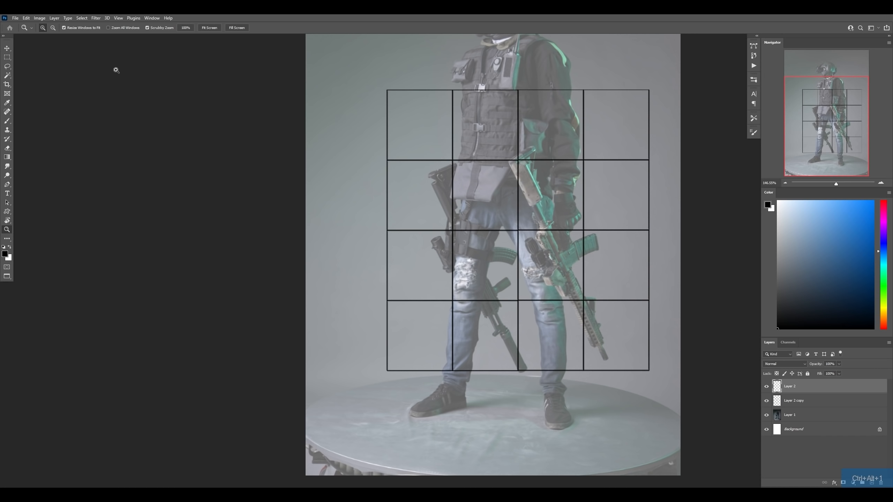
{"action": "left_click", "coordinate": [10, 57]}
{"action": "right_click", "coordinate": [10, 57]}
{"action": "left_click", "coordinate": [35, 65]}
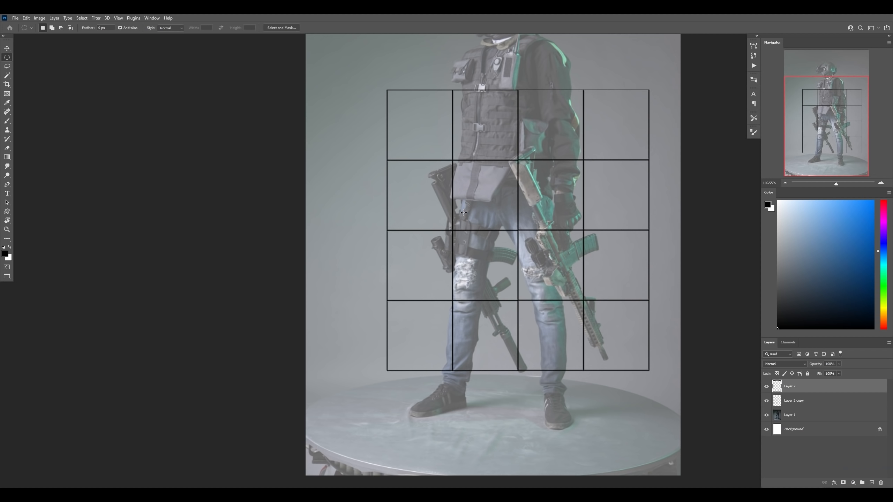
{"action": "left_click_drag", "start_coordinate": [434, 152], "coordinate": [631, 339]}
{"action": "left_click_drag", "start_coordinate": [809, 225], "coordinate": [875, 200]}
{"action": "key", "text": "g"}
{"action": "key", "text": "alt+BackSpace"}
{"action": "key", "text": "ctrl+d"}
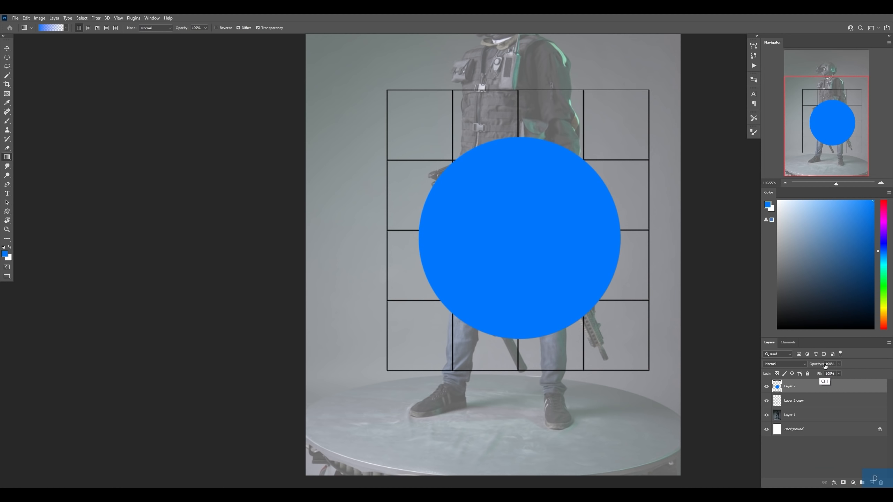
Step: Make the blue circle semi-transparent, merge it with the grid layer and move the result down over the legs
{"action": "left_click_drag", "start_coordinate": [811, 367], "coordinate": [822, 366]}
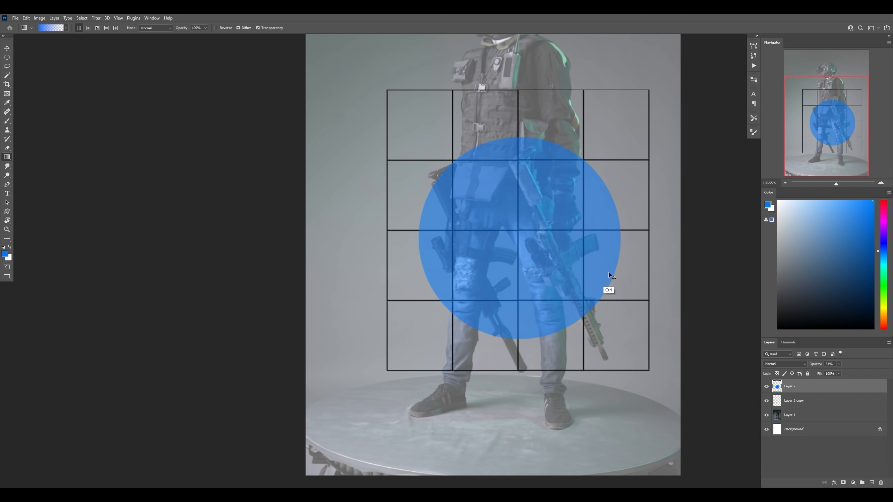
{"action": "key", "text": "ctrl+e"}
{"action": "left_click_drag", "start_coordinate": [603, 245], "coordinate": [583, 333]}
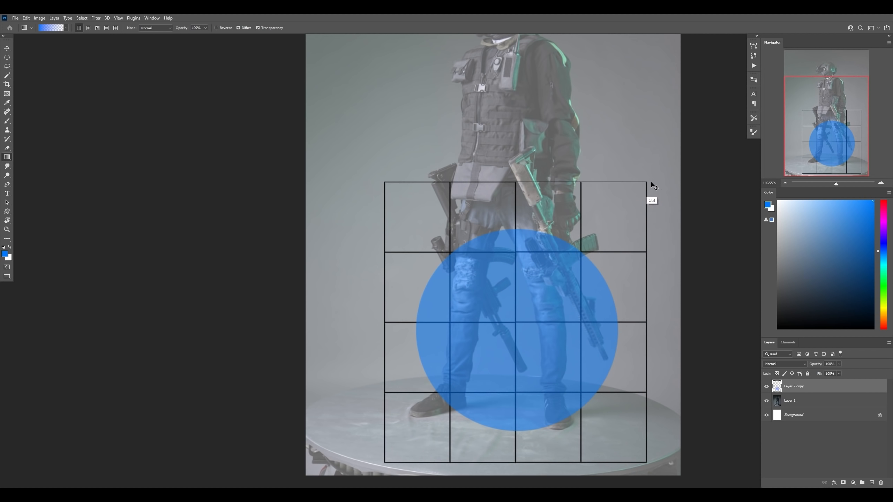
Step: Hide the grid layer and draw thin black horizon strokes across the photo at upper-thigh height on a new layer
{"action": "left_click", "coordinate": [767, 386]}
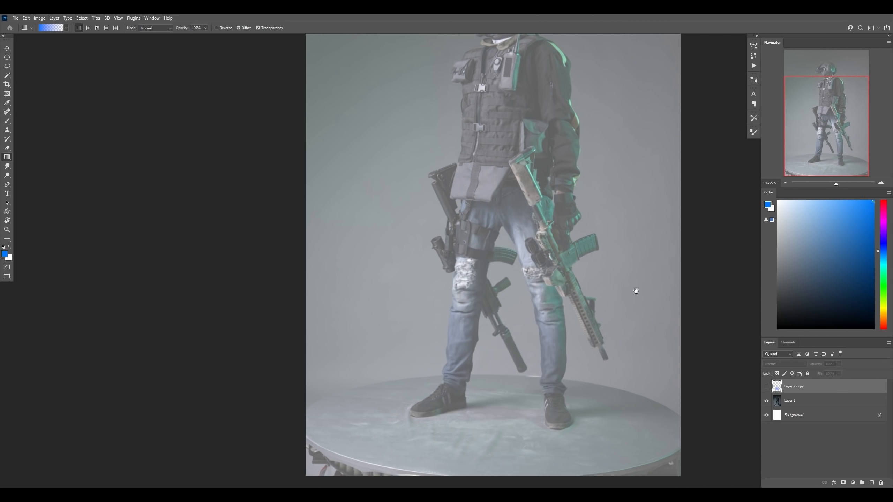
{"action": "scroll", "coordinate": [622, 299], "scroll_direction": "up", "scroll_amount": 2}
{"action": "key", "text": "ctrl+shift+alt+n"}
{"action": "key", "text": "b"}
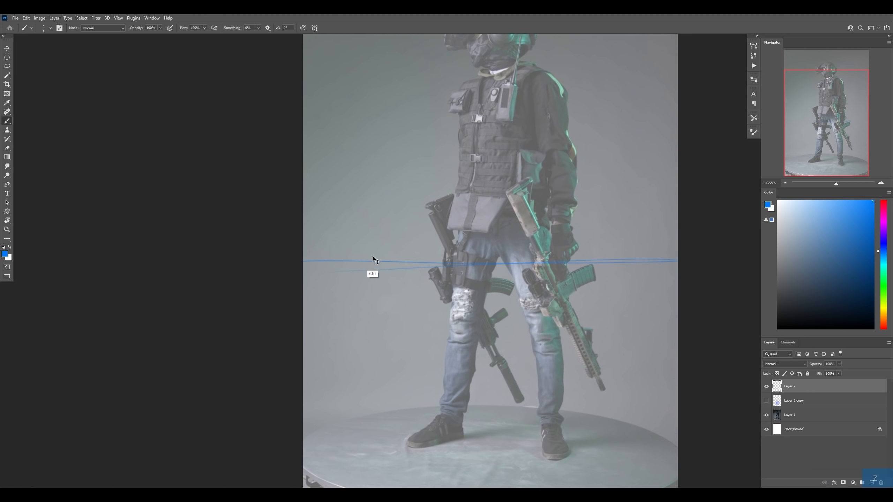
{"action": "key", "text": "ctrl+z"}
{"action": "key", "text": "d"}
{"action": "mouse_move", "coordinate": [311, 259]}
{"action": "left_mouse_down"}
{"action": "mouse_move", "coordinate": [394, 259]}
{"action": "mouse_move", "coordinate": [303, 256]}
{"action": "mouse_move", "coordinate": [677, 261]}
{"action": "mouse_move", "coordinate": [663, 273]}
{"action": "mouse_move", "coordinate": [680, 281]}
{"action": "left_mouse_up"}
Step: Move the horizon strokes slightly lower on the officer's thighs and rotate them by about -0.5°
{"action": "key", "text": "z"}
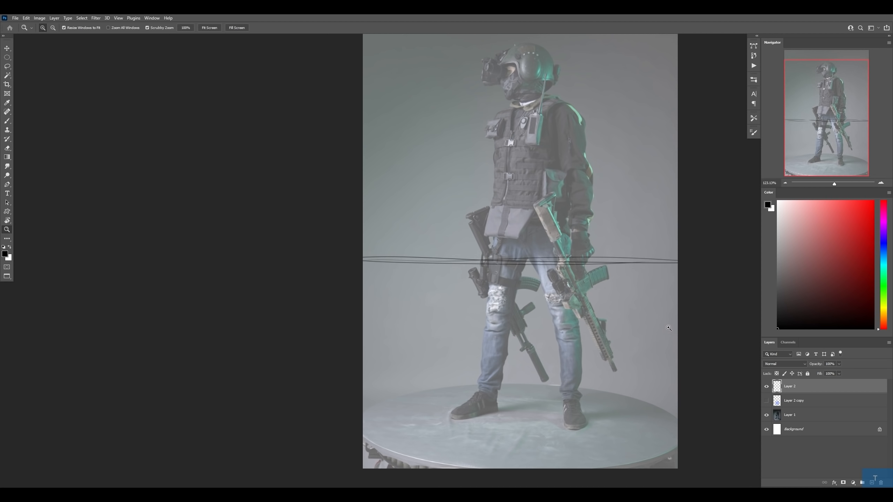
{"action": "key", "text": "ctrl+t"}
{"action": "left_click_drag", "start_coordinate": [686, 276], "coordinate": [652, 272]}
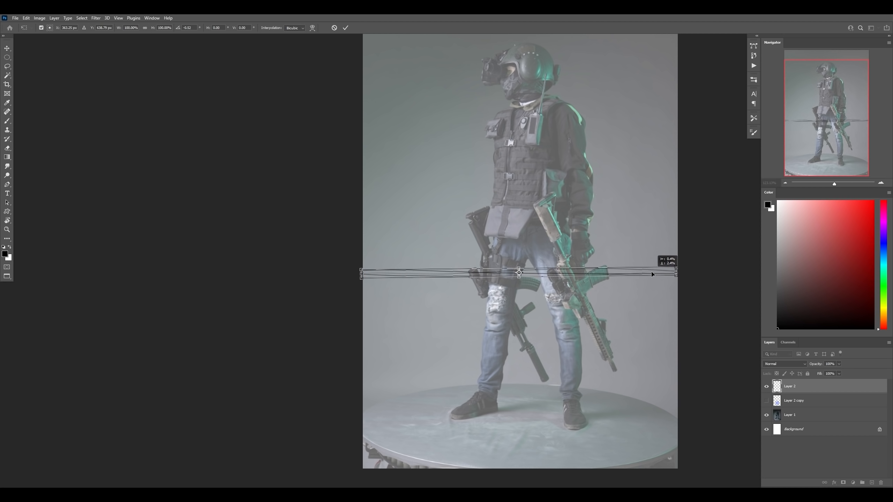
{"action": "key", "text": "Return"}
Step: Hide the horizon line layer and show the grid with the blue circle
{"action": "left_click", "coordinate": [766, 387]}
{"action": "left_click", "coordinate": [766, 401]}
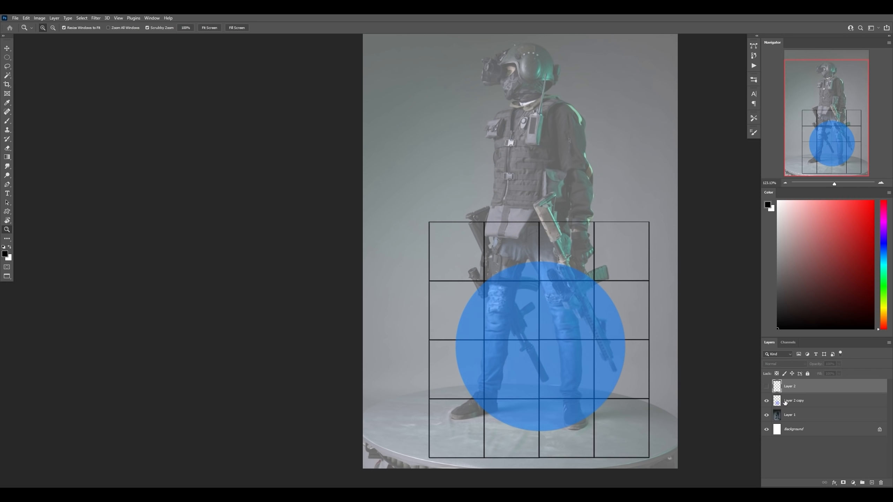
Step: Scale the grid layer with the blue circle to about 51.76% and move it over the officer's feet
{"action": "left_click", "coordinate": [781, 402]}
{"action": "key", "text": "ctrl+t"}
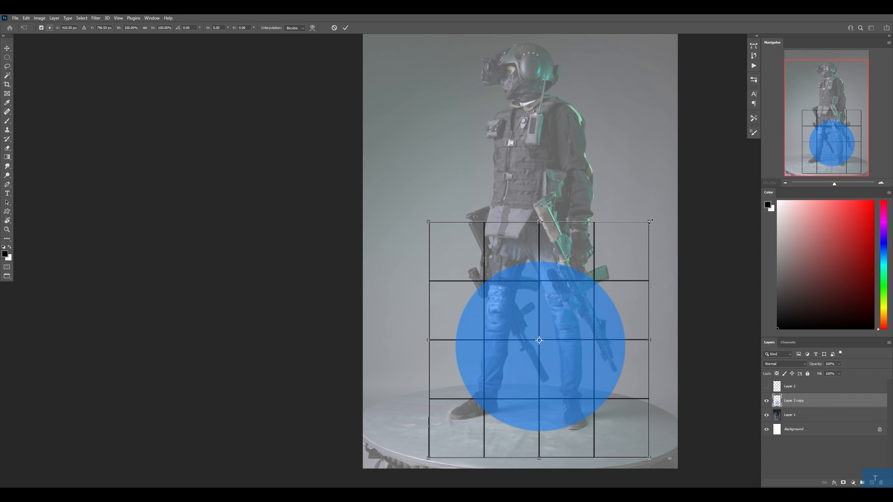
{"action": "left_click_drag", "start_coordinate": [650, 221], "coordinate": [604, 259]}
{"action": "left_click_drag", "start_coordinate": [525, 359], "coordinate": [509, 443]}
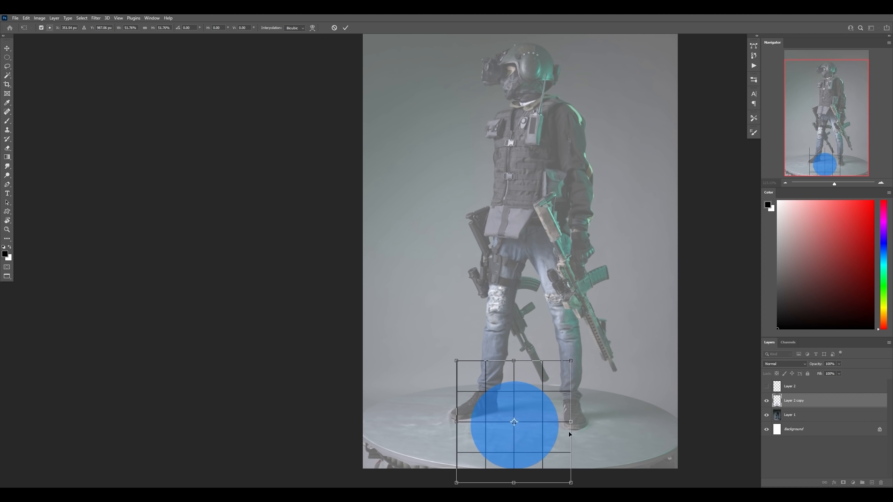
Step: Stretch the grid and circle overlay sideways until the circle spans the width of the round platform
{"action": "left_click_drag", "start_coordinate": [571, 421], "coordinate": [712, 424]}
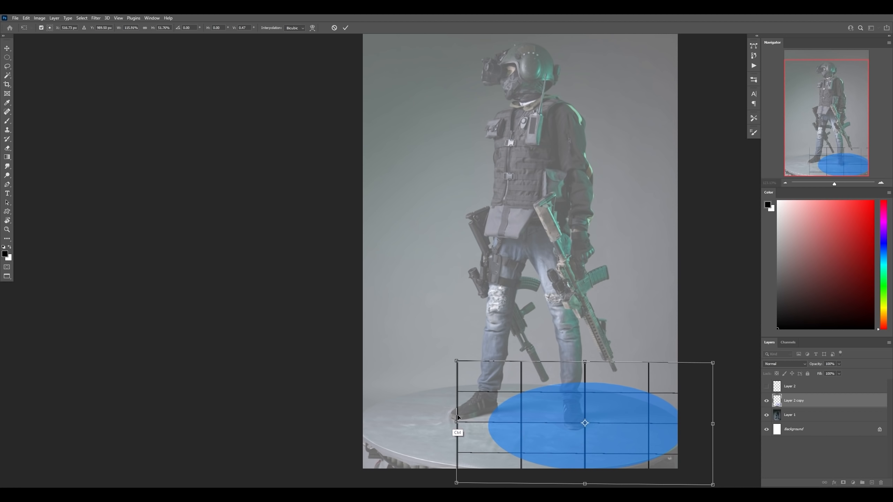
{"action": "left_click_drag", "start_coordinate": [457, 421], "coordinate": [314, 422]}
{"action": "left_click_drag", "start_coordinate": [713, 423], "coordinate": [730, 427]}
{"action": "left_click_drag", "start_coordinate": [310, 421], "coordinate": [302, 423]}
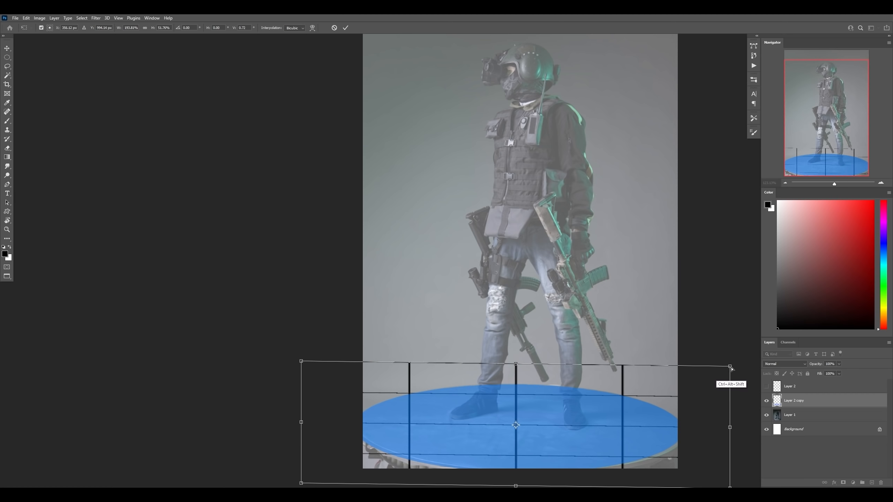
Step: Narrow the overlay's far edge in perspective, then widen the overlay so the circle follows the platform
{"action": "left_click_drag", "start_coordinate": [730, 366], "coordinate": [516, 386]}
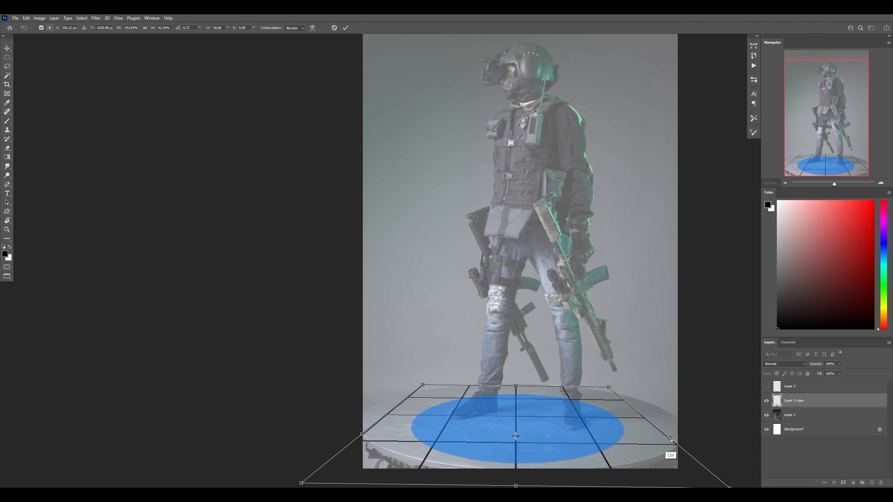
{"action": "left_click_drag", "start_coordinate": [670, 440], "coordinate": [736, 432]}
{"action": "left_click_drag", "start_coordinate": [361, 434], "coordinate": [312, 423]}
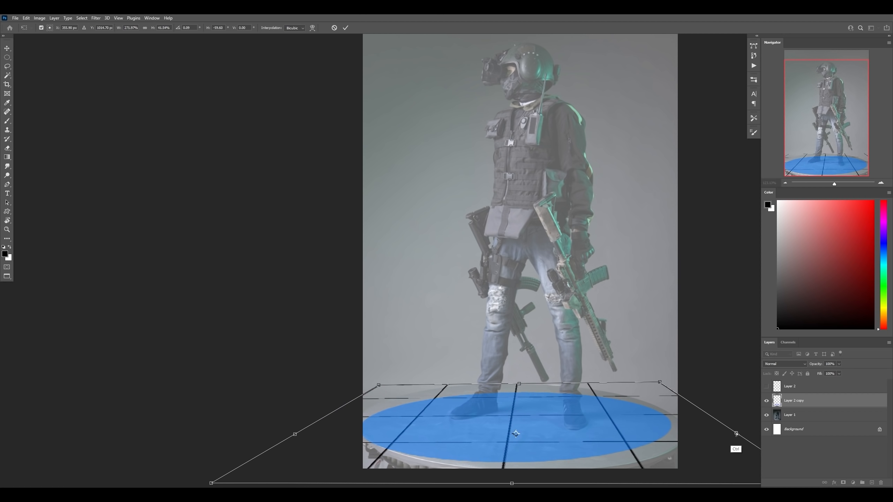
{"action": "left_click_drag", "start_coordinate": [736, 433], "coordinate": [742, 438]}
Step: Extend the overlay's far and near edges and fine-tune them until the circle matches the platform's rim
{"action": "left_click_drag", "start_coordinate": [521, 391], "coordinate": [523, 377]}
{"action": "left_click_drag", "start_coordinate": [516, 487], "coordinate": [516, 501]}
{"action": "mouse_move", "coordinate": [748, 442]}
{"action": "left_mouse_down"}
{"action": "mouse_move", "coordinate": [758, 440]}
{"action": "mouse_move", "coordinate": [748, 442]}
{"action": "left_mouse_up"}
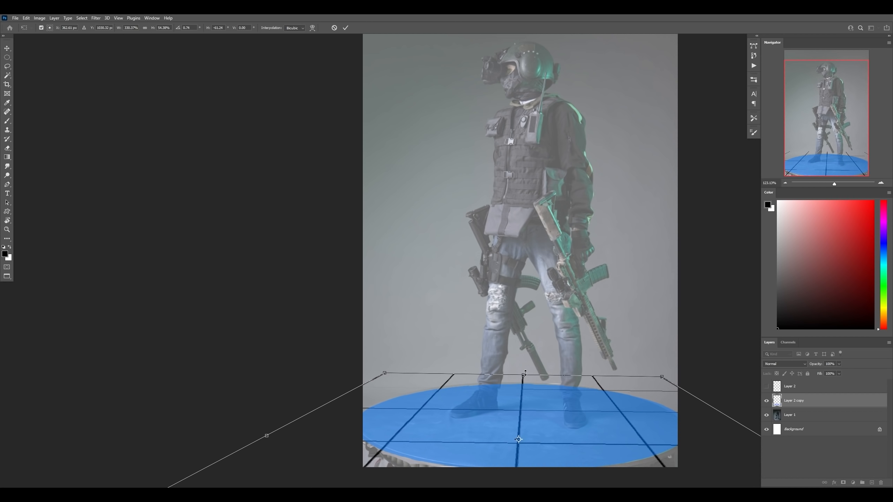
{"action": "left_click_drag", "start_coordinate": [525, 373], "coordinate": [524, 376]}
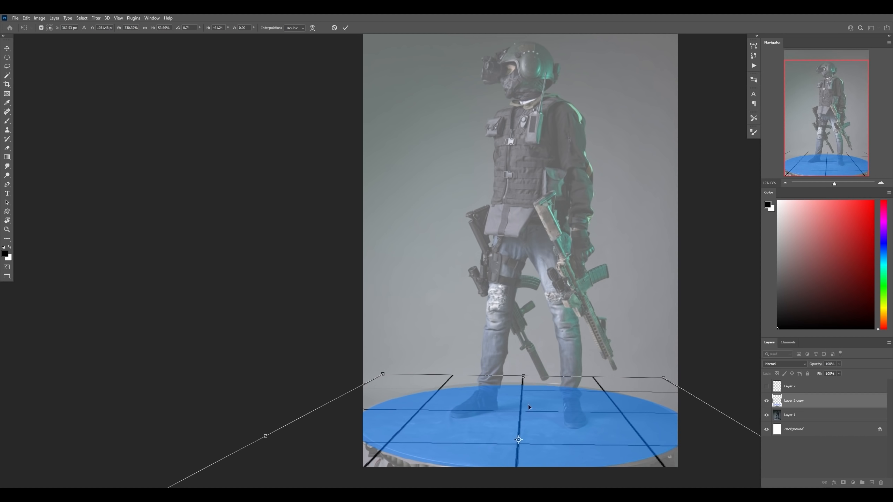
Step: Stretch the grid up to its vanishing point at knee height and draw a straight black horizon line there on a new layer
{"action": "mouse_move", "coordinate": [523, 376]}
{"action": "left_mouse_down"}
{"action": "mouse_move", "coordinate": [531, 296]}
{"action": "mouse_move", "coordinate": [726, 326]}
{"action": "left_mouse_up"}
{"action": "key", "text": "Return"}
{"action": "key", "text": "ctrl+shift+alt+n"}
{"action": "key", "text": "b"}
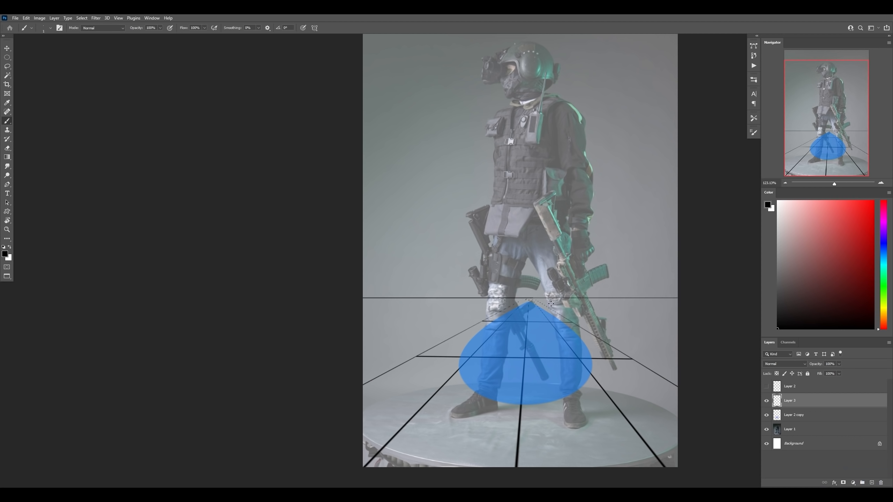
{"action": "left_click_drag", "start_coordinate": [607, 305], "coordinate": [581, 343]}
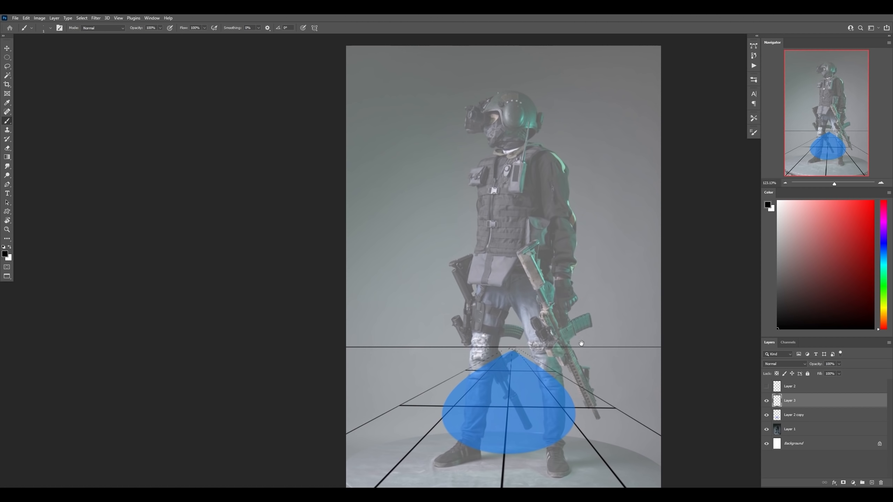
Step: Show the rough horizon strokes and move them down onto the straight horizon line
{"action": "left_click", "coordinate": [767, 387]}
{"action": "left_click", "coordinate": [793, 391]}
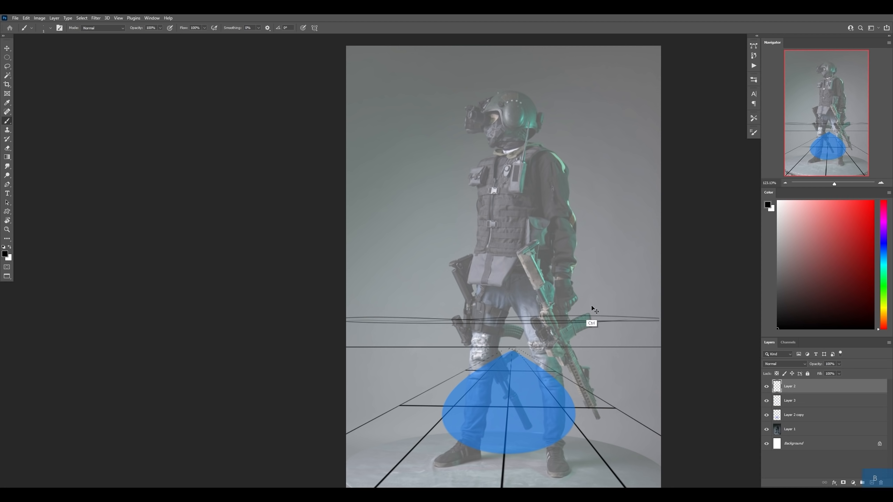
{"action": "left_click_drag", "start_coordinate": [590, 318], "coordinate": [600, 336]}
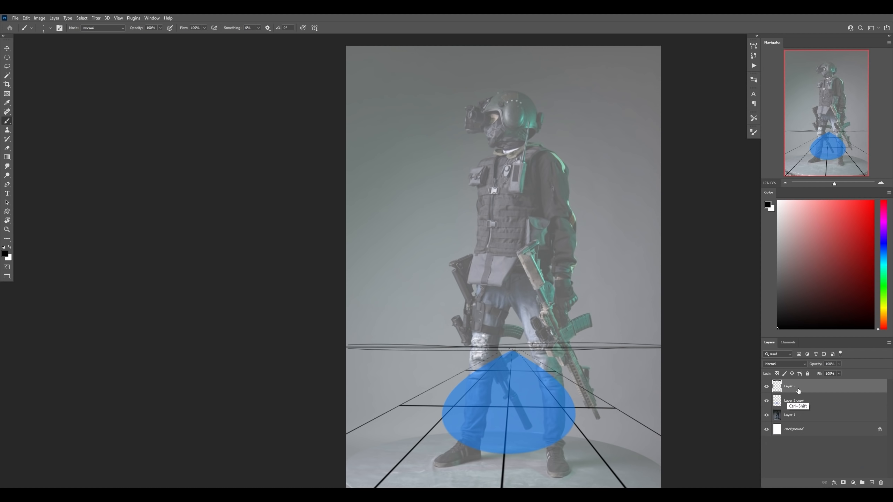
Step: Delete the rough horizon strokes layer and the grid layer with the blue circle
{"action": "key", "text": "Delete"}
{"action": "left_click", "coordinate": [785, 399]}
{"action": "key", "text": "Delete"}
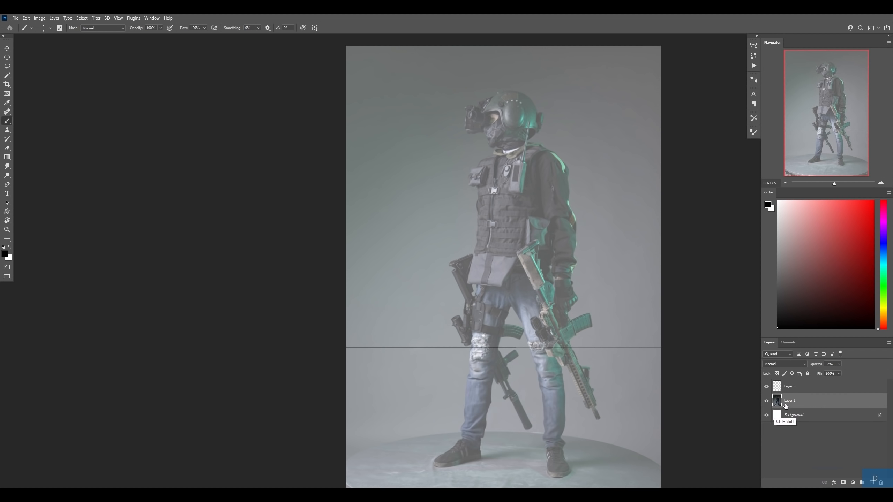
Step: Return to floating document windows and zoom the officer photo to 66.67% so the whole figure fits
{"action": "key", "text": "f"}
{"action": "key", "text": "f"}
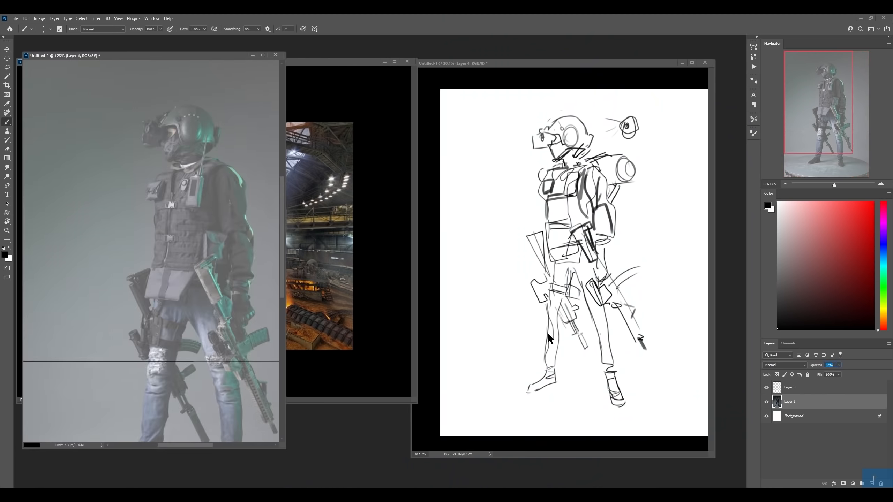
{"action": "left_click_drag", "start_coordinate": [281, 447], "coordinate": [320, 471]}
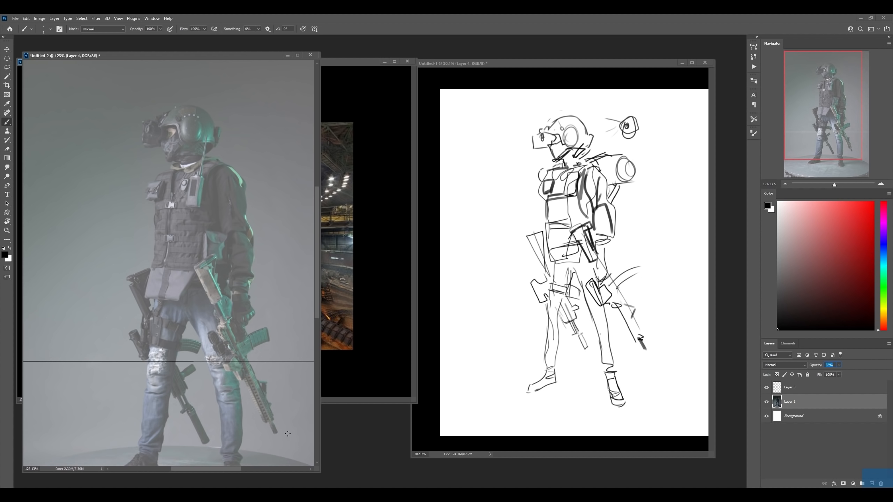
{"action": "key", "text": "z"}
{"action": "left_click_drag", "start_coordinate": [286, 385], "coordinate": [260, 389]}
{"action": "left_click", "coordinate": [275, 396]}
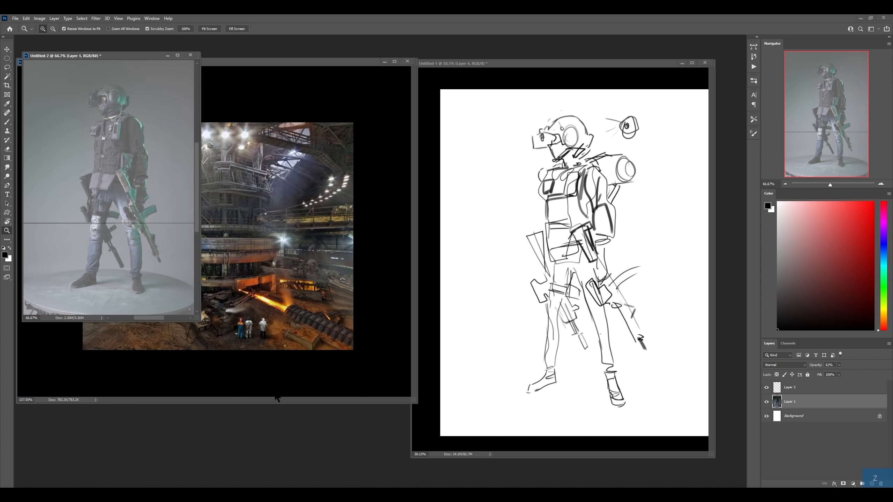
Step: Draw a straight black horizon line across the sketch canvas just above the figure's knees on a new layer
{"action": "left_click", "coordinate": [614, 318]}
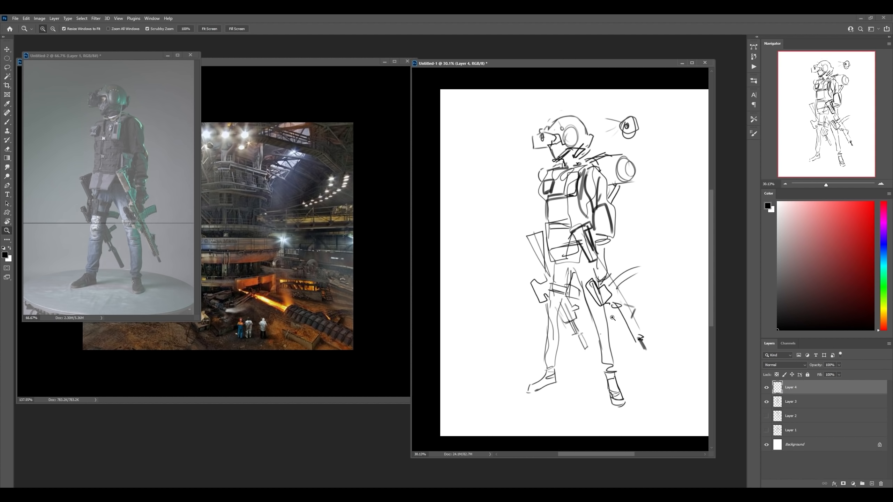
{"action": "key", "text": "ctrl+alt+1"}
{"action": "key", "text": "b"}
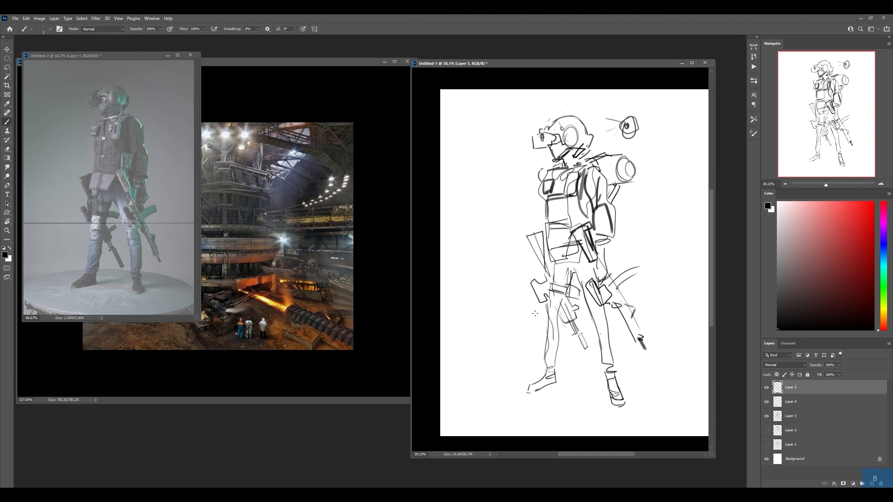
{"action": "mouse_move", "coordinate": [544, 306]}
{"action": "left_mouse_down"}
{"action": "mouse_move", "coordinate": [396, 315]}
{"action": "mouse_move", "coordinate": [788, 337]}
{"action": "left_mouse_up"}
{"action": "mouse_move", "coordinate": [508, 343]}
{"action": "left_mouse_down"}
{"action": "mouse_move", "coordinate": [615, 334]}
{"action": "mouse_move", "coordinate": [555, 341]}
{"action": "left_mouse_up"}
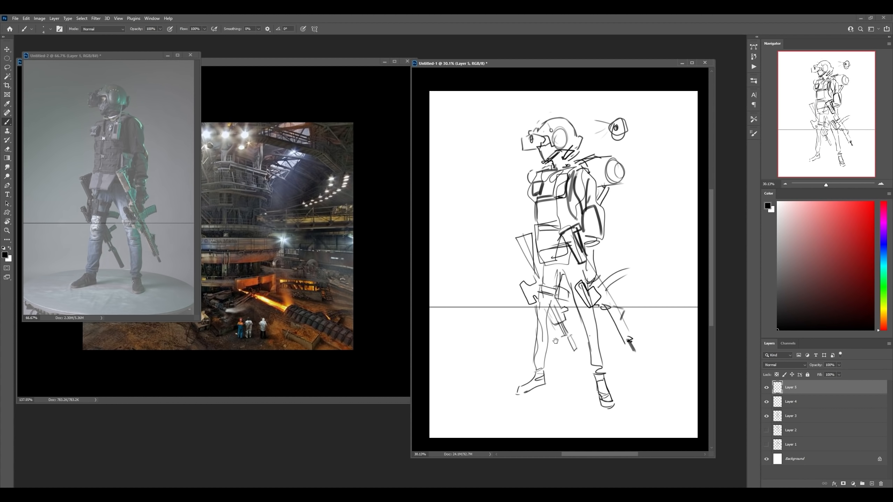
{"action": "left_click_drag", "start_coordinate": [612, 324], "coordinate": [614, 313]}
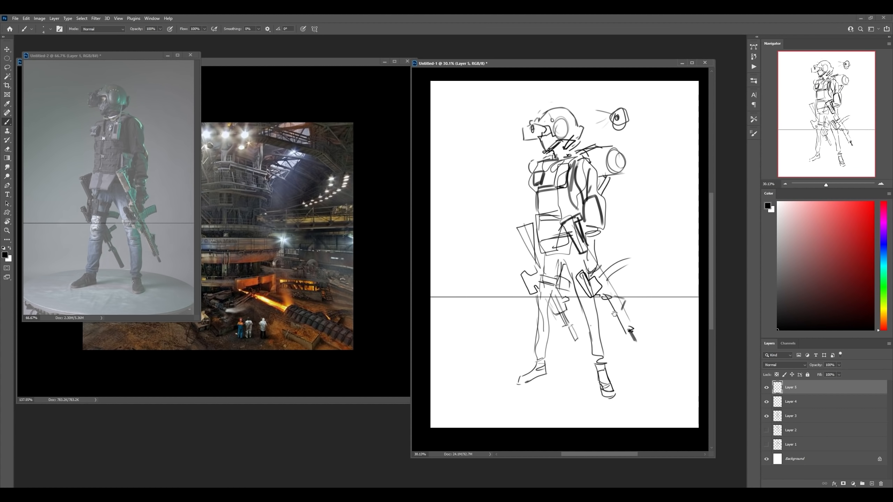
Step: Copy the whole factory photo and paste it into the sketch document just above the hidden Layer 2
{"action": "left_click", "coordinate": [347, 331]}
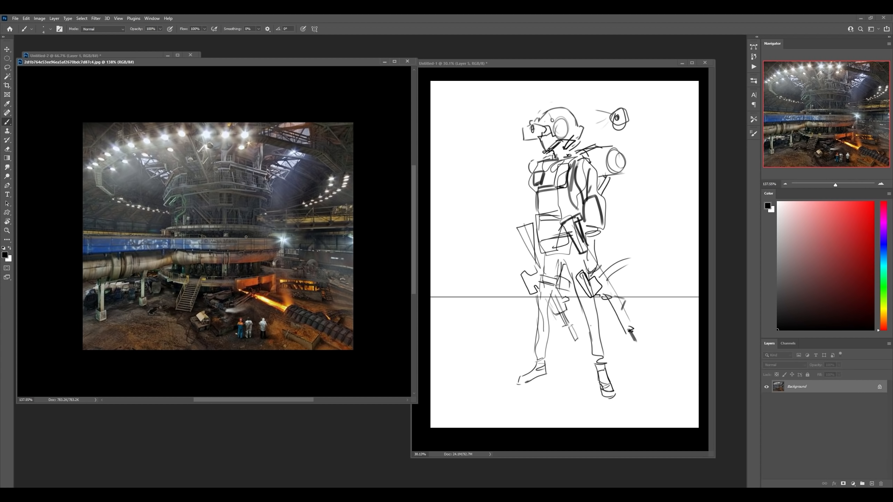
{"action": "key", "text": "ctrl+alt+1"}
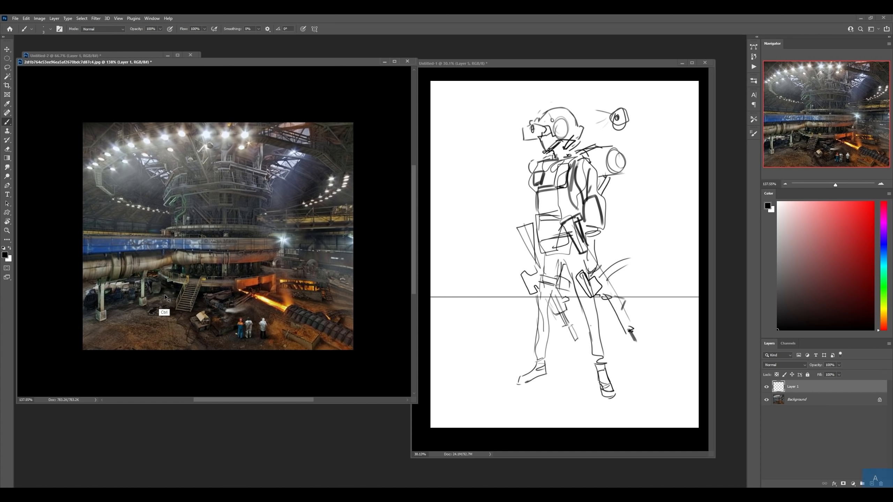
{"action": "key", "text": "ctrl+a"}
{"action": "key", "text": "ctrl+c"}
{"action": "left_click", "coordinate": [447, 200]}
{"action": "key", "text": "ctrl+e"}
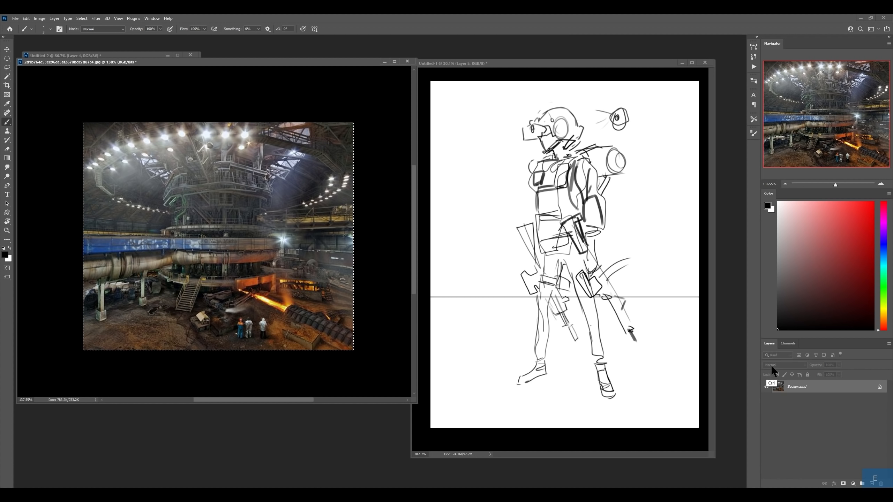
{"action": "key", "text": "ctrl+c"}
{"action": "left_click", "coordinate": [684, 352]}
{"action": "left_click", "coordinate": [792, 431]}
{"action": "key", "text": "ctrl+v"}
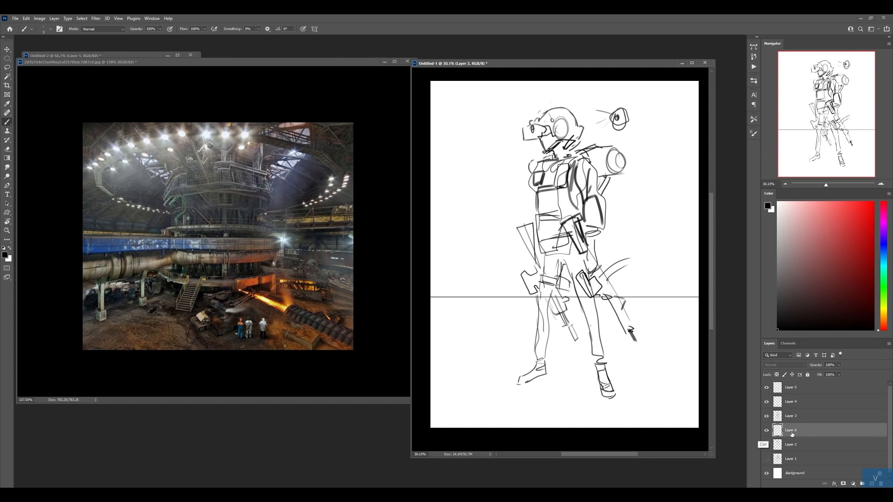
Step: Enlarge the factory image to the canvas width and lower it so its horizon meets the sketch's horizon line
{"action": "left_click_drag", "start_coordinate": [573, 276], "coordinate": [539, 330]}
{"action": "key", "text": "ctrl+t"}
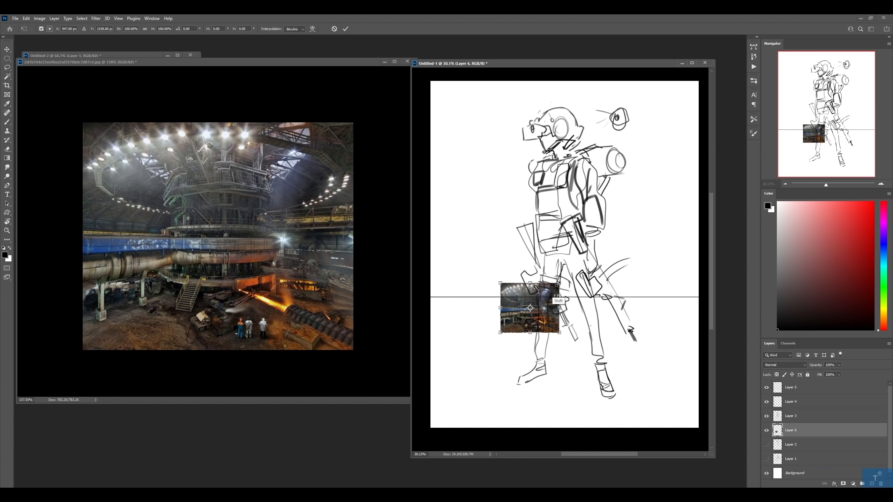
{"action": "mouse_move", "coordinate": [557, 284]}
{"action": "left_mouse_down"}
{"action": "mouse_move", "coordinate": [576, 329]}
{"action": "mouse_move", "coordinate": [569, 225]}
{"action": "mouse_move", "coordinate": [697, 276]}
{"action": "mouse_move", "coordinate": [624, 321]}
{"action": "mouse_move", "coordinate": [495, 285]}
{"action": "mouse_move", "coordinate": [539, 277]}
{"action": "mouse_move", "coordinate": [508, 299]}
{"action": "left_mouse_up"}
{"action": "key", "text": "Return"}
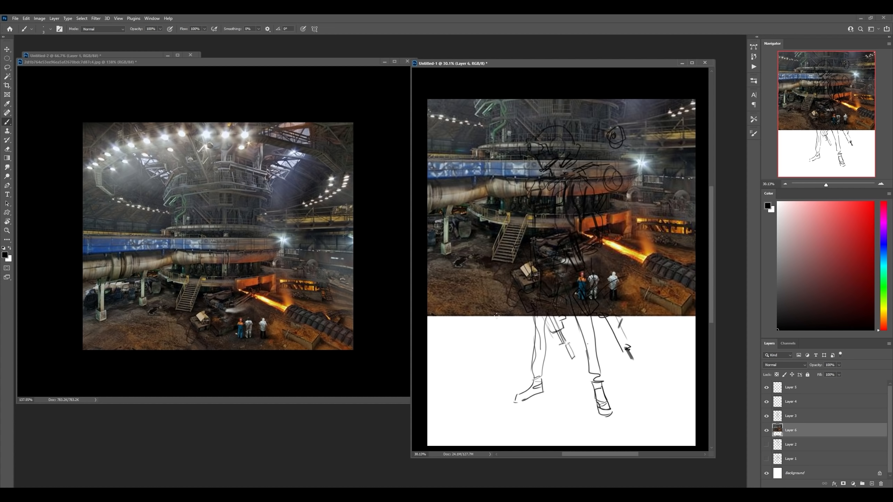
{"action": "key", "text": "ctrl+shift+alt+n"}
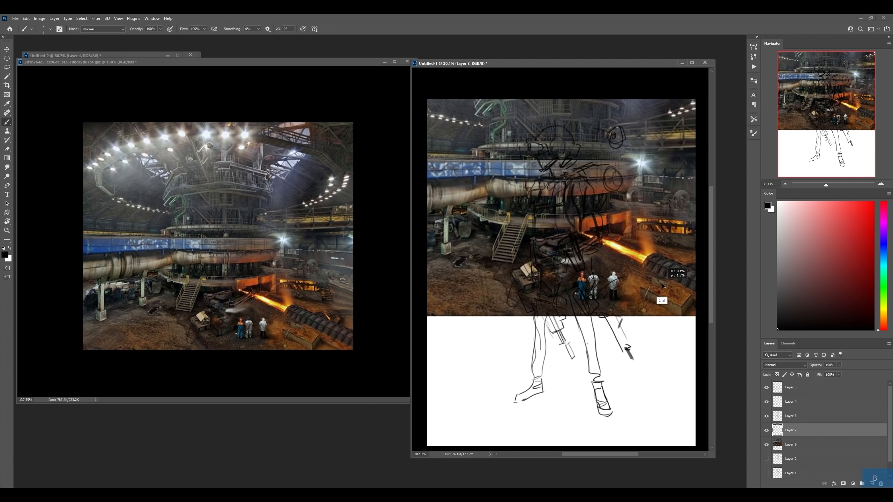
{"action": "key", "text": "ctrl+e"}
{"action": "mouse_move", "coordinate": [662, 287]}
{"action": "left_mouse_down"}
{"action": "mouse_move", "coordinate": [662, 275]}
{"action": "mouse_move", "coordinate": [648, 379]}
{"action": "mouse_move", "coordinate": [644, 317]}
{"action": "mouse_move", "coordinate": [648, 295]}
{"action": "mouse_move", "coordinate": [658, 301]}
{"action": "left_mouse_up"}
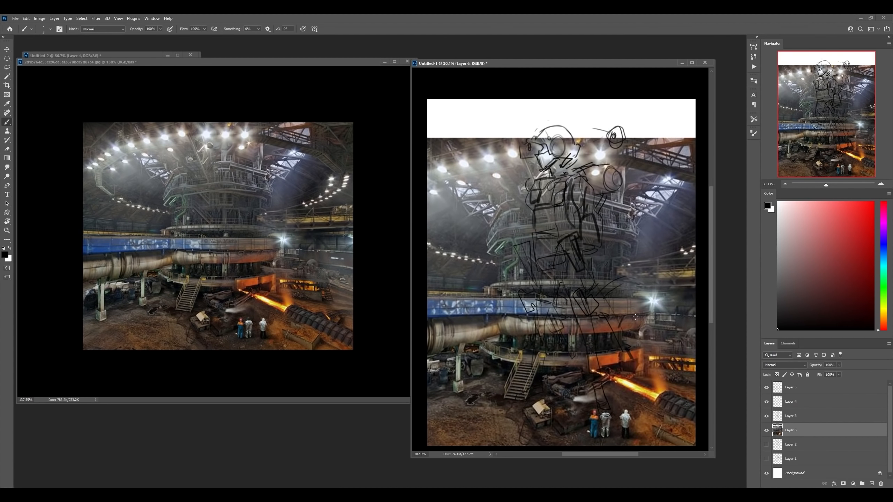
Step: Paint loose grey-blue perspective strokes on a new layer over the ground around the figure's feet
{"action": "key", "text": "ctrl+shift+alt+n"}
{"action": "key", "text": "b"}
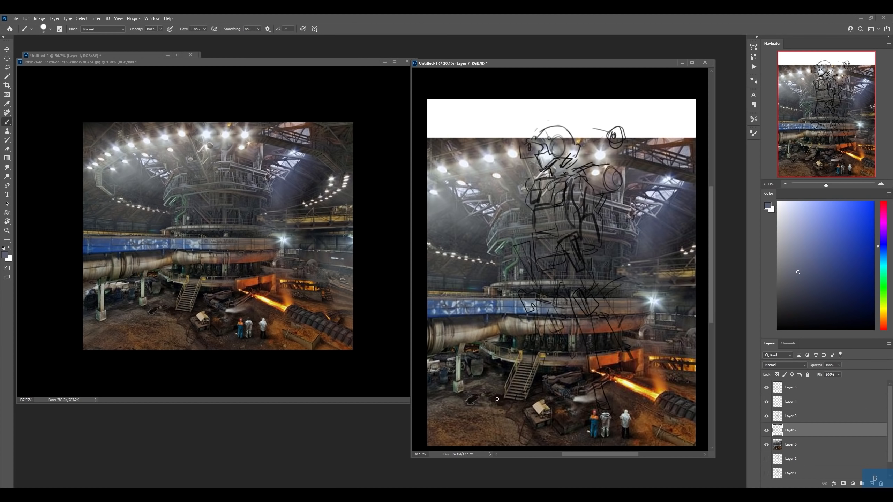
{"action": "mouse_move", "coordinate": [497, 399]}
{"action": "left_mouse_down"}
{"action": "mouse_move", "coordinate": [563, 392]}
{"action": "mouse_move", "coordinate": [643, 439]}
{"action": "mouse_move", "coordinate": [485, 445]}
{"action": "mouse_move", "coordinate": [538, 403]}
{"action": "mouse_move", "coordinate": [710, 434]}
{"action": "left_mouse_up"}
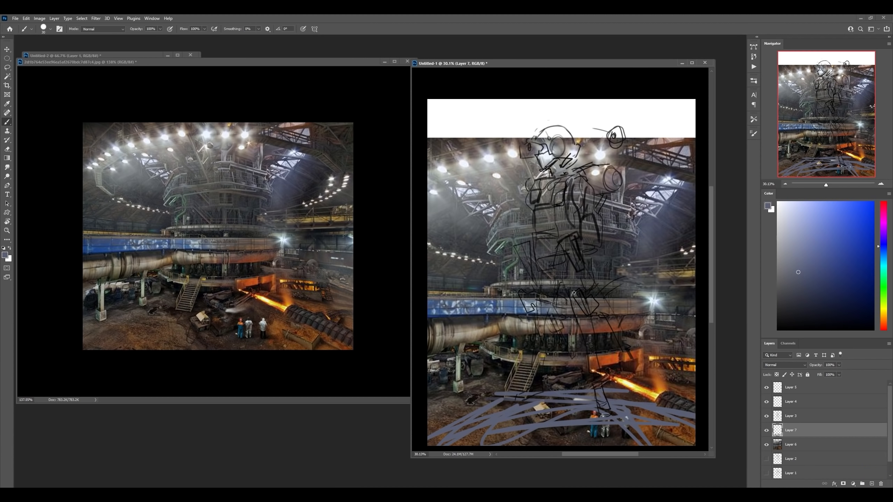
Step: Delete the ground strokes layer and the factory image layer, and add an empty layer beneath the sketch layers
{"action": "key", "text": "ctrl+shift+d"}
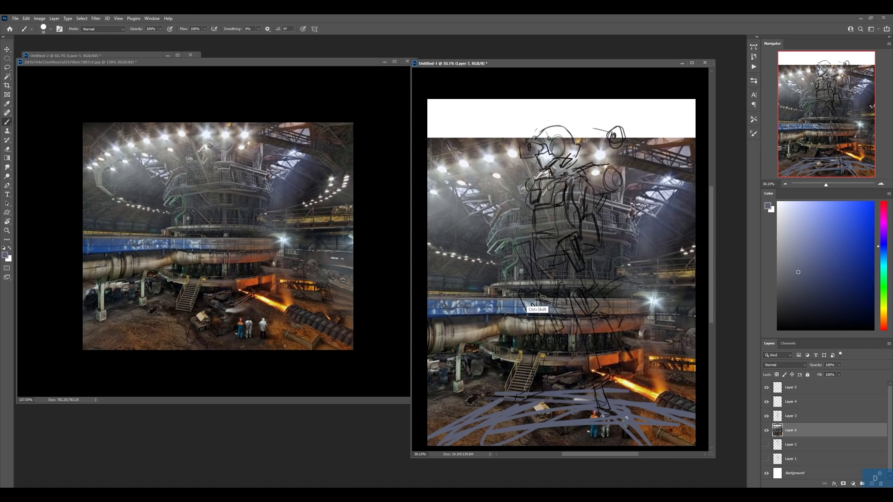
{"action": "key", "text": "ctrl+shift+d"}
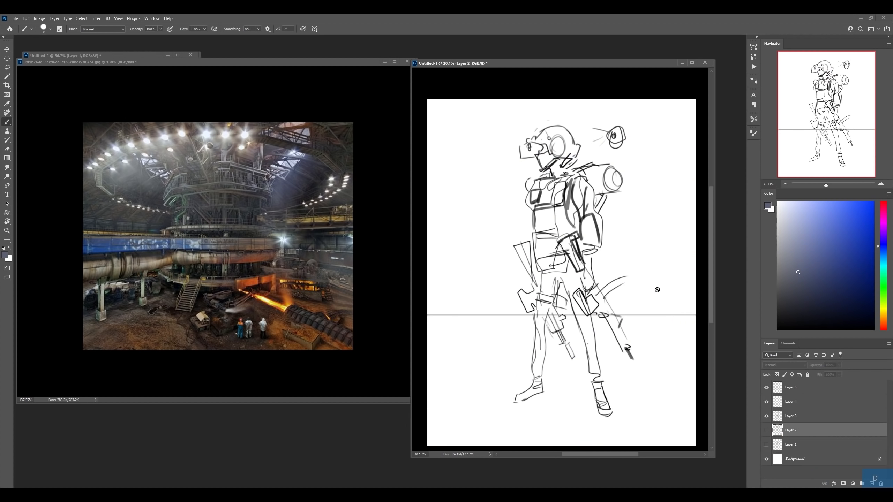
{"action": "key", "text": "ctrl+alt+1"}
Step: Clear the selection in the factory photo, zoom it out to about 75.7%, and zoom the sketch out to 24.17%
{"action": "key", "text": "z"}
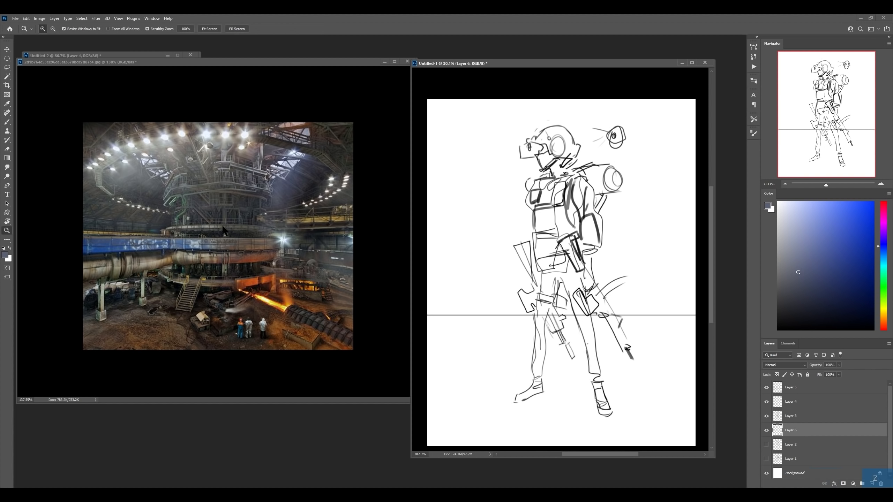
{"action": "left_click", "coordinate": [233, 235]}
{"action": "left_click_drag", "start_coordinate": [253, 222], "coordinate": [234, 226]}
{"action": "key", "text": "ctrl+d"}
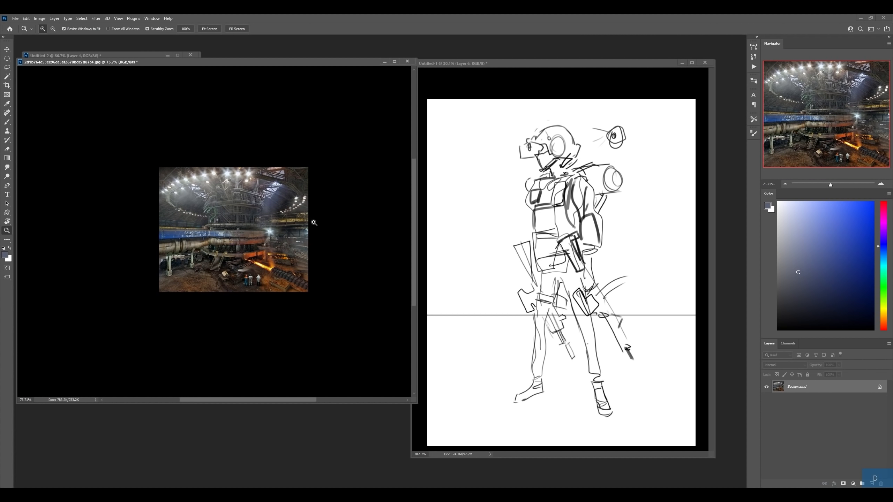
{"action": "left_click", "coordinate": [628, 246]}
{"action": "left_click_drag", "start_coordinate": [631, 259], "coordinate": [619, 260]}
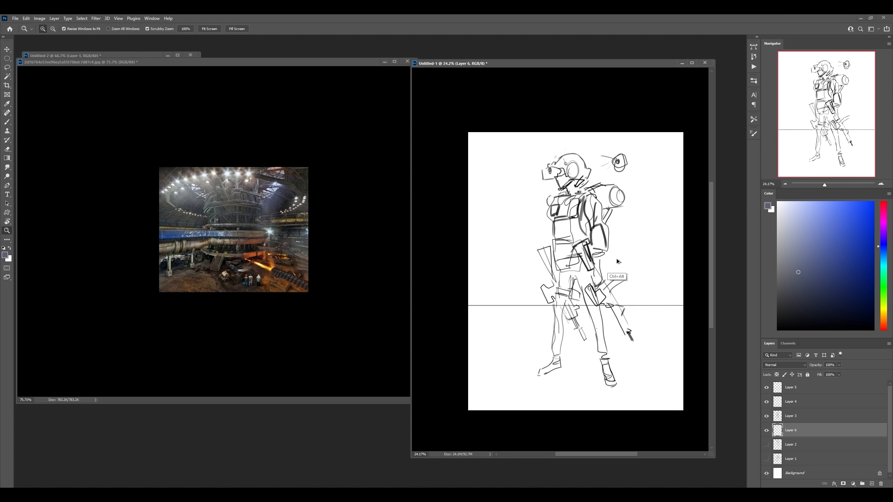
Step: On a new layer, draw loose vertical lines on both sides of the figure as the edges of a large column
{"action": "key", "text": "ctrl+alt+1"}
{"action": "key", "text": "b"}
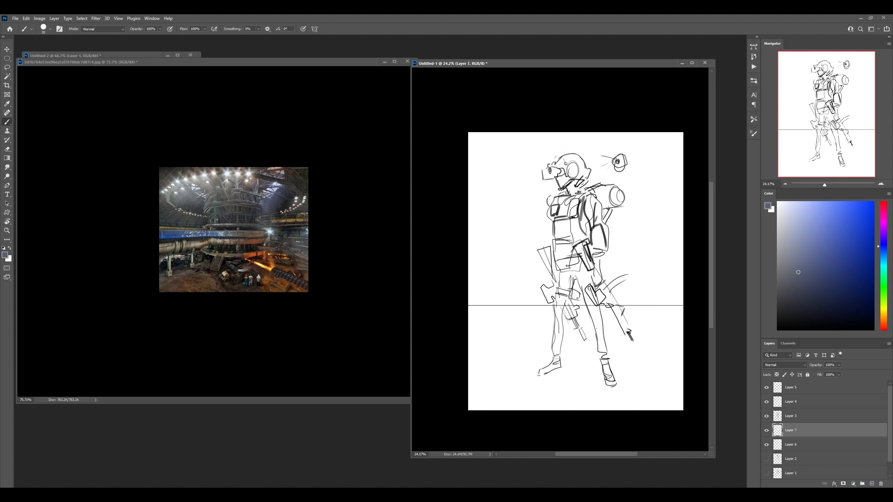
{"action": "mouse_move", "coordinate": [530, 247]}
{"action": "left_mouse_down"}
{"action": "mouse_move", "coordinate": [526, 340]}
{"action": "mouse_move", "coordinate": [531, 236]}
{"action": "mouse_move", "coordinate": [533, 318]}
{"action": "left_mouse_up"}
{"action": "left_click_drag", "start_coordinate": [624, 238], "coordinate": [627, 335]}
{"action": "left_click_drag", "start_coordinate": [622, 256], "coordinate": [633, 343]}
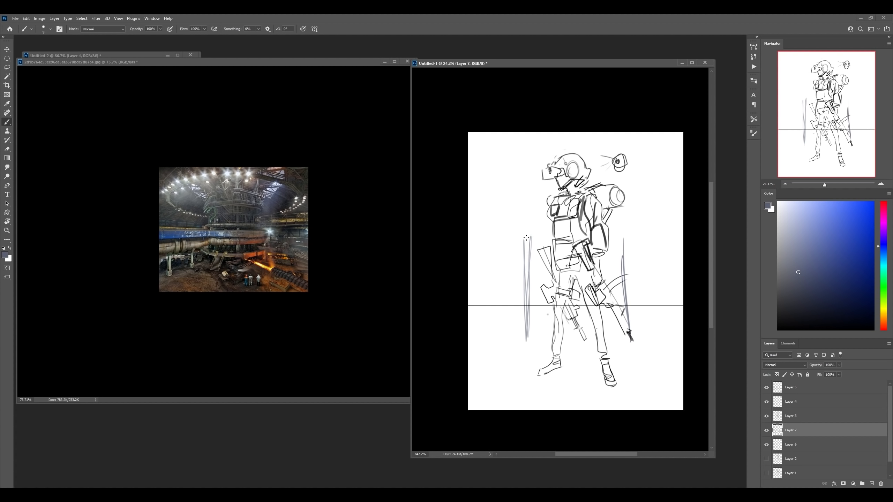
{"action": "key", "text": "d"}
{"action": "left_click_drag", "start_coordinate": [527, 210], "coordinate": [521, 348]}
{"action": "left_click_drag", "start_coordinate": [621, 212], "coordinate": [629, 337]}
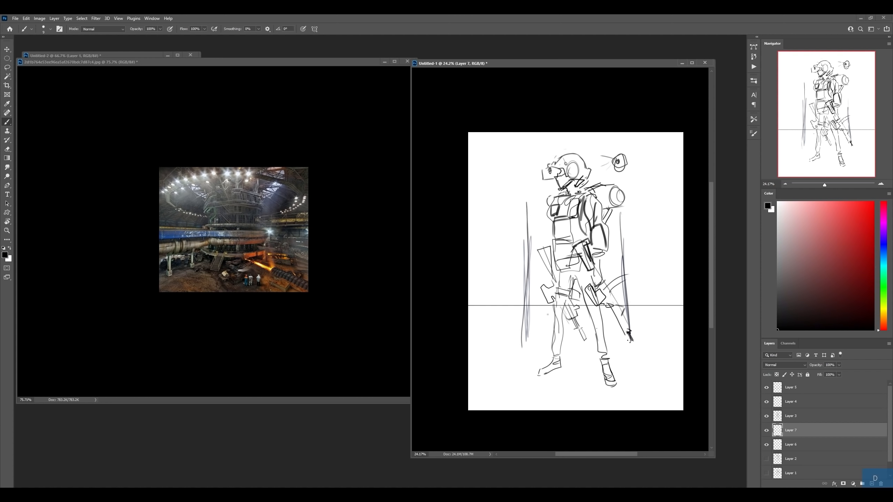
{"action": "left_click_drag", "start_coordinate": [625, 304], "coordinate": [634, 355]}
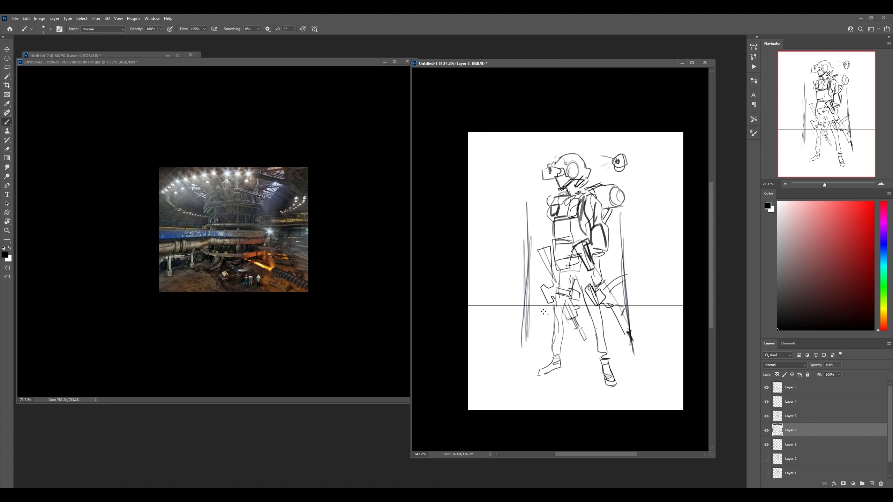
Step: Draw curved contour lines across the column from the figure's hips up to the canvas top, following the horizon's perspective
{"action": "left_click_drag", "start_coordinate": [526, 306], "coordinate": [627, 302]}
{"action": "key", "text": "ctrl+z"}
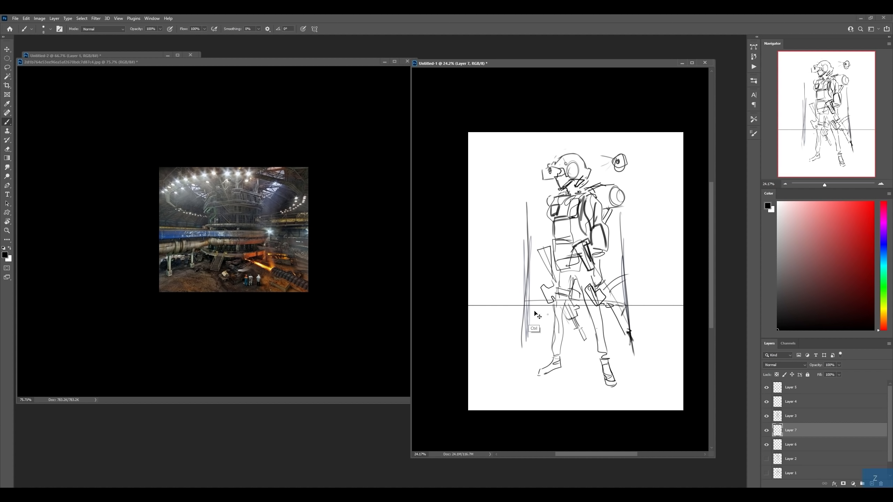
{"action": "mouse_move", "coordinate": [522, 305]}
{"action": "left_mouse_down"}
{"action": "mouse_move", "coordinate": [623, 306]}
{"action": "mouse_move", "coordinate": [524, 310]}
{"action": "mouse_move", "coordinate": [624, 297]}
{"action": "mouse_move", "coordinate": [534, 299]}
{"action": "mouse_move", "coordinate": [624, 297]}
{"action": "mouse_move", "coordinate": [535, 285]}
{"action": "mouse_move", "coordinate": [609, 274]}
{"action": "mouse_move", "coordinate": [527, 278]}
{"action": "mouse_move", "coordinate": [611, 274]}
{"action": "mouse_move", "coordinate": [539, 255]}
{"action": "mouse_move", "coordinate": [617, 257]}
{"action": "left_mouse_up"}
{"action": "key", "text": "ctrl+z"}
{"action": "left_click_drag", "start_coordinate": [522, 243], "coordinate": [625, 238]}
{"action": "mouse_move", "coordinate": [522, 223]}
{"action": "left_mouse_down"}
{"action": "mouse_move", "coordinate": [555, 210]}
{"action": "mouse_move", "coordinate": [620, 213]}
{"action": "left_mouse_up"}
{"action": "left_click_drag", "start_coordinate": [531, 185], "coordinate": [628, 175]}
{"action": "mouse_move", "coordinate": [534, 164]}
{"action": "left_mouse_down"}
{"action": "mouse_move", "coordinate": [600, 157]}
{"action": "mouse_move", "coordinate": [638, 169]}
{"action": "left_mouse_up"}
{"action": "left_click_drag", "start_coordinate": [530, 153], "coordinate": [625, 154]}
{"action": "left_click_drag", "start_coordinate": [541, 140], "coordinate": [600, 135]}
{"action": "key", "text": "b"}
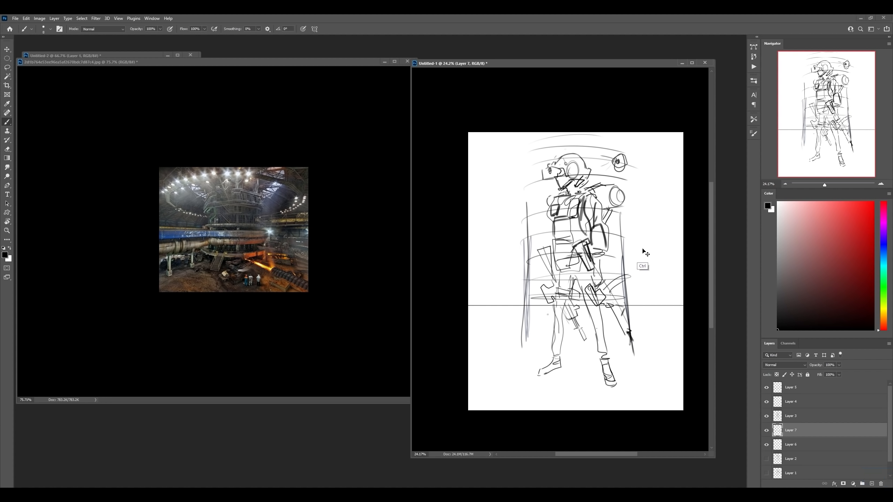
Step: Widen the column sketch to the right and draw downward-bulging contour arcs across it below the horizon line
{"action": "key", "text": "ctrl+t"}
{"action": "left_click_drag", "start_coordinate": [639, 245], "coordinate": [654, 246]}
{"action": "key", "text": "Return"}
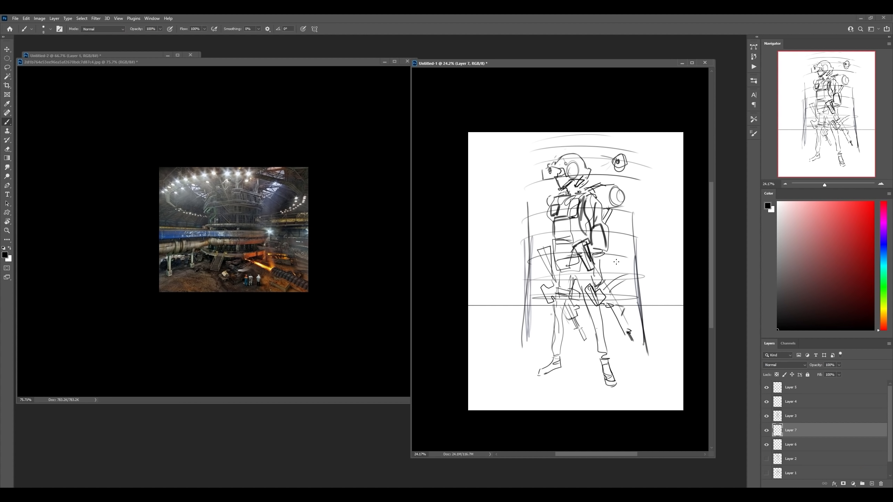
{"action": "key", "text": "b"}
{"action": "left_click_drag", "start_coordinate": [525, 314], "coordinate": [645, 314]}
{"action": "left_click_drag", "start_coordinate": [521, 341], "coordinate": [649, 340]}
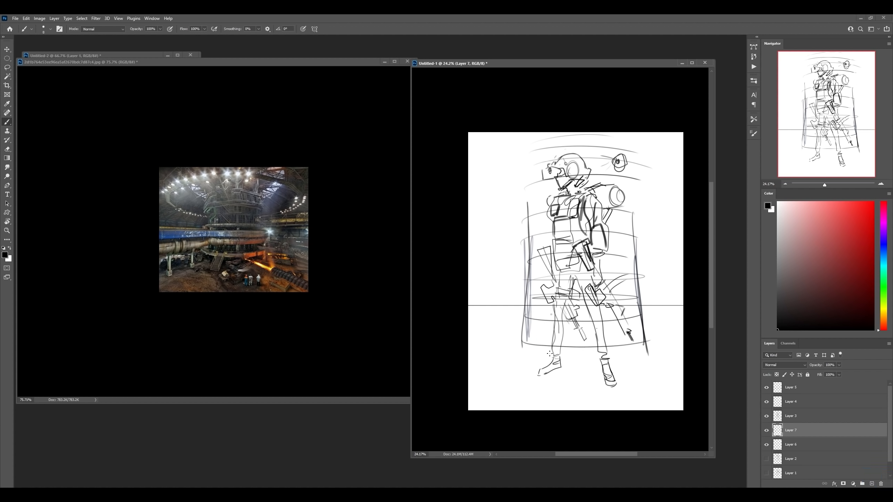
{"action": "left_click_drag", "start_coordinate": [521, 360], "coordinate": [650, 359]}
Step: Draw several slightly sloping ground lines across the full canvas width behind the figure's feet
{"action": "left_click_drag", "start_coordinate": [460, 352], "coordinate": [689, 369]}
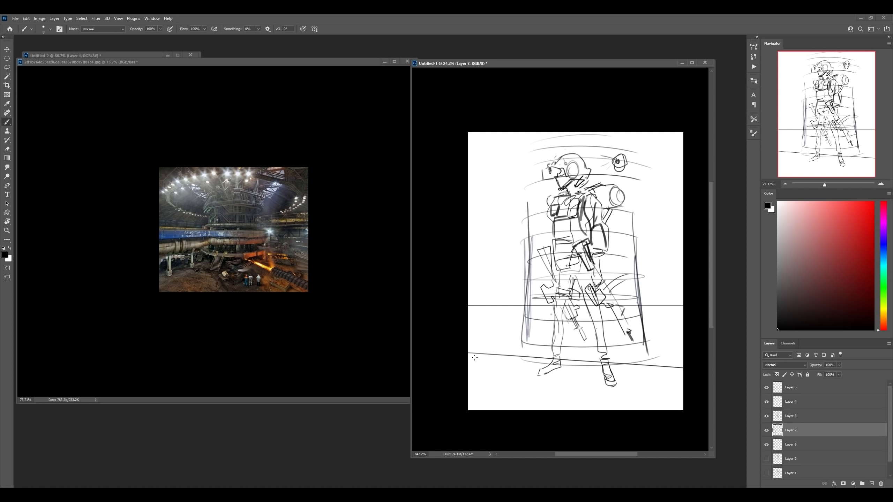
{"action": "left_click_drag", "start_coordinate": [467, 351], "coordinate": [683, 370]}
{"action": "mouse_move", "coordinate": [683, 372]}
{"action": "left_mouse_down"}
{"action": "mouse_move", "coordinate": [468, 361]}
{"action": "mouse_move", "coordinate": [674, 373]}
{"action": "mouse_move", "coordinate": [515, 353]}
{"action": "left_mouse_up"}
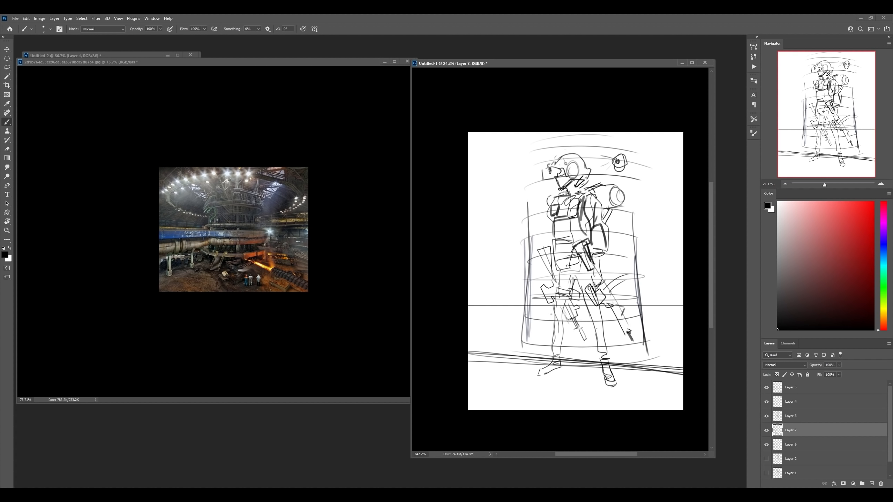
Step: On a new layer, sketch a wide elliptical ring around the column's upper part and tidy its rim
{"action": "key", "text": "ctrl+shift+alt+n"}
{"action": "key", "text": "b"}
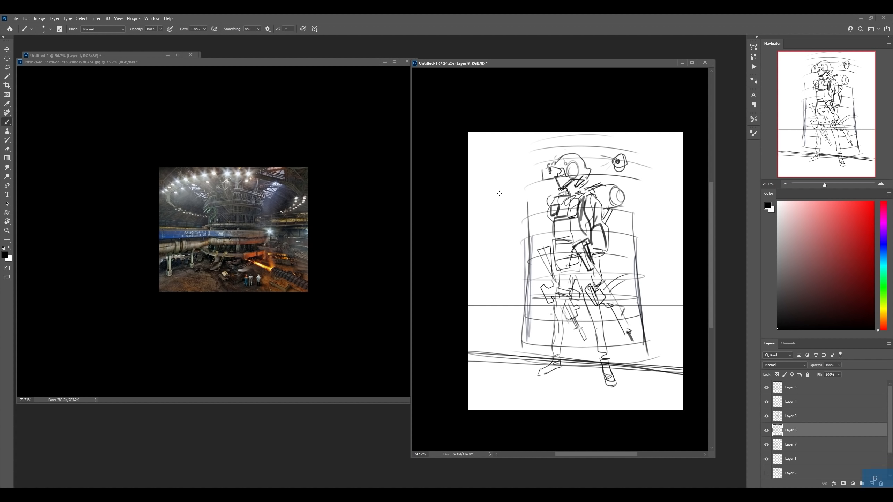
{"action": "left_click_drag", "start_coordinate": [481, 210], "coordinate": [524, 218]}
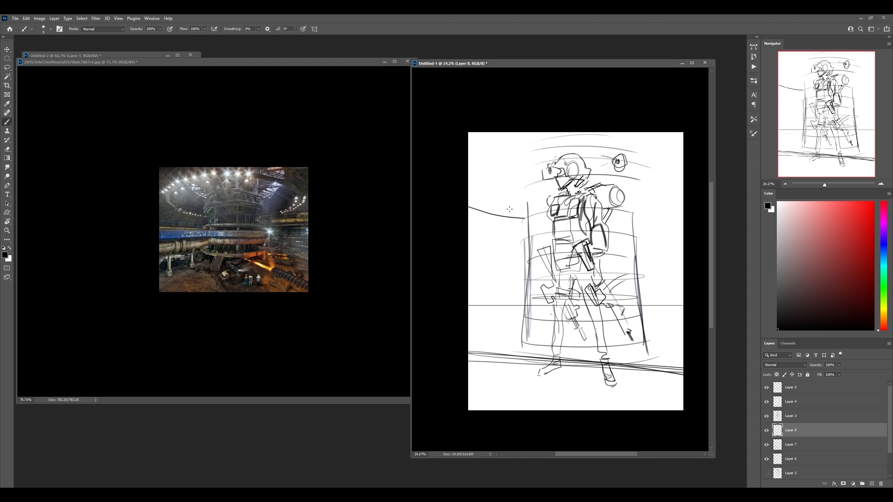
{"action": "mouse_move", "coordinate": [499, 149]}
{"action": "left_mouse_down"}
{"action": "mouse_move", "coordinate": [657, 146]}
{"action": "mouse_move", "coordinate": [668, 197]}
{"action": "mouse_move", "coordinate": [639, 216]}
{"action": "mouse_move", "coordinate": [683, 207]}
{"action": "left_mouse_up"}
{"action": "left_click_drag", "start_coordinate": [645, 211], "coordinate": [678, 201]}
{"action": "key", "text": "e"}
{"action": "left_click_drag", "start_coordinate": [678, 156], "coordinate": [682, 164]}
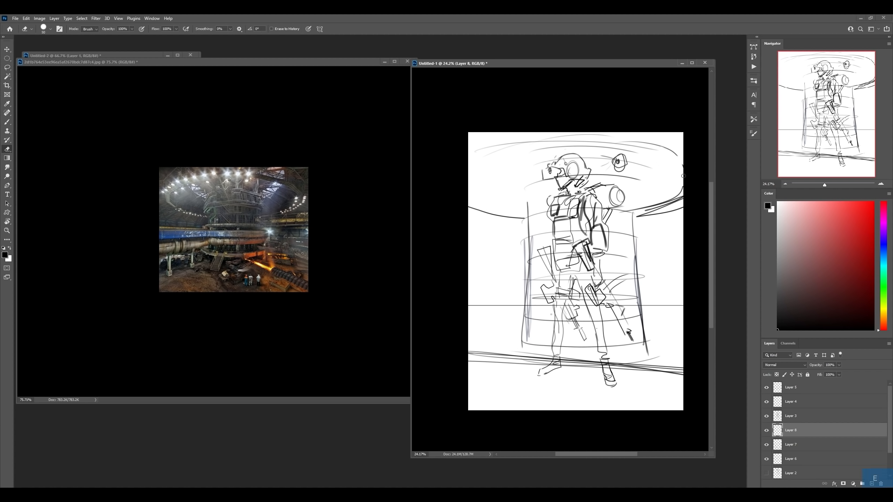
{"action": "key", "text": "b"}
{"action": "left_click_drag", "start_coordinate": [625, 147], "coordinate": [631, 146]}
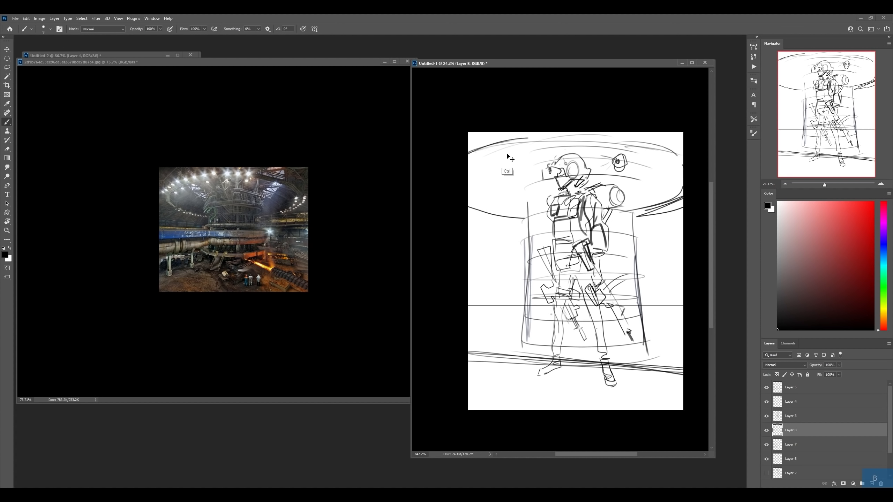
Step: Shift the ring slightly downward and draw small round lamps along the left part of its upper rim
{"action": "mouse_move", "coordinate": [507, 155]}
{"action": "left_mouse_down"}
{"action": "mouse_move", "coordinate": [508, 164]}
{"action": "mouse_move", "coordinate": [474, 166]}
{"action": "left_mouse_up"}
{"action": "key", "text": "b"}
{"action": "left_click_drag", "start_coordinate": [486, 161], "coordinate": [533, 150]}
{"action": "left_click_drag", "start_coordinate": [552, 145], "coordinate": [551, 149]}
{"action": "left_click_drag", "start_coordinate": [570, 143], "coordinate": [579, 174]}
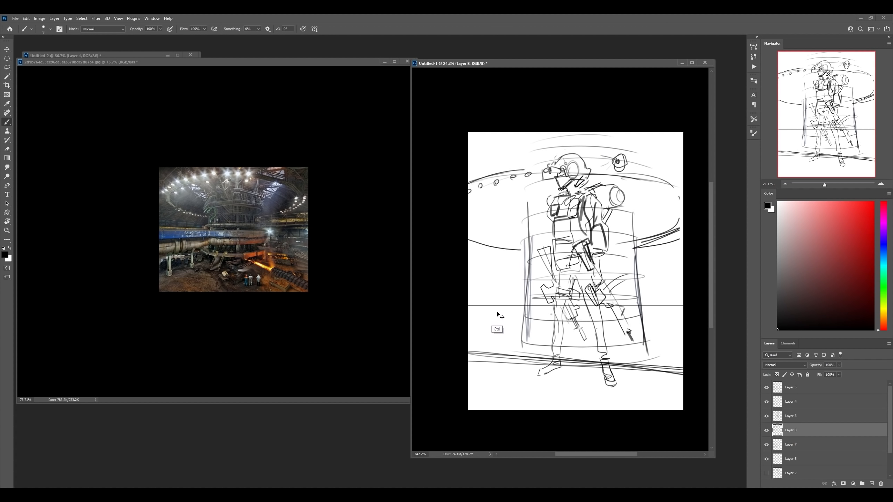
{"action": "key", "text": "ctrl+z"}
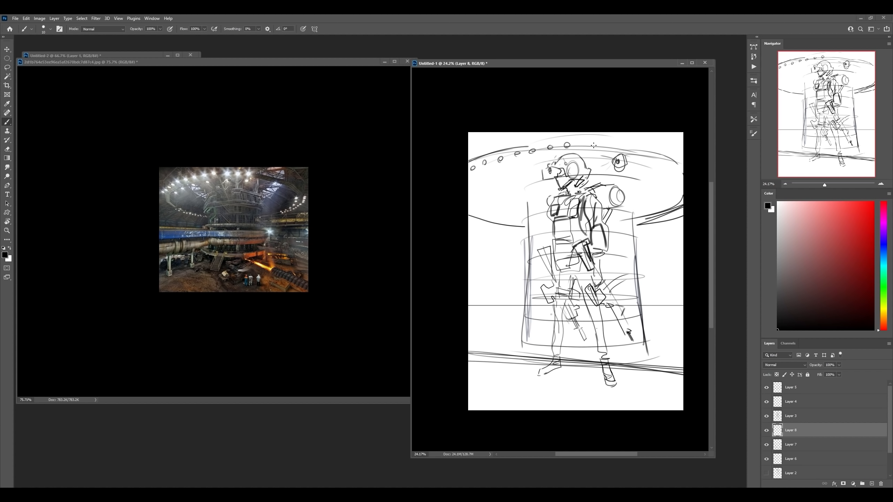
Step: Continue the lamps toward the right and redraw the ring's upper right rim with heavier lines
{"action": "key", "text": "bracketleft"}
{"action": "mouse_move", "coordinate": [608, 145]}
{"action": "left_mouse_down"}
{"action": "mouse_move", "coordinate": [650, 157]}
{"action": "mouse_move", "coordinate": [639, 162]}
{"action": "left_mouse_up"}
{"action": "mouse_move", "coordinate": [649, 157]}
{"action": "left_mouse_down"}
{"action": "mouse_move", "coordinate": [649, 165]}
{"action": "mouse_move", "coordinate": [683, 166]}
{"action": "left_mouse_up"}
{"action": "key", "text": "bracketright"}
{"action": "left_click_drag", "start_coordinate": [647, 152], "coordinate": [683, 163]}
{"action": "key", "text": "bracketright"}
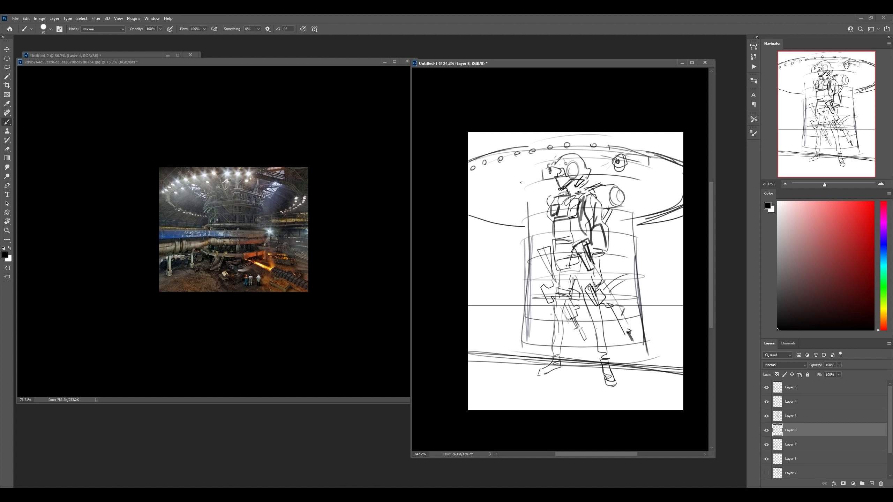
{"action": "key", "text": "bracketleft"}
{"action": "left_click_drag", "start_coordinate": [471, 173], "coordinate": [564, 152]}
{"action": "key", "text": "ctrl+z"}
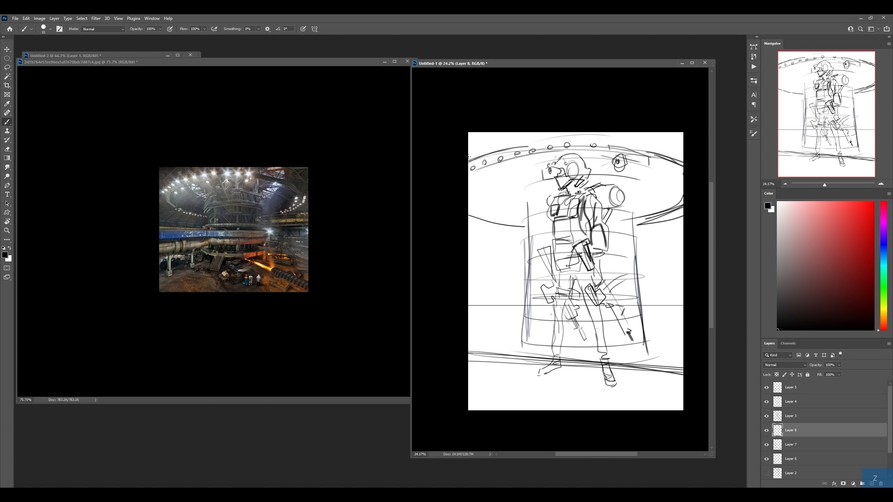
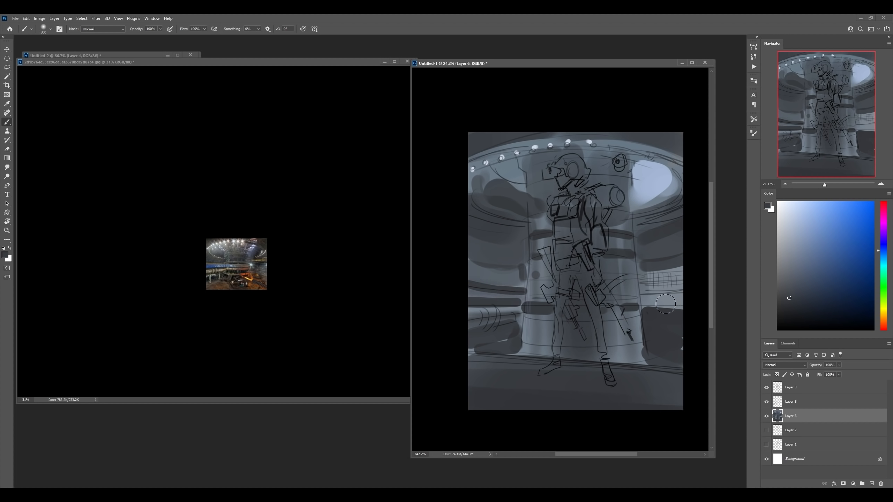
Step: Add a new layer above the painted background layer and set its blending mode to Overlay
{"action": "left_click_drag", "start_coordinate": [665, 304], "coordinate": [663, 308]}
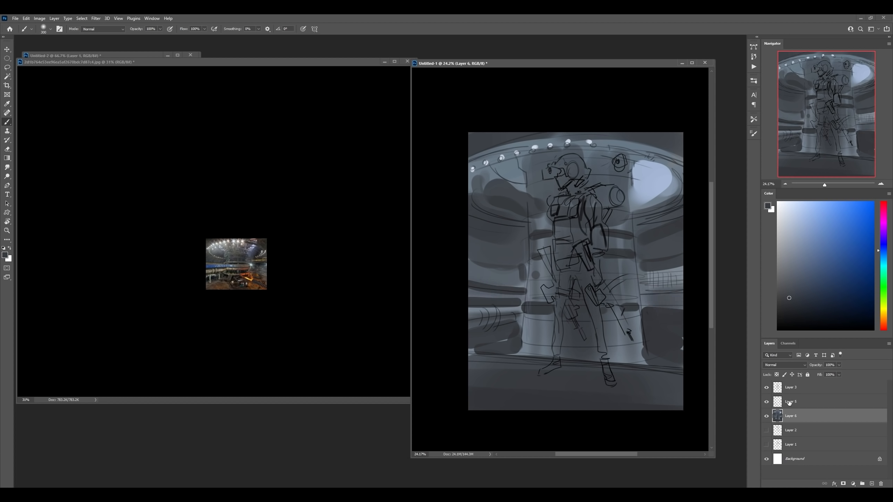
{"action": "key", "text": "ctrl+alt+1"}
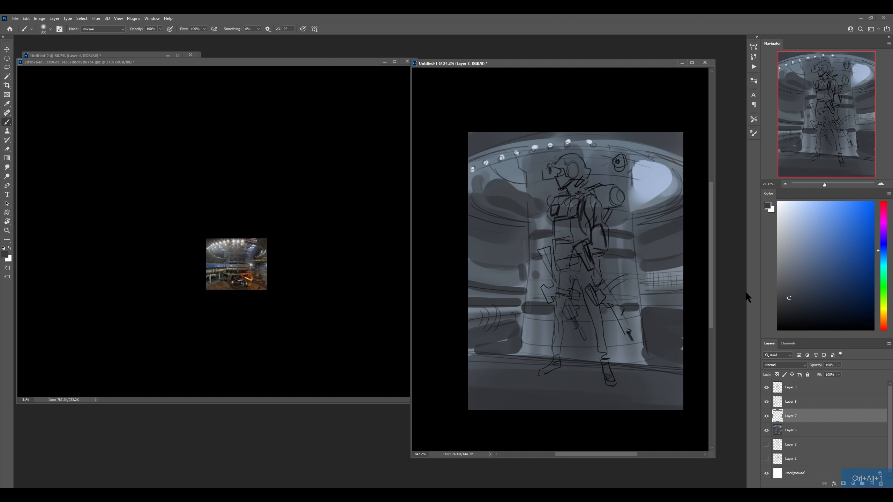
{"action": "left_click", "coordinate": [787, 366]}
{"action": "left_click", "coordinate": [781, 385]}
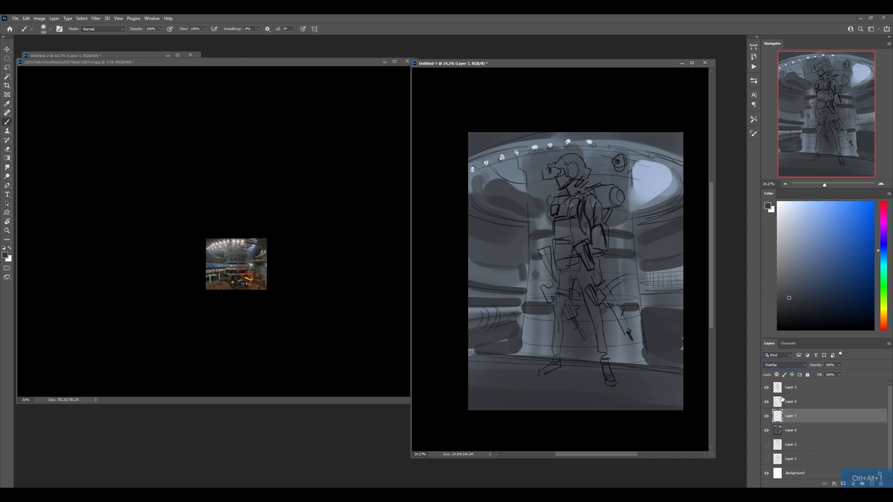
Step: Paint a light orange glow over the ground and the column's base with a greatly enlarged soft brush
{"action": "left_click", "coordinate": [882, 322]}
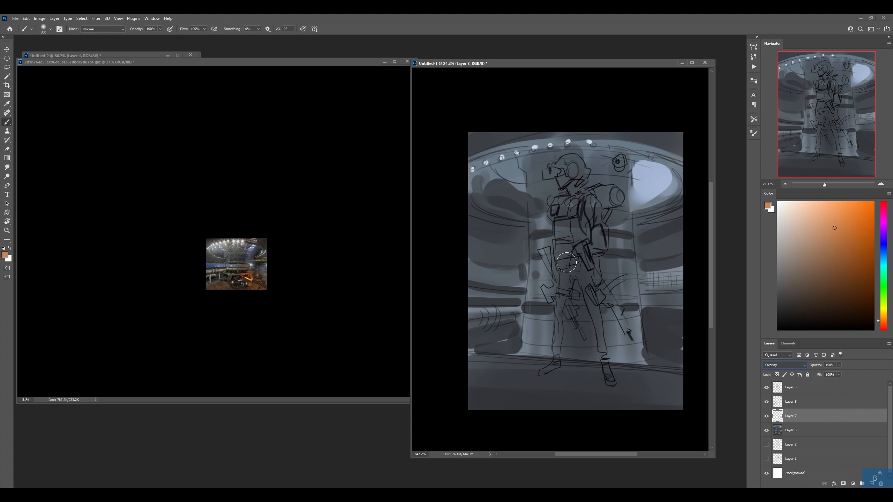
{"action": "key", "text": "bracketright"}
{"action": "key", "text": "bracketright"}
{"action": "key", "text": "bracketright"}
{"action": "key", "text": "bracketright"}
{"action": "key", "text": "bracketright"}
{"action": "key", "text": "bracketright"}
{"action": "key", "text": "bracketright"}
{"action": "key", "text": "bracketright"}
{"action": "key", "text": "bracketright"}
{"action": "key", "text": "bracketright"}
{"action": "key", "text": "bracketright"}
{"action": "key", "text": "bracketright"}
{"action": "key", "text": "bracketright"}
{"action": "key", "text": "bracketright"}
{"action": "key", "text": "bracketright"}
{"action": "key", "text": "bracketright"}
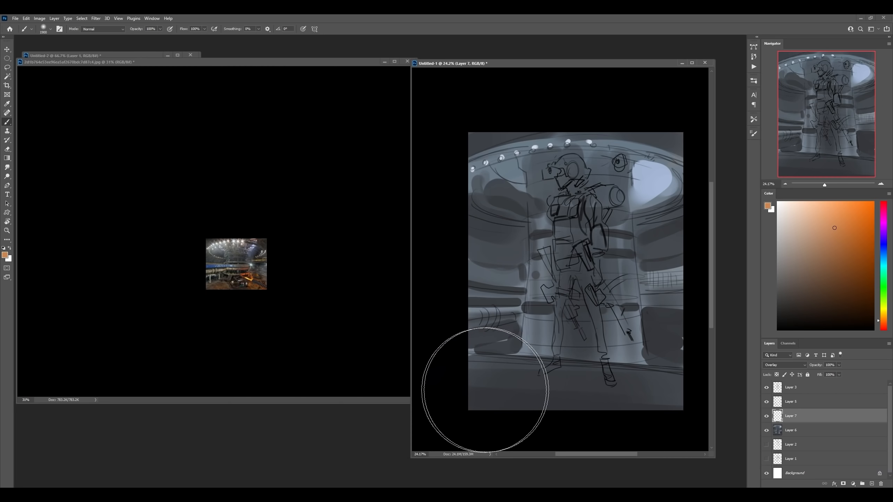
{"action": "mouse_move", "coordinate": [484, 390]}
{"action": "left_mouse_down"}
{"action": "mouse_move", "coordinate": [665, 383]}
{"action": "mouse_move", "coordinate": [678, 343]}
{"action": "left_mouse_up"}
Step: Darken the brush colour to deep brown-orange and tint the figure's legs and the lower column with it
{"action": "left_click", "coordinate": [850, 284]}
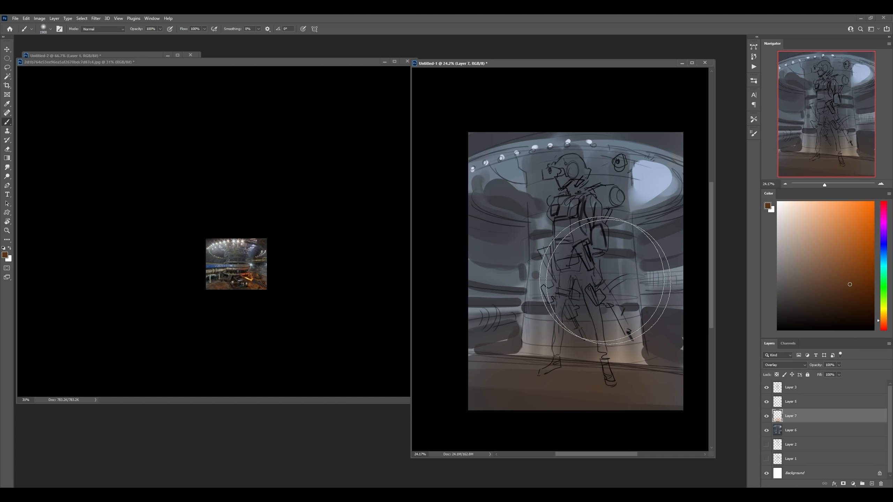
{"action": "left_click_drag", "start_coordinate": [601, 280], "coordinate": [529, 339]}
{"action": "left_click_drag", "start_coordinate": [626, 296], "coordinate": [607, 345]}
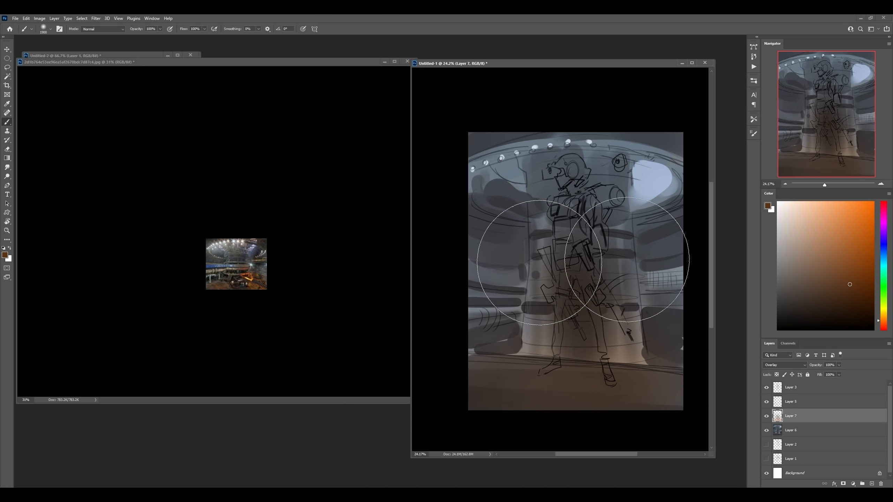
Step: Paint the same brown tint along the top edge and upper corners of the background, with a progressively smaller brush
{"action": "key", "text": "bracketleft"}
{"action": "key", "text": "bracketleft"}
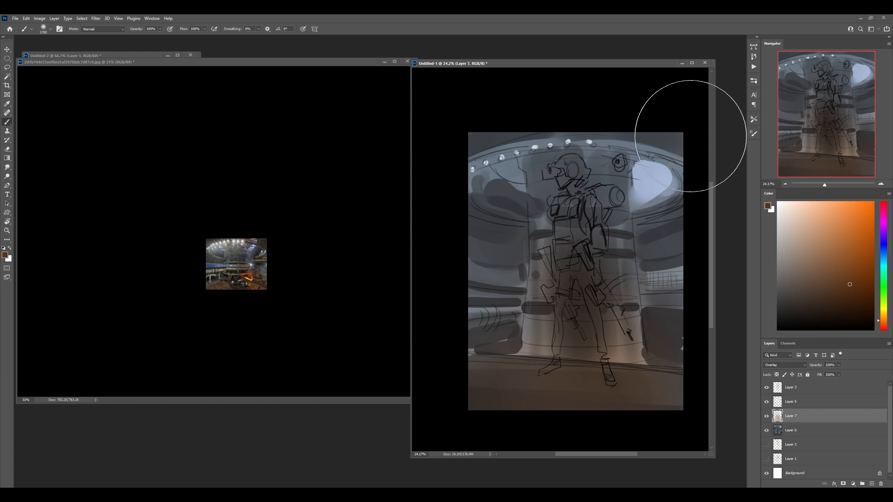
{"action": "mouse_move", "coordinate": [669, 125]}
{"action": "left_mouse_down"}
{"action": "mouse_move", "coordinate": [508, 109]}
{"action": "mouse_move", "coordinate": [495, 116]}
{"action": "left_mouse_up"}
{"action": "key", "text": "bracketleft"}
{"action": "key", "text": "bracketleft"}
{"action": "key", "text": "bracketleft"}
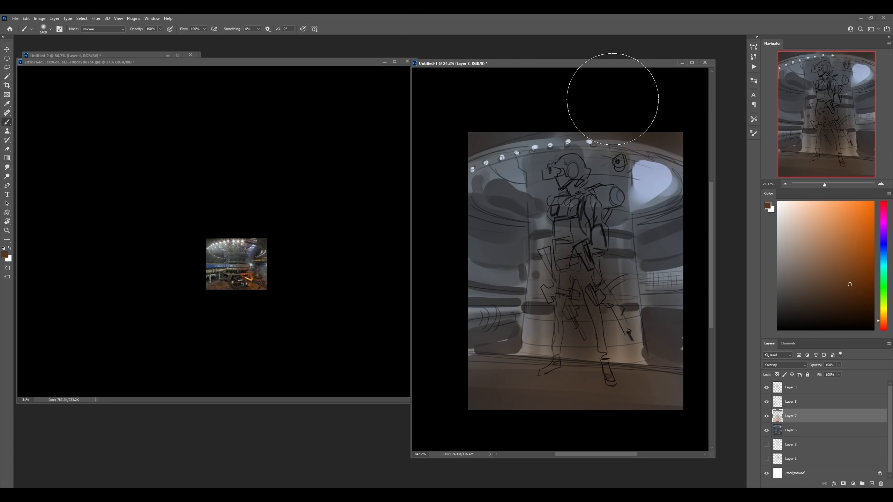
{"action": "left_click", "coordinate": [246, 62]}
{"action": "left_click", "coordinate": [646, 140]}
{"action": "key", "text": "bracketleft"}
{"action": "key", "text": "bracketleft"}
{"action": "key", "text": "bracketleft"}
{"action": "key", "text": "bracketleft"}
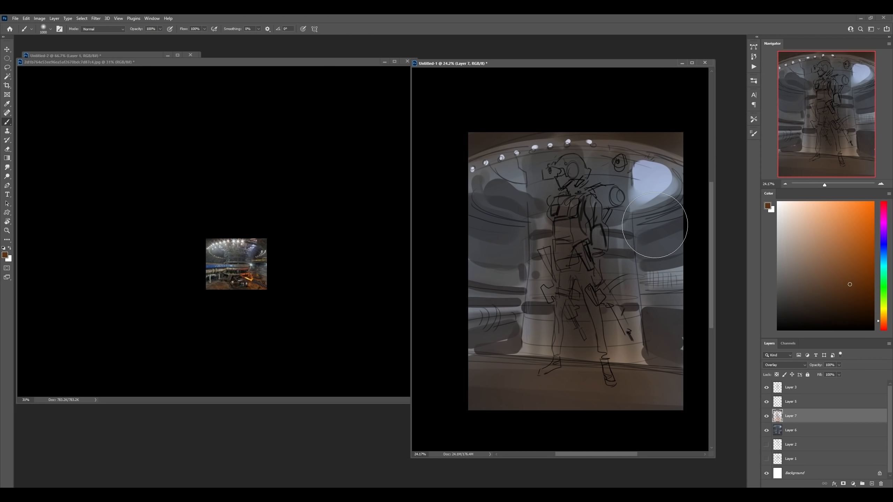
Step: Merge the Overlay tint layer down into the painted background layer
{"action": "key", "text": "z"}
{"action": "left_click_drag", "start_coordinate": [639, 277], "coordinate": [658, 282]}
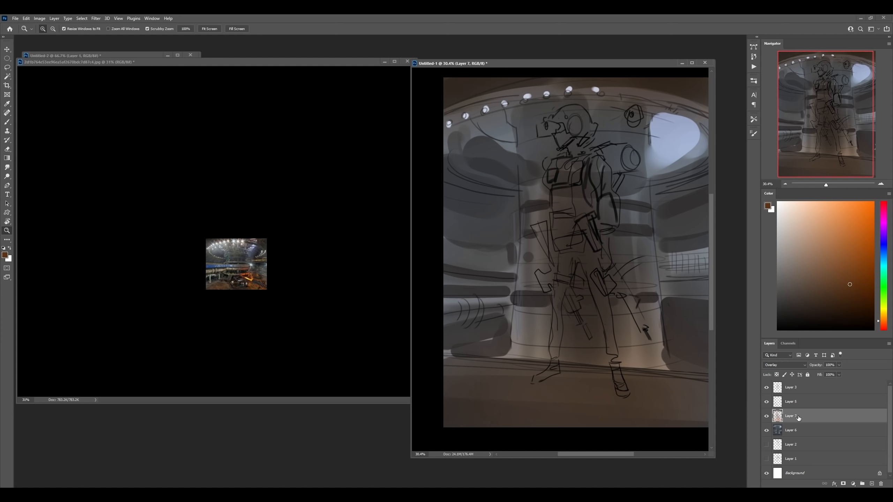
{"action": "key", "text": "ctrl+e"}
{"action": "key", "text": "z"}
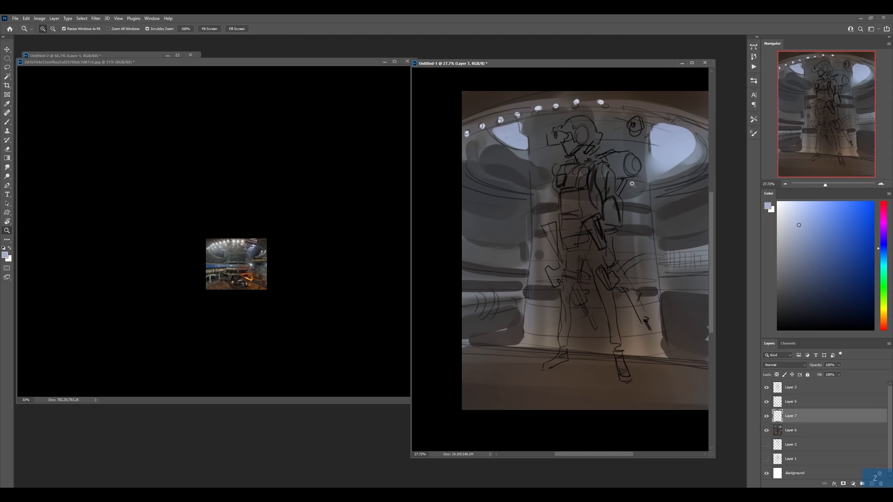
{"action": "left_click_drag", "start_coordinate": [631, 183], "coordinate": [618, 184]}
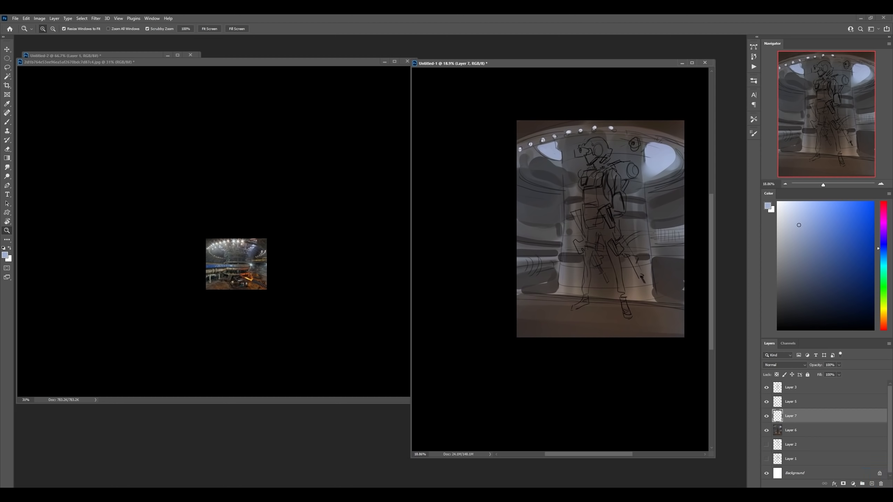
Step: Bring up the officer reference photo in GestureDrawing to check it, and move its window off this screen
{"action": "key", "text": "alt+Tab"}
{"action": "left_click_drag", "start_coordinate": [413, 153], "coordinate": [289, 134]}
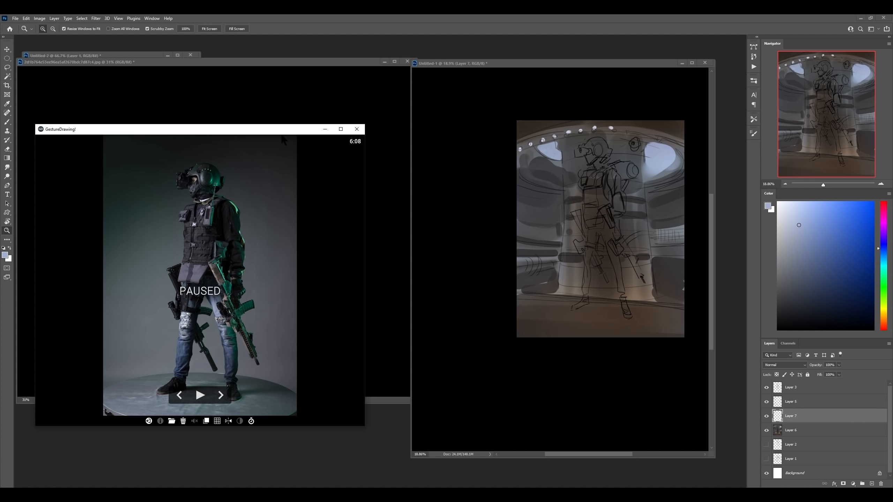
{"action": "left_click_drag", "start_coordinate": [273, 127], "coordinate": [892, 106]}
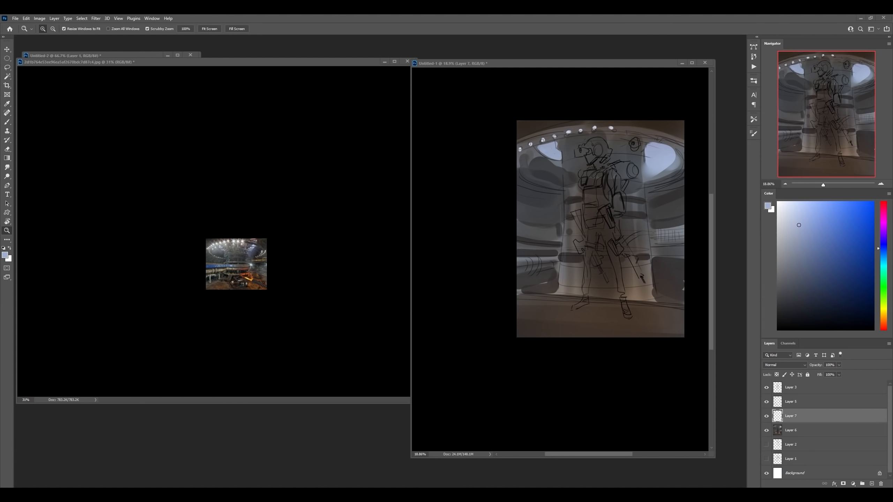
Step: Zoom the painting to 25.94% and enlarge the factory photo to about 188% to examine its tower and pipes
{"action": "left_click_drag", "start_coordinate": [561, 175], "coordinate": [582, 175]}
{"action": "left_click_drag", "start_coordinate": [634, 200], "coordinate": [595, 196]}
{"action": "left_click", "coordinate": [214, 252]}
{"action": "key", "text": "z"}
{"action": "left_click_drag", "start_coordinate": [214, 252], "coordinate": [262, 245]}
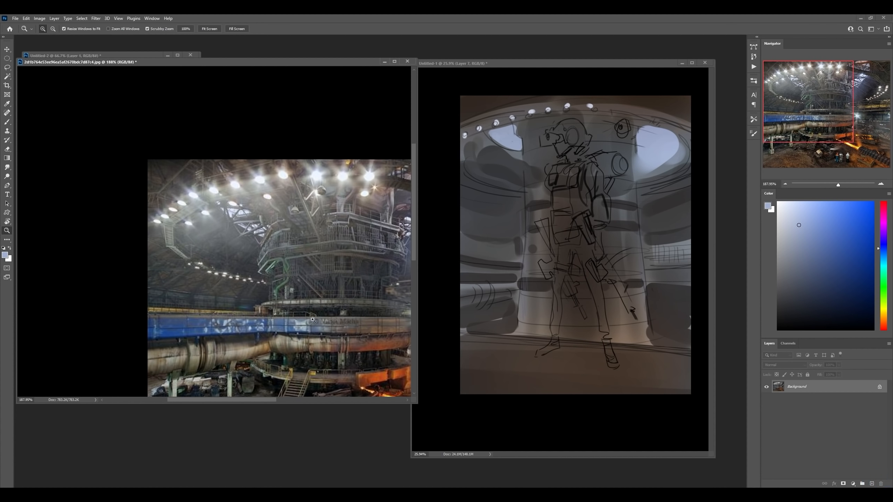
Step: Check the lower part of the factory photo and add a Lighten layer above the painted background in the painting
{"action": "left_click_drag", "start_coordinate": [343, 341], "coordinate": [287, 270]}
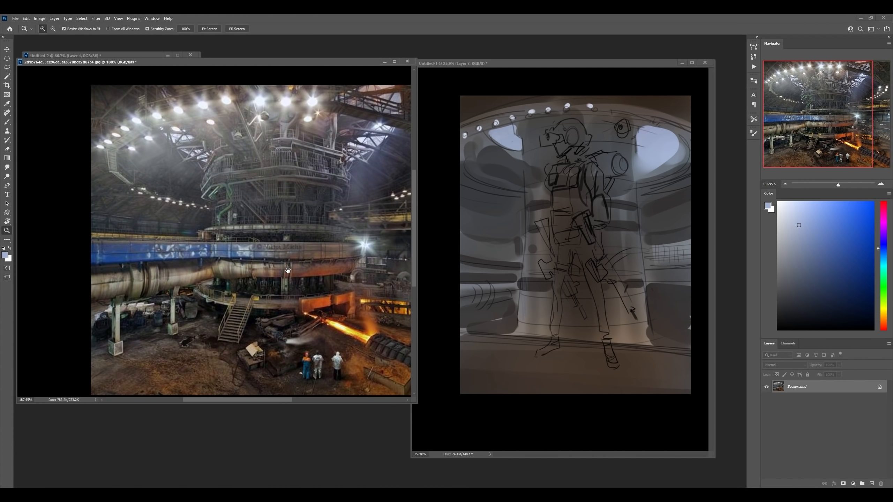
{"action": "left_click", "coordinate": [591, 295]}
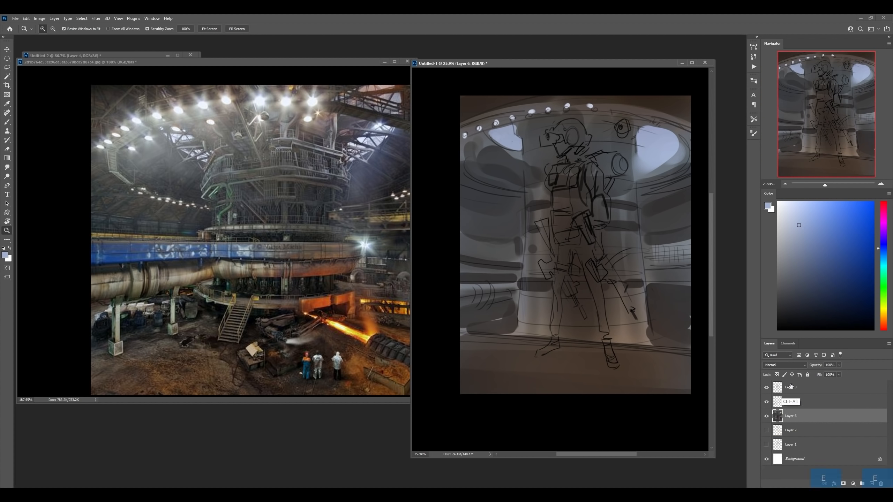
{"action": "left_click", "coordinate": [788, 365]}
{"action": "left_click", "coordinate": [787, 367]}
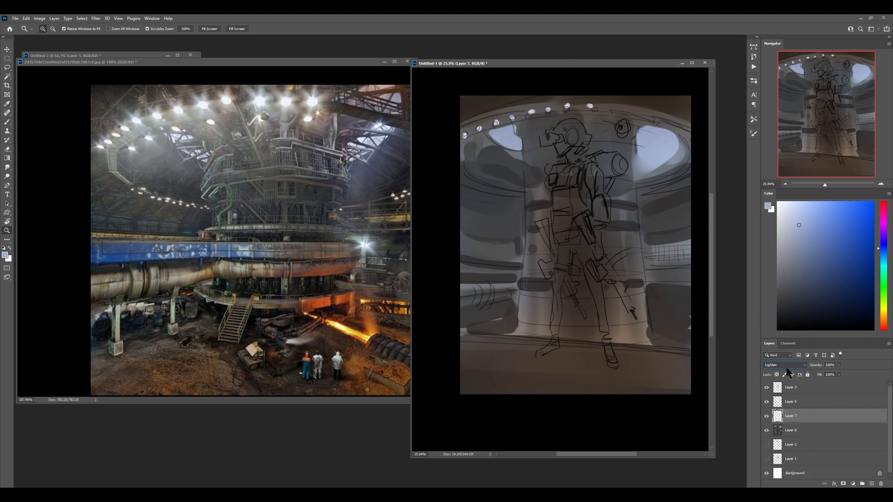
Step: Paint a soft dark blue glow across the upper tower and walls on the Lighten layer with a large soft brush
{"action": "left_click_drag", "start_coordinate": [638, 271], "coordinate": [655, 271]}
{"action": "key", "text": "b"}
{"action": "left_click_drag", "start_coordinate": [513, 179], "coordinate": [516, 220]}
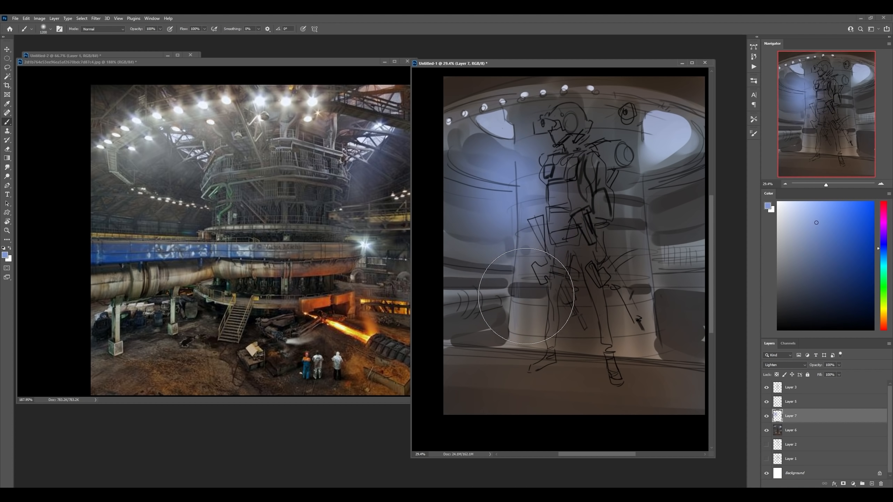
{"action": "key", "text": "ctrl+z"}
{"action": "mouse_move", "coordinate": [566, 253]}
{"action": "left_mouse_down"}
{"action": "mouse_move", "coordinate": [612, 257]}
{"action": "mouse_move", "coordinate": [580, 245]}
{"action": "mouse_move", "coordinate": [534, 148]}
{"action": "mouse_move", "coordinate": [591, 121]}
{"action": "left_mouse_up"}
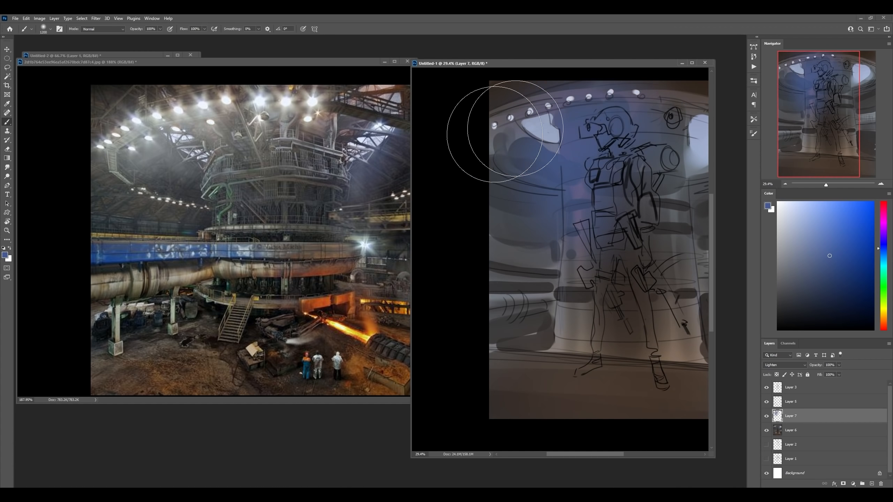
{"action": "left_click_drag", "start_coordinate": [637, 228], "coordinate": [565, 224]}
{"action": "left_click_drag", "start_coordinate": [651, 190], "coordinate": [643, 229]}
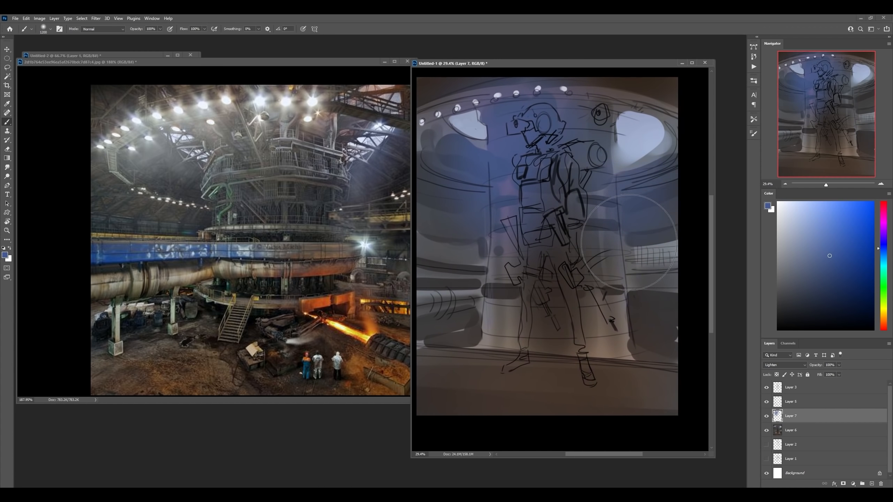
{"action": "left_click_drag", "start_coordinate": [544, 298], "coordinate": [581, 292]}
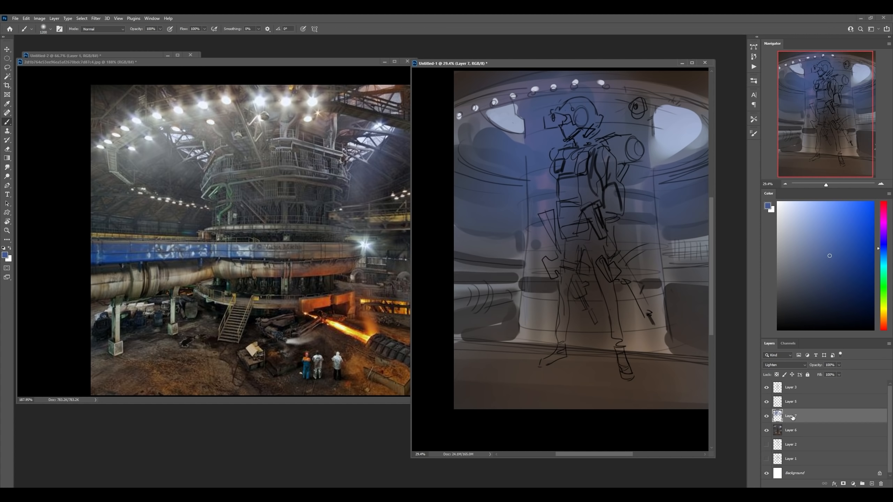
Step: Raise the blue Lighten layer above Layer 5 at reduced opacity and extend its glow down the walls with a smaller soft brush
{"action": "left_click_drag", "start_coordinate": [792, 417], "coordinate": [791, 405]}
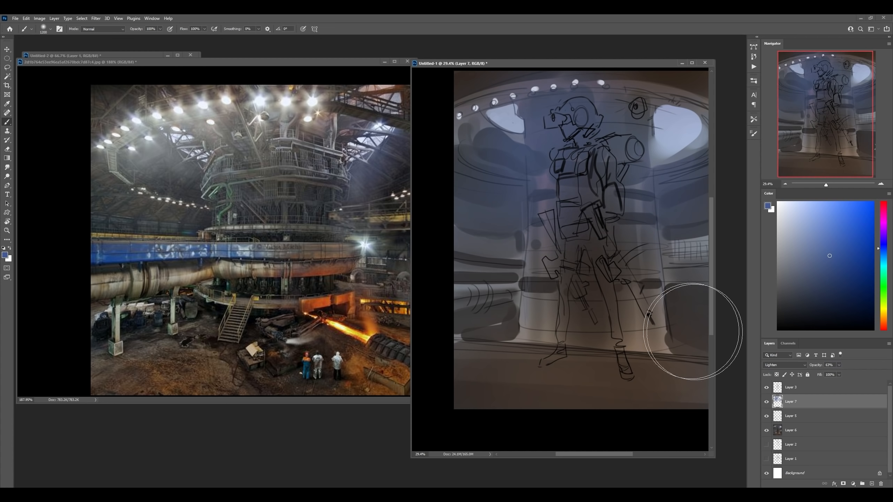
{"action": "key", "text": "b"}
{"action": "key", "text": "bracketleft"}
{"action": "key", "text": "bracketleft"}
{"action": "key", "text": "bracketleft"}
{"action": "key", "text": "bracketleft"}
{"action": "key", "text": "bracketleft"}
{"action": "key", "text": "bracketleft"}
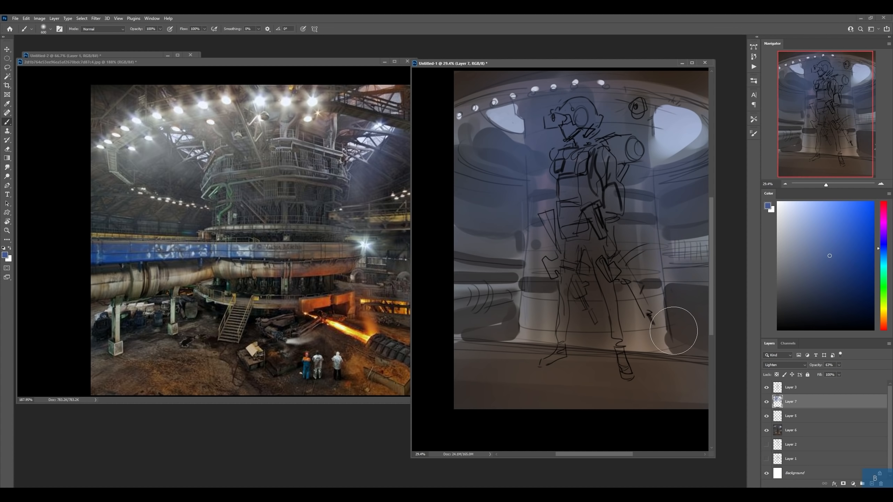
{"action": "mouse_move", "coordinate": [592, 309]}
{"action": "left_mouse_down"}
{"action": "mouse_move", "coordinate": [641, 309]}
{"action": "mouse_move", "coordinate": [561, 299]}
{"action": "mouse_move", "coordinate": [585, 307]}
{"action": "left_mouse_up"}
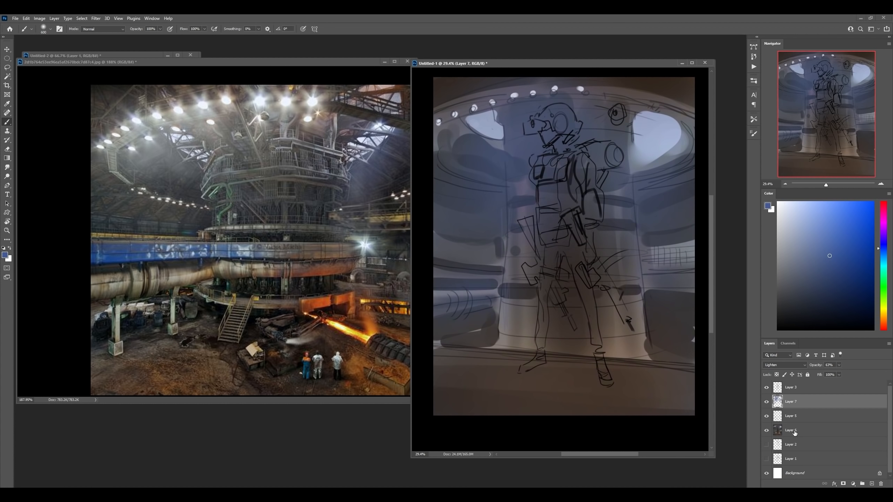
Step: Merge the blue layer, Layer 5 and Layer 6 into one background layer and duplicate it
{"action": "left_click", "coordinate": [788, 432], "text": "shift"}
{"action": "key", "text": "ctrl+e"}
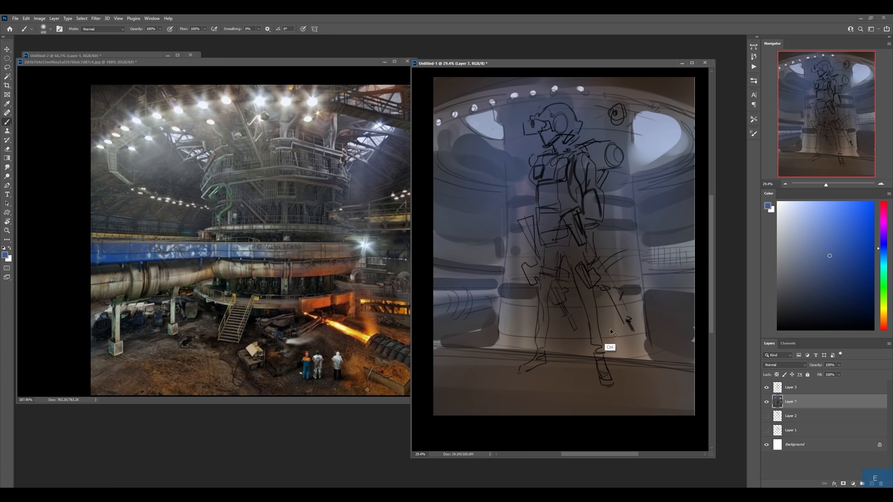
{"action": "left_click_drag", "start_coordinate": [655, 250], "coordinate": [648, 271]}
{"action": "left_click_drag", "start_coordinate": [791, 405], "coordinate": [791, 395]}
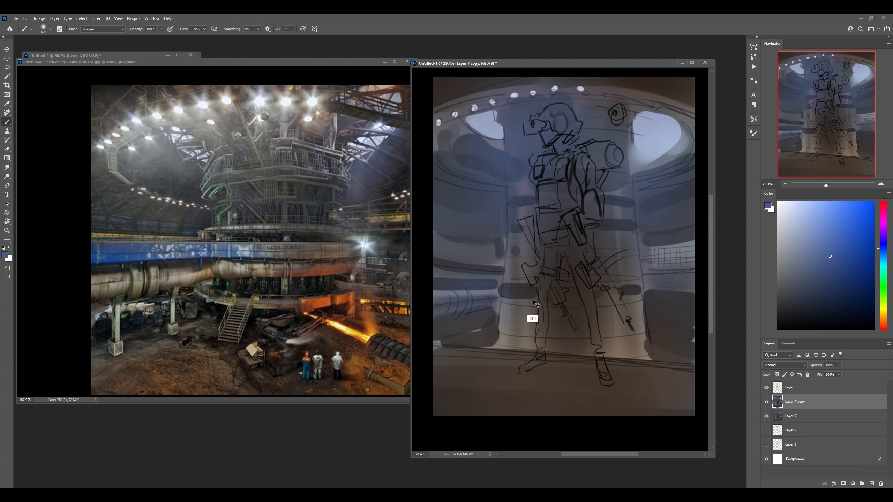
Step: Darken the duplicated background's midtones with Levels and hide the duplicate behind a black layer mask
{"action": "key", "text": "ctrl+l"}
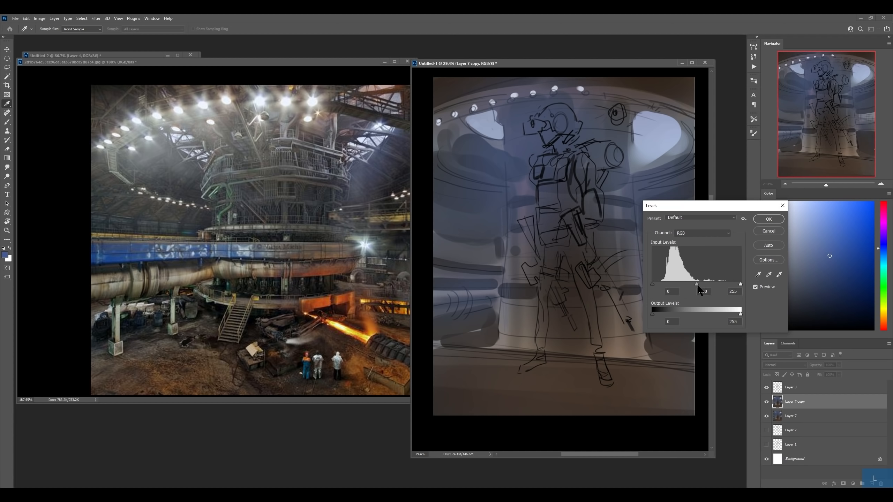
{"action": "left_click_drag", "start_coordinate": [697, 284], "coordinate": [704, 286]}
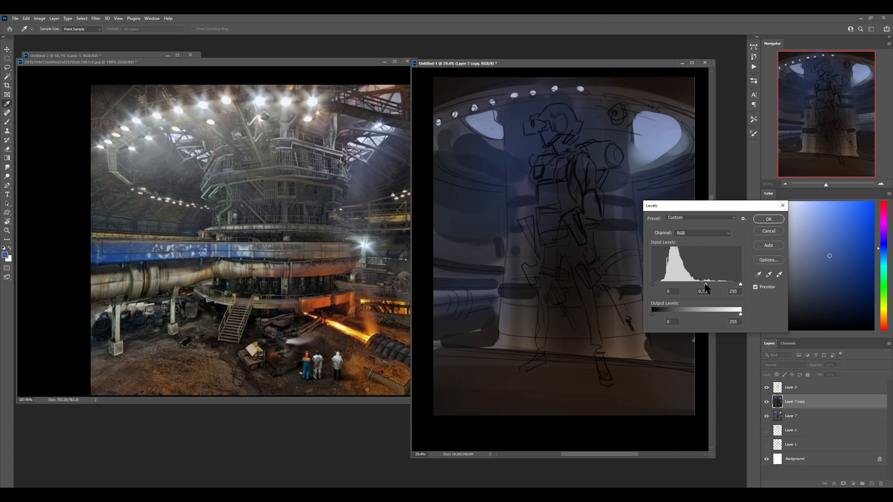
{"action": "key", "text": "Return"}
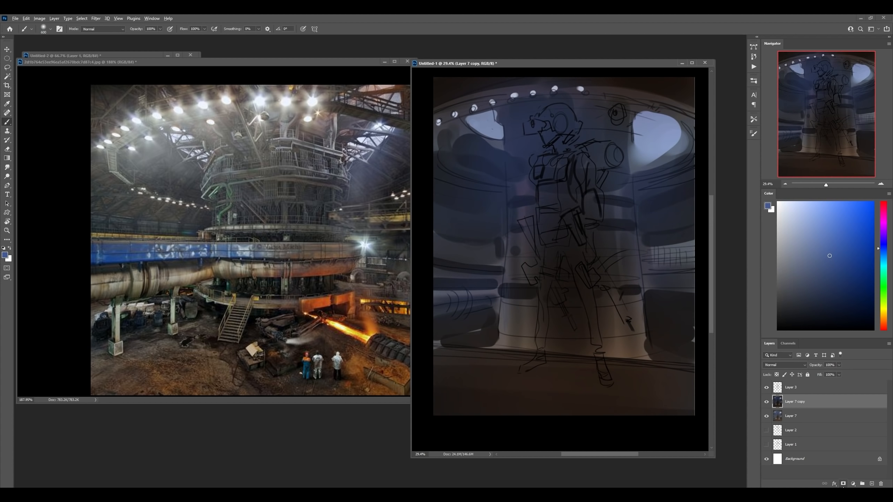
{"action": "left_click", "coordinate": [843, 484], "text": "alt"}
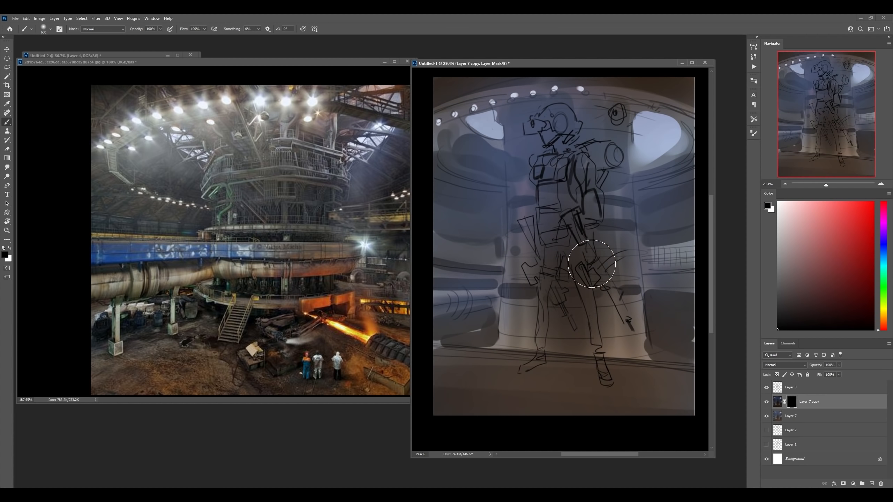
Step: Reveal the darkened copy across the floor by painting white on its mask with a textured brush
{"action": "right_click", "coordinate": [598, 260]}
{"action": "double_click", "coordinate": [652, 254]}
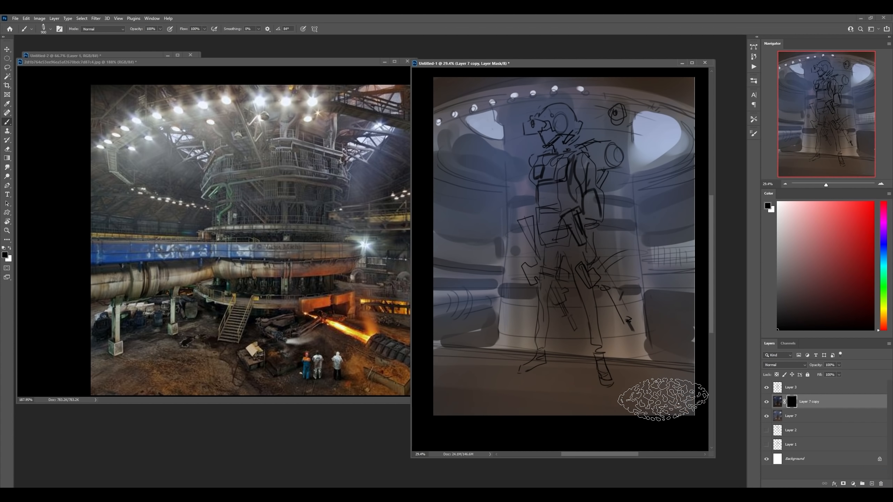
{"action": "key", "text": "x"}
{"action": "mouse_move", "coordinate": [628, 395]}
{"action": "left_mouse_down"}
{"action": "mouse_move", "coordinate": [573, 396]}
{"action": "mouse_move", "coordinate": [677, 406]}
{"action": "left_mouse_up"}
{"action": "key", "text": "["}
{"action": "key", "text": "["}
{"action": "key", "text": "["}
{"action": "key", "text": "["}
{"action": "key", "text": "["}
{"action": "left_click_drag", "start_coordinate": [421, 368], "coordinate": [691, 385]}
{"action": "mouse_move", "coordinate": [487, 375]}
{"action": "left_mouse_down"}
{"action": "mouse_move", "coordinate": [677, 375]}
{"action": "mouse_move", "coordinate": [428, 365]}
{"action": "left_mouse_up"}
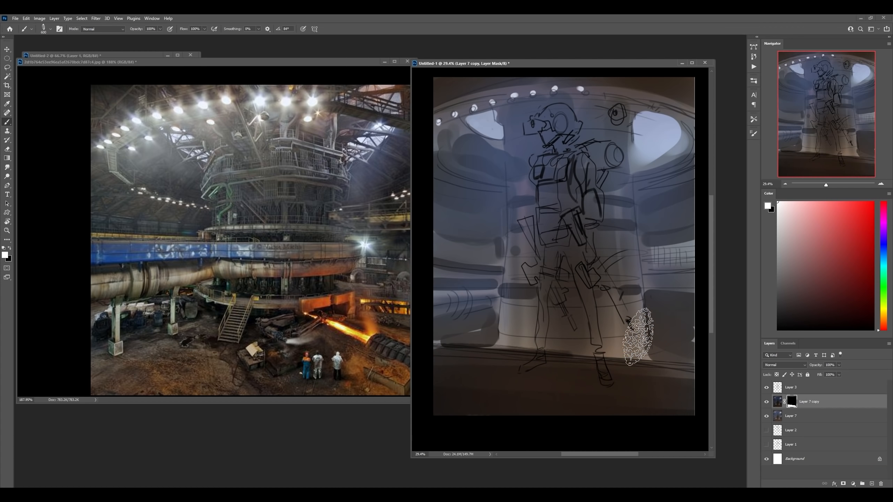
Step: Darken the horizontal bands around the tower by painting white strokes on the mask with a much smaller textured brush
{"action": "key", "text": "["}
{"action": "key", "text": "["}
{"action": "key", "text": "["}
{"action": "key", "text": "["}
{"action": "key", "text": "["}
{"action": "key", "text": "["}
{"action": "key", "text": "["}
{"action": "mouse_move", "coordinate": [510, 294]}
{"action": "left_mouse_down"}
{"action": "mouse_move", "coordinate": [638, 292]}
{"action": "mouse_move", "coordinate": [570, 293]}
{"action": "left_mouse_up"}
{"action": "key", "text": "["}
{"action": "left_click_drag", "start_coordinate": [513, 230], "coordinate": [637, 227]}
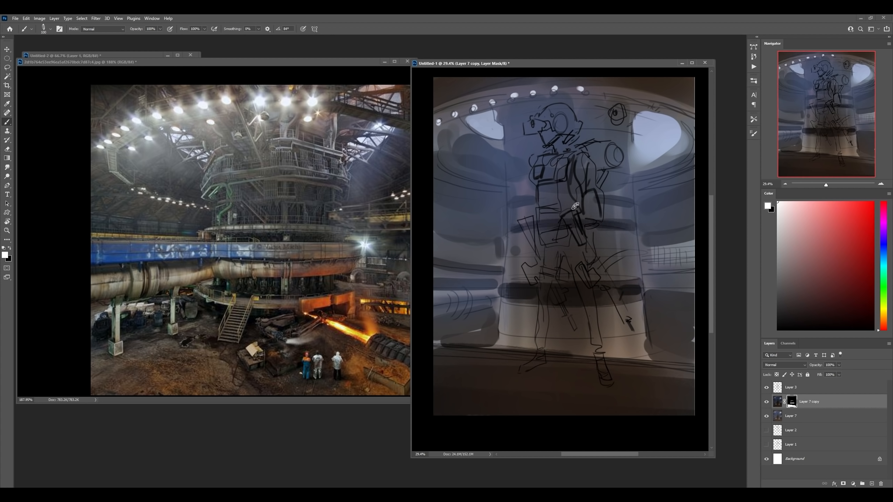
{"action": "left_click_drag", "start_coordinate": [515, 206], "coordinate": [637, 206]}
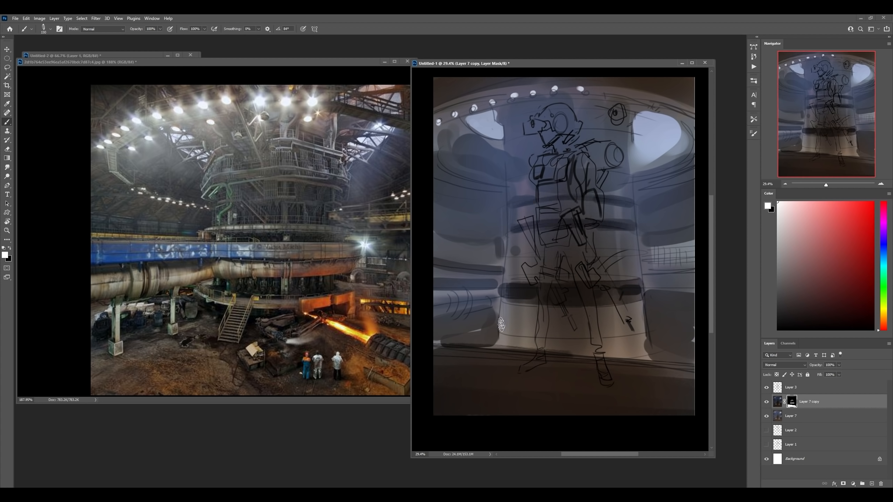
{"action": "key", "text": "bracketright"}
{"action": "mouse_move", "coordinate": [504, 329]}
{"action": "left_mouse_down"}
{"action": "mouse_move", "coordinate": [639, 322]}
{"action": "mouse_move", "coordinate": [492, 318]}
{"action": "mouse_move", "coordinate": [513, 330]}
{"action": "mouse_move", "coordinate": [643, 321]}
{"action": "mouse_move", "coordinate": [628, 329]}
{"action": "left_mouse_up"}
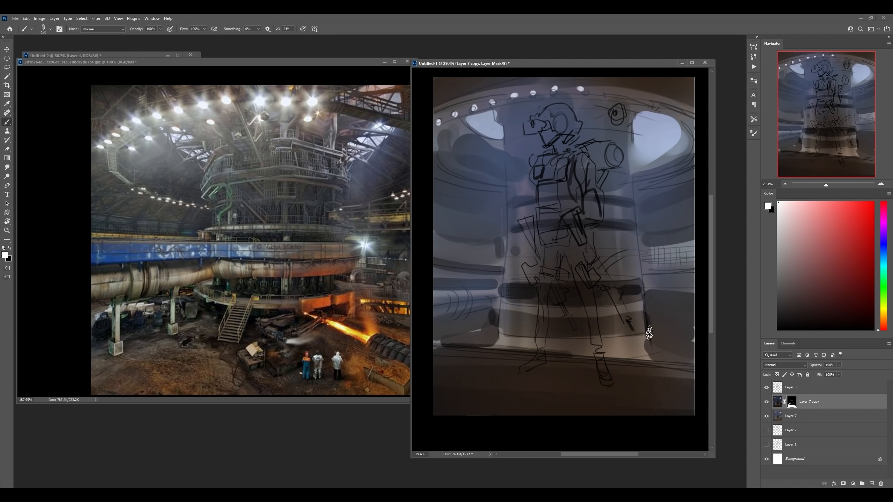
Step: Darken the blocky shape right of the tower base and add dark strokes on the lower left structure through the mask
{"action": "key", "text": "bracketright"}
{"action": "key", "text": "bracketright"}
{"action": "key", "text": "bracketright"}
{"action": "key", "text": "bracketright"}
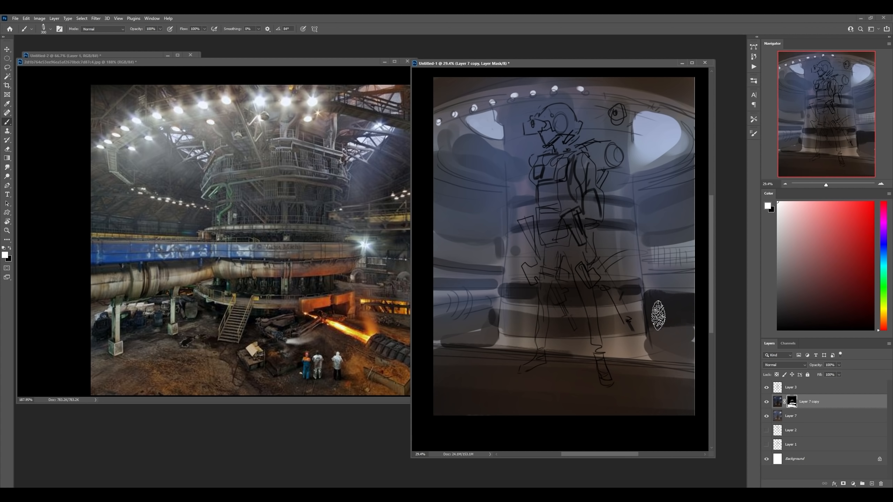
{"action": "left_click_drag", "start_coordinate": [657, 316], "coordinate": [689, 318]}
{"action": "key", "text": "bracketleft"}
{"action": "key", "text": "bracketleft"}
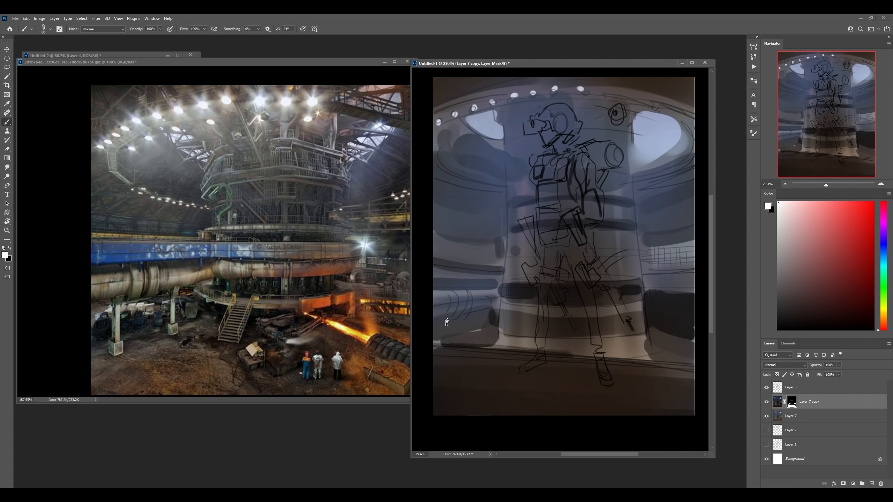
{"action": "left_click_drag", "start_coordinate": [446, 323], "coordinate": [489, 313]}
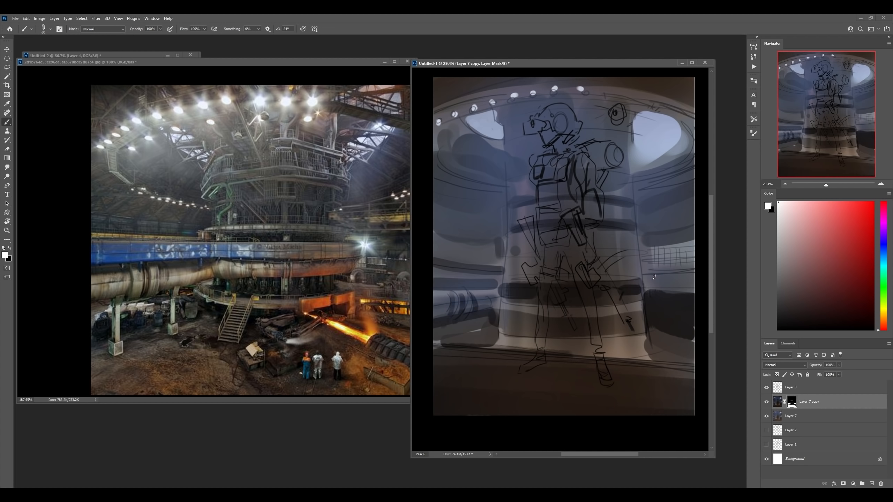
Step: Darken the curved wall structures on both sides of the tower through the mask
{"action": "key", "text": "z"}
{"action": "mouse_move", "coordinate": [636, 289]}
{"action": "left_mouse_down"}
{"action": "mouse_move", "coordinate": [616, 294]}
{"action": "mouse_move", "coordinate": [629, 287]}
{"action": "left_mouse_up"}
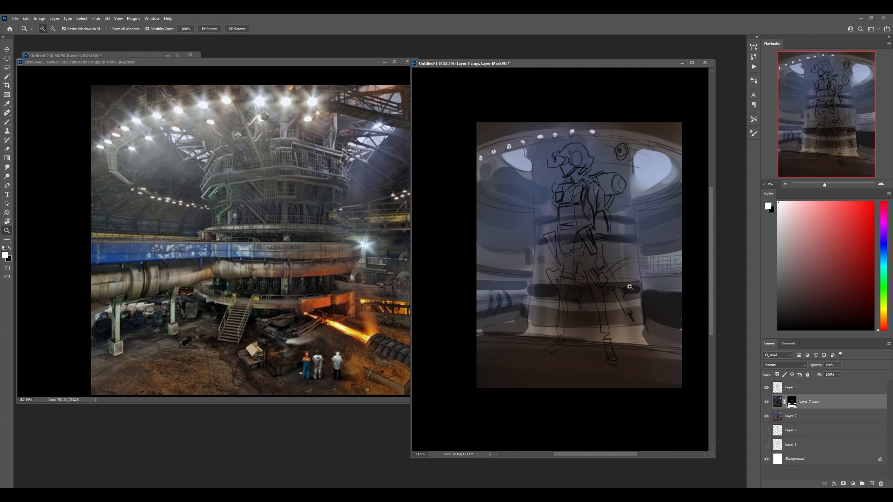
{"action": "left_click_drag", "start_coordinate": [646, 314], "coordinate": [656, 363]}
{"action": "left_click_drag", "start_coordinate": [676, 241], "coordinate": [652, 241]}
{"action": "key", "text": "b"}
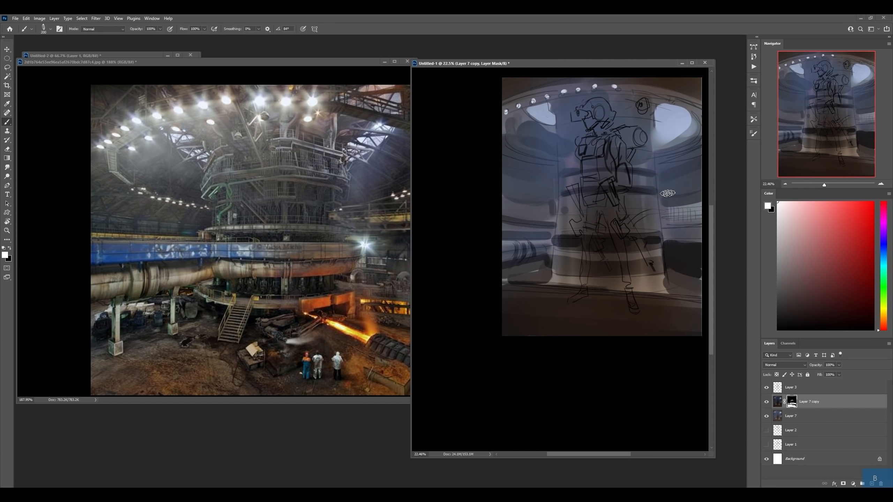
{"action": "mouse_move", "coordinate": [666, 199]}
{"action": "left_mouse_down"}
{"action": "mouse_move", "coordinate": [682, 186]}
{"action": "mouse_move", "coordinate": [680, 197]}
{"action": "mouse_move", "coordinate": [704, 190]}
{"action": "left_mouse_up"}
{"action": "key", "text": "]"}
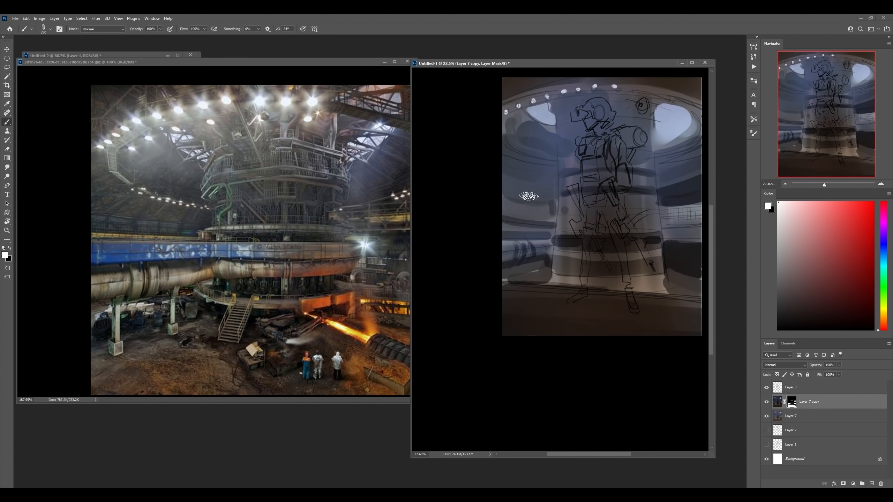
{"action": "key", "text": "]"}
{"action": "mouse_move", "coordinate": [504, 185]}
{"action": "left_mouse_down"}
{"action": "mouse_move", "coordinate": [547, 192]}
{"action": "mouse_move", "coordinate": [499, 175]}
{"action": "left_mouse_up"}
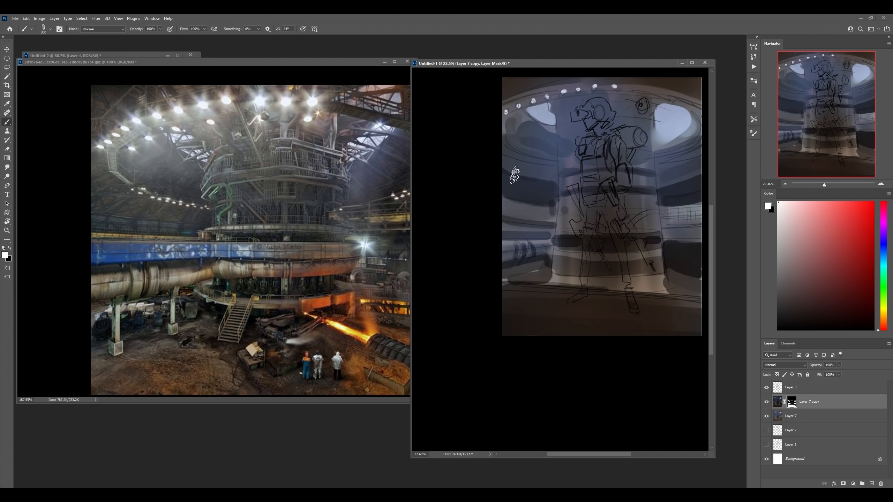
{"action": "left_click_drag", "start_coordinate": [552, 184], "coordinate": [512, 161]}
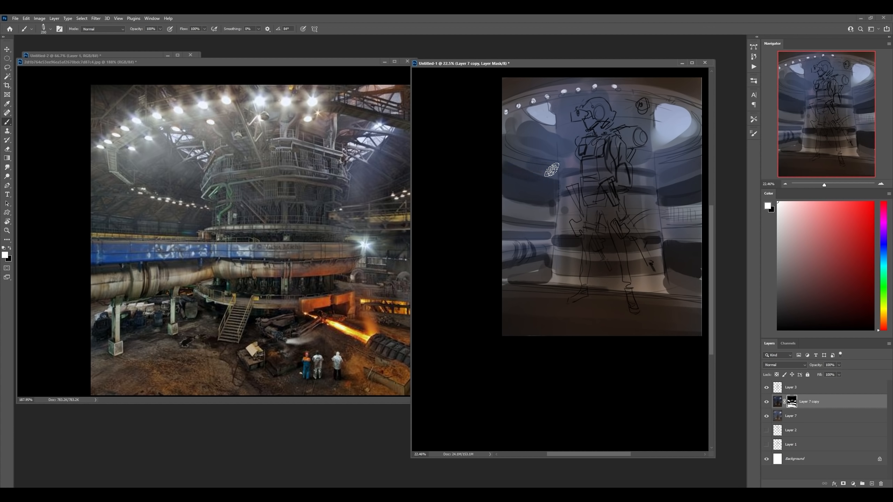
Step: Darken the top edge of the background above the ceiling lights through the mask with a larger textured brush
{"action": "key", "text": "bracketright"}
{"action": "key", "text": "bracketright"}
{"action": "key", "text": "bracketright"}
{"action": "key", "text": "bracketright"}
{"action": "key", "text": "bracketright"}
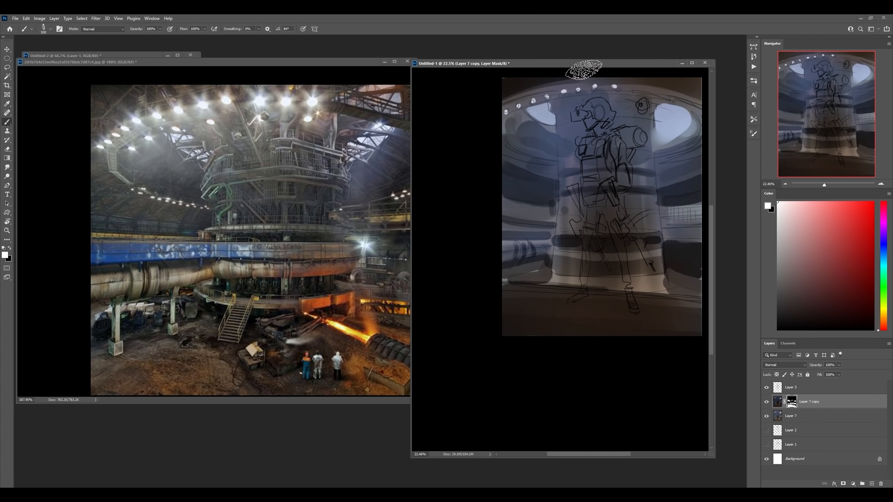
{"action": "key", "text": "bracketleft"}
{"action": "key", "text": "bracketleft"}
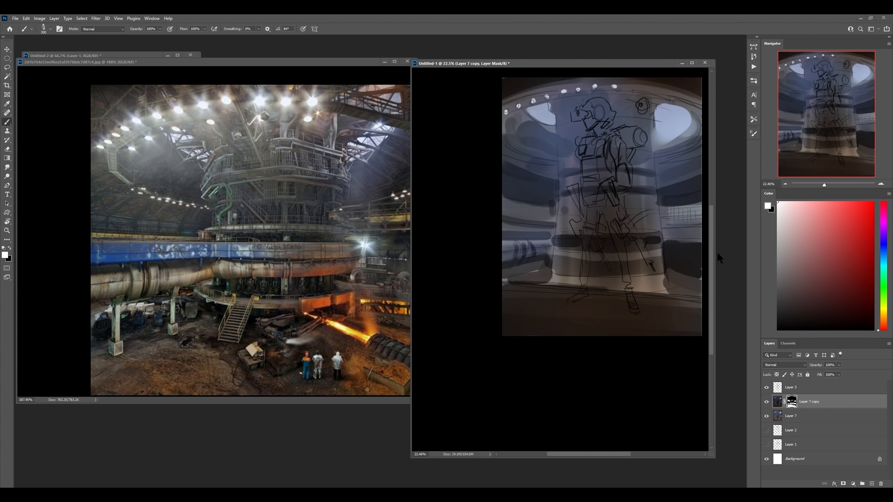
Step: Choose the Soft Round 500 6 brush for the mask and adjust its size, ending at 500 px
{"action": "left_click_drag", "start_coordinate": [676, 195], "coordinate": [658, 233]}
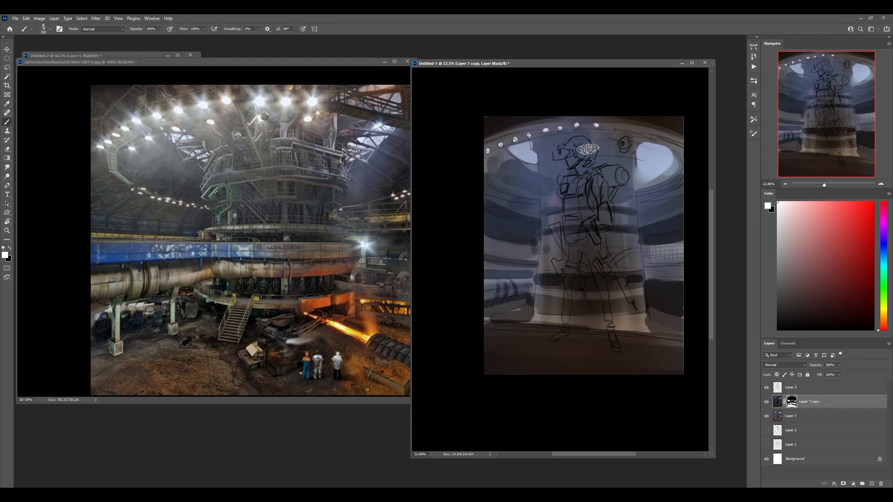
{"action": "right_click", "coordinate": [529, 181]}
{"action": "left_click", "coordinate": [573, 233]}
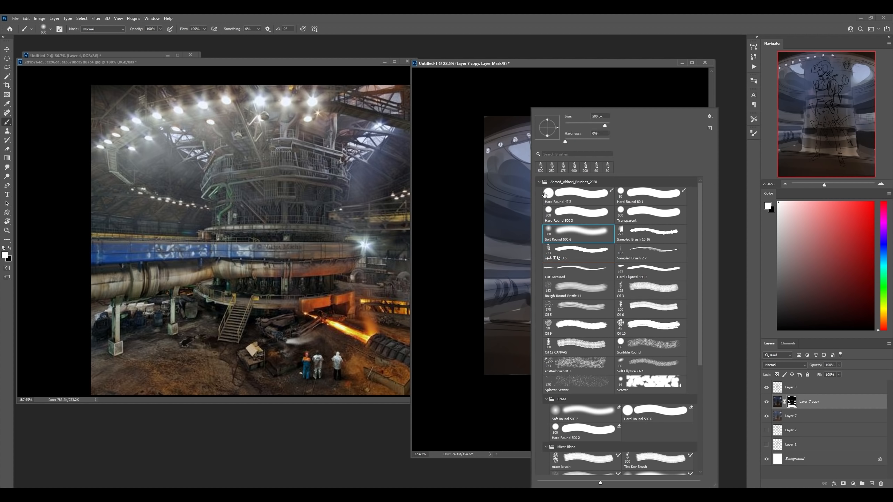
{"action": "key", "text": "Return"}
{"action": "key", "text": "bracketright"}
{"action": "key", "text": "bracketright"}
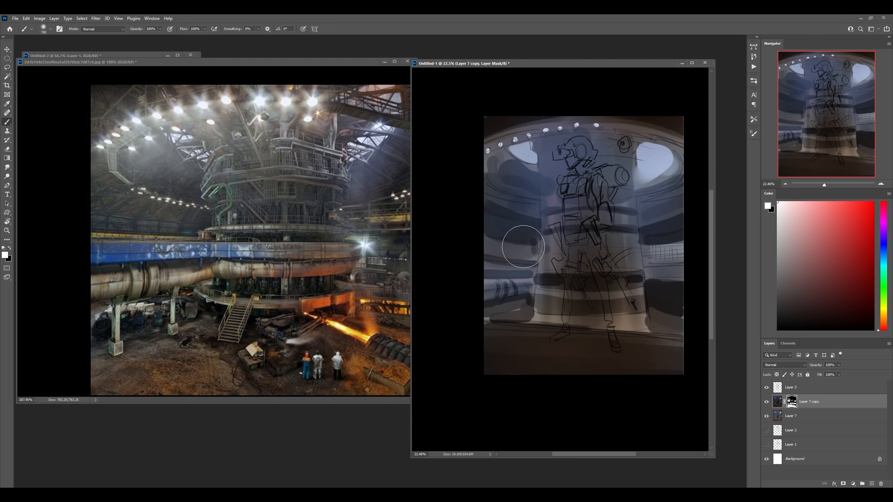
{"action": "key", "text": "bracketleft"}
{"action": "key", "text": "bracketleft"}
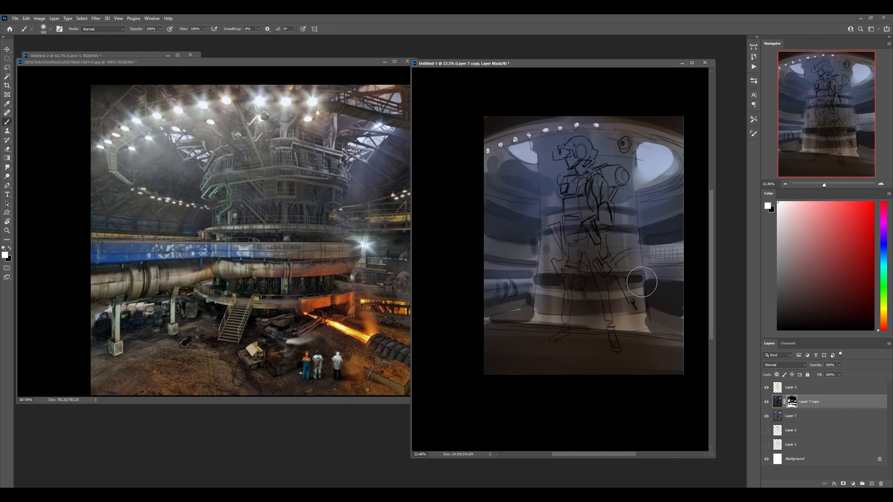
Step: Lower the opacity of Layer 7 copy to 68%, compare the image without it, and merge it into Layer 7
{"action": "left_click_drag", "start_coordinate": [815, 366], "coordinate": [814, 367]}
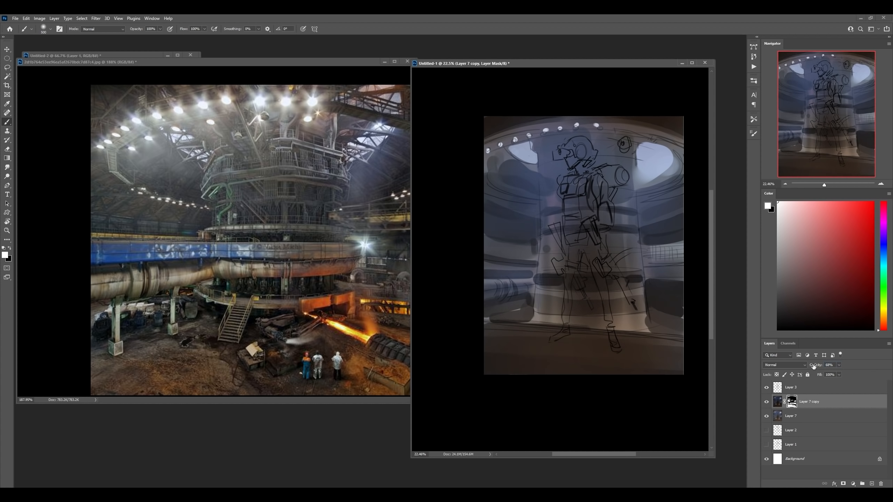
{"action": "left_click", "coordinate": [766, 403]}
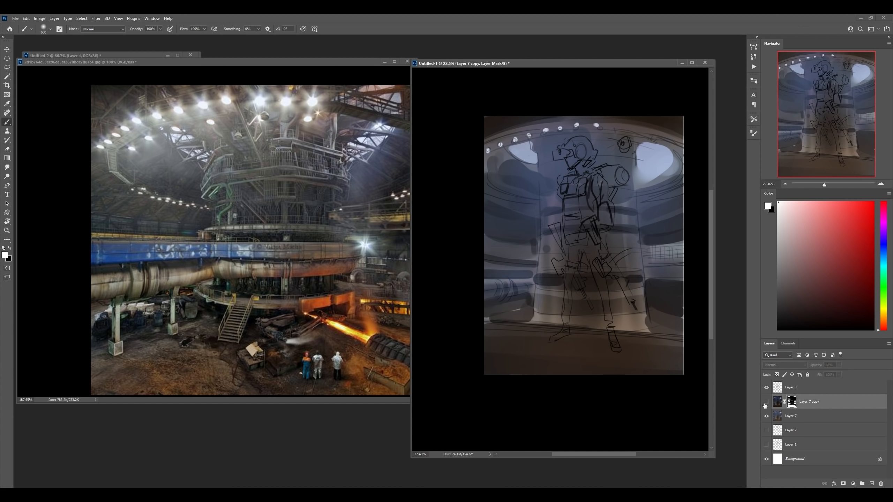
{"action": "left_click", "coordinate": [766, 403]}
{"action": "key", "text": "ctrl+e"}
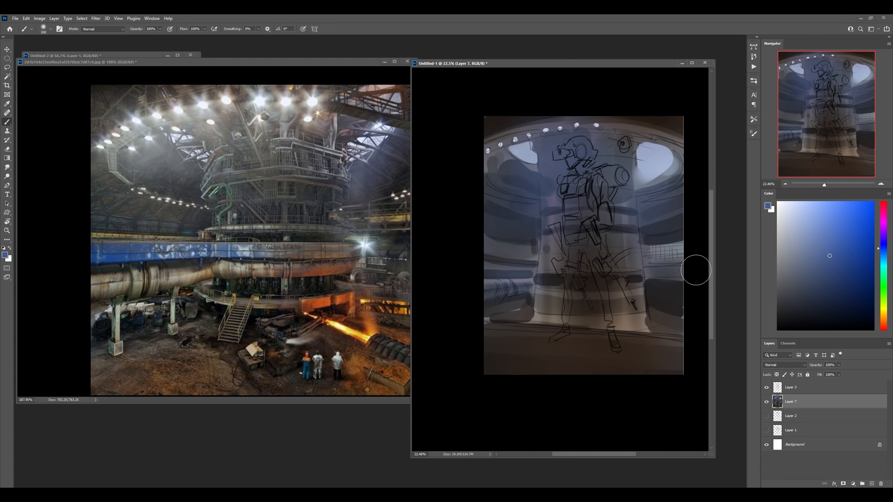
Step: On a new layer, paint a soft pale-blue glow beside the tower's right edge with a soft round brush reduced to 175 px
{"action": "key", "text": "ctrl+alt+1"}
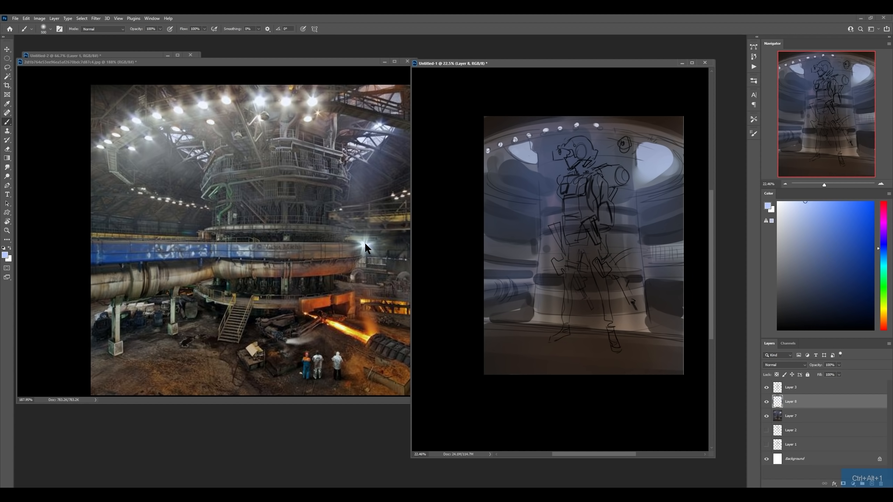
{"action": "key", "text": "z"}
{"action": "left_click_drag", "start_coordinate": [656, 264], "coordinate": [679, 261]}
{"action": "key", "text": "b"}
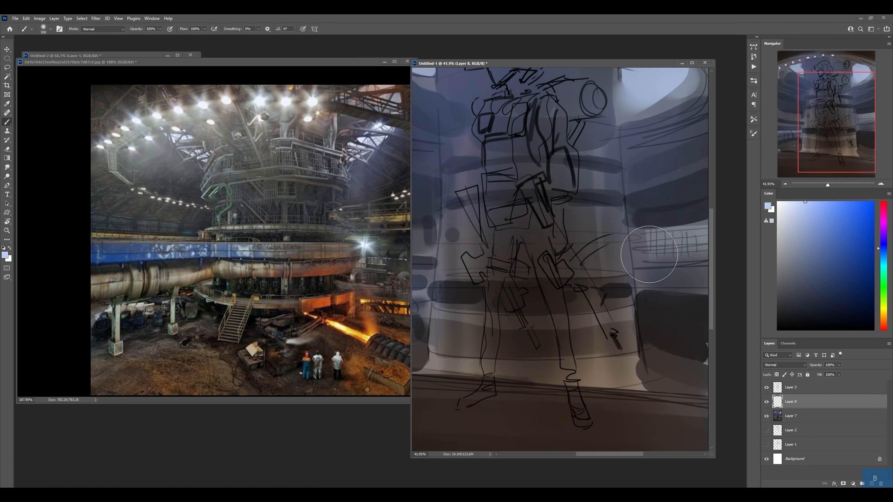
{"action": "key", "text": "bracketleft"}
{"action": "key", "text": "bracketleft"}
{"action": "key", "text": "bracketleft"}
{"action": "key", "text": "bracketleft"}
{"action": "key", "text": "bracketleft"}
{"action": "key", "text": "bracketleft"}
{"action": "key", "text": "bracketleft"}
{"action": "key", "text": "bracketleft"}
{"action": "key", "text": "bracketleft"}
{"action": "key", "text": "bracketleft"}
Step: Paint a bright white core into the glow beside the tower with a textured brush, then check it zoomed out
{"action": "right_click", "coordinate": [660, 260]}
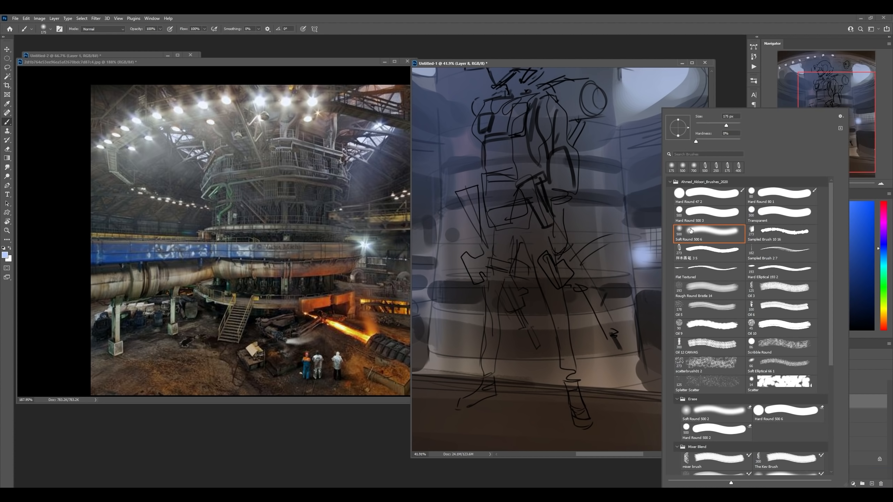
{"action": "double_click", "coordinate": [706, 250]}
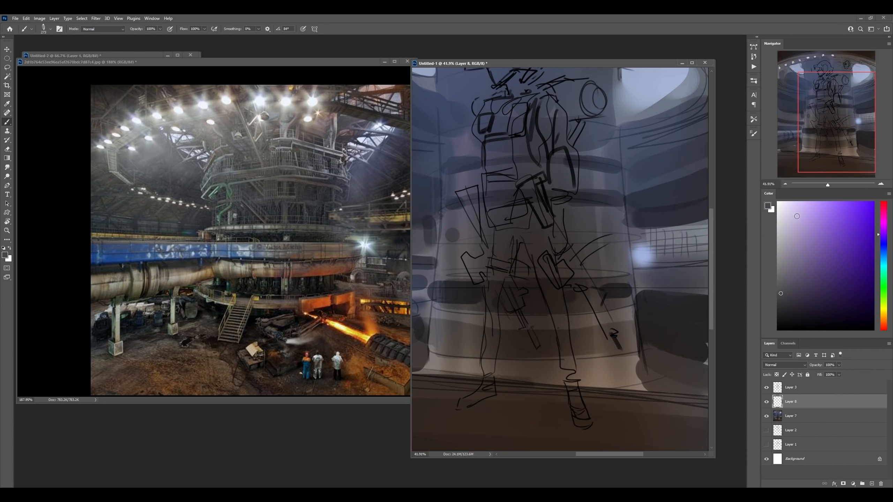
{"action": "left_click", "coordinate": [637, 251], "text": "alt"}
{"action": "key", "text": "z"}
{"action": "left_click_drag", "start_coordinate": [657, 252], "coordinate": [614, 203]}
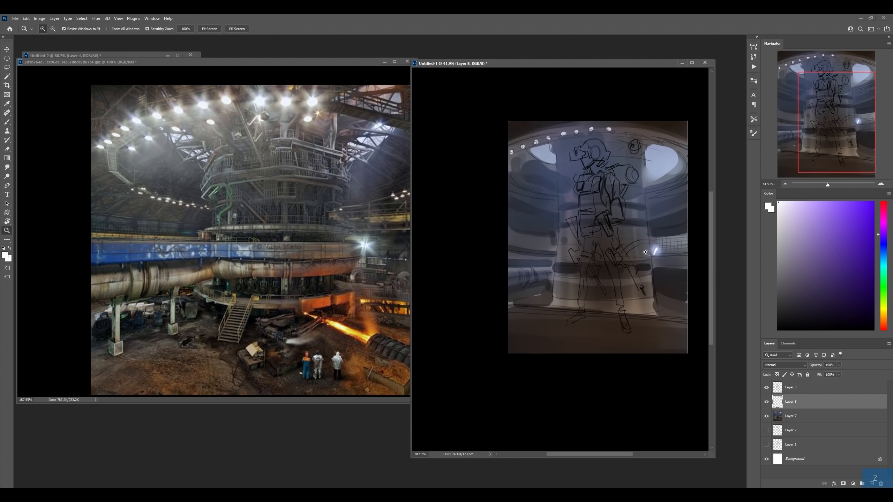
Step: Add another new layer and paint a curved row of small white lights on the wall left of the tower
{"action": "left_click_drag", "start_coordinate": [574, 156], "coordinate": [605, 195]}
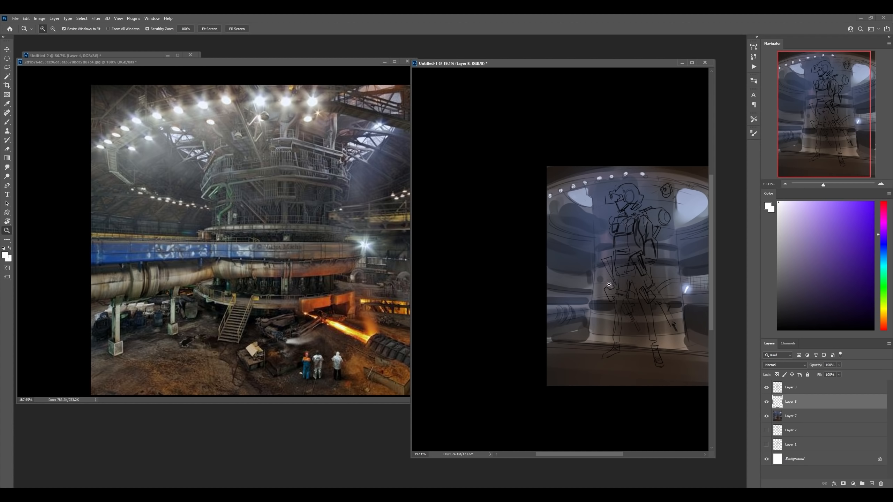
{"action": "left_click", "coordinate": [599, 243]}
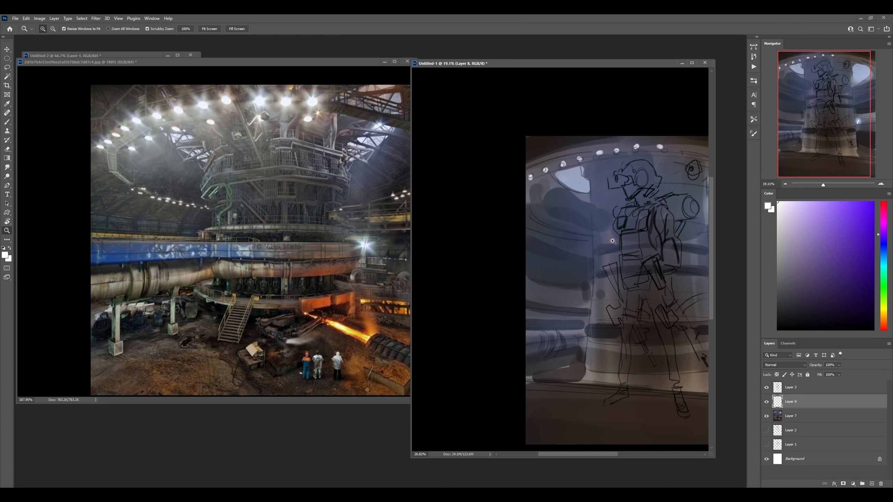
{"action": "key", "text": "ctrl+shift+alt+n"}
{"action": "key", "text": "b"}
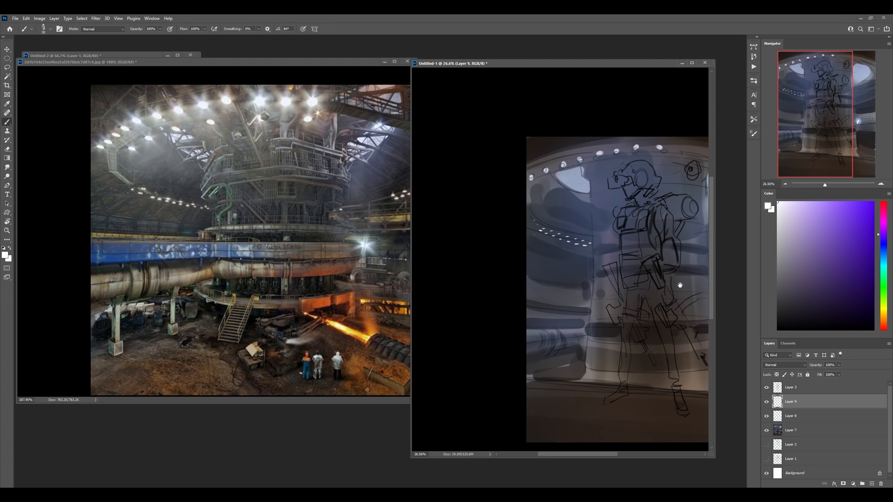
Step: Erase the row of lights left of the tower and paint new rows of small white lights on both sides
{"action": "left_click_drag", "start_coordinate": [680, 285], "coordinate": [590, 282]}
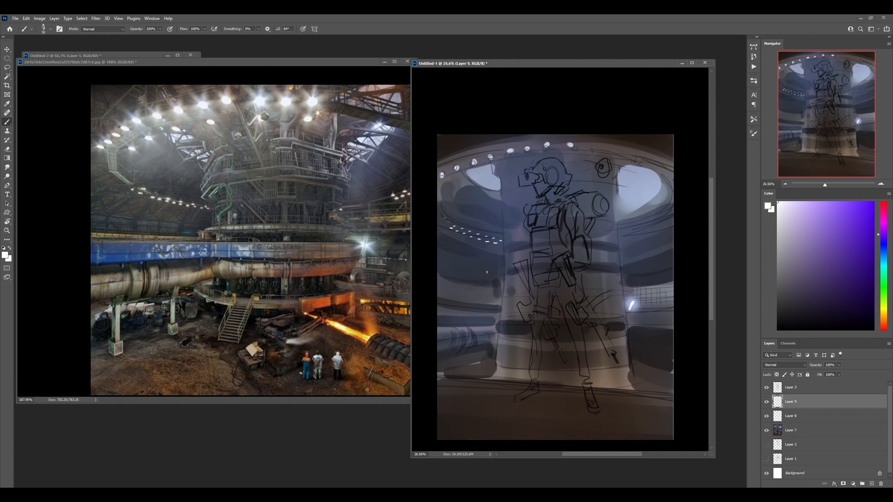
{"action": "key", "text": "e"}
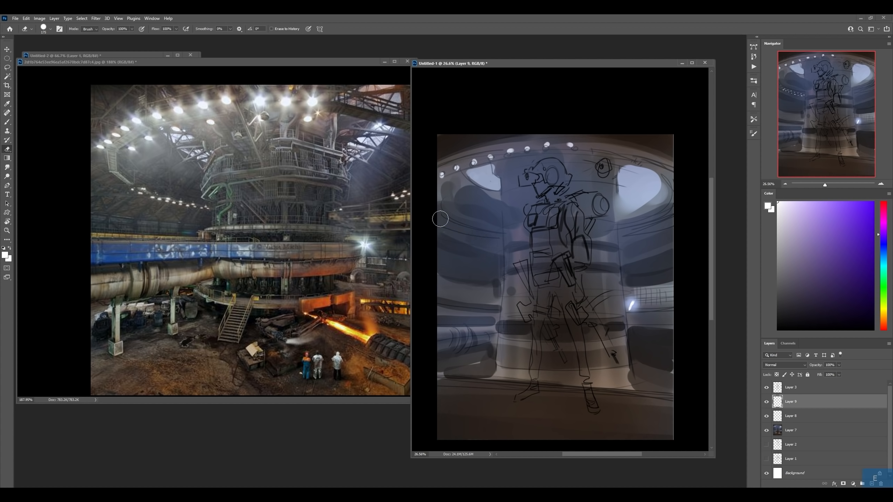
{"action": "key", "text": "b"}
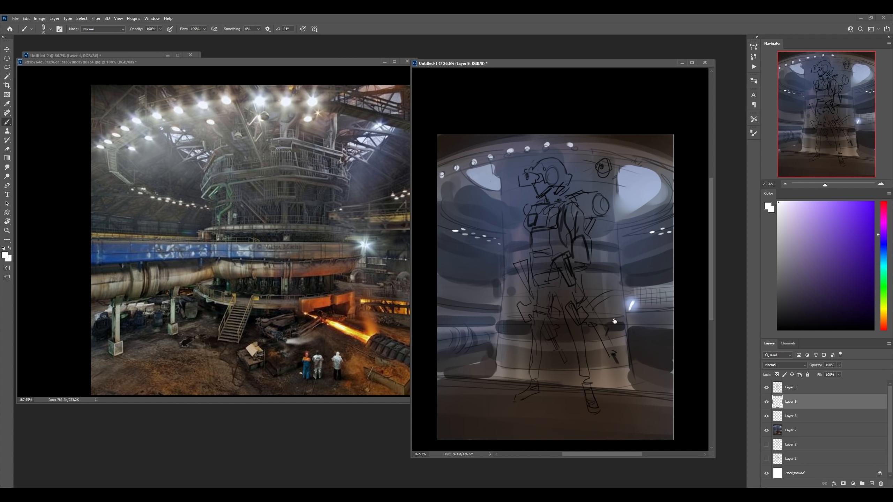
Step: Merge the two light layers, Layer 9 and Layer 8, down into Layer 7
{"action": "left_click_drag", "start_coordinate": [614, 321], "coordinate": [658, 290]}
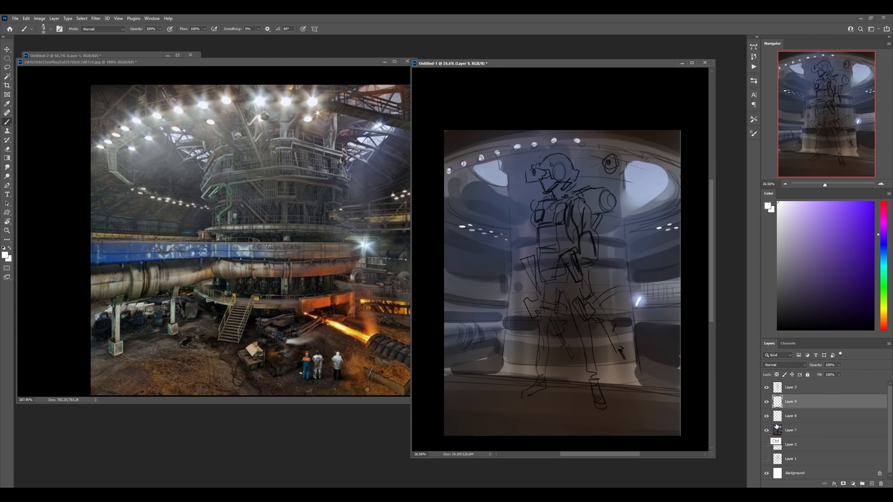
{"action": "key", "text": "ctrl+e"}
{"action": "key", "text": "ctrl+e"}
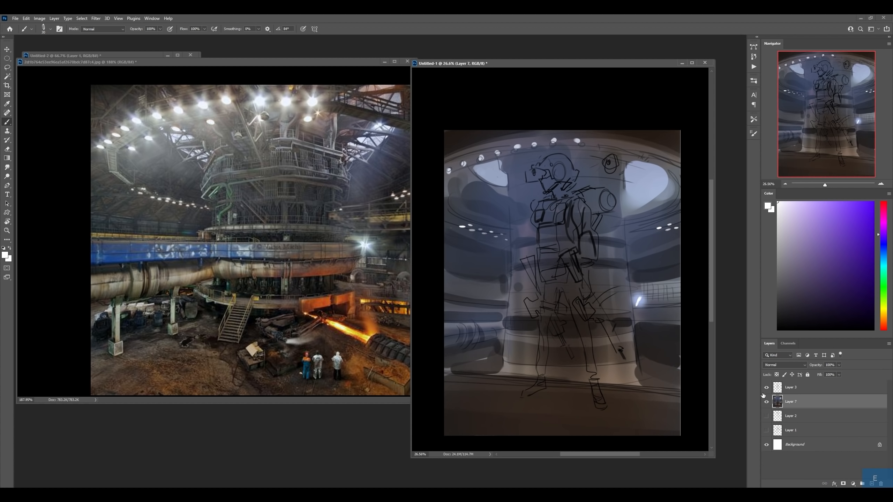
Step: Bring the GestureDrawing window with the officer photo over the factory photo, enlarge it beside the canvas, and return to the painting
{"action": "left_click_drag", "start_coordinate": [892, 107], "coordinate": [300, 76]}
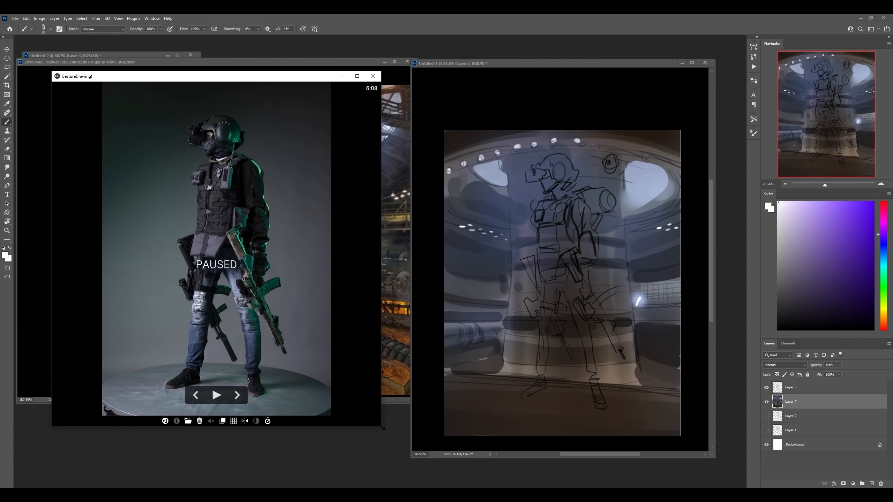
{"action": "left_click_drag", "start_coordinate": [383, 427], "coordinate": [396, 463]}
{"action": "left_click_drag", "start_coordinate": [251, 81], "coordinate": [230, 58]}
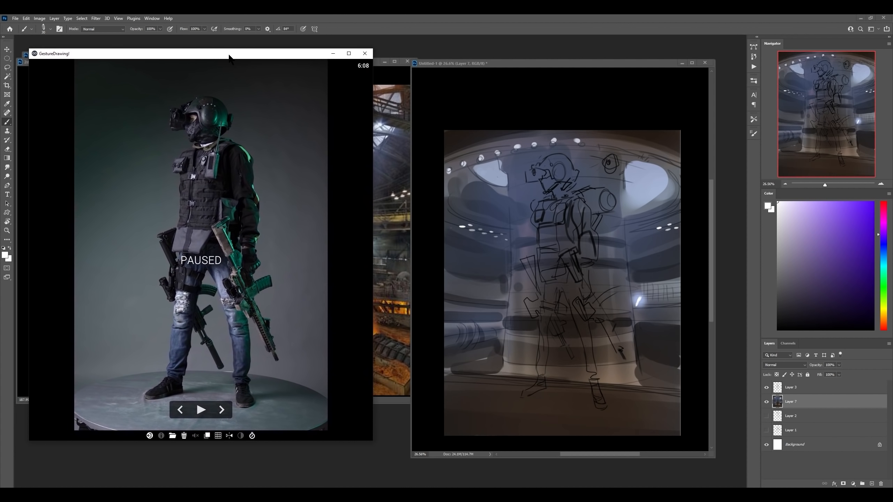
{"action": "left_click", "coordinate": [597, 265]}
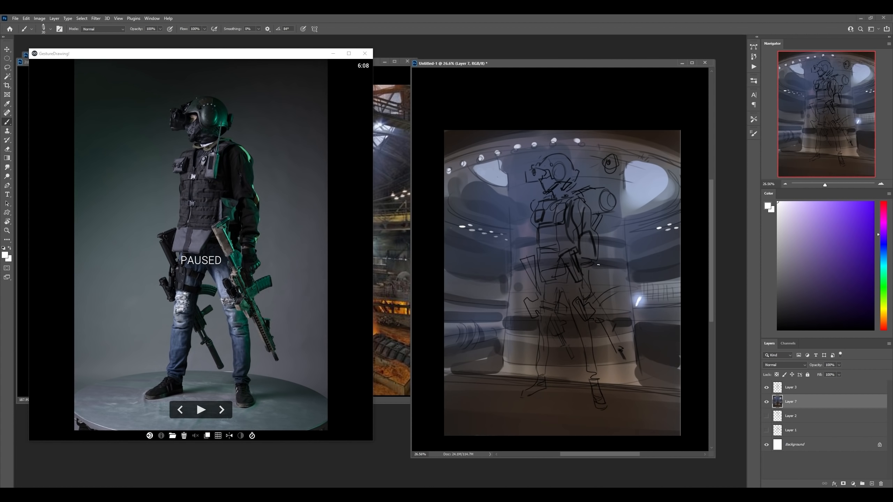
Step: Hide the painted background layer, add a new layer above it and pick a fully saturated violet-blue
{"action": "left_click", "coordinate": [766, 401]}
{"action": "key", "text": "ctrl+alt+1"}
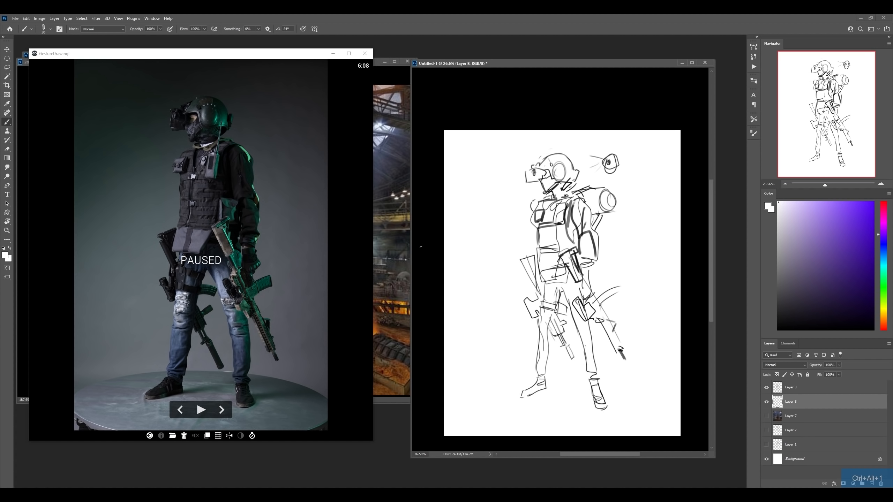
{"action": "left_click", "coordinate": [874, 202]}
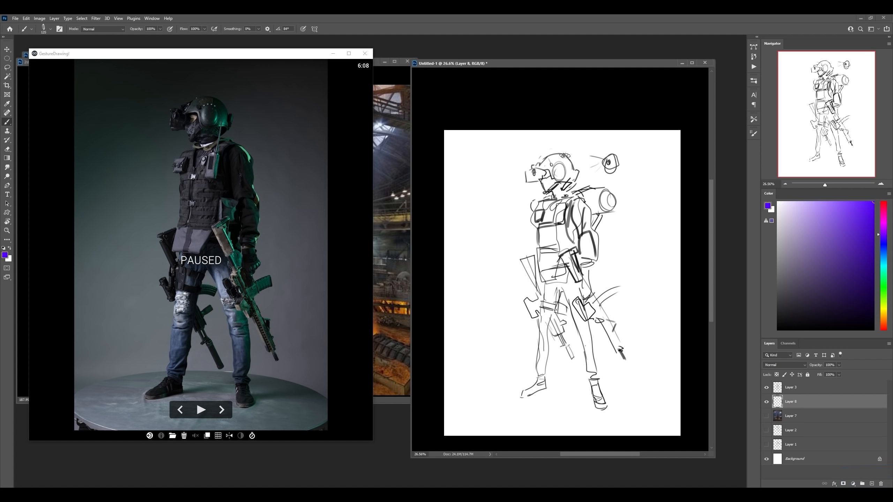
Step: Block in the soldier's head, goggles, torso, arm and backpack with flat violet-blue, following the sketch lines
{"action": "mouse_move", "coordinate": [556, 179]}
{"action": "left_mouse_down"}
{"action": "mouse_move", "coordinate": [548, 172]}
{"action": "mouse_move", "coordinate": [554, 192]}
{"action": "left_mouse_up"}
{"action": "key", "text": "bracketleft"}
{"action": "key", "text": "bracketleft"}
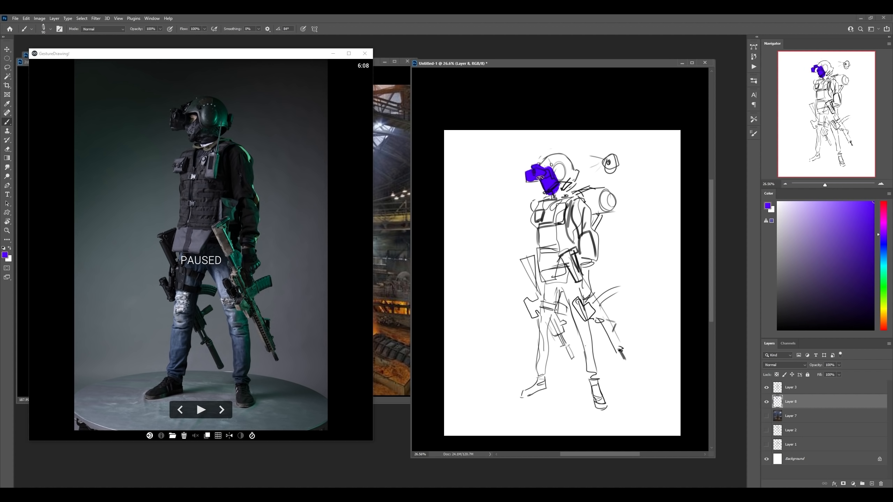
{"action": "key", "text": "bracketright"}
{"action": "key", "text": "bracketright"}
{"action": "key", "text": "bracketright"}
{"action": "mouse_move", "coordinate": [541, 178]}
{"action": "left_mouse_down"}
{"action": "mouse_move", "coordinate": [557, 159]}
{"action": "mouse_move", "coordinate": [568, 180]}
{"action": "mouse_move", "coordinate": [563, 209]}
{"action": "mouse_move", "coordinate": [557, 196]}
{"action": "mouse_move", "coordinate": [542, 228]}
{"action": "left_mouse_up"}
{"action": "key", "text": "bracketleft"}
{"action": "key", "text": "bracketleft"}
{"action": "key", "text": "bracketright"}
{"action": "key", "text": "bracketright"}
{"action": "key", "text": "bracketright"}
{"action": "key", "text": "bracketright"}
{"action": "key", "text": "bracketright"}
{"action": "key", "text": "bracketright"}
{"action": "left_click_drag", "start_coordinate": [579, 202], "coordinate": [590, 195]}
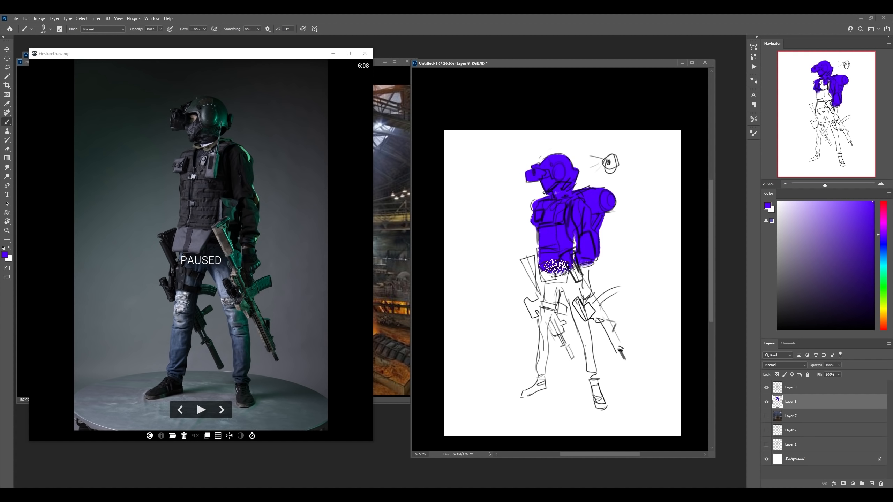
Step: Block in the hips, legs, holster and rifles in violet-blue, and undo the last stroke on the left-hand foot
{"action": "mouse_move", "coordinate": [556, 267]}
{"action": "left_mouse_down"}
{"action": "mouse_move", "coordinate": [528, 260]}
{"action": "mouse_move", "coordinate": [541, 288]}
{"action": "mouse_move", "coordinate": [525, 259]}
{"action": "mouse_move", "coordinate": [548, 298]}
{"action": "mouse_move", "coordinate": [538, 305]}
{"action": "mouse_move", "coordinate": [549, 293]}
{"action": "mouse_move", "coordinate": [548, 320]}
{"action": "left_mouse_up"}
{"action": "key", "text": "bracketleft"}
{"action": "key", "text": "bracketleft"}
{"action": "key", "text": "bracketleft"}
{"action": "key", "text": "bracketright"}
{"action": "key", "text": "bracketright"}
{"action": "mouse_move", "coordinate": [542, 384]}
{"action": "left_mouse_down"}
{"action": "mouse_move", "coordinate": [529, 394]}
{"action": "mouse_move", "coordinate": [543, 380]}
{"action": "left_mouse_up"}
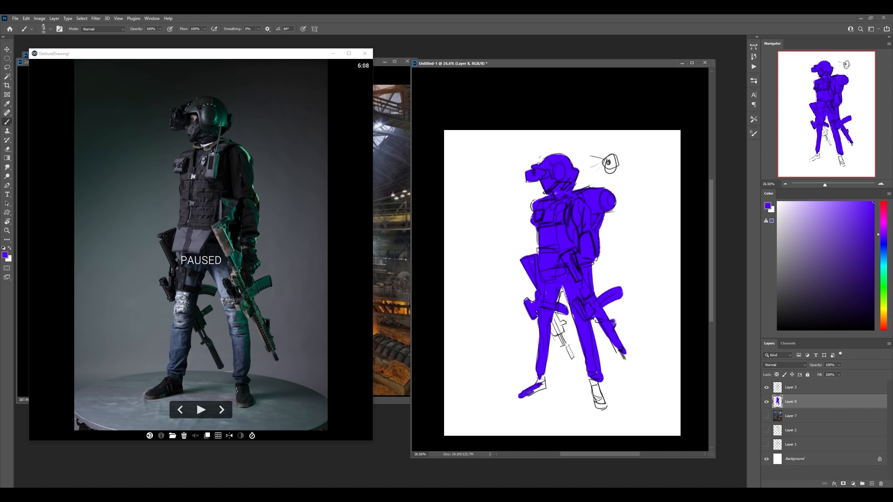
{"action": "key", "text": "ctrl+z"}
Step: Lasso the outline of the left-hand boot, paint it solid violet-blue and deselect
{"action": "key", "text": "z"}
{"action": "key", "text": "l"}
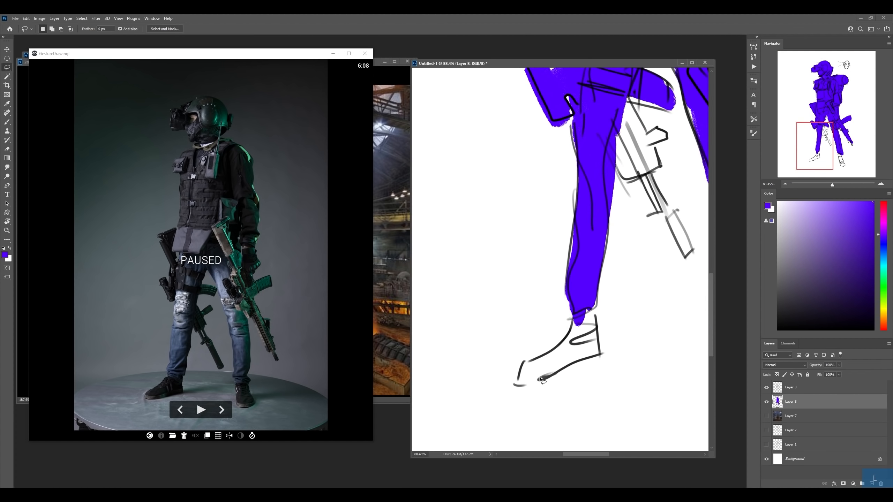
{"action": "mouse_move", "coordinate": [535, 360]}
{"action": "left_mouse_down"}
{"action": "mouse_move", "coordinate": [559, 344]}
{"action": "mouse_move", "coordinate": [578, 307]}
{"action": "mouse_move", "coordinate": [599, 314]}
{"action": "mouse_move", "coordinate": [602, 356]}
{"action": "mouse_move", "coordinate": [515, 385]}
{"action": "left_mouse_up"}
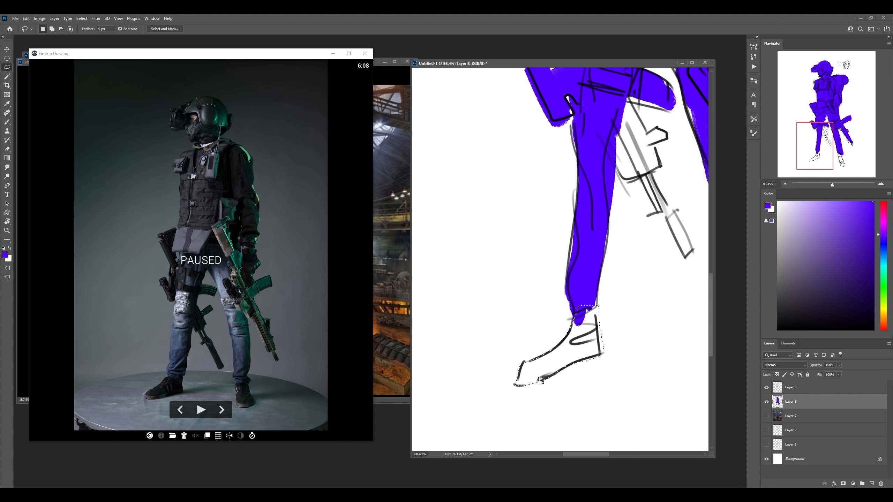
{"action": "key", "text": "b"}
{"action": "mouse_move", "coordinate": [548, 355]}
{"action": "left_mouse_down"}
{"action": "mouse_move", "coordinate": [519, 382]}
{"action": "mouse_move", "coordinate": [506, 368]}
{"action": "mouse_move", "coordinate": [540, 336]}
{"action": "mouse_move", "coordinate": [583, 321]}
{"action": "left_mouse_up"}
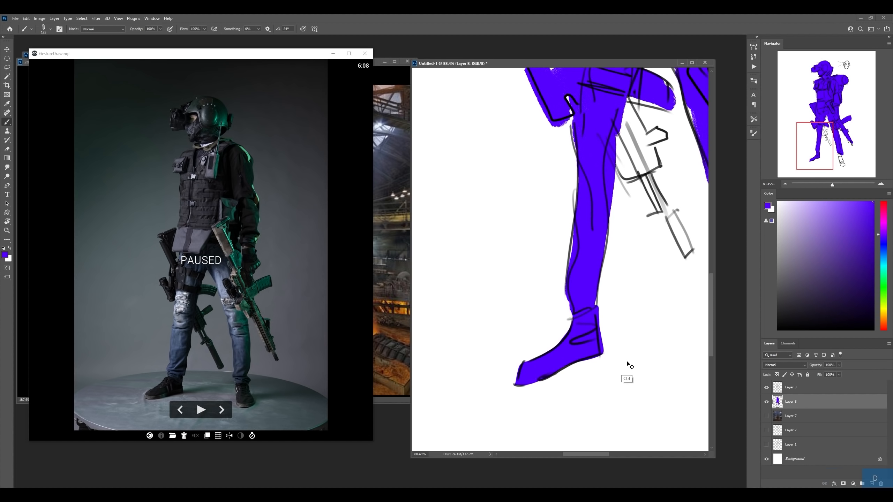
{"action": "key", "text": "ctrl+d"}
Step: Lasso the outline of the right-hand boot, fill it with violet-blue and deselect
{"action": "key", "text": "z"}
{"action": "left_click_drag", "start_coordinate": [628, 370], "coordinate": [591, 369]}
{"action": "left_click_drag", "start_coordinate": [633, 370], "coordinate": [477, 334]}
{"action": "key", "text": "l"}
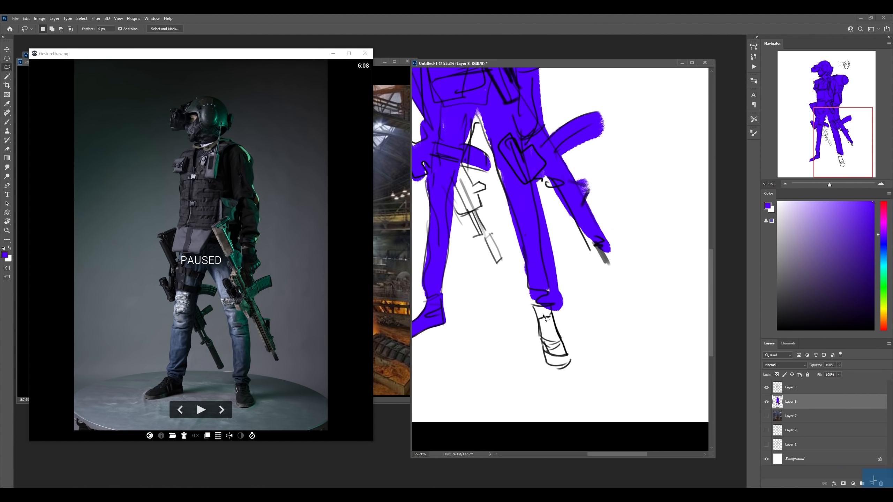
{"action": "left_click_drag", "start_coordinate": [571, 359], "coordinate": [552, 369]}
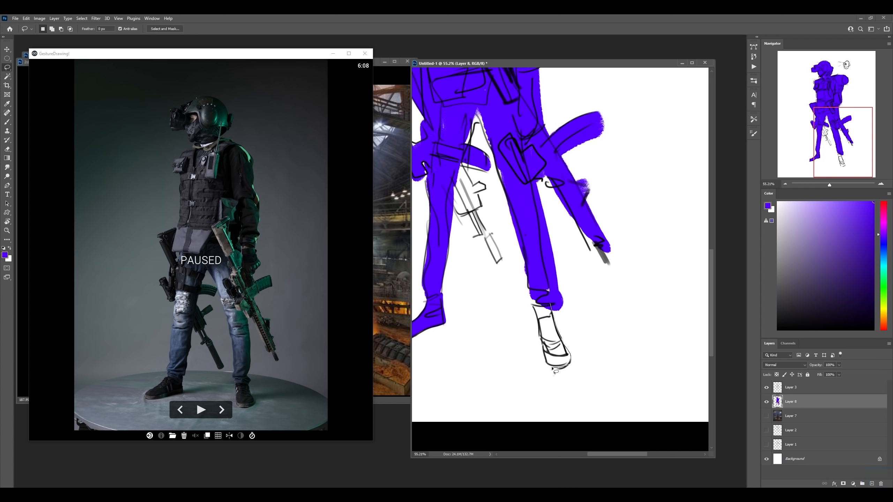
{"action": "mouse_move", "coordinate": [534, 312]}
{"action": "left_mouse_down"}
{"action": "mouse_move", "coordinate": [538, 289]}
{"action": "mouse_move", "coordinate": [558, 304]}
{"action": "mouse_move", "coordinate": [549, 306]}
{"action": "mouse_move", "coordinate": [552, 347]}
{"action": "mouse_move", "coordinate": [555, 309]}
{"action": "left_mouse_up"}
{"action": "key", "text": "b"}
{"action": "key", "text": "ctrl+d"}
Step: Paint the gun hanging between the legs in violet-blue, using a smaller brush for its narrow parts
{"action": "left_click_drag", "start_coordinate": [527, 253], "coordinate": [617, 333]}
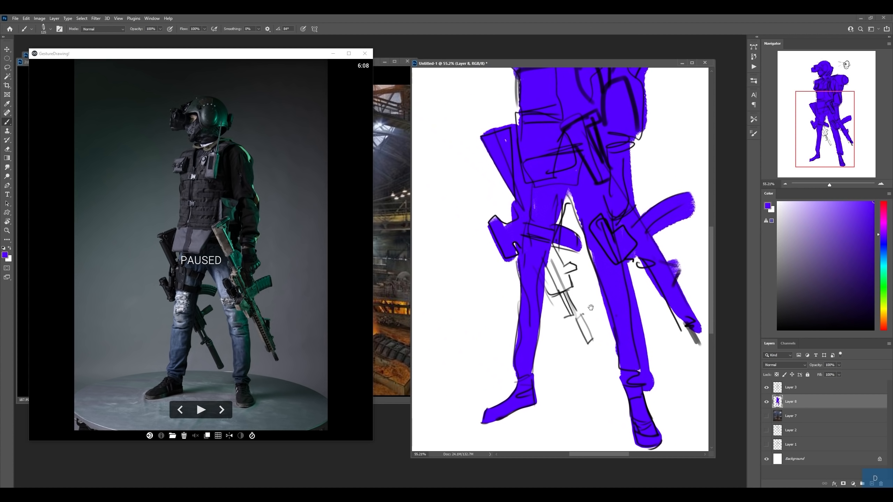
{"action": "mouse_move", "coordinate": [543, 250]}
{"action": "left_mouse_down"}
{"action": "mouse_move", "coordinate": [560, 286]}
{"action": "mouse_move", "coordinate": [564, 272]}
{"action": "mouse_move", "coordinate": [565, 308]}
{"action": "mouse_move", "coordinate": [589, 342]}
{"action": "left_mouse_up"}
{"action": "key", "text": "["}
{"action": "key", "text": "["}
{"action": "key", "text": "["}
{"action": "key", "text": "["}
{"action": "key", "text": "["}
{"action": "key", "text": "["}
{"action": "left_click_drag", "start_coordinate": [558, 289], "coordinate": [548, 289]}
Step: Fill the small floating object beside the soldier's head with the same violet-blue
{"action": "key", "text": "z"}
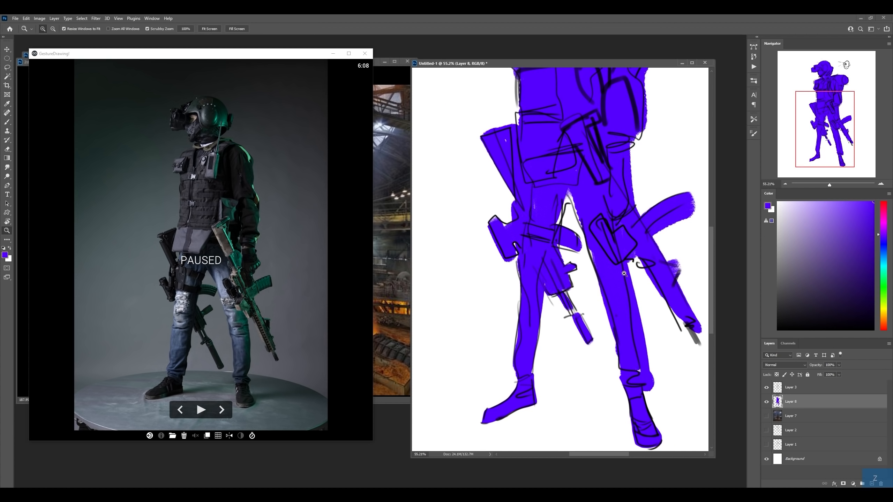
{"action": "left_click_drag", "start_coordinate": [624, 273], "coordinate": [580, 273]}
{"action": "left_click_drag", "start_coordinate": [632, 258], "coordinate": [622, 289]}
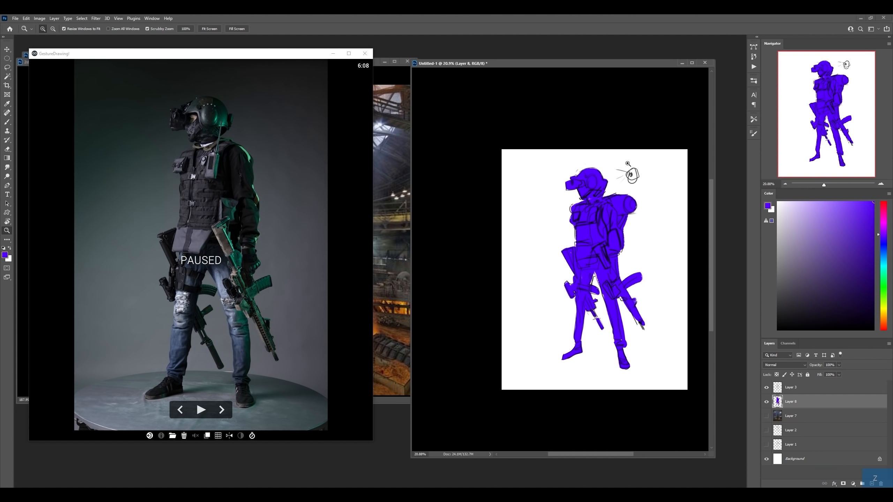
{"action": "key", "text": "b"}
{"action": "mouse_move", "coordinate": [629, 171]}
{"action": "left_mouse_down"}
{"action": "mouse_move", "coordinate": [643, 191]}
{"action": "mouse_move", "coordinate": [632, 187]}
{"action": "left_mouse_up"}
Step: Show the painted background layer again and lock the transparent pixels of the silhouette layer
{"action": "key", "text": "z"}
{"action": "left_click", "coordinate": [766, 416]}
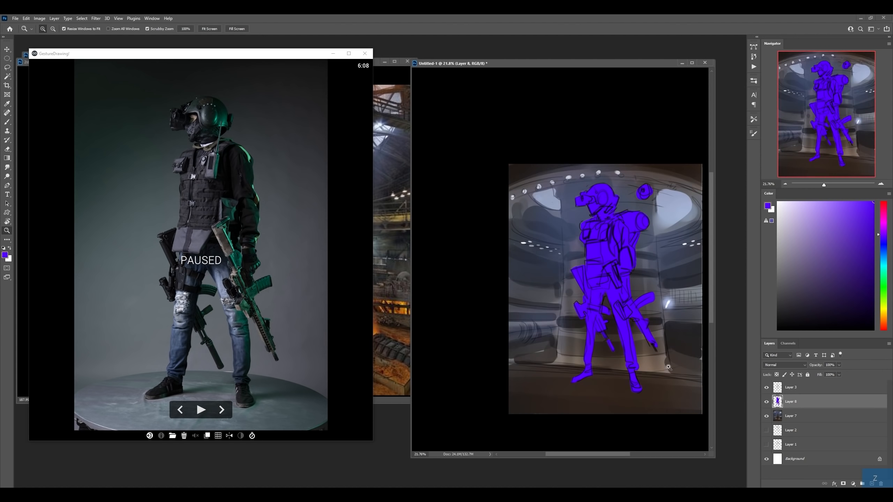
{"action": "left_click_drag", "start_coordinate": [677, 341], "coordinate": [649, 335]}
{"action": "key", "text": "z"}
{"action": "left_click", "coordinate": [620, 330]}
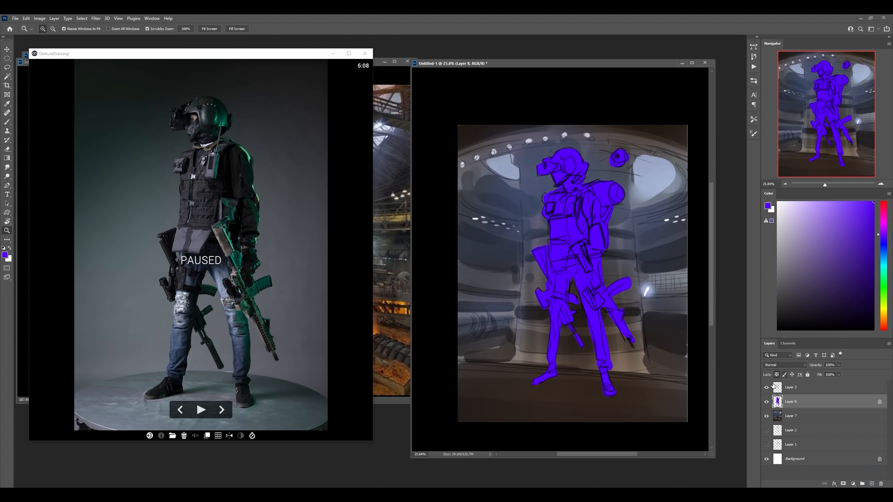
Step: Switch the brush to the textured Sampled Brush 10 16 preset
{"action": "key", "text": "b"}
{"action": "right_click", "coordinate": [587, 241]}
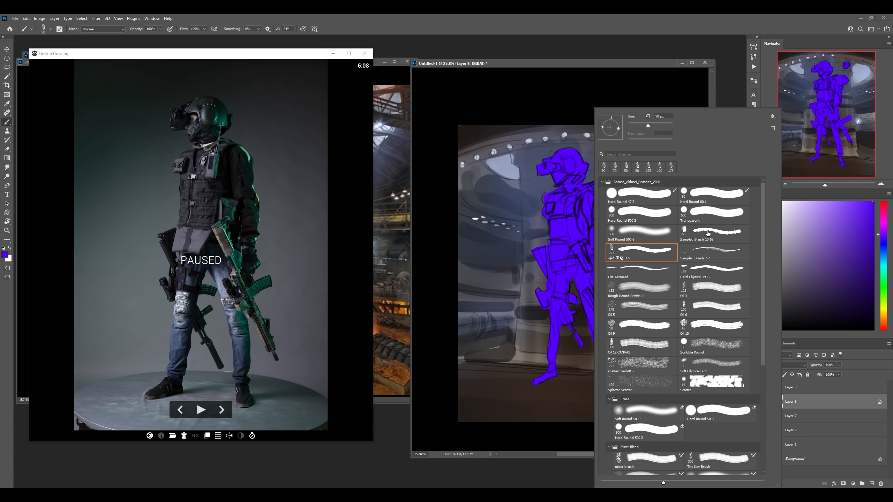
{"action": "left_click", "coordinate": [695, 241]}
{"action": "left_click", "coordinate": [531, 258]}
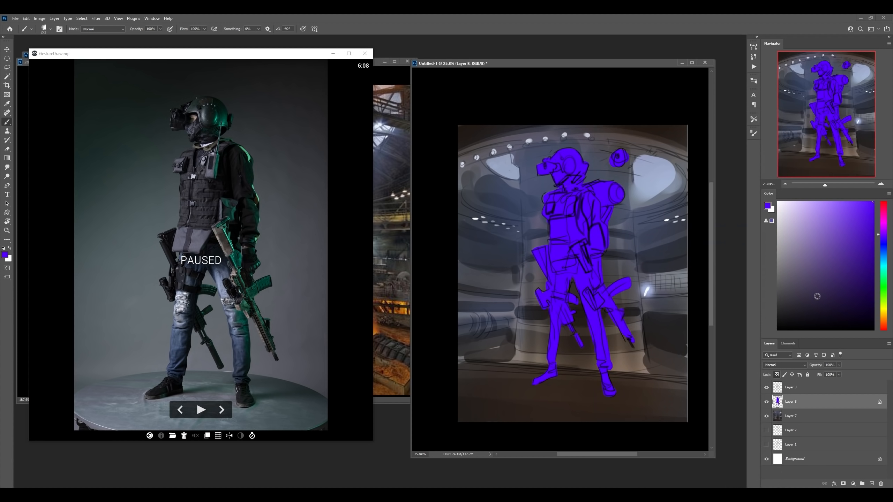
Step: Brush dark violet over the silhouette, and repaint it with a dark blue-grey sampled from the background
{"action": "left_click", "coordinate": [827, 302]}
{"action": "mouse_move", "coordinate": [615, 195]}
{"action": "left_mouse_down"}
{"action": "mouse_move", "coordinate": [577, 278]}
{"action": "mouse_move", "coordinate": [609, 303]}
{"action": "left_mouse_up"}
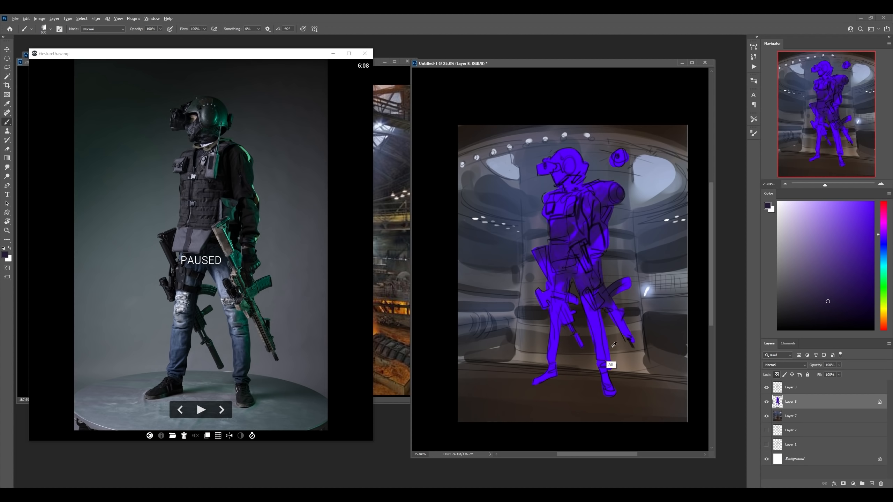
{"action": "left_click", "coordinate": [674, 246], "text": "alt"}
{"action": "mouse_move", "coordinate": [586, 232]}
{"action": "left_mouse_down"}
{"action": "mouse_move", "coordinate": [561, 194]}
{"action": "mouse_move", "coordinate": [601, 195]}
{"action": "mouse_move", "coordinate": [612, 329]}
{"action": "mouse_move", "coordinate": [586, 163]}
{"action": "mouse_move", "coordinate": [634, 181]}
{"action": "left_mouse_up"}
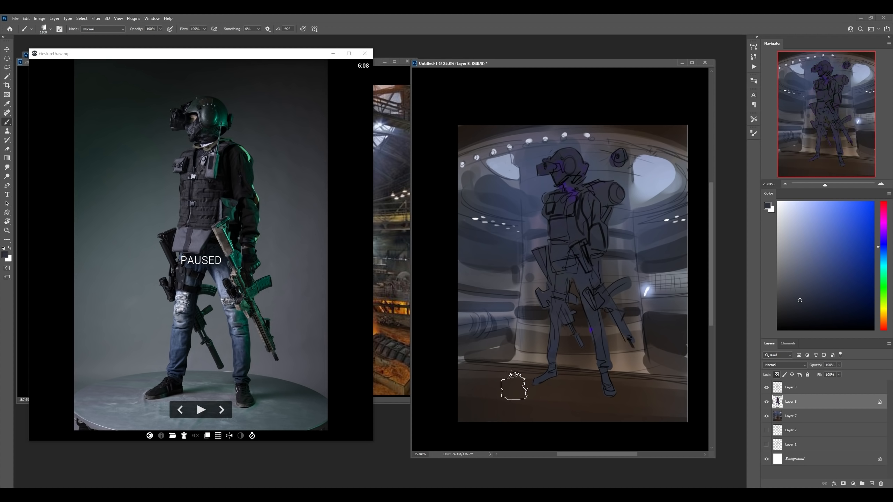
{"action": "scroll", "coordinate": [571, 262], "scroll_direction": "up", "scroll_amount": 3}
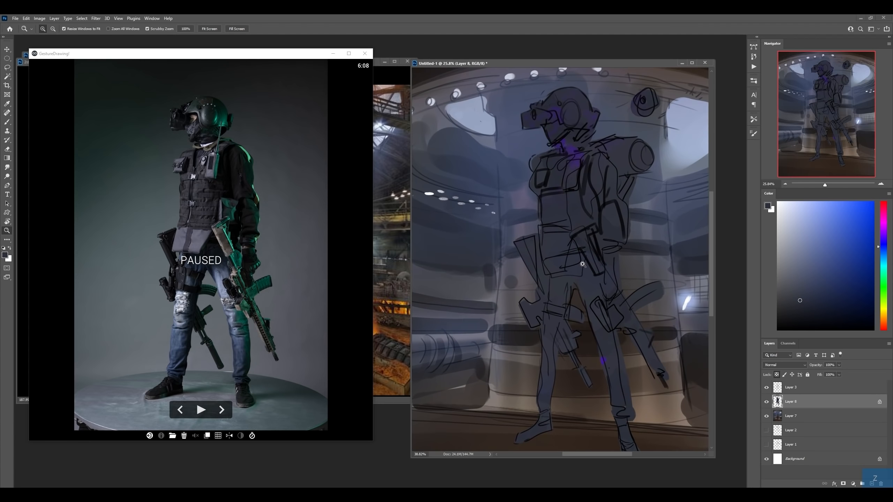
{"action": "key", "text": "z"}
{"action": "scroll", "coordinate": [601, 215], "scroll_direction": "down", "scroll_amount": 5}
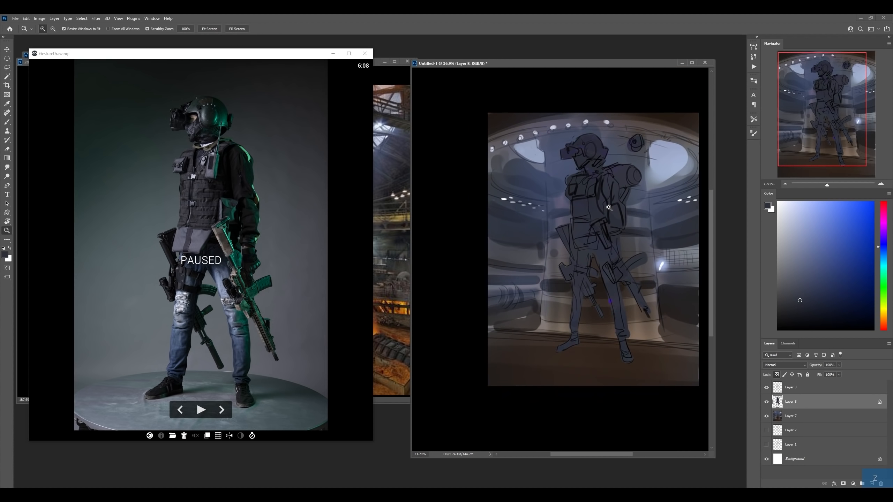
{"action": "scroll", "coordinate": [601, 215], "scroll_direction": "down", "scroll_amount": 3}
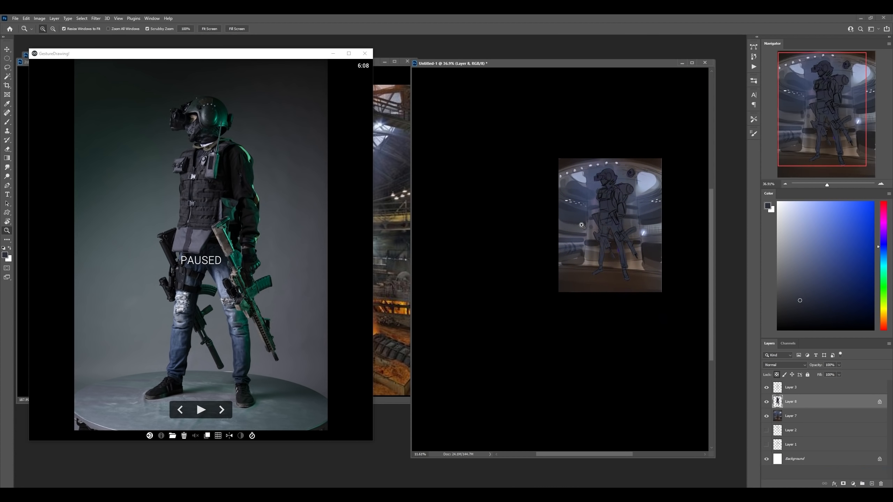
{"action": "scroll", "coordinate": [605, 228], "scroll_direction": "up", "scroll_amount": 4}
{"action": "scroll", "coordinate": [612, 235], "scroll_direction": "up", "scroll_amount": 2}
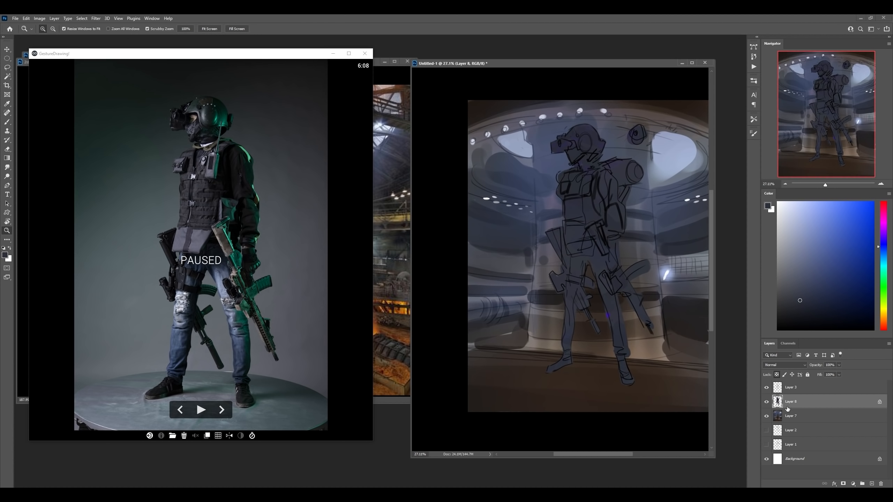
Step: Duplicate the soldier silhouette layer directly above the original
{"action": "left_click_drag", "start_coordinate": [791, 405], "coordinate": [796, 394], "text": "alt"}
{"action": "key", "text": "b"}
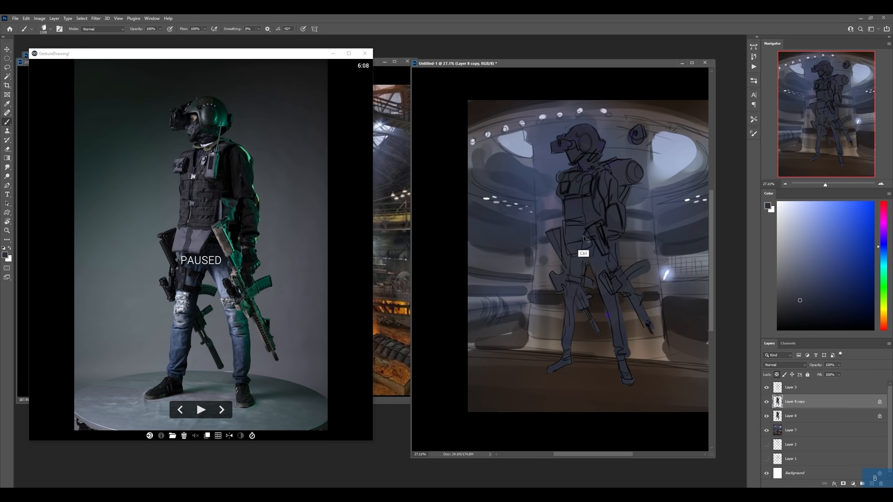
{"action": "mouse_move", "coordinate": [590, 216]}
{"action": "left_mouse_down", "text": "ctrl"}
{"action": "mouse_move", "coordinate": [566, 297]}
{"action": "mouse_move", "coordinate": [526, 271]}
{"action": "mouse_move", "coordinate": [563, 297]}
{"action": "left_mouse_up", "text": "ctrl"}
Step: Brighten the duplicated silhouette with Levels by lowering the white input to 99, and hide it with a black layer mask
{"action": "key", "text": "ctrl+l"}
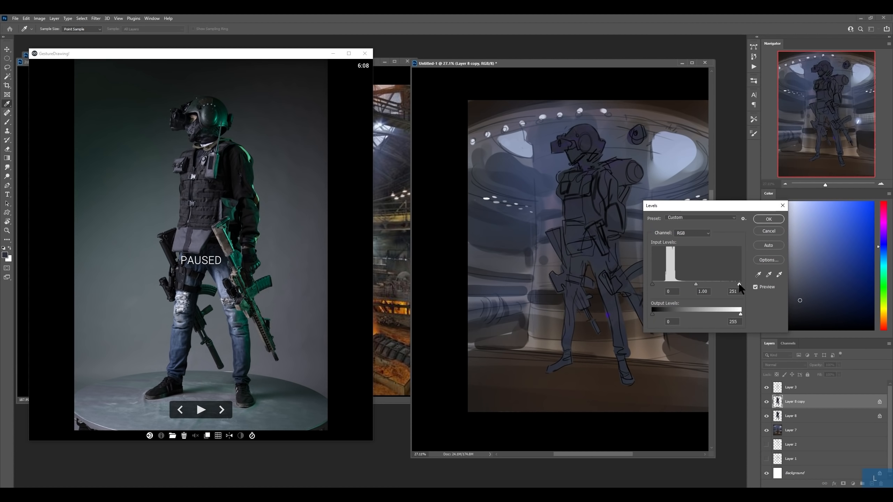
{"action": "left_click_drag", "start_coordinate": [740, 284], "coordinate": [685, 284]}
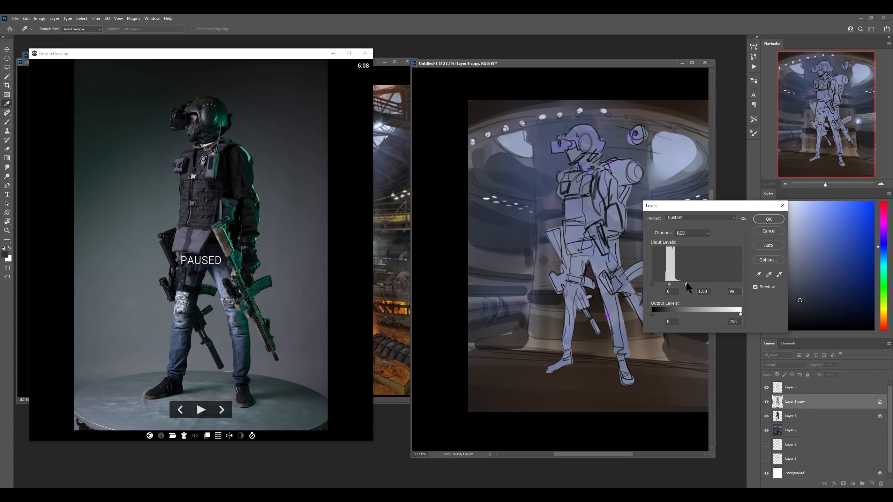
{"action": "key", "text": "Return"}
{"action": "key", "text": "b"}
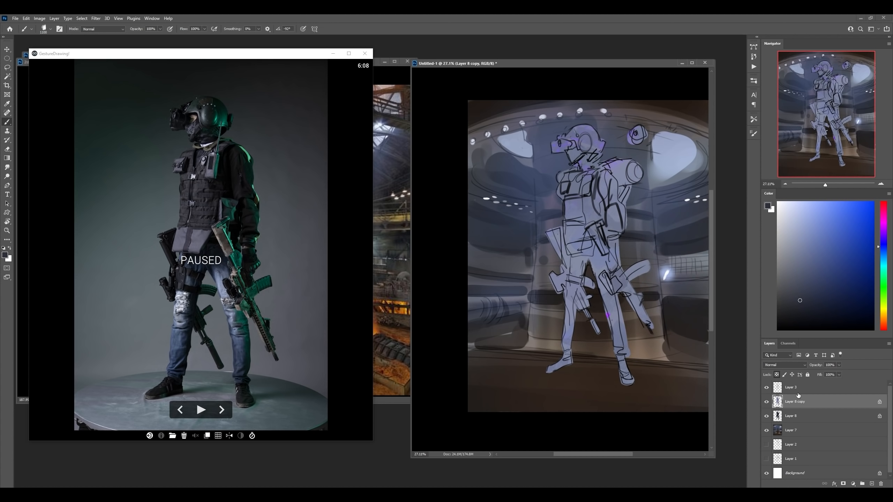
{"action": "left_click", "coordinate": [843, 484], "text": "alt"}
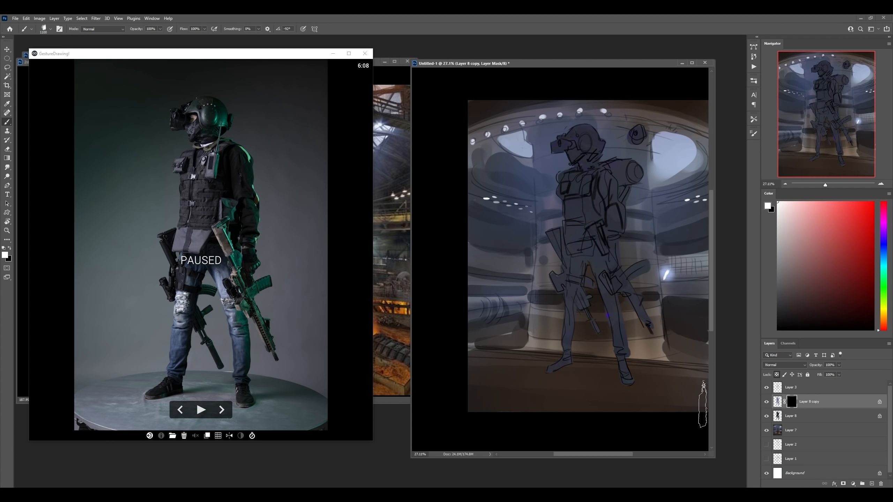
Step: Switch to the narrower painting brush, reduce its size and paint white on the mask to reveal light on the helmet, goggles and face
{"action": "key", "text": "z"}
{"action": "mouse_move", "coordinate": [581, 129]}
{"action": "left_mouse_down"}
{"action": "mouse_move", "coordinate": [602, 128]}
{"action": "mouse_move", "coordinate": [566, 126]}
{"action": "mouse_move", "coordinate": [575, 139]}
{"action": "mouse_move", "coordinate": [556, 145]}
{"action": "mouse_move", "coordinate": [585, 156]}
{"action": "mouse_move", "coordinate": [597, 200]}
{"action": "mouse_move", "coordinate": [567, 200]}
{"action": "left_mouse_up"}
{"action": "key", "text": "b"}
{"action": "right_click", "coordinate": [576, 172]}
{"action": "left_click", "coordinate": [614, 249]}
{"action": "left_click", "coordinate": [560, 155]}
{"action": "key", "text": "bracketleft"}
{"action": "key", "text": "bracketleft"}
{"action": "key", "text": "bracketleft"}
{"action": "key", "text": "bracketleft"}
{"action": "key", "text": "bracketleft"}
{"action": "key", "text": "bracketleft"}
{"action": "key", "text": "bracketleft"}
{"action": "key", "text": "bracketleft"}
{"action": "key", "text": "bracketleft"}
{"action": "key", "text": "bracketleft"}
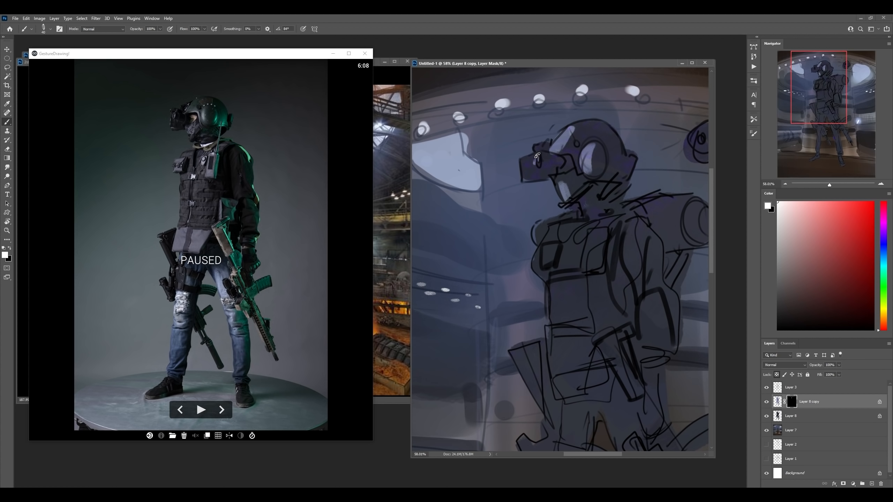
{"action": "left_click_drag", "start_coordinate": [537, 155], "coordinate": [523, 178]}
Step: Paint white on the mask to reveal light on the vest's chest panels and the waist pouch
{"action": "scroll", "coordinate": [629, 288], "scroll_direction": "down", "scroll_amount": 3}
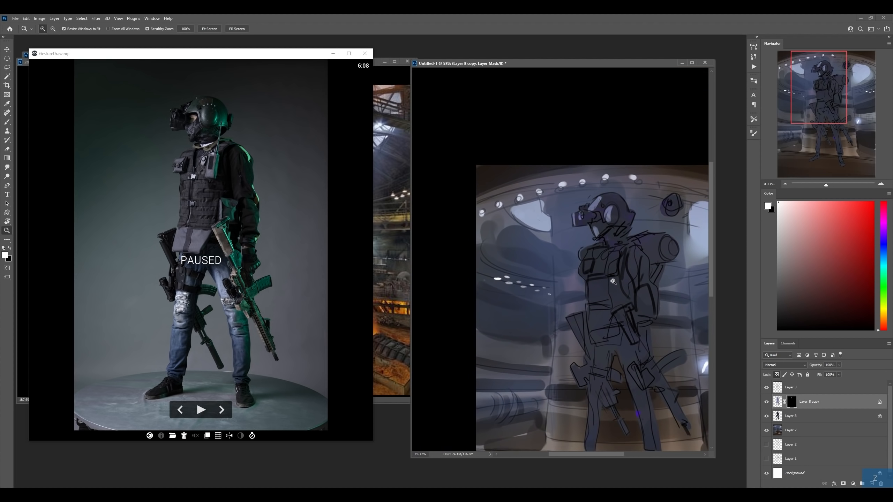
{"action": "key", "text": "b"}
{"action": "left_click_drag", "start_coordinate": [612, 253], "coordinate": [611, 275]}
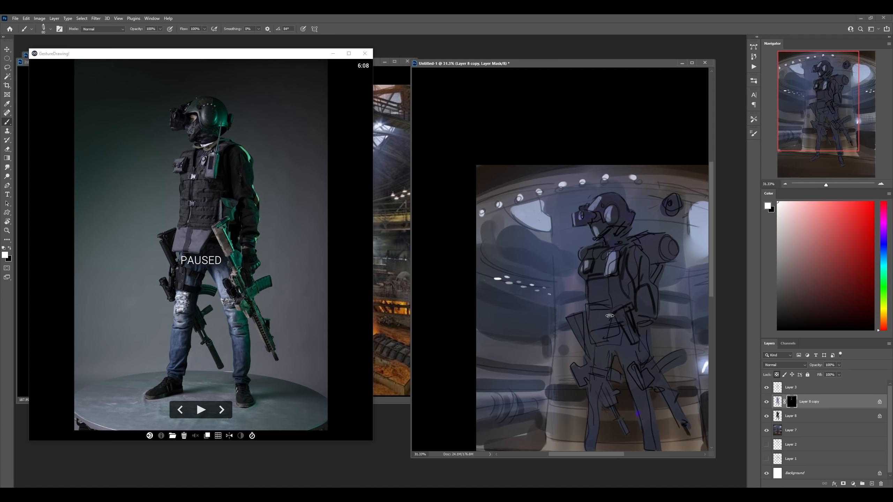
{"action": "mouse_move", "coordinate": [596, 318]}
{"action": "left_mouse_down"}
{"action": "mouse_move", "coordinate": [595, 342]}
{"action": "mouse_move", "coordinate": [613, 325]}
{"action": "mouse_move", "coordinate": [595, 317]}
{"action": "mouse_move", "coordinate": [604, 345]}
{"action": "left_mouse_up"}
{"action": "left_click_drag", "start_coordinate": [607, 339], "coordinate": [592, 283]}
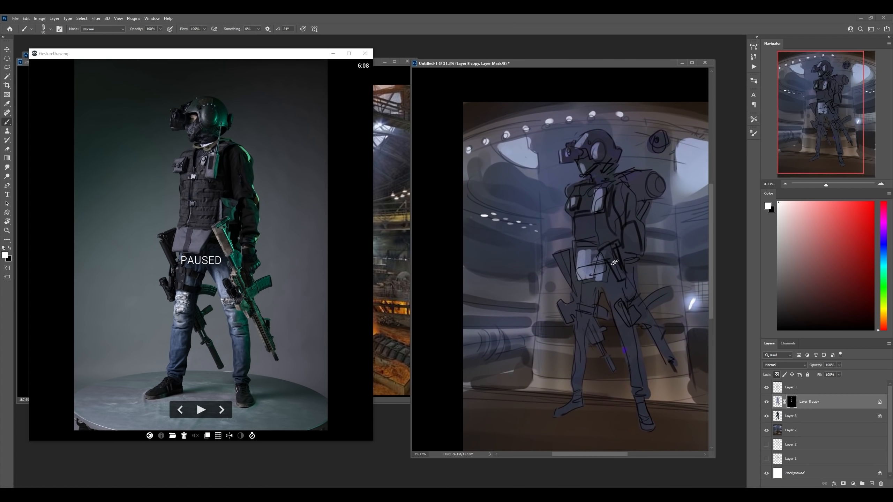
Step: Reveal light on the mask along the thigh and shin of the right-hand leg, adjusting the brush size
{"action": "key", "text": "["}
{"action": "key", "text": "["}
{"action": "key", "text": "["}
{"action": "key", "text": "["}
{"action": "mouse_move", "coordinate": [608, 253]}
{"action": "left_mouse_down"}
{"action": "mouse_move", "coordinate": [588, 288]}
{"action": "mouse_move", "coordinate": [613, 288]}
{"action": "mouse_move", "coordinate": [610, 274]}
{"action": "mouse_move", "coordinate": [631, 374]}
{"action": "mouse_move", "coordinate": [649, 394]}
{"action": "mouse_move", "coordinate": [608, 329]}
{"action": "mouse_move", "coordinate": [634, 339]}
{"action": "mouse_move", "coordinate": [649, 395]}
{"action": "left_mouse_up"}
{"action": "key", "text": "bracketright"}
{"action": "key", "text": "bracketright"}
{"action": "key", "text": "bracketright"}
{"action": "key", "text": "bracketleft"}
{"action": "key", "text": "bracketleft"}
{"action": "key", "text": "bracketleft"}
{"action": "key", "text": "bracketleft"}
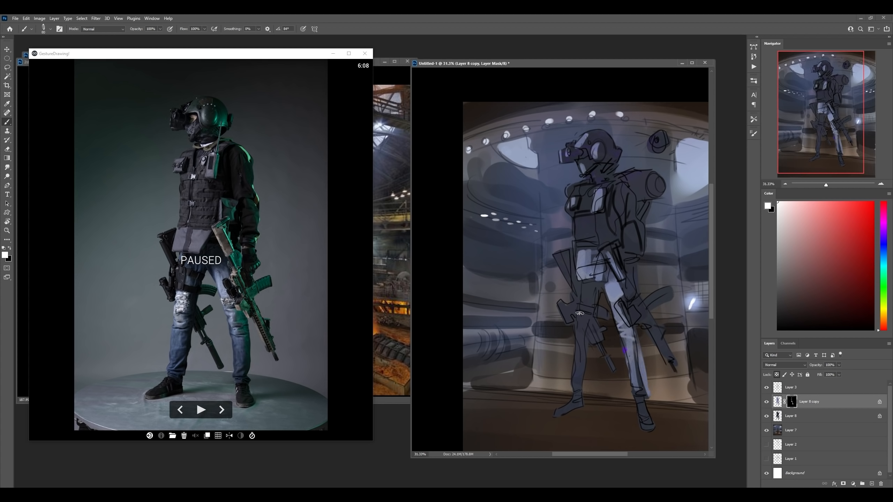
Step: Reveal light down the left-hand leg on the mask, and trim it back with black
{"action": "key", "text": "bracketright"}
{"action": "key", "text": "bracketright"}
{"action": "mouse_move", "coordinate": [582, 329]}
{"action": "left_mouse_down"}
{"action": "mouse_move", "coordinate": [578, 366]}
{"action": "mouse_move", "coordinate": [576, 330]}
{"action": "mouse_move", "coordinate": [579, 374]}
{"action": "left_mouse_up"}
{"action": "key", "text": "bracketright"}
{"action": "left_click_drag", "start_coordinate": [582, 293], "coordinate": [576, 352]}
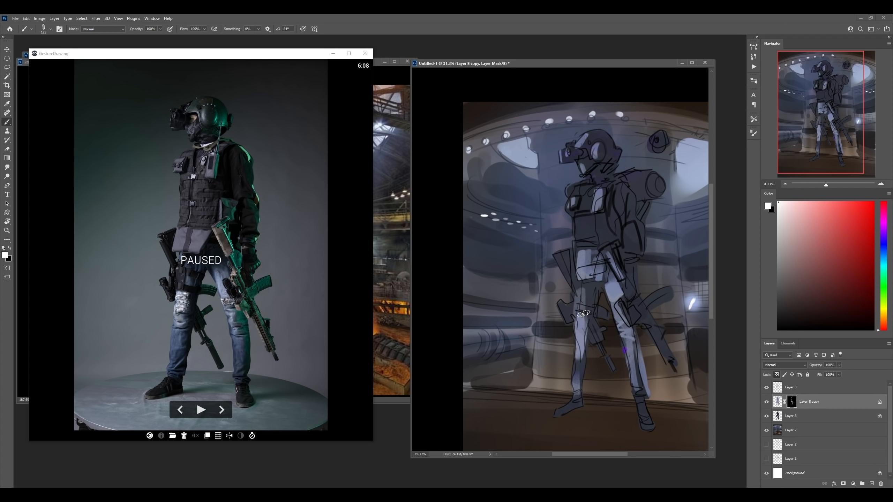
{"action": "key", "text": "x"}
{"action": "left_click_drag", "start_coordinate": [582, 292], "coordinate": [578, 392]}
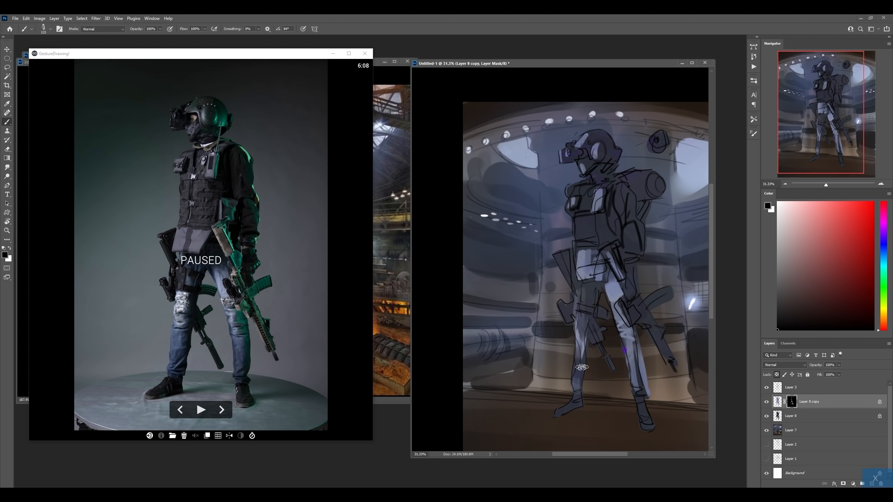
Step: Paint white on the mask with an enlarged brush to reveal light on the cylinder behind the shoulder and the left-hand rifle stock
{"action": "key", "text": "x"}
{"action": "scroll", "coordinate": [647, 176], "scroll_direction": "up", "scroll_amount": 3}
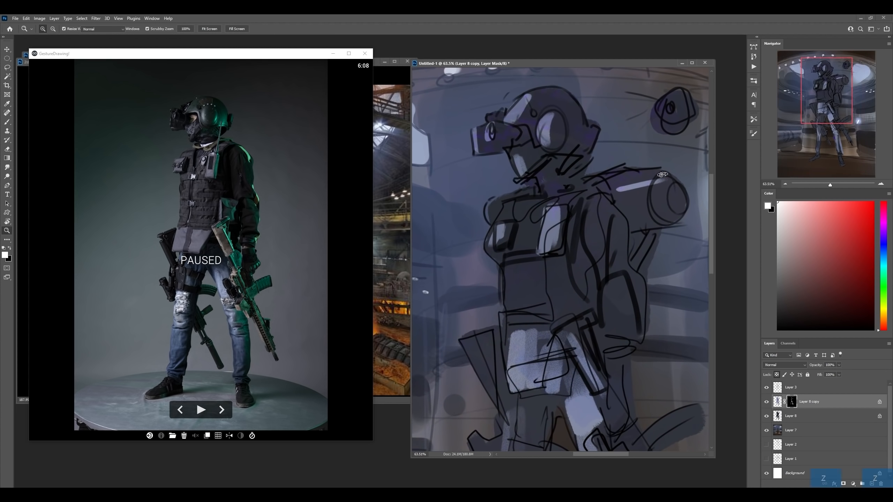
{"action": "mouse_move", "coordinate": [625, 187]}
{"action": "left_mouse_down"}
{"action": "mouse_move", "coordinate": [660, 183]}
{"action": "mouse_move", "coordinate": [654, 189]}
{"action": "mouse_move", "coordinate": [671, 195]}
{"action": "mouse_move", "coordinate": [596, 253]}
{"action": "mouse_move", "coordinate": [630, 209]}
{"action": "mouse_move", "coordinate": [620, 189]}
{"action": "mouse_move", "coordinate": [627, 207]}
{"action": "left_mouse_up"}
{"action": "key", "text": "]"}
{"action": "key", "text": "x"}
{"action": "key", "text": "x"}
{"action": "key", "text": "]"}
{"action": "key", "text": "]"}
{"action": "mouse_move", "coordinate": [639, 175]}
{"action": "left_mouse_down"}
{"action": "mouse_move", "coordinate": [643, 213]}
{"action": "mouse_move", "coordinate": [637, 198]}
{"action": "mouse_move", "coordinate": [663, 182]}
{"action": "left_mouse_up"}
{"action": "key", "text": "z"}
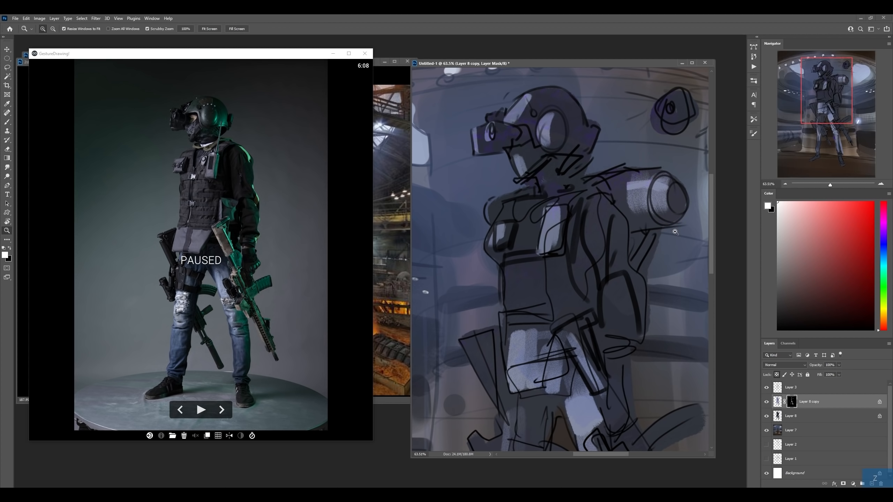
{"action": "mouse_move", "coordinate": [674, 231]}
{"action": "left_mouse_down"}
{"action": "mouse_move", "coordinate": [640, 235]}
{"action": "mouse_move", "coordinate": [654, 235]}
{"action": "left_mouse_up"}
{"action": "key", "text": "b"}
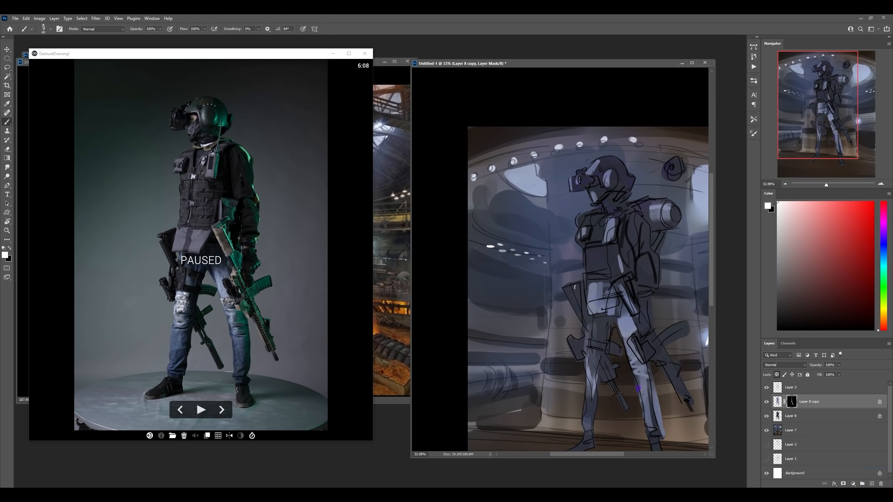
{"action": "left_click_drag", "start_coordinate": [600, 359], "coordinate": [581, 324]}
Step: Switch to the Soft Round 500 6 brush, enlarge it to 1100 px and reveal a soft light over the figure on the mask
{"action": "right_click", "coordinate": [626, 195]}
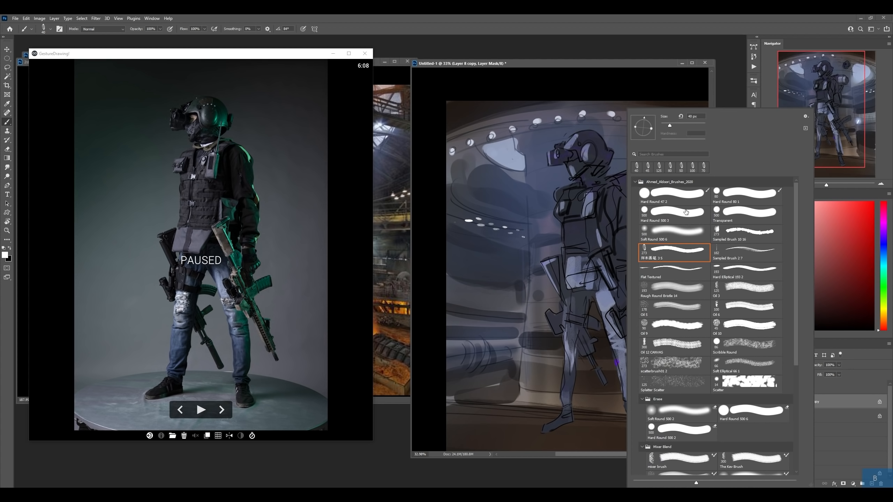
{"action": "double_click", "coordinate": [671, 234]}
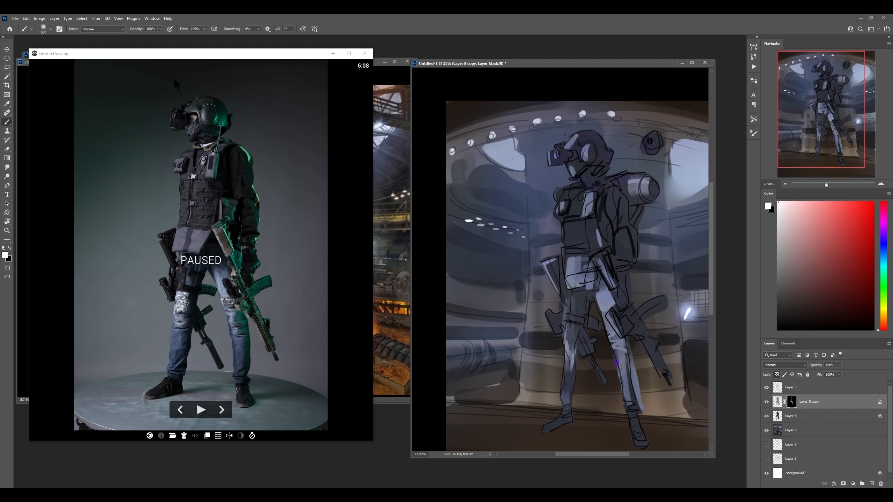
{"action": "key", "text": "bracketright"}
{"action": "key", "text": "bracketright"}
{"action": "key", "text": "bracketright"}
{"action": "key", "text": "bracketright"}
{"action": "key", "text": "bracketright"}
{"action": "key", "text": "bracketright"}
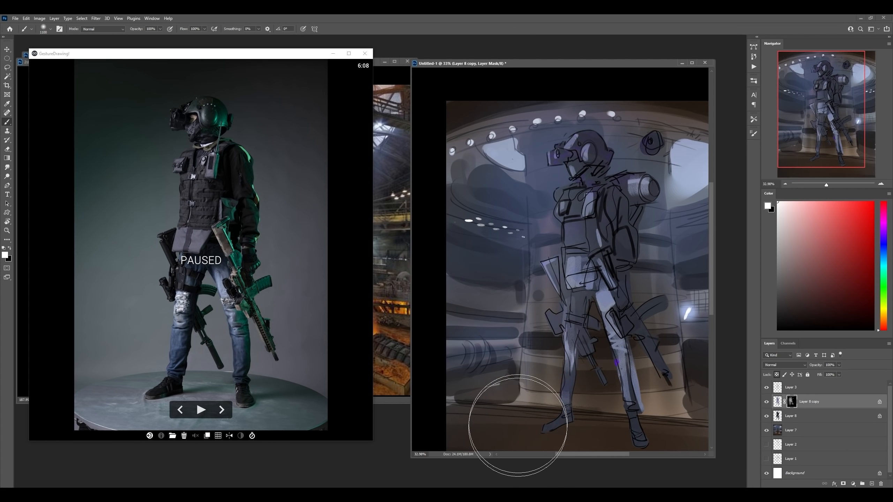
{"action": "key", "text": "bracketleft"}
{"action": "key", "text": "bracketleft"}
{"action": "key", "text": "bracketleft"}
{"action": "key", "text": "bracketleft"}
{"action": "key", "text": "bracketleft"}
{"action": "key", "text": "bracketleft"}
Step: Merge the masked light copy down into Layer 8
{"action": "key", "text": "z"}
{"action": "left_click_drag", "start_coordinate": [664, 235], "coordinate": [638, 235]}
{"action": "key", "text": "ctrl+e"}
{"action": "key", "text": "z"}
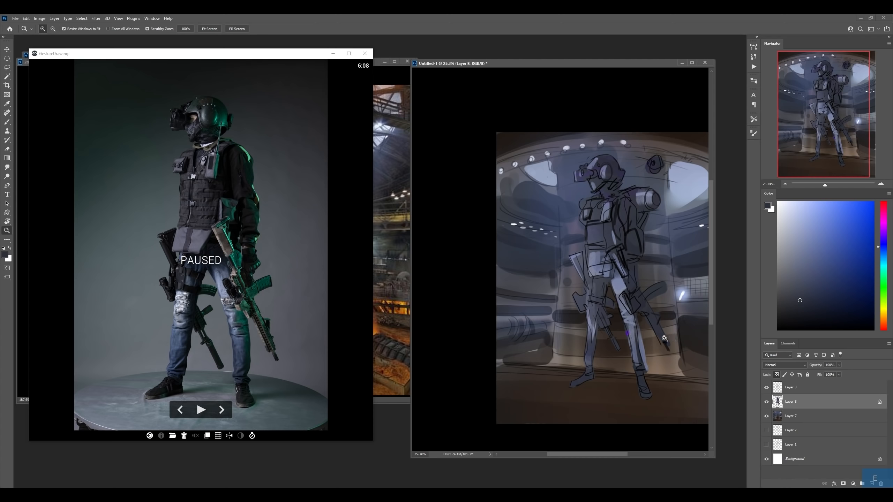
{"action": "scroll", "coordinate": [653, 344], "scroll_direction": "up", "scroll_amount": 1}
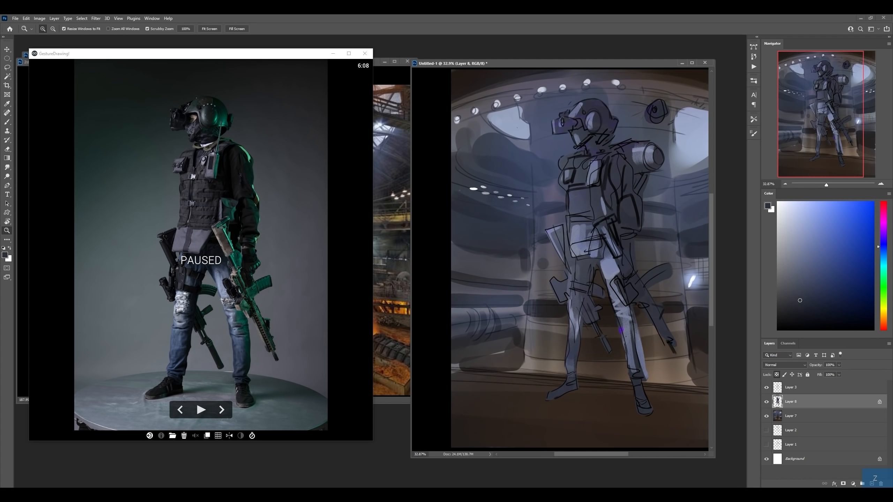
Step: Duplicate Layer 8 and darken the copy with Levels, setting the midtone input to 0.68
{"action": "left_click_drag", "start_coordinate": [791, 405], "coordinate": [793, 394], "text": "alt"}
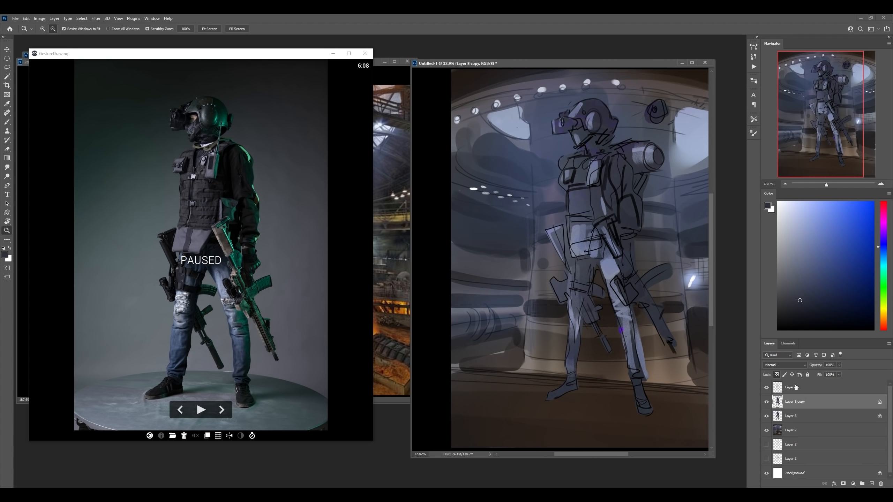
{"action": "key", "text": "ctrl+l"}
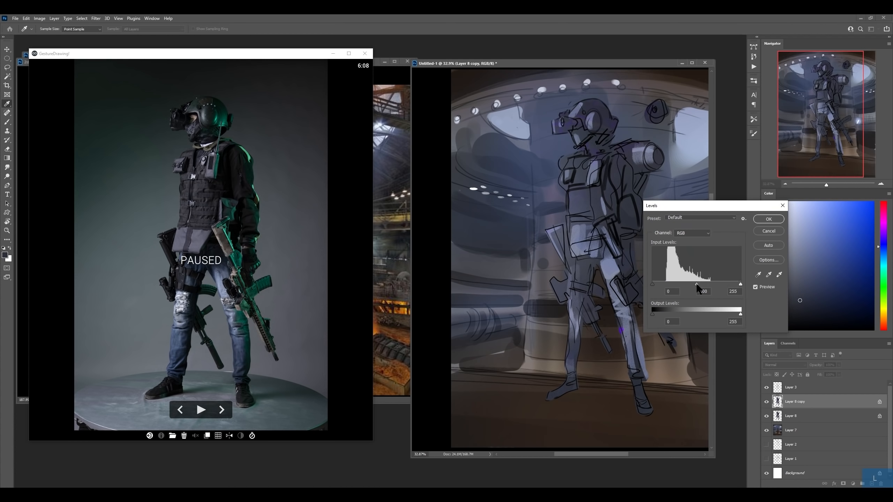
{"action": "left_click_drag", "start_coordinate": [697, 285], "coordinate": [706, 285]}
{"action": "left_click", "coordinate": [768, 220]}
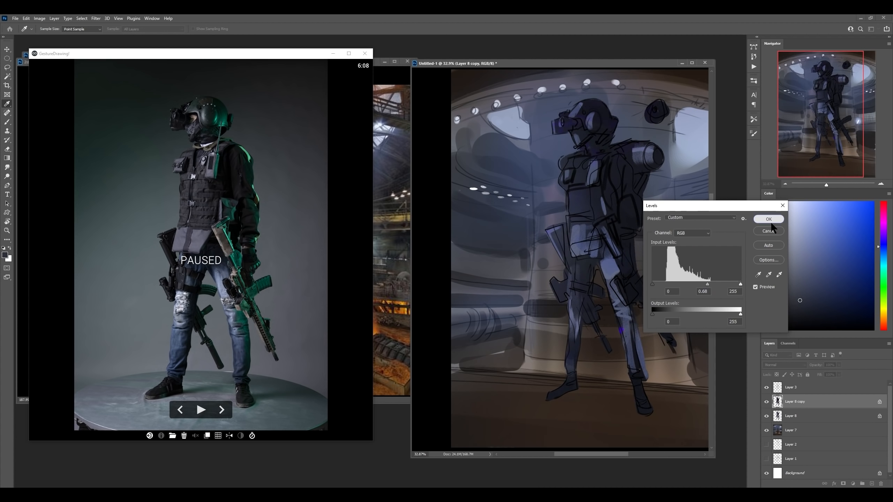
Step: Add a black layer mask that hides the whole darkened Layer 8 copy
{"action": "key", "text": "b"}
{"action": "left_click_drag", "start_coordinate": [593, 215], "coordinate": [465, 277], "text": "ctrl"}
{"action": "key", "text": "ctrl+z"}
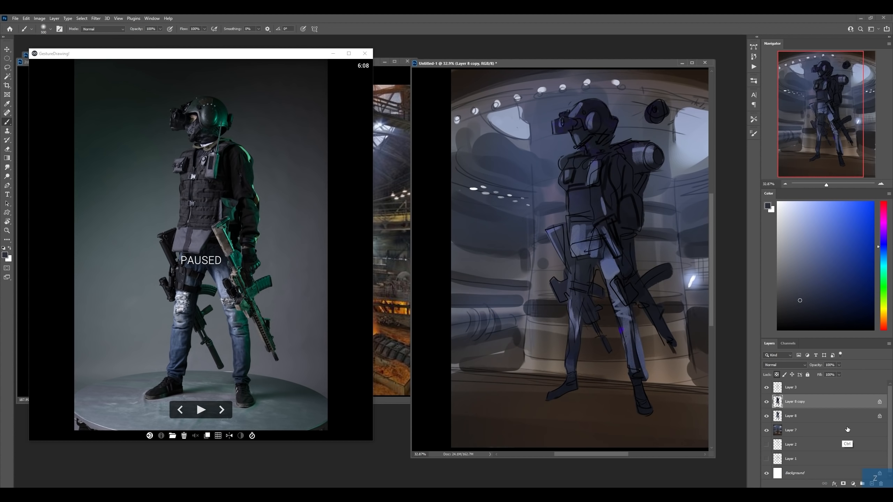
{"action": "left_click", "coordinate": [843, 485], "text": "alt"}
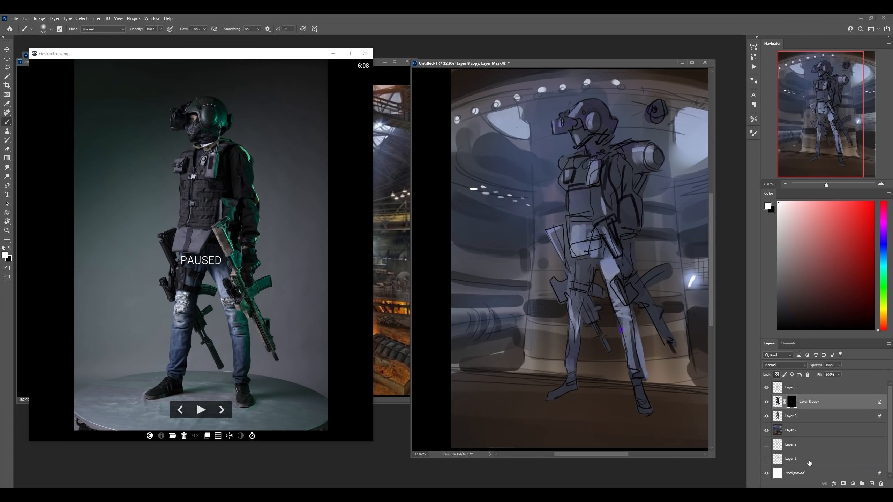
Step: Switch to the narrower painting brush, reduce its size and paint white on the mask to reveal shadow between the vest and the sleeve
{"action": "key", "text": "z"}
{"action": "left_click_drag", "start_coordinate": [627, 164], "coordinate": [668, 164]}
{"action": "key", "text": "b"}
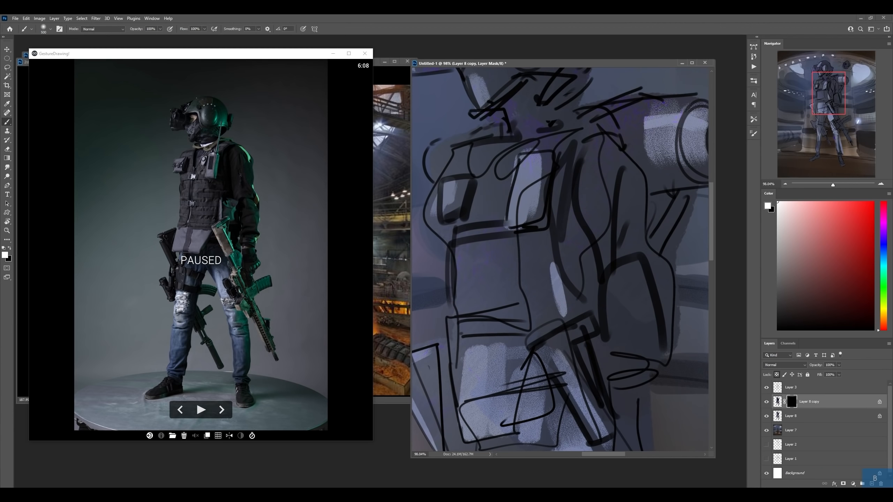
{"action": "right_click", "coordinate": [634, 214]}
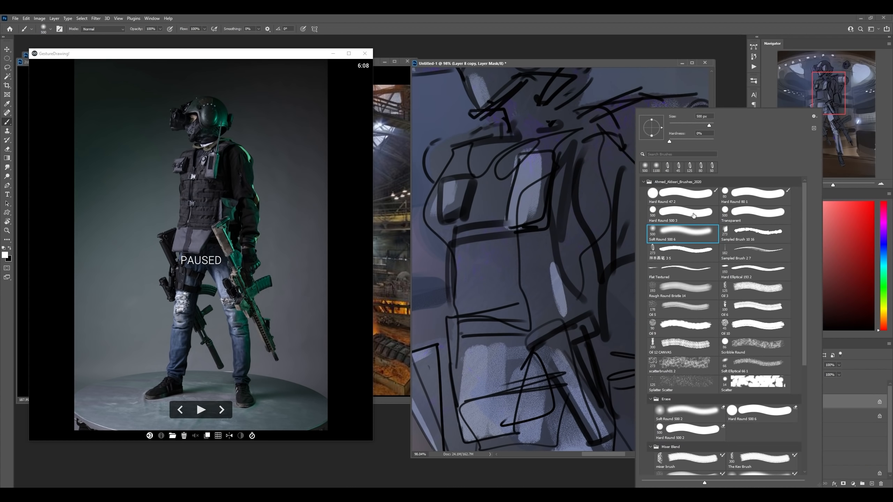
{"action": "double_click", "coordinate": [678, 251]}
{"action": "key", "text": "["}
{"action": "key", "text": "["}
{"action": "key", "text": "["}
{"action": "key", "text": "["}
{"action": "key", "text": "z"}
{"action": "mouse_move", "coordinate": [587, 176]}
{"action": "left_mouse_down"}
{"action": "mouse_move", "coordinate": [588, 223]}
{"action": "mouse_move", "coordinate": [613, 231]}
{"action": "mouse_move", "coordinate": [598, 211]}
{"action": "left_mouse_up"}
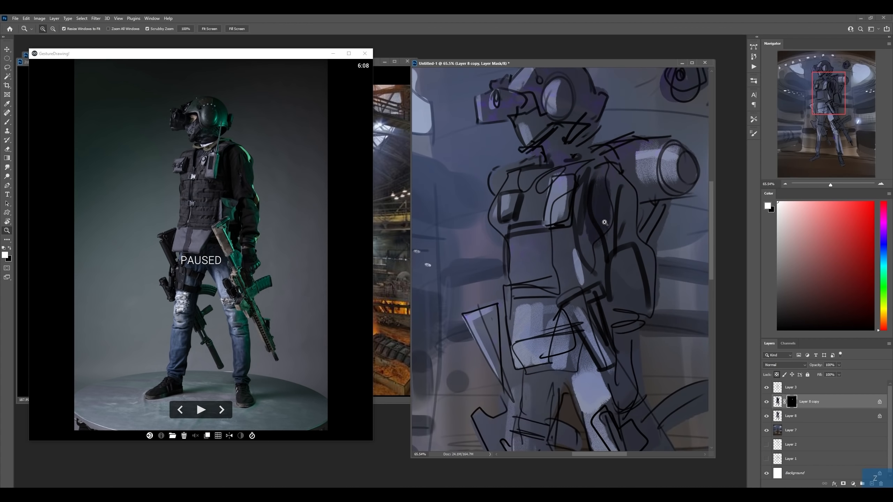
{"action": "key", "text": "b"}
{"action": "left_click_drag", "start_coordinate": [606, 163], "coordinate": [614, 246]}
Step: Reveal shadow on the mask over the round end of the shoulder cylinder, adjusting the brush size
{"action": "key", "text": "["}
{"action": "key", "text": "["}
{"action": "key", "text": "["}
{"action": "key", "text": "["}
{"action": "key", "text": "["}
{"action": "key", "text": "["}
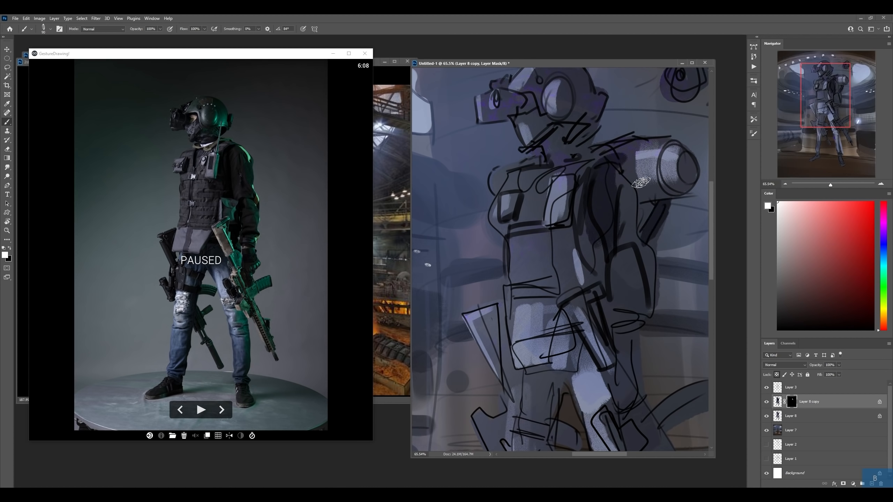
{"action": "mouse_move", "coordinate": [688, 176]}
{"action": "left_mouse_down"}
{"action": "mouse_move", "coordinate": [668, 178]}
{"action": "mouse_move", "coordinate": [677, 145]}
{"action": "mouse_move", "coordinate": [675, 188]}
{"action": "left_mouse_up"}
{"action": "key", "text": "]"}
{"action": "key", "text": "]"}
{"action": "key", "text": "]"}
{"action": "key", "text": "]"}
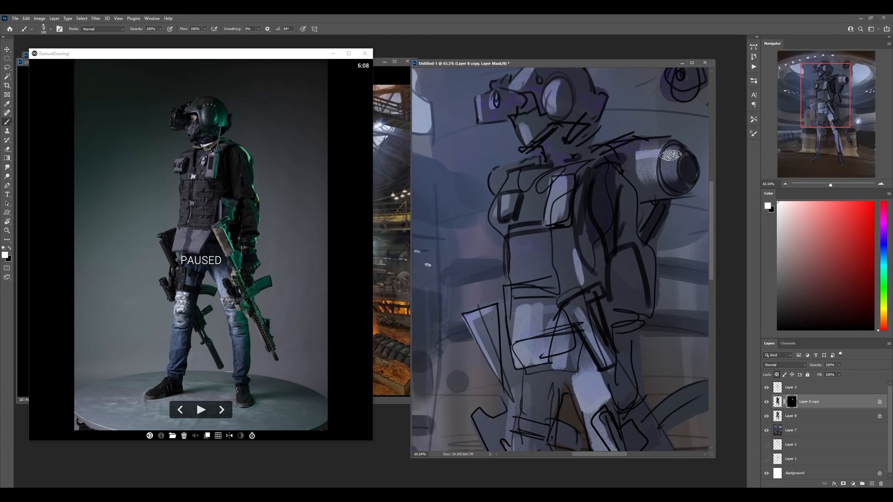
{"action": "key", "text": "]"}
Step: Paint white on the mask to reveal shadow on the neck and collar beneath the helmet
{"action": "key", "text": "x"}
{"action": "key", "text": "["}
{"action": "key", "text": "["}
{"action": "key", "text": "["}
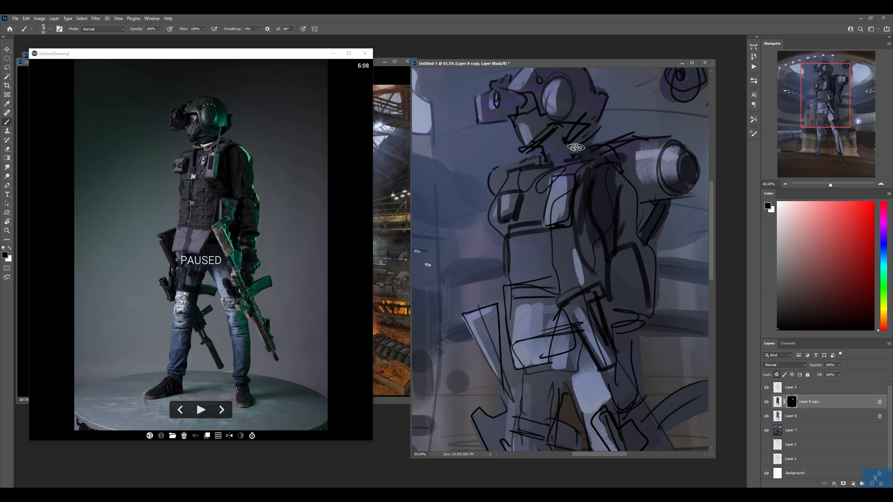
{"action": "key", "text": "x"}
{"action": "mouse_move", "coordinate": [568, 143]}
{"action": "left_mouse_down"}
{"action": "mouse_move", "coordinate": [551, 149]}
{"action": "mouse_move", "coordinate": [560, 128]}
{"action": "mouse_move", "coordinate": [600, 123]}
{"action": "mouse_move", "coordinate": [579, 110]}
{"action": "mouse_move", "coordinate": [576, 176]}
{"action": "left_mouse_up"}
{"action": "key", "text": "]"}
{"action": "key", "text": "]"}
{"action": "key", "text": "]"}
{"action": "key", "text": "["}
Step: Switch to the Soft Round 500 6 brush, reduce its size and reveal soft shadow around the helmet's earpiece
{"action": "key", "text": "space"}
{"action": "right_click", "coordinate": [604, 178]}
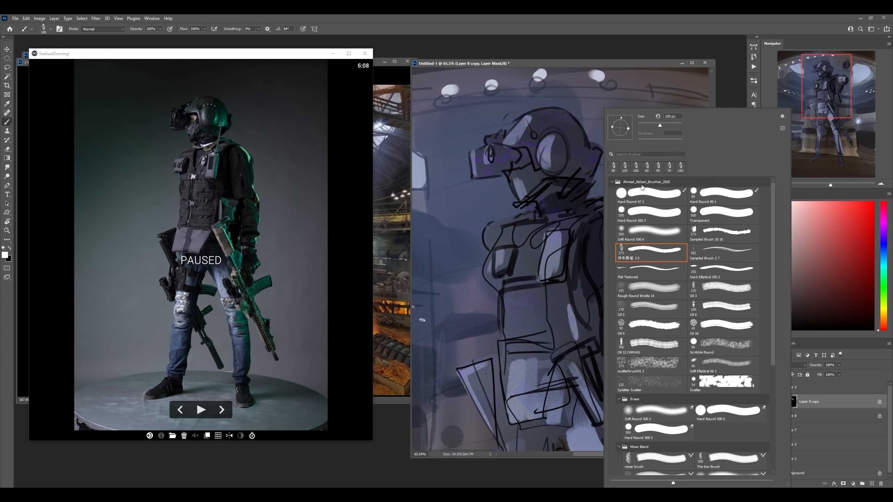
{"action": "double_click", "coordinate": [632, 232]}
{"action": "key", "text": "["}
{"action": "key", "text": "["}
{"action": "key", "text": "["}
{"action": "key", "text": "["}
{"action": "key", "text": "["}
{"action": "key", "text": "["}
{"action": "key", "text": "["}
{"action": "key", "text": "["}
{"action": "key", "text": "["}
{"action": "mouse_move", "coordinate": [559, 139]}
{"action": "left_mouse_down"}
{"action": "mouse_move", "coordinate": [564, 172]}
{"action": "mouse_move", "coordinate": [564, 164]}
{"action": "left_mouse_up"}
Step: Reveal soft shadow on the mask over the back of the helmet dome and beneath the goggles, adjusting the brush size
{"action": "key", "text": "]"}
{"action": "key", "text": "]"}
{"action": "key", "text": "]"}
{"action": "key", "text": "]"}
{"action": "left_click_drag", "start_coordinate": [565, 116], "coordinate": [570, 122]}
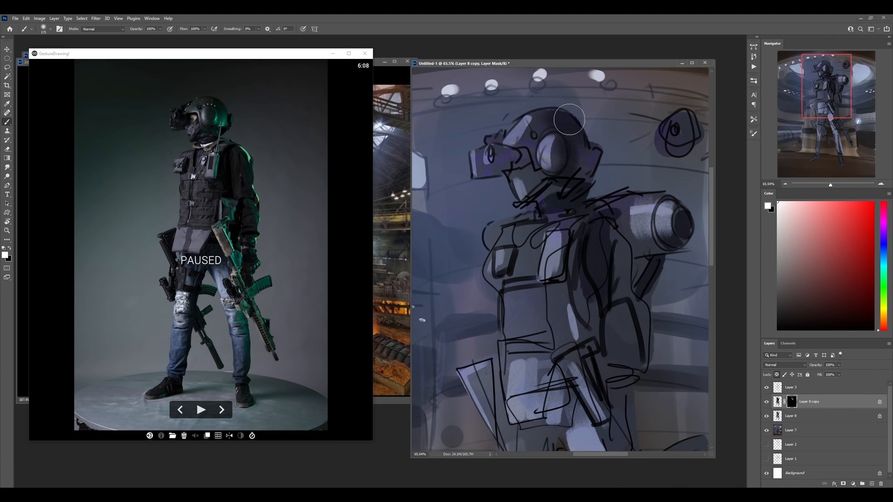
{"action": "key", "text": "["}
{"action": "key", "text": "["}
{"action": "key", "text": "["}
{"action": "key", "text": "["}
{"action": "key", "text": "["}
{"action": "mouse_move", "coordinate": [505, 166]}
{"action": "left_mouse_down"}
{"action": "mouse_move", "coordinate": [499, 158]}
{"action": "mouse_move", "coordinate": [501, 175]}
{"action": "left_mouse_up"}
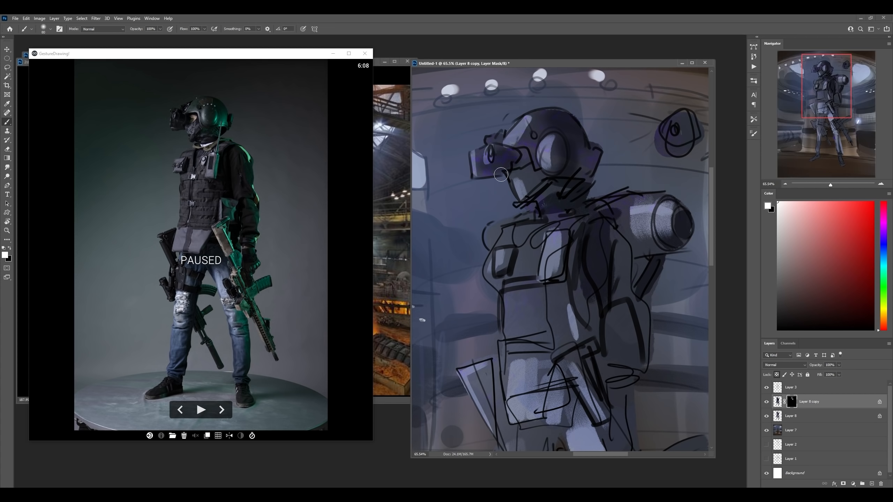
Step: Enlarge the soft brush and reveal shadow on the mask down the arm and along the side of the vest
{"action": "scroll", "coordinate": [543, 268], "scroll_direction": "down", "scroll_amount": 5}
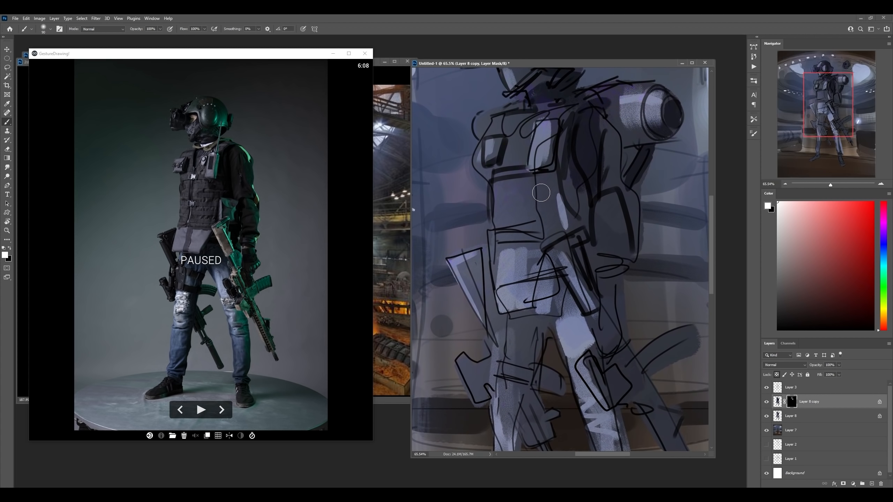
{"action": "key", "text": "bracketright"}
{"action": "key", "text": "bracketright"}
{"action": "key", "text": "bracketright"}
{"action": "left_click_drag", "start_coordinate": [626, 204], "coordinate": [628, 335]}
{"action": "key", "text": "bracketright"}
{"action": "left_click_drag", "start_coordinate": [551, 206], "coordinate": [553, 220]}
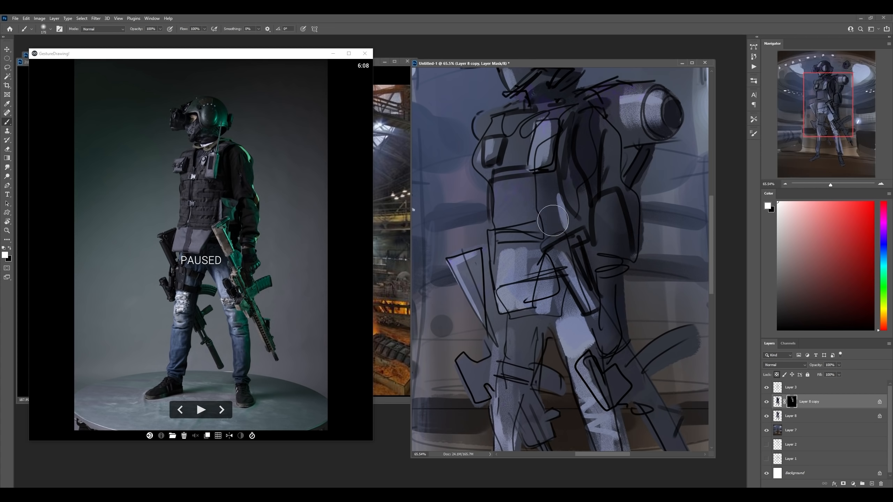
Step: Reveal soft shadow on the mask from the crotch and inner thigh down the shin of the left-hand leg
{"action": "scroll", "coordinate": [534, 365], "scroll_direction": "down", "scroll_amount": 4}
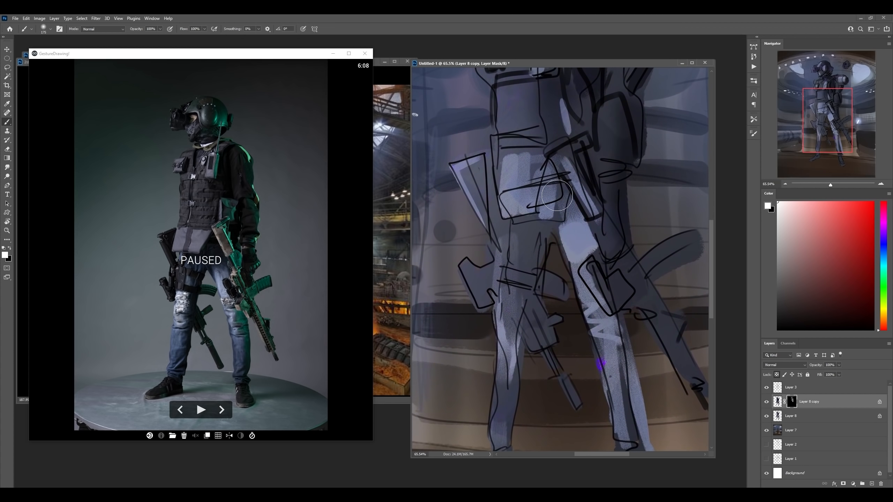
{"action": "key", "text": "bracketleft"}
{"action": "left_click_drag", "start_coordinate": [548, 246], "coordinate": [545, 235]}
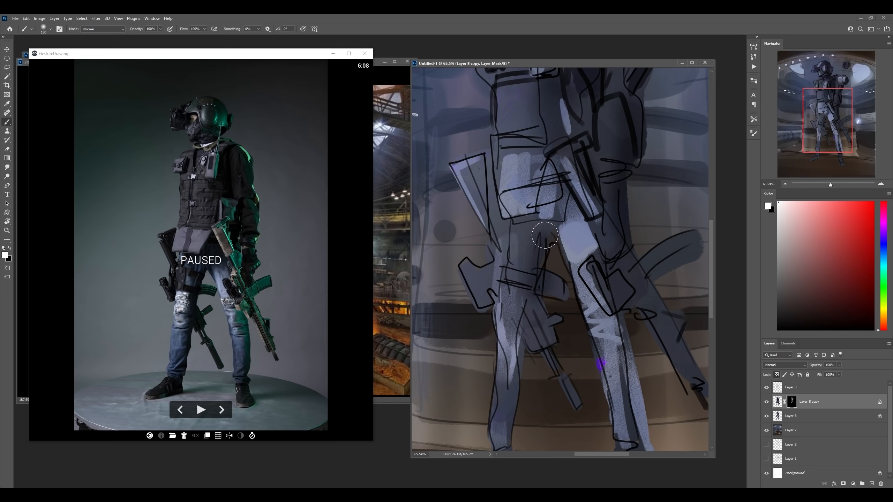
{"action": "key", "text": "z"}
{"action": "left_click_drag", "start_coordinate": [547, 281], "coordinate": [523, 285]}
{"action": "key", "text": "b"}
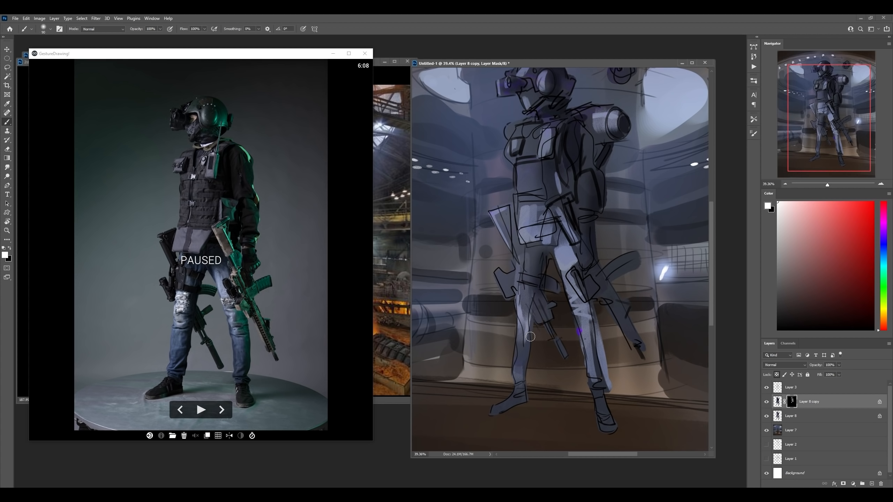
{"action": "left_click_drag", "start_coordinate": [535, 286], "coordinate": [529, 359]}
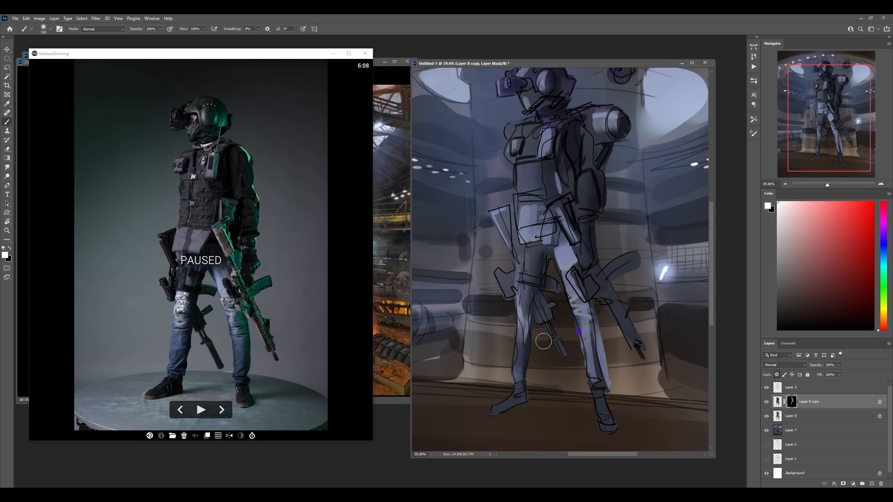
Step: Enlarge the soft brush and reveal shadow down the right-hand shin and over both boots
{"action": "key", "text": "bracketright"}
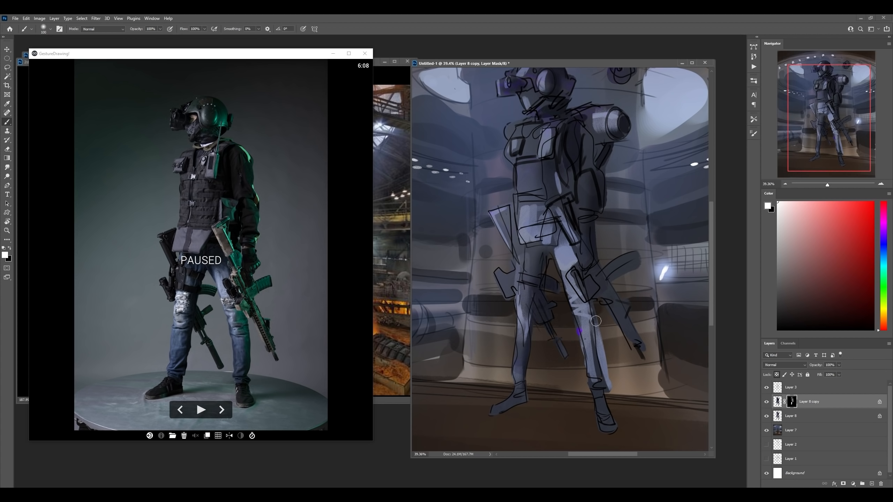
{"action": "key", "text": "bracketright"}
{"action": "mouse_move", "coordinate": [596, 321]}
{"action": "left_mouse_down"}
{"action": "mouse_move", "coordinate": [609, 377]}
{"action": "mouse_move", "coordinate": [607, 424]}
{"action": "left_mouse_up"}
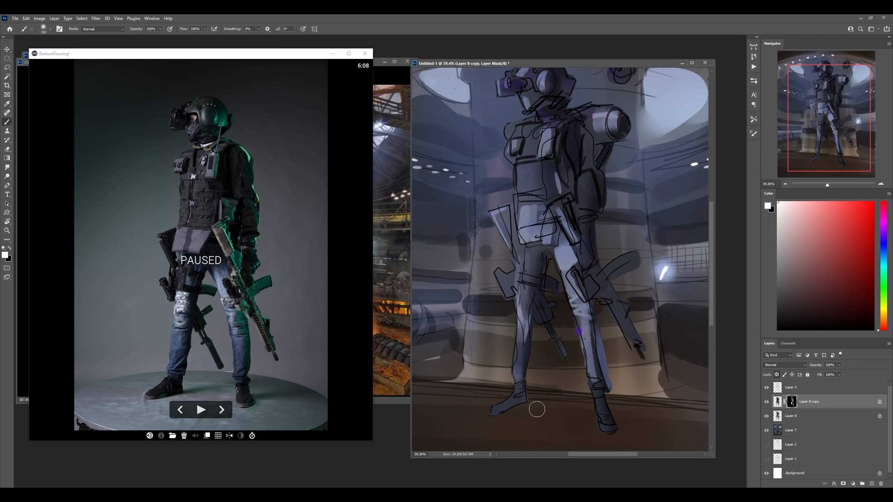
{"action": "left_click_drag", "start_coordinate": [506, 409], "coordinate": [526, 400]}
Step: Reveal shadow on the rifle parts with a smaller soft brush, and merge the masked shadow copy down into Layer 8
{"action": "key", "text": "bracketleft"}
{"action": "key", "text": "bracketleft"}
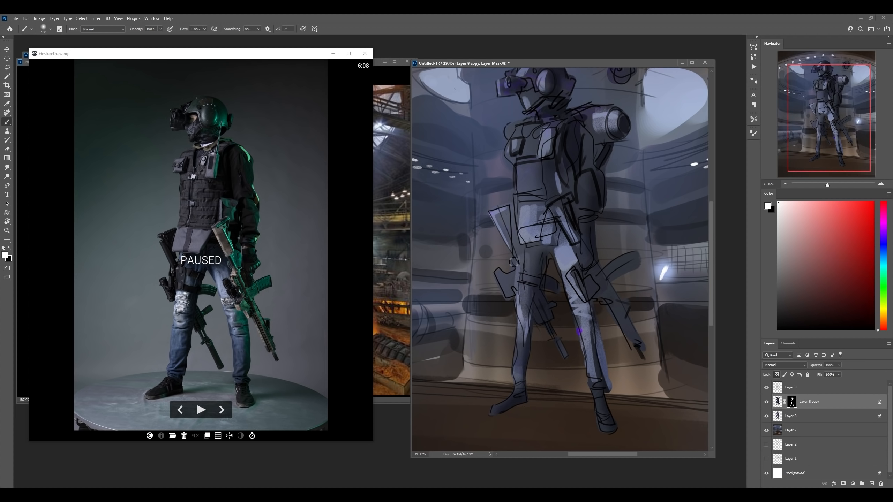
{"action": "left_click_drag", "start_coordinate": [504, 213], "coordinate": [519, 259]}
{"action": "mouse_move", "coordinate": [634, 240]}
{"action": "left_mouse_down"}
{"action": "mouse_move", "coordinate": [644, 271]}
{"action": "mouse_move", "coordinate": [612, 274]}
{"action": "mouse_move", "coordinate": [626, 239]}
{"action": "mouse_move", "coordinate": [646, 348]}
{"action": "mouse_move", "coordinate": [620, 306]}
{"action": "mouse_move", "coordinate": [633, 250]}
{"action": "left_mouse_up"}
{"action": "key", "text": "z"}
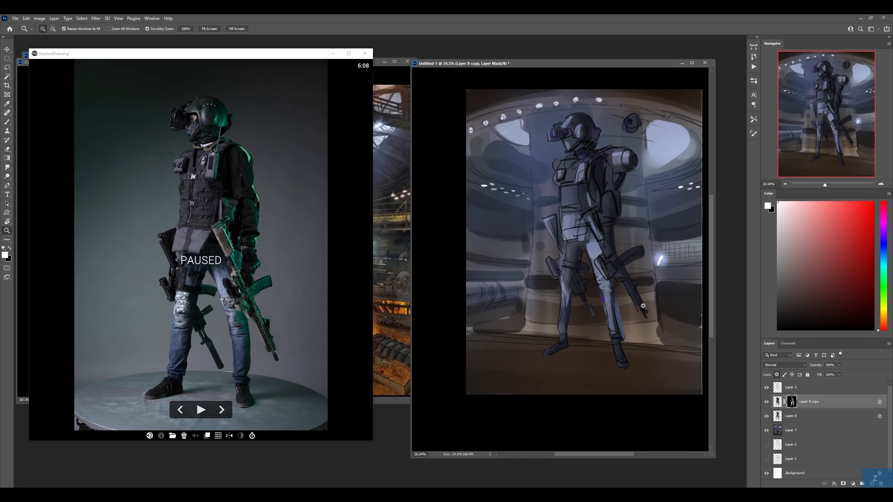
{"action": "key", "text": "ctrl+e"}
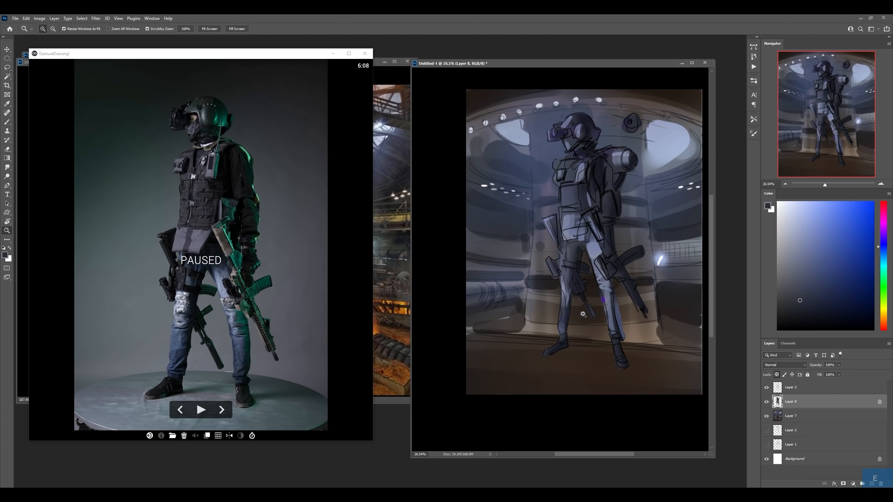
Step: Add a new layer above Layer 7 and brush a large soft patch of sampled blue haze between the soldier's legs
{"action": "left_click_drag", "start_coordinate": [586, 323], "coordinate": [582, 214]}
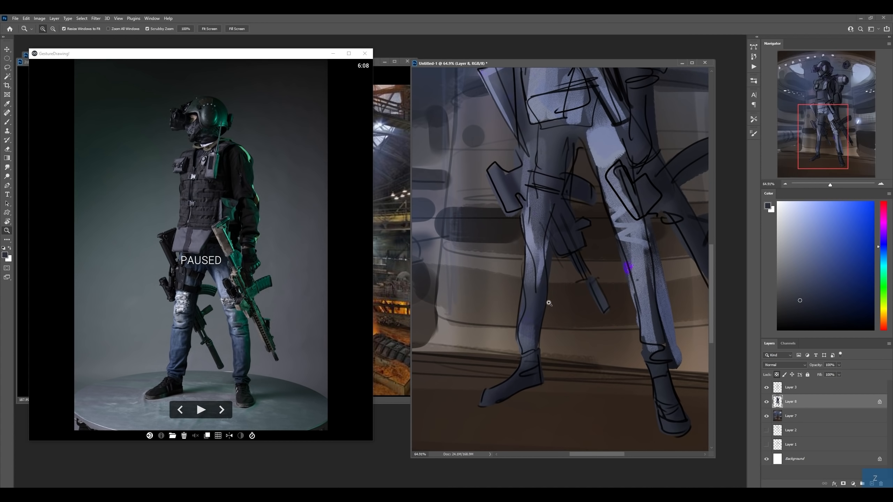
{"action": "left_click_drag", "start_coordinate": [624, 243], "coordinate": [618, 271]}
{"action": "left_click", "coordinate": [789, 419]}
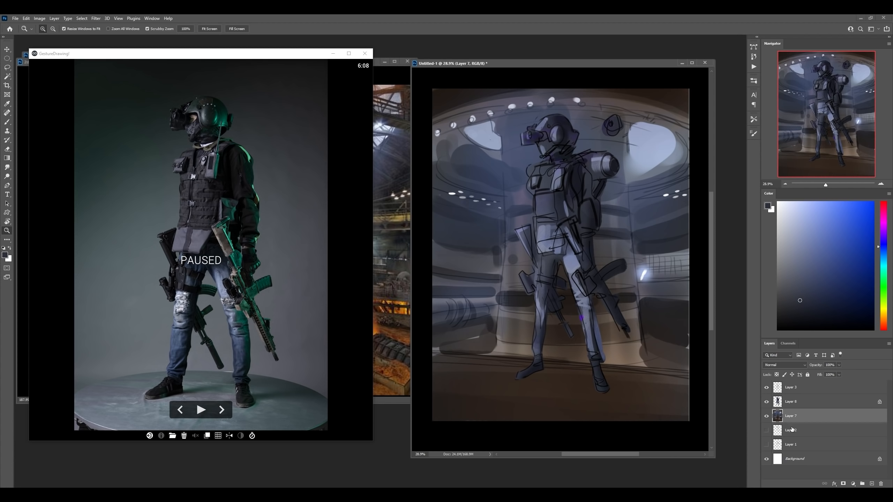
{"action": "key", "text": "ctrl+shift+alt+n"}
{"action": "key", "text": "b"}
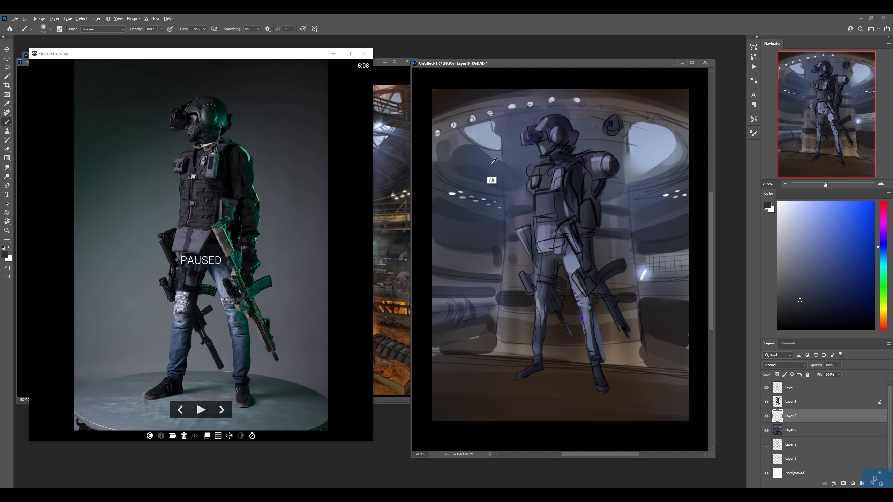
{"action": "left_click", "coordinate": [513, 187], "text": "alt"}
{"action": "key", "text": "bracketright"}
{"action": "key", "text": "bracketright"}
{"action": "key", "text": "bracketright"}
{"action": "key", "text": "bracketright"}
{"action": "key", "text": "bracketright"}
{"action": "key", "text": "bracketright"}
{"action": "key", "text": "bracketright"}
{"action": "key", "text": "bracketright"}
{"action": "key", "text": "bracketright"}
{"action": "key", "text": "bracketright"}
{"action": "key", "text": "bracketright"}
{"action": "key", "text": "bracketright"}
{"action": "mouse_move", "coordinate": [571, 308]}
{"action": "left_mouse_down"}
{"action": "mouse_move", "coordinate": [561, 327]}
{"action": "mouse_move", "coordinate": [561, 276]}
{"action": "mouse_move", "coordinate": [565, 316]}
{"action": "mouse_move", "coordinate": [557, 280]}
{"action": "mouse_move", "coordinate": [565, 312]}
{"action": "mouse_move", "coordinate": [546, 300]}
{"action": "mouse_move", "coordinate": [584, 355]}
{"action": "mouse_move", "coordinate": [562, 319]}
{"action": "mouse_move", "coordinate": [560, 278]}
{"action": "mouse_move", "coordinate": [574, 335]}
{"action": "left_mouse_up"}
Step: Sample the pale blue window light and add haze around the right-hand leg and rifle with a smaller soft brush
{"action": "left_click", "coordinate": [636, 177], "text": "alt"}
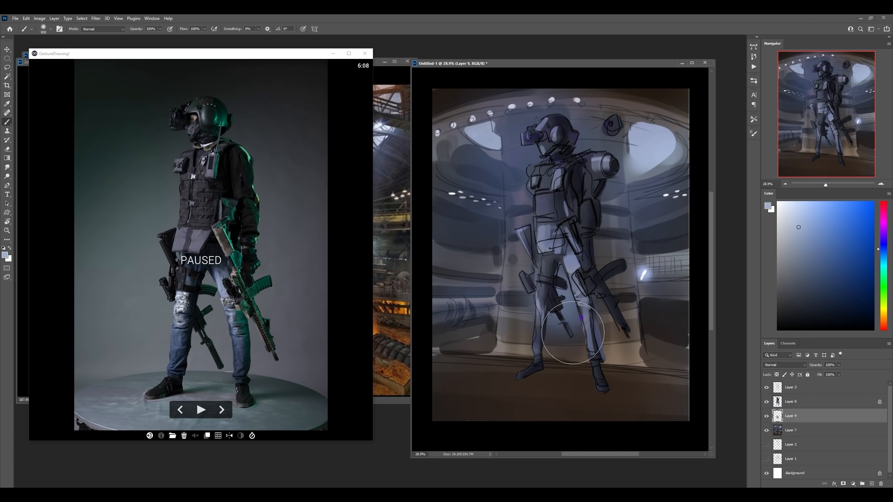
{"action": "key", "text": "bracketleft"}
{"action": "key", "text": "bracketleft"}
{"action": "key", "text": "bracketleft"}
{"action": "mouse_move", "coordinate": [612, 294]}
{"action": "left_mouse_down"}
{"action": "mouse_move", "coordinate": [609, 253]}
{"action": "mouse_move", "coordinate": [602, 275]}
{"action": "left_mouse_up"}
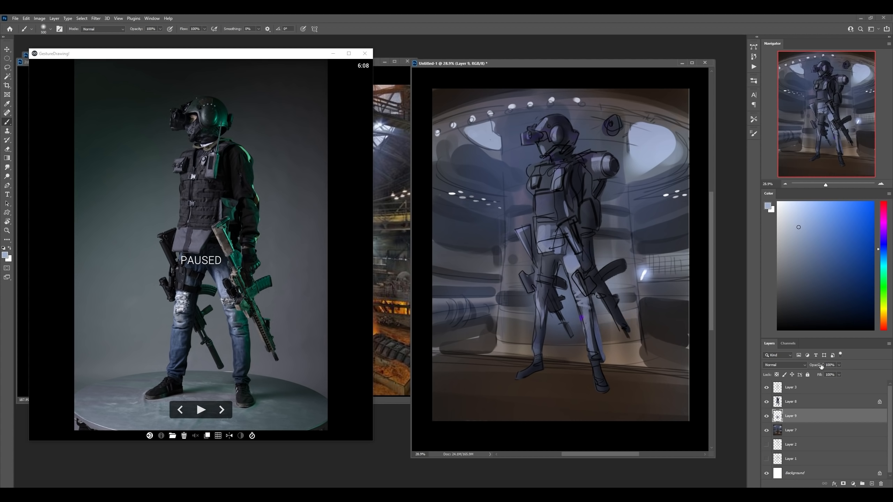
Step: Lower the haze layer's opacity to about 75% and merge it down into Layer 7
{"action": "left_click_drag", "start_coordinate": [820, 367], "coordinate": [819, 366]}
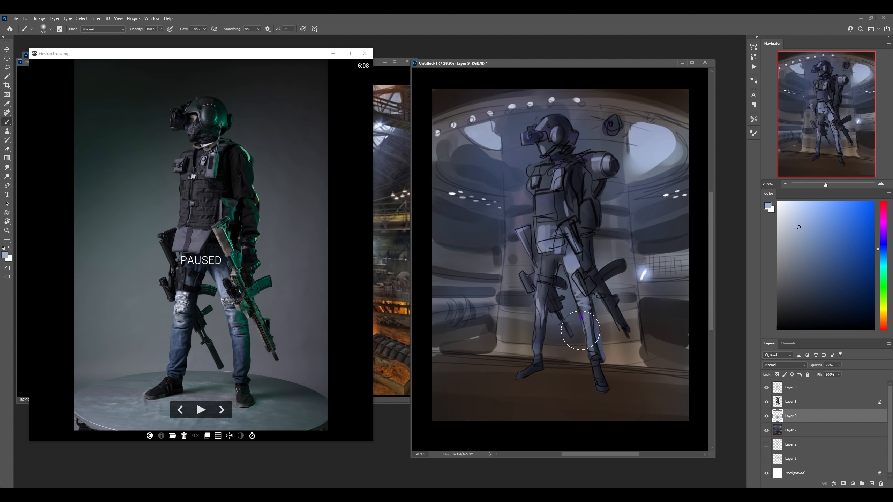
{"action": "key", "text": "z"}
{"action": "mouse_move", "coordinate": [579, 333]}
{"action": "left_mouse_down"}
{"action": "mouse_move", "coordinate": [593, 333]}
{"action": "mouse_move", "coordinate": [579, 334]}
{"action": "left_mouse_up"}
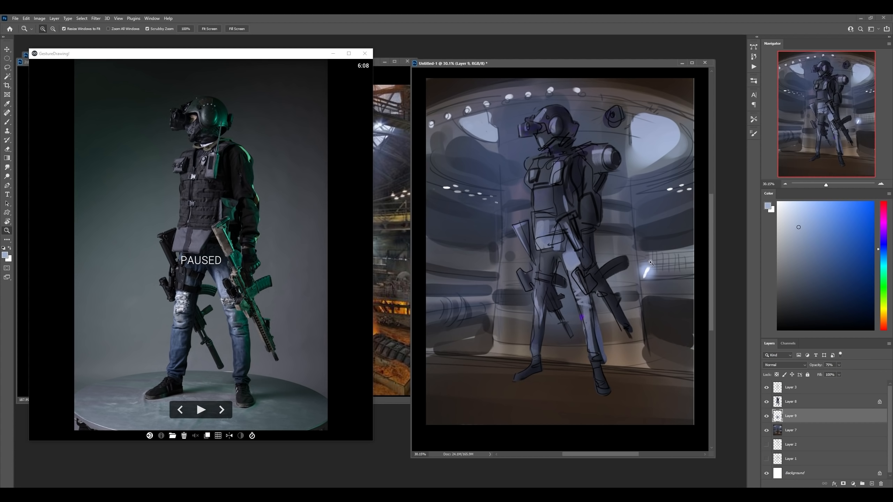
{"action": "key", "text": "ctrl+e"}
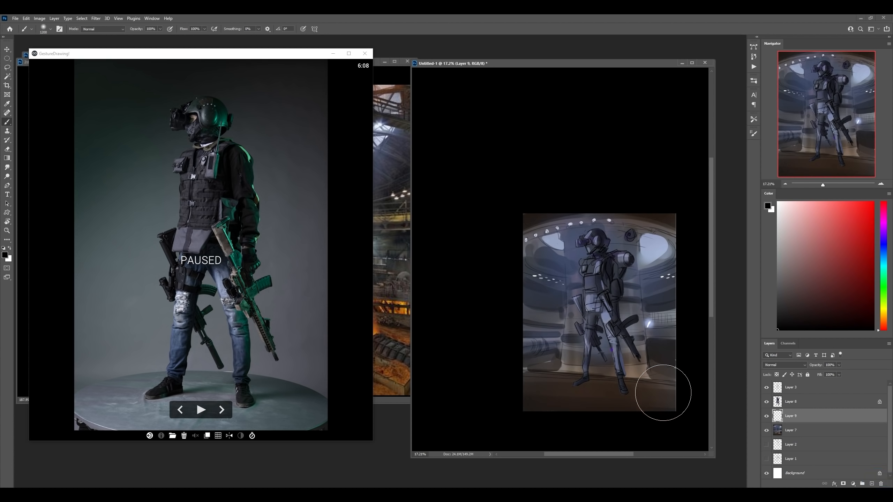
Step: Shrink the soft brush for work around the legs and merge Layer 9 down into Layer 7
{"action": "scroll", "coordinate": [641, 391], "scroll_direction": "up", "scroll_amount": 3}
{"action": "key", "text": "bracketleft"}
{"action": "key", "text": "bracketleft"}
{"action": "key", "text": "bracketleft"}
{"action": "key", "text": "bracketleft"}
{"action": "key", "text": "bracketleft"}
{"action": "key", "text": "bracketleft"}
{"action": "key", "text": "bracketleft"}
{"action": "key", "text": "bracketleft"}
{"action": "key", "text": "bracketleft"}
{"action": "key", "text": "bracketleft"}
{"action": "key", "text": "bracketleft"}
{"action": "key", "text": "bracketleft"}
{"action": "key", "text": "bracketleft"}
{"action": "key", "text": "bracketleft"}
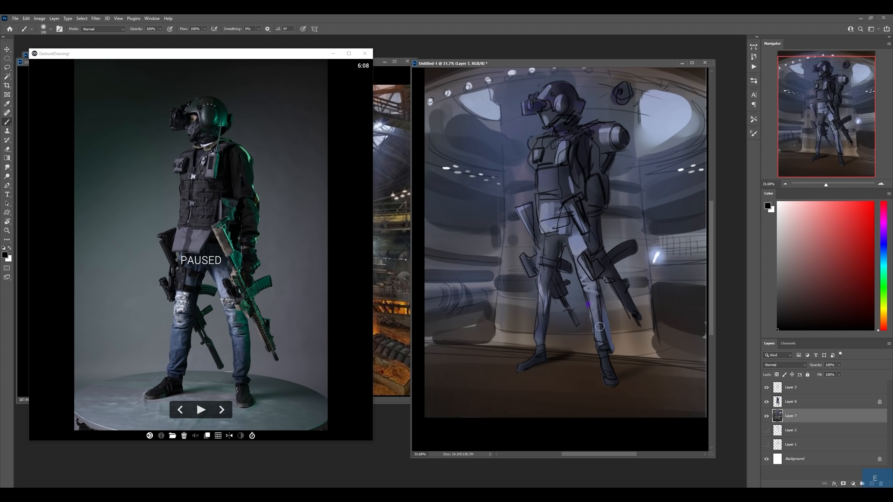
Step: Sample a blue-grey from the soldier's upper thigh and block in the whole floor on a new layer with the hard Transparent brush
{"action": "key", "text": "b"}
{"action": "left_click", "coordinate": [579, 239], "text": "alt"}
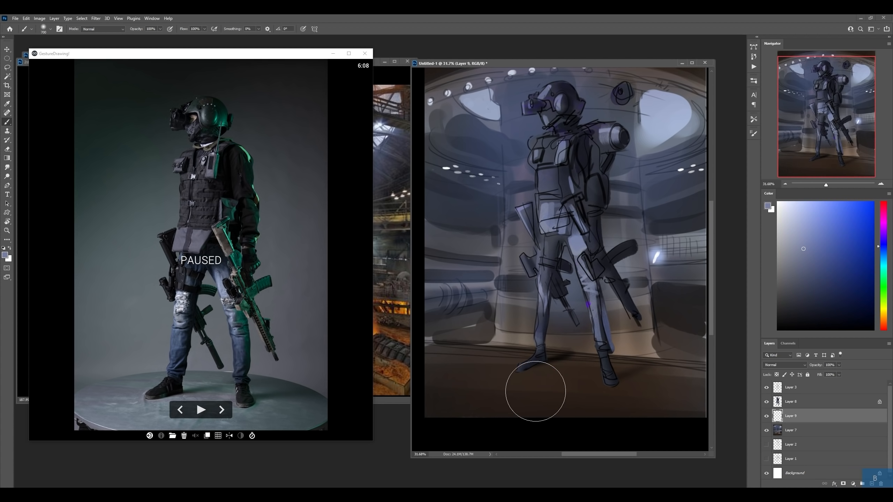
{"action": "key", "text": "z"}
{"action": "left_click_drag", "start_coordinate": [621, 304], "coordinate": [609, 308]}
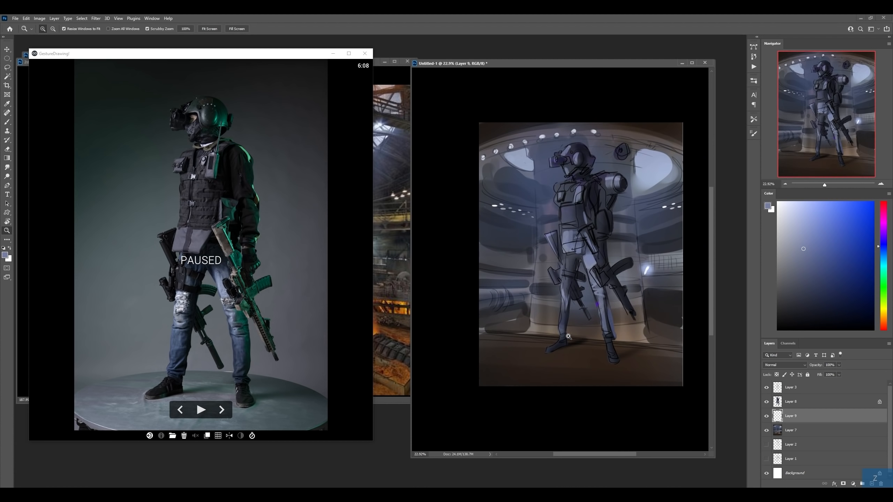
{"action": "key", "text": "b"}
{"action": "right_click", "coordinate": [578, 319]}
{"action": "double_click", "coordinate": [693, 217]}
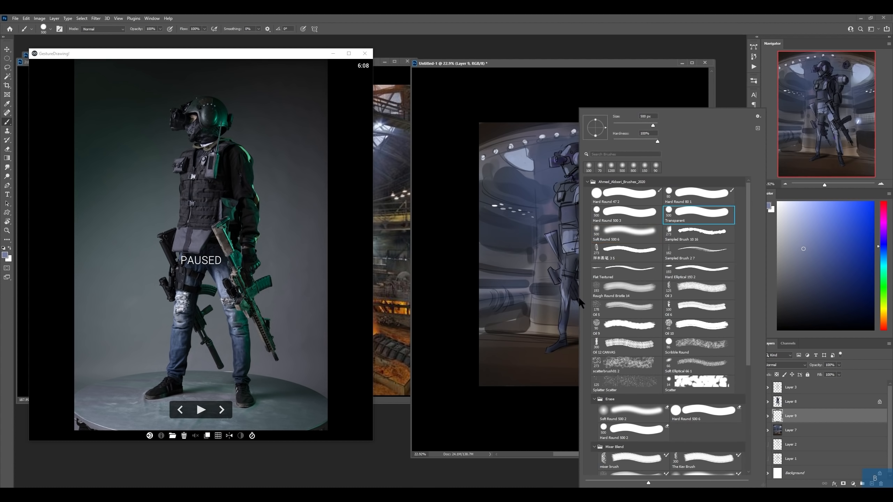
{"action": "key", "text": "bracketright"}
{"action": "mouse_move", "coordinate": [477, 367]}
{"action": "left_mouse_down"}
{"action": "mouse_move", "coordinate": [660, 375]}
{"action": "mouse_move", "coordinate": [668, 383]}
{"action": "left_mouse_up"}
{"action": "key", "text": "z"}
{"action": "left_click_drag", "start_coordinate": [650, 331], "coordinate": [660, 331]}
Step: Lock the floor layer's transparent pixels and shade the floor's far edge with a soft brush in a sampled dark blue-grey
{"action": "left_click", "coordinate": [777, 375]}
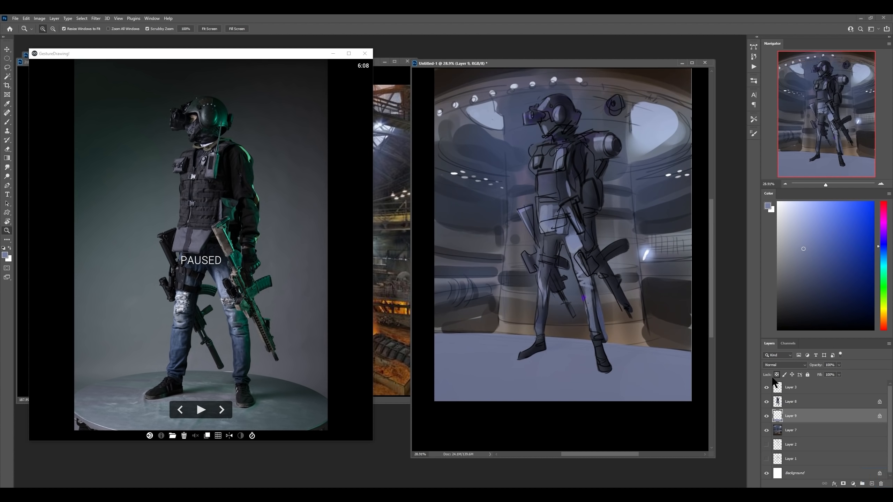
{"action": "key", "text": "b"}
{"action": "right_click", "coordinate": [591, 271]}
{"action": "left_click", "coordinate": [561, 132], "text": "alt"}
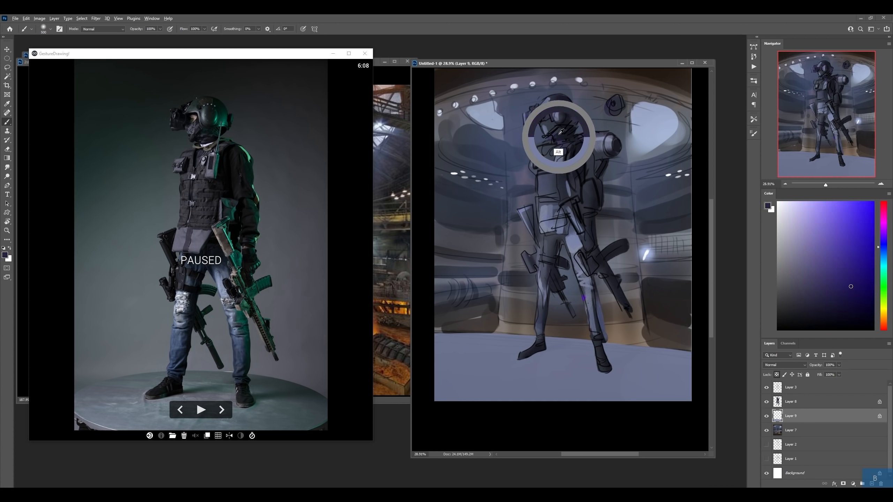
{"action": "left_click_drag", "start_coordinate": [559, 137], "coordinate": [559, 148], "text": "alt"}
{"action": "key", "text": "bracketright"}
{"action": "key", "text": "bracketright"}
{"action": "key", "text": "bracketright"}
{"action": "key", "text": "bracketright"}
{"action": "mouse_move", "coordinate": [447, 322]}
{"action": "left_mouse_down"}
{"action": "mouse_move", "coordinate": [613, 315]}
{"action": "mouse_move", "coordinate": [656, 339]}
{"action": "left_mouse_up"}
{"action": "key", "text": "bracketleft"}
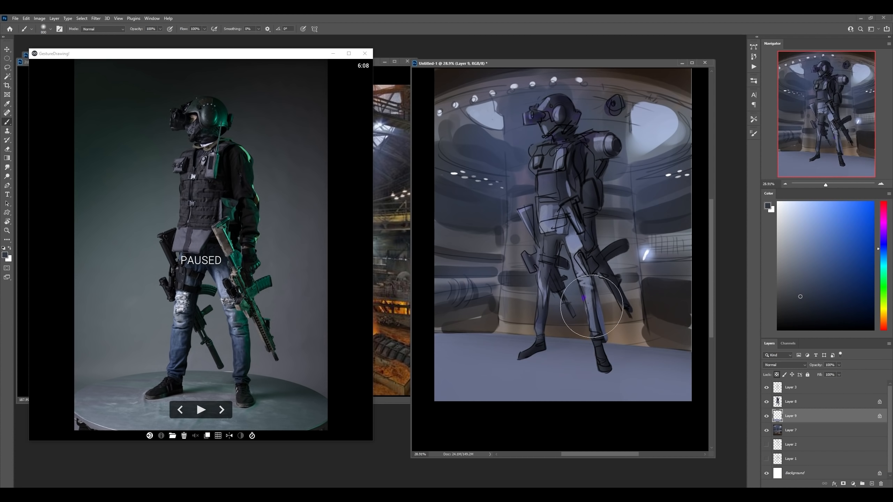
{"action": "left_click_drag", "start_coordinate": [592, 306], "coordinate": [411, 323]}
Step: Enlarge the soft brush and darken the right-hand part of the floor beside the boot
{"action": "key", "text": "bracketright"}
{"action": "key", "text": "bracketright"}
{"action": "key", "text": "bracketright"}
{"action": "key", "text": "bracketright"}
{"action": "mouse_move", "coordinate": [658, 363]}
{"action": "left_mouse_down"}
{"action": "mouse_move", "coordinate": [679, 393]}
{"action": "mouse_move", "coordinate": [613, 356]}
{"action": "left_mouse_up"}
{"action": "key", "text": "bracketleft"}
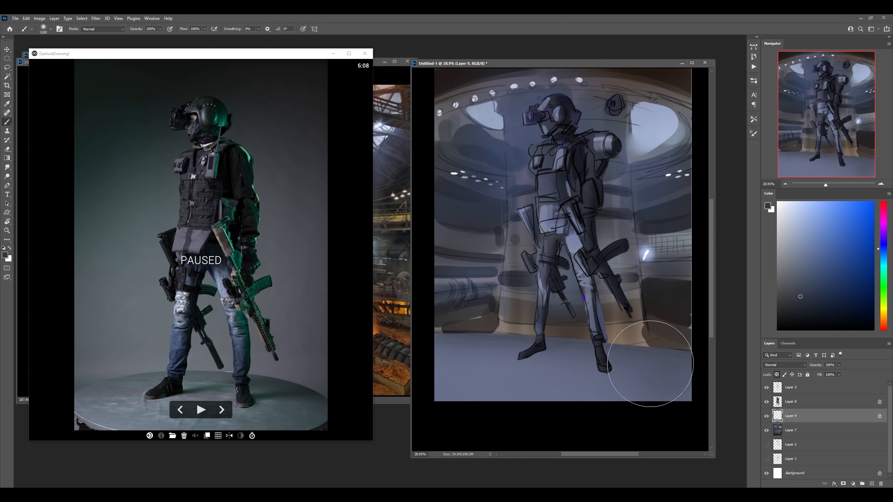
Step: Try to paint a shadow on the floor between the boots with a much smaller soft brush
{"action": "key", "text": "bracketleft"}
{"action": "key", "text": "bracketleft"}
{"action": "key", "text": "bracketleft"}
{"action": "key", "text": "bracketleft"}
{"action": "key", "text": "bracketleft"}
{"action": "key", "text": "bracketleft"}
{"action": "key", "text": "bracketleft"}
{"action": "key", "text": "bracketleft"}
{"action": "key", "text": "bracketleft"}
{"action": "left_click_drag", "start_coordinate": [536, 353], "coordinate": [584, 344]}
{"action": "key", "text": "ctrl+z"}
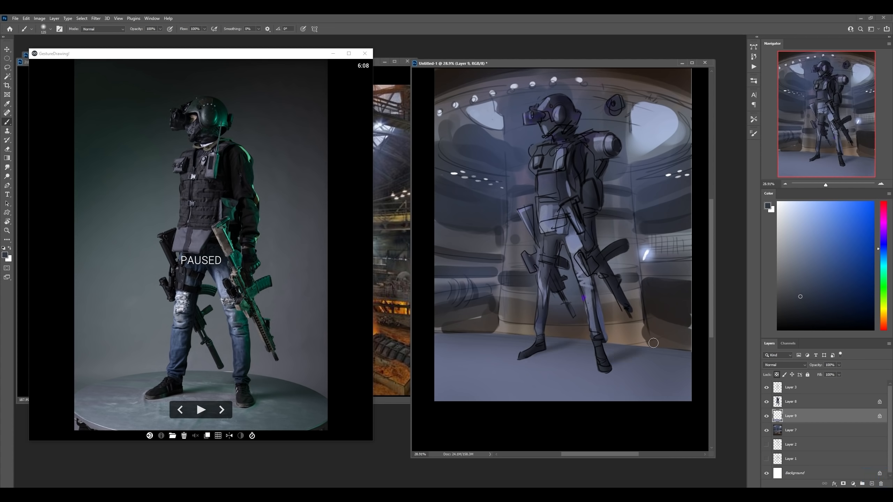
Step: Enlarge the soft brush and darken the floor along its near edge toward the lower left corner
{"action": "key", "text": "bracketright"}
{"action": "key", "text": "bracketright"}
{"action": "key", "text": "bracketright"}
{"action": "key", "text": "bracketright"}
{"action": "key", "text": "bracketright"}
{"action": "key", "text": "bracketright"}
{"action": "key", "text": "bracketright"}
{"action": "key", "text": "bracketright"}
{"action": "key", "text": "bracketright"}
{"action": "key", "text": "bracketright"}
{"action": "left_click_drag", "start_coordinate": [573, 425], "coordinate": [464, 405]}
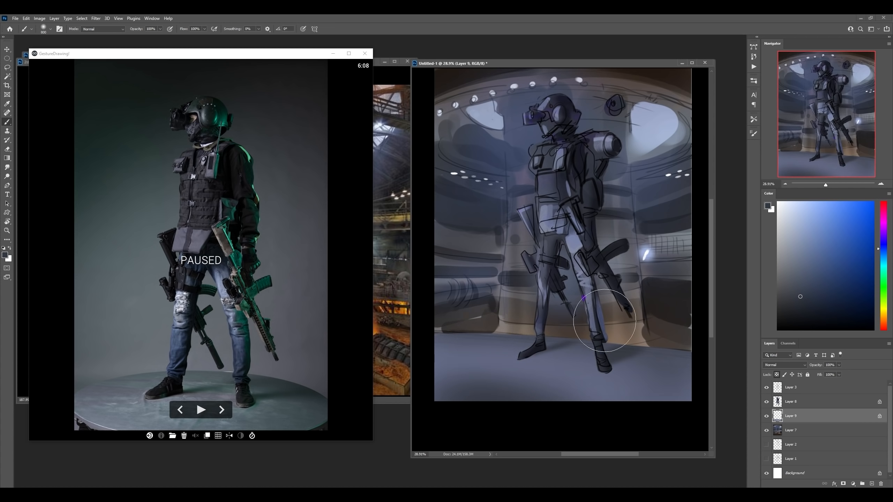
Step: Switch to the calligraphic brush below Soft Round 500 at a small size and paint thin dark scratches across the floor
{"action": "key", "text": "b"}
{"action": "right_click", "coordinate": [596, 306]}
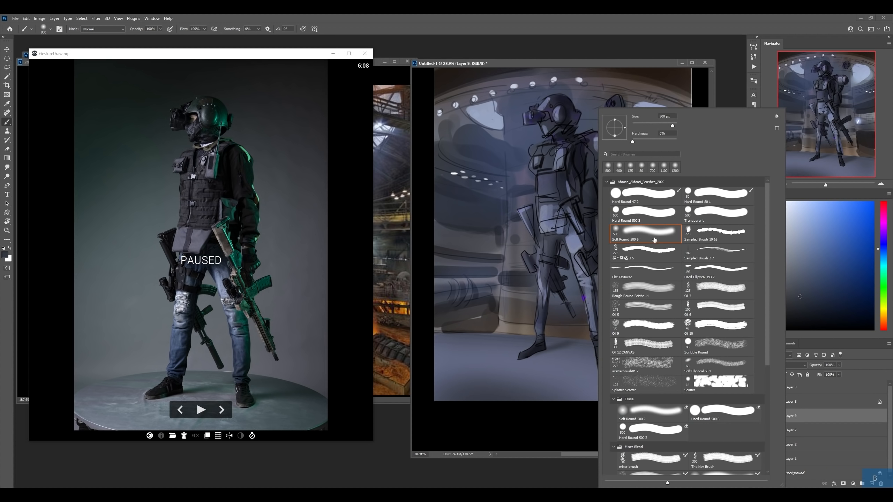
{"action": "left_click", "coordinate": [646, 250]}
{"action": "left_click_drag", "start_coordinate": [642, 128], "coordinate": [637, 126]}
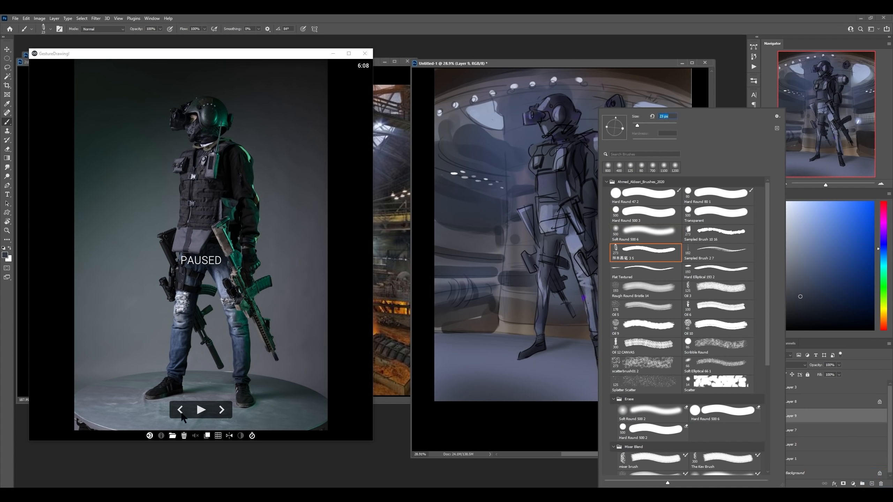
{"action": "left_click", "coordinate": [508, 379]}
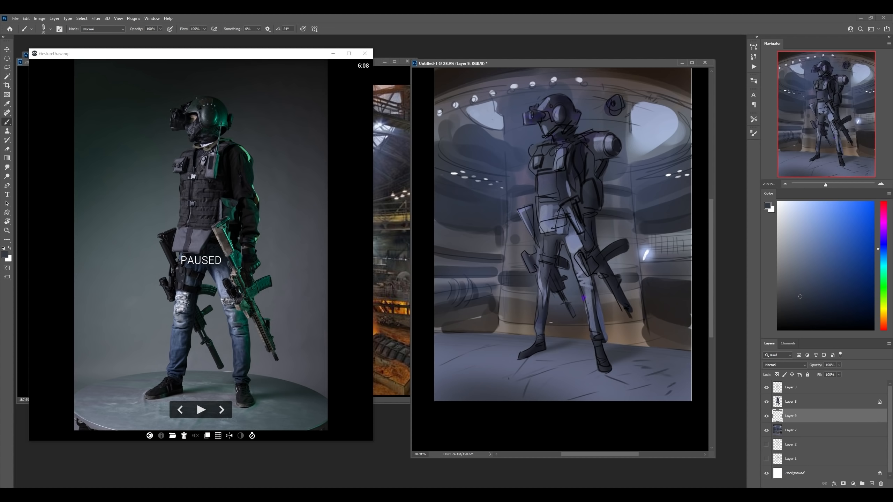
Step: Sample the pale blue of the window and paint fine light strokes on the floor around the right-hand boot
{"action": "left_click", "coordinate": [658, 117], "text": "alt"}
{"action": "key", "text": "z"}
{"action": "mouse_move", "coordinate": [650, 401]}
{"action": "left_mouse_down"}
{"action": "mouse_move", "coordinate": [670, 393]}
{"action": "mouse_move", "coordinate": [675, 374]}
{"action": "left_mouse_up"}
{"action": "key", "text": "b"}
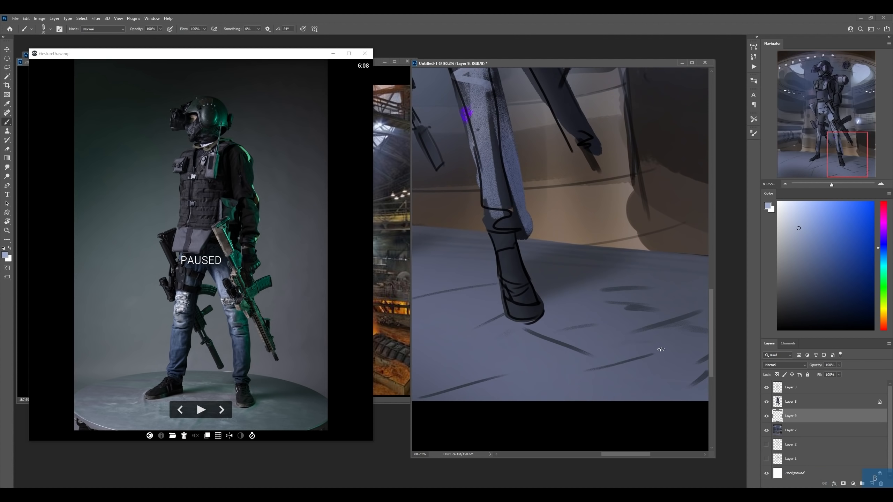
{"action": "left_click_drag", "start_coordinate": [666, 326], "coordinate": [521, 332]}
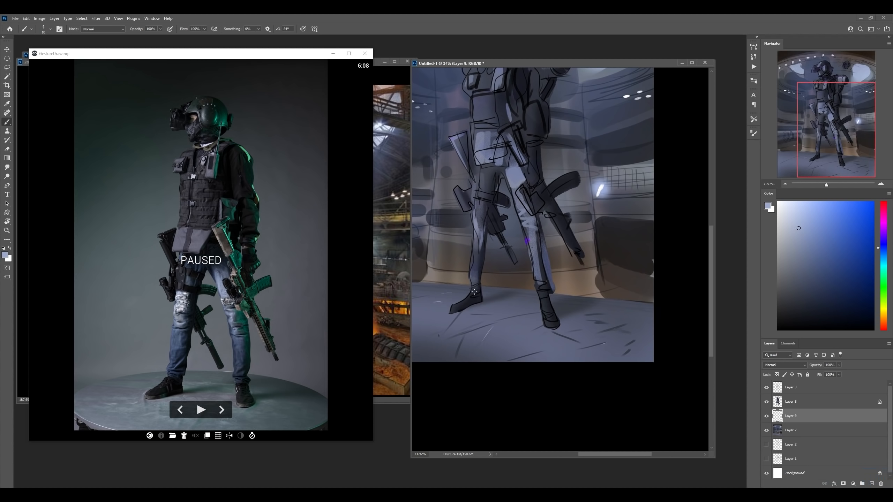
{"action": "key", "text": "z"}
{"action": "left_click_drag", "start_coordinate": [518, 297], "coordinate": [540, 300]}
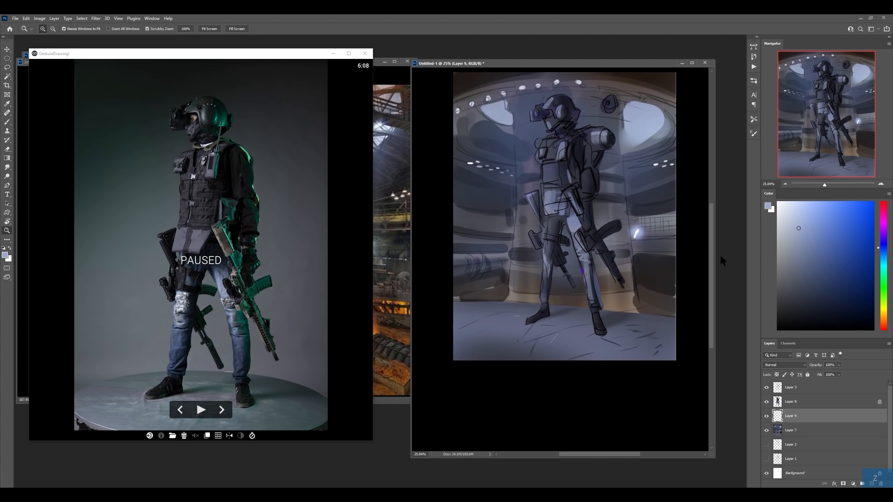
{"action": "key", "text": "b"}
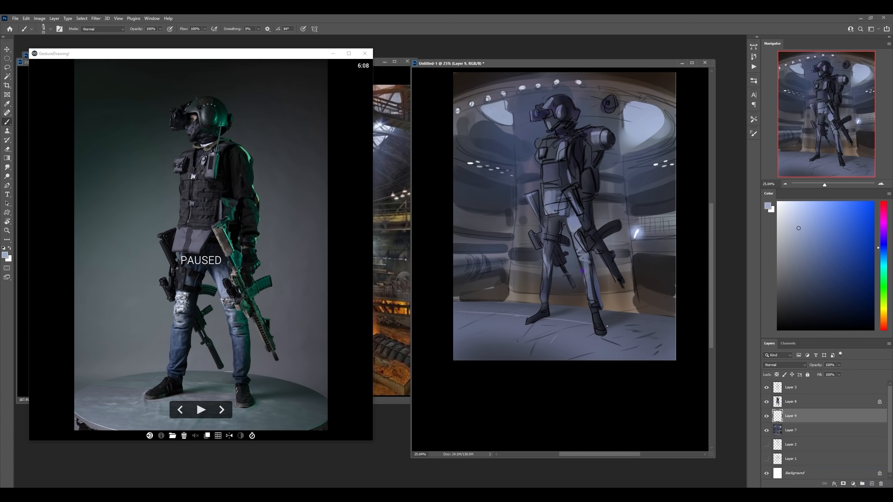
Step: Draw black perspective panel lines on the floor, lower their layer's opacity and merge it down into Layer 7
{"action": "key", "text": "d"}
{"action": "mouse_move", "coordinate": [675, 333]}
{"action": "left_mouse_down"}
{"action": "mouse_move", "coordinate": [467, 312]}
{"action": "mouse_move", "coordinate": [676, 317]}
{"action": "left_mouse_up"}
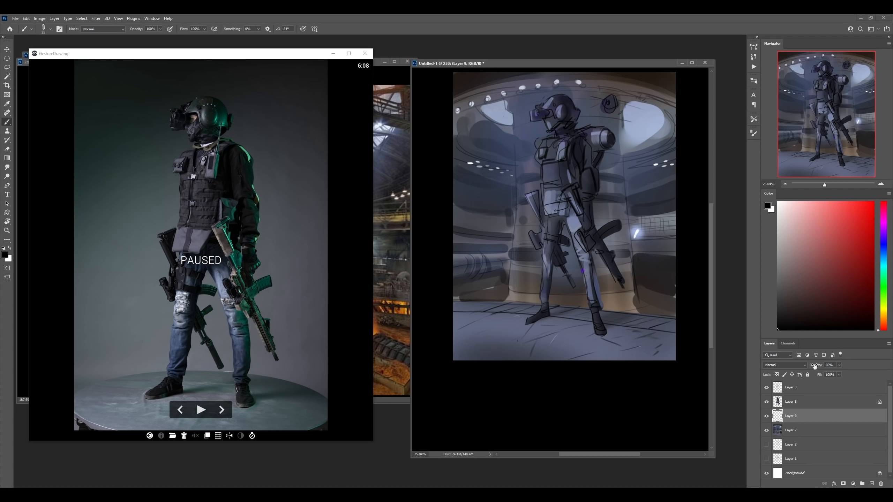
{"action": "key", "text": "Delete"}
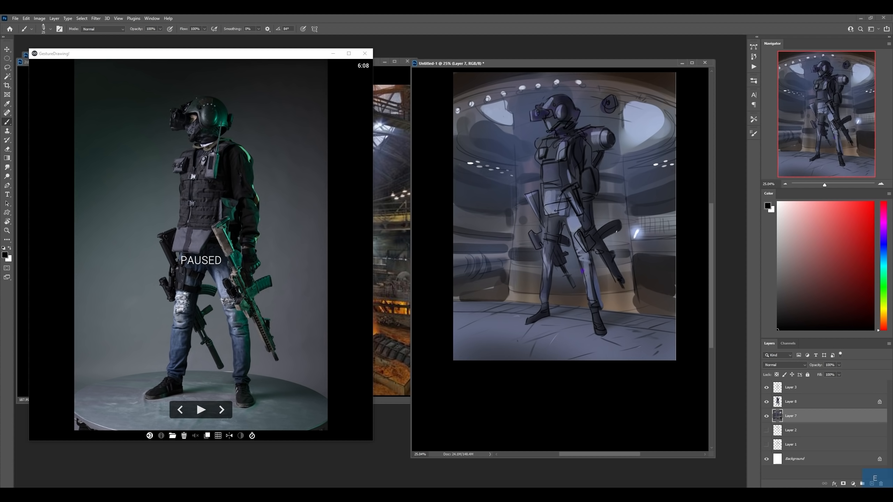
Step: Check the painting mirrored and back, and compare it with the Layer 3 line art hidden and shown
{"action": "left_click_drag", "start_coordinate": [609, 199], "coordinate": [606, 258]}
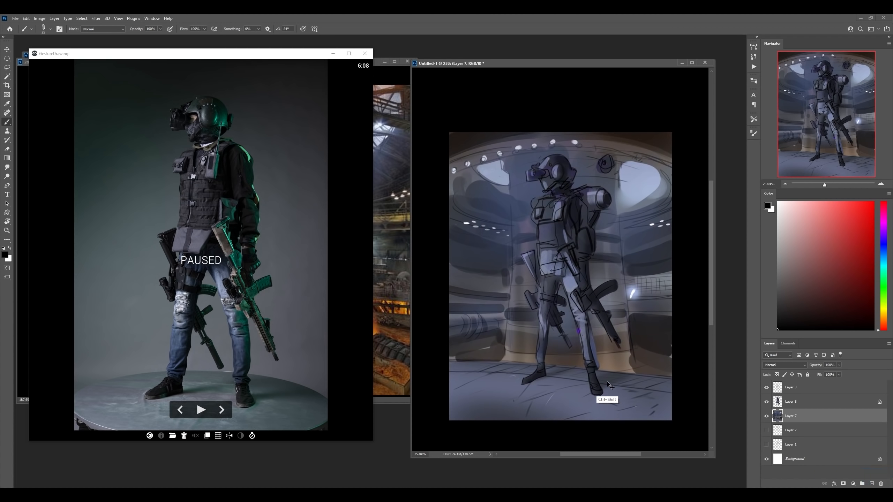
{"action": "key", "text": "ctrl+f"}
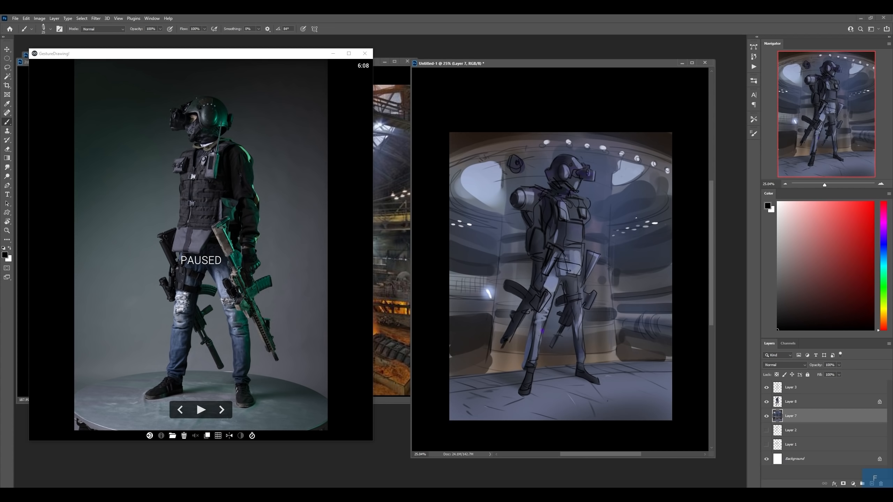
{"action": "key", "text": "ctrl"}
{"action": "key", "text": "ctrl+z"}
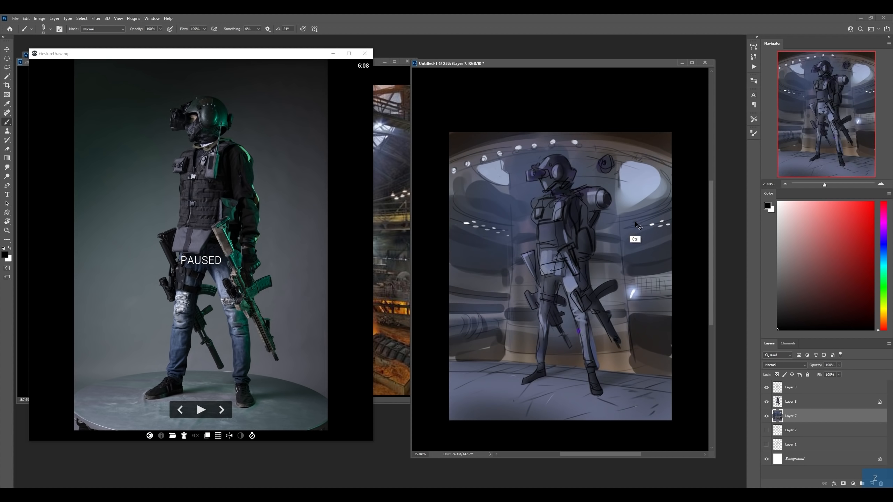
{"action": "left_click", "coordinate": [766, 387]}
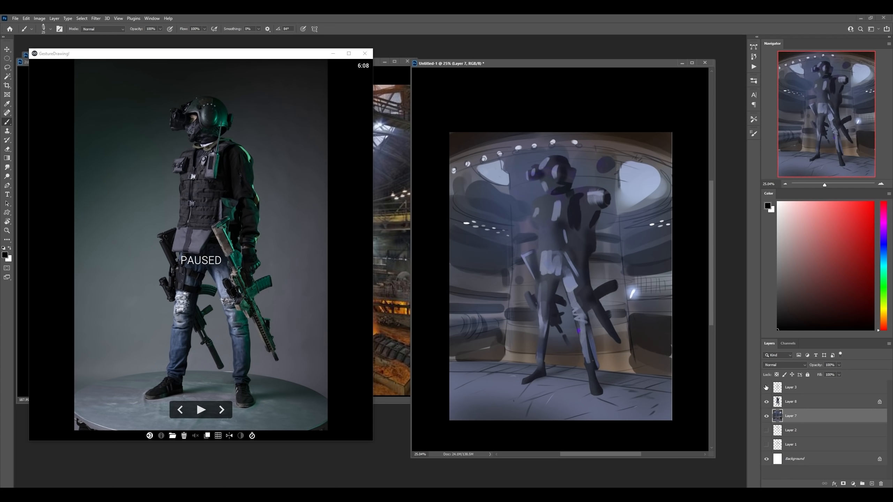
{"action": "left_click", "coordinate": [766, 388]}
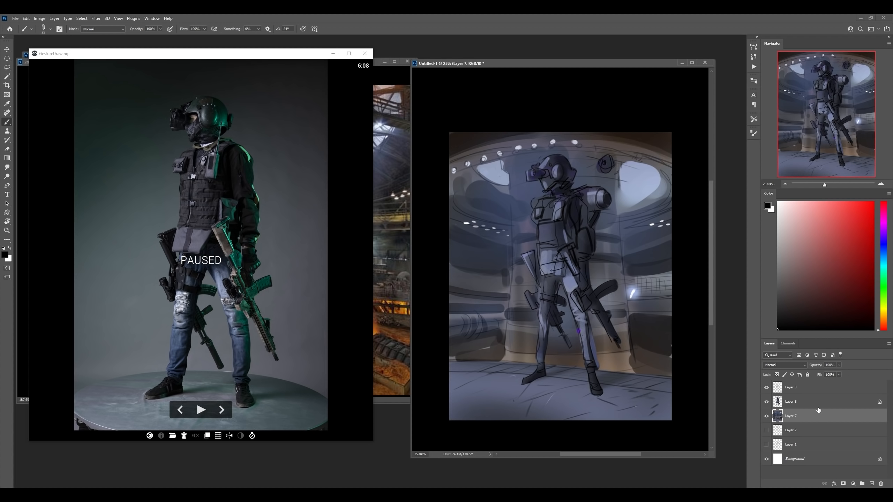
Step: Duplicate Layer 8, which holds the soldier
{"action": "left_click", "coordinate": [816, 403]}
{"action": "key", "text": "z"}
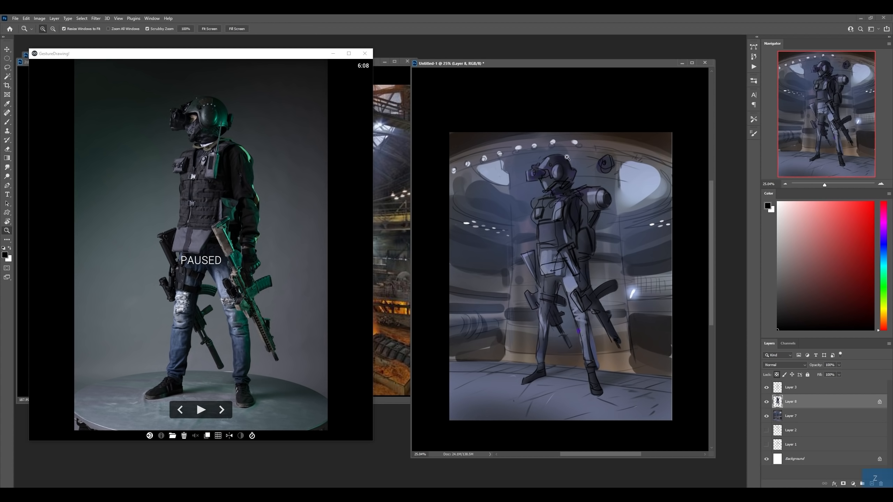
{"action": "key", "text": "ctrl+j"}
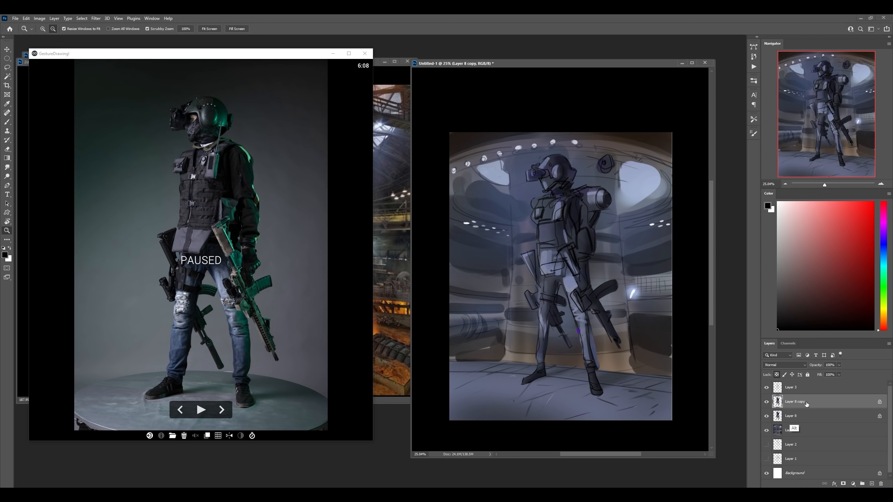
{"action": "key", "text": "b"}
{"action": "left_click_drag", "start_coordinate": [554, 250], "coordinate": [476, 282]}
{"action": "key", "text": "ctrl+z"}
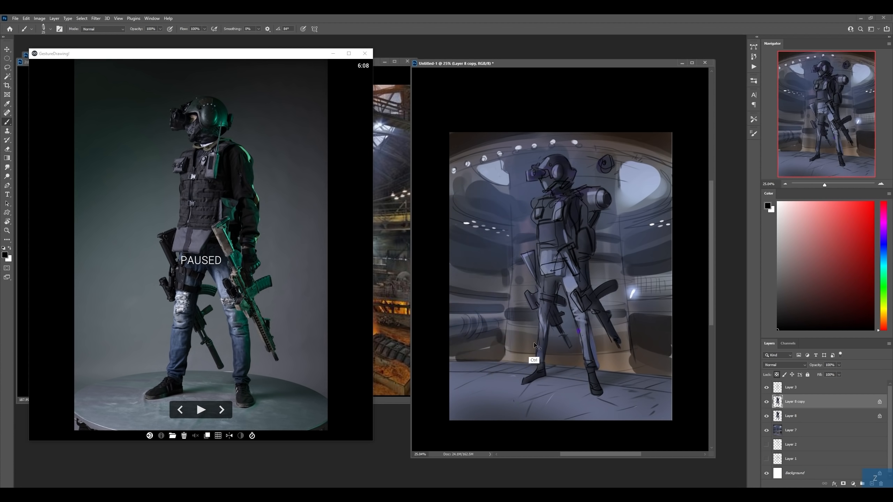
Step: Brighten Layer 8 copy with Levels, setting the white input level to 108
{"action": "key", "text": "ctrl+l"}
{"action": "left_click_drag", "start_coordinate": [740, 284], "coordinate": [690, 284]}
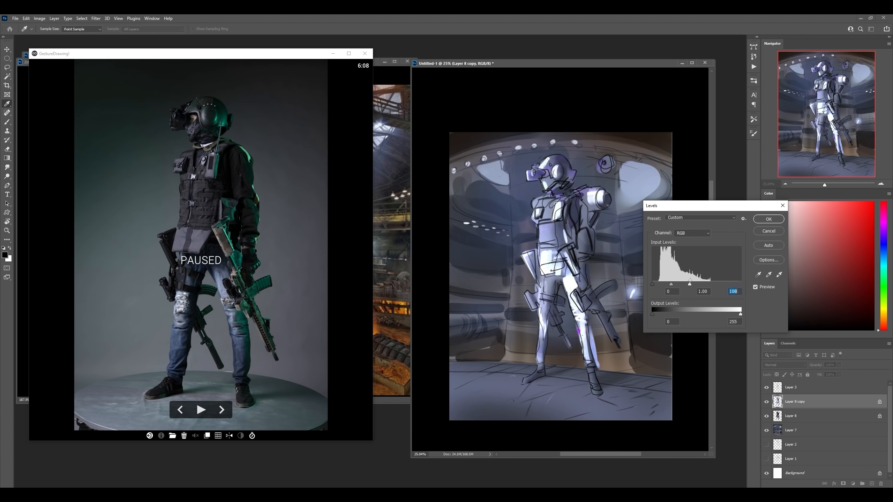
{"action": "key", "text": "Return"}
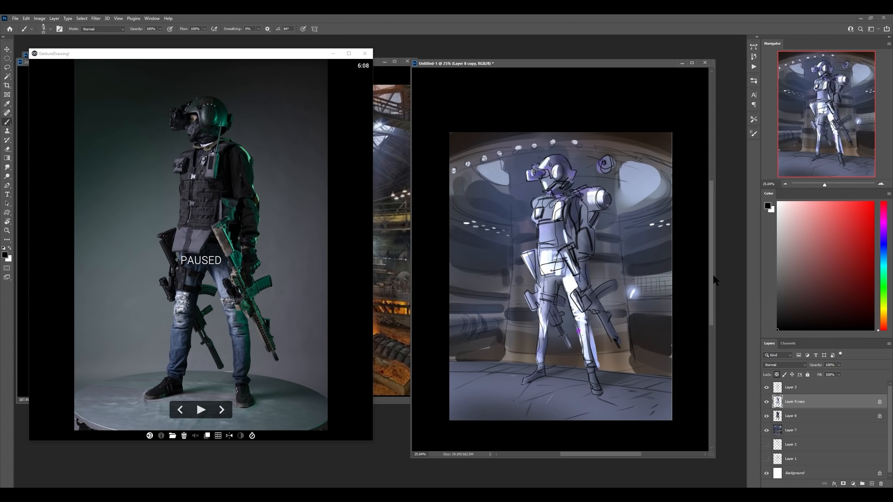
Step: Shift the hue of Layer 8 copy to -107 with Hue/Saturation to turn the soldier green
{"action": "key", "text": "ctrl+u"}
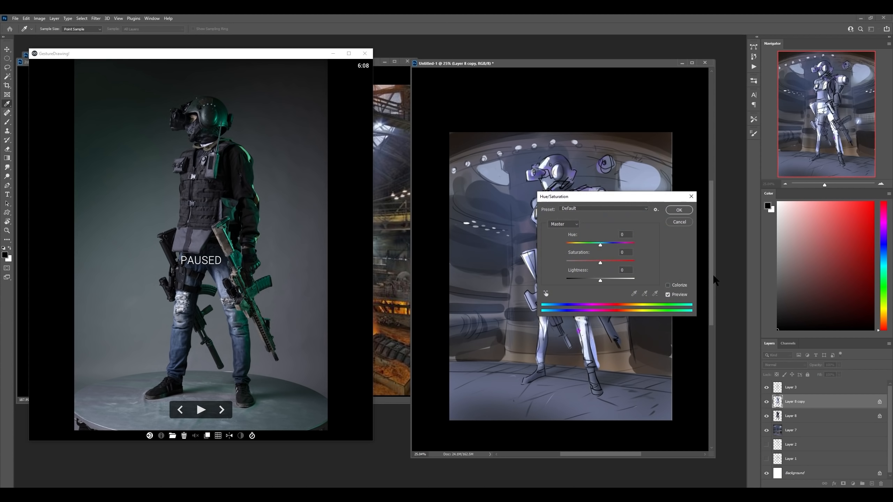
{"action": "left_click_drag", "start_coordinate": [585, 201], "coordinate": [689, 141]}
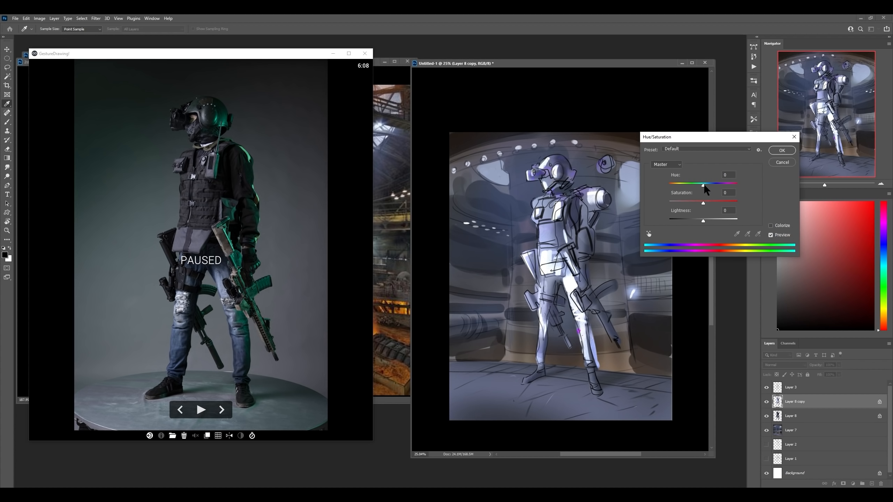
{"action": "left_click_drag", "start_coordinate": [703, 184], "coordinate": [678, 185]}
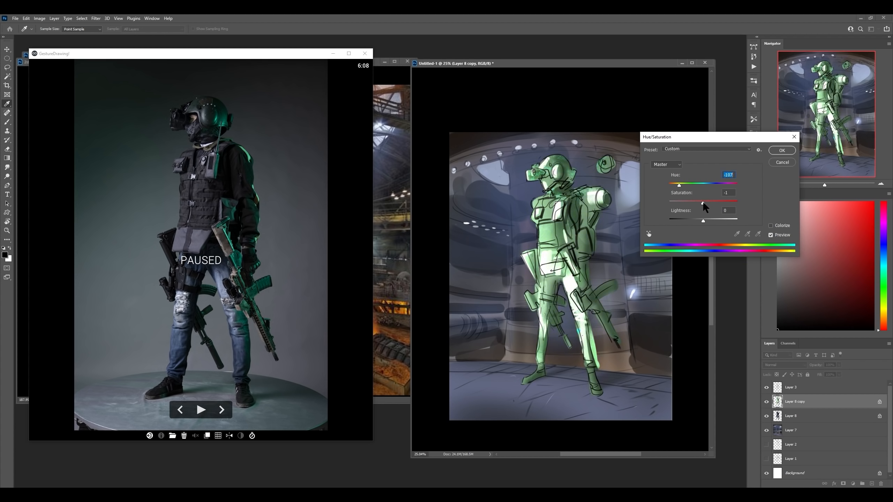
{"action": "left_click", "coordinate": [781, 151]}
Step: Add a black mask to Layer 8 copy and paint white on it to reveal green rim light on the back of the helmet
{"action": "key", "text": "b"}
{"action": "left_click", "coordinate": [843, 484], "text": "alt"}
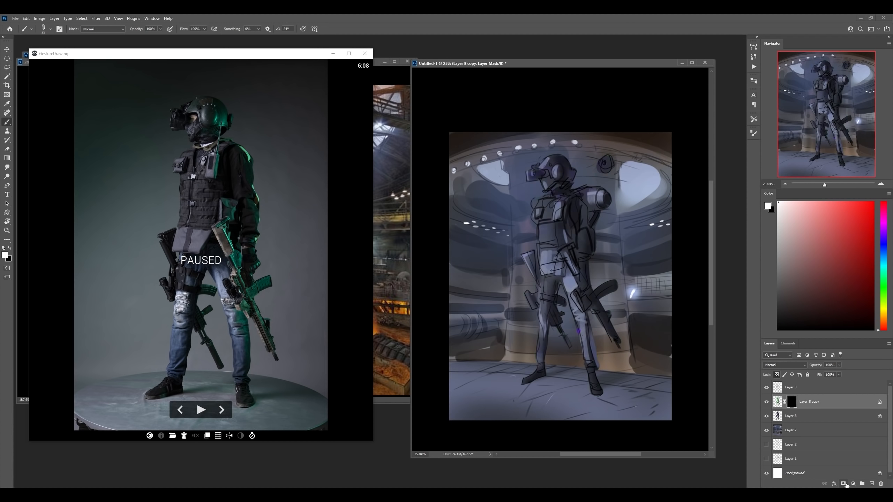
{"action": "key", "text": "z"}
{"action": "left_click_drag", "start_coordinate": [572, 156], "coordinate": [604, 158]}
{"action": "key", "text": "b"}
{"action": "key", "text": "]"}
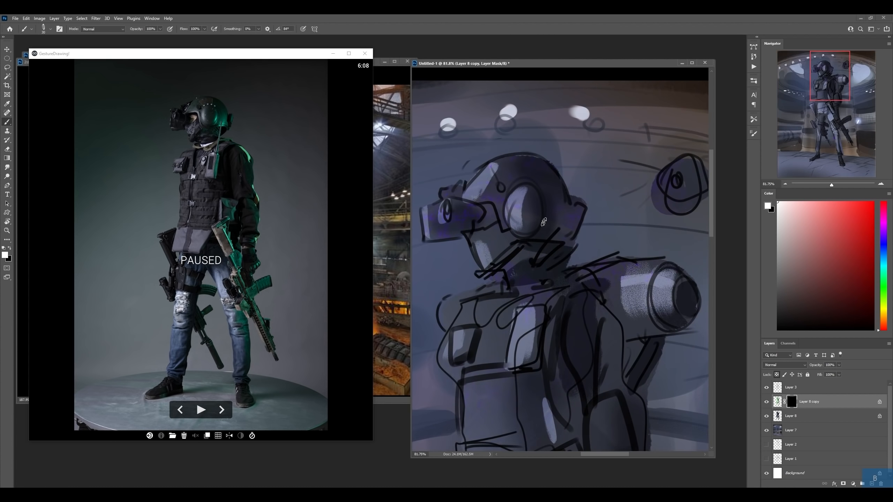
{"action": "mouse_move", "coordinate": [538, 216]}
{"action": "left_mouse_down"}
{"action": "mouse_move", "coordinate": [541, 175]}
{"action": "mouse_move", "coordinate": [595, 216]}
{"action": "mouse_move", "coordinate": [569, 237]}
{"action": "mouse_move", "coordinate": [562, 184]}
{"action": "mouse_move", "coordinate": [562, 225]}
{"action": "mouse_move", "coordinate": [559, 205]}
{"action": "left_mouse_up"}
{"action": "key", "text": "]"}
{"action": "mouse_move", "coordinate": [551, 237]}
{"action": "left_mouse_down"}
{"action": "mouse_move", "coordinate": [557, 168]}
{"action": "mouse_move", "coordinate": [557, 272]}
{"action": "mouse_move", "coordinate": [582, 219]}
{"action": "mouse_move", "coordinate": [576, 237]}
{"action": "left_mouse_up"}
{"action": "key", "text": "["}
{"action": "key", "text": "["}
Step: Paint on the mask to reveal a green light strip down the outer edge of the upper arm
{"action": "key", "text": "space"}
{"action": "left_click_drag", "start_coordinate": [574, 285], "coordinate": [562, 201]}
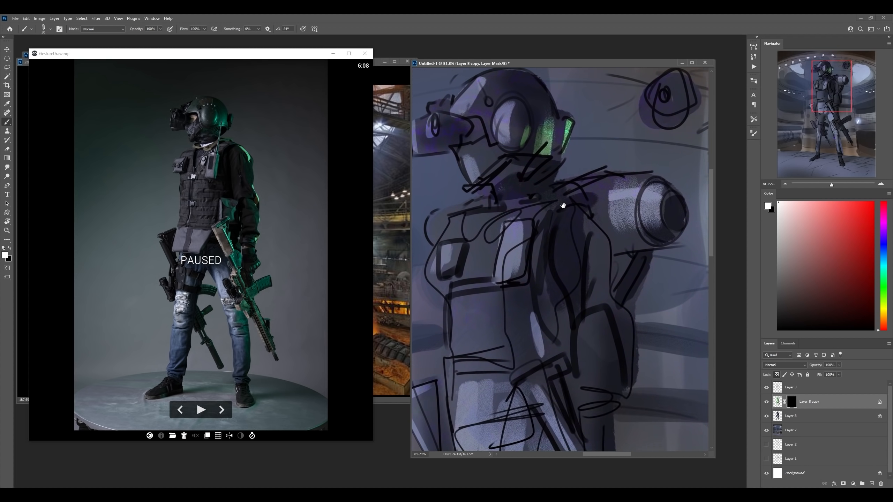
{"action": "key", "text": "bracketright"}
{"action": "key", "text": "bracketright"}
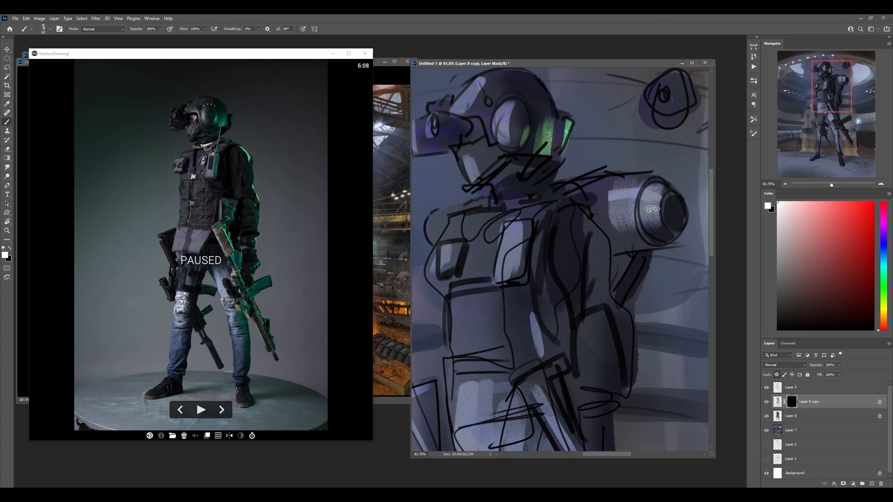
{"action": "mouse_move", "coordinate": [578, 221]}
{"action": "left_mouse_down"}
{"action": "mouse_move", "coordinate": [600, 269]}
{"action": "mouse_move", "coordinate": [580, 215]}
{"action": "mouse_move", "coordinate": [596, 276]}
{"action": "mouse_move", "coordinate": [576, 202]}
{"action": "mouse_move", "coordinate": [588, 222]}
{"action": "mouse_move", "coordinate": [601, 307]}
{"action": "left_mouse_up"}
{"action": "mouse_move", "coordinate": [601, 263]}
{"action": "left_mouse_down"}
{"action": "mouse_move", "coordinate": [607, 303]}
{"action": "mouse_move", "coordinate": [609, 291]}
{"action": "left_mouse_up"}
{"action": "key", "text": "["}
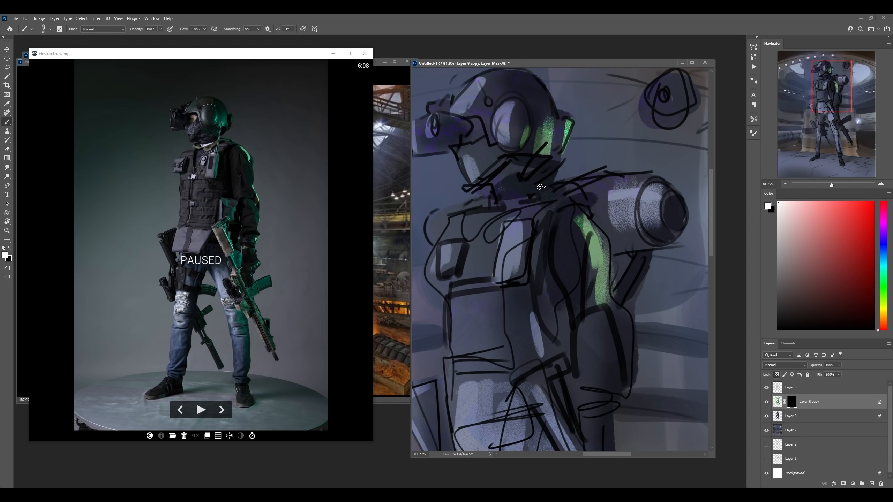
Step: Paint on the mask to reveal green light on the chest pouch, the forearm and the front rifle
{"action": "key", "text": "z"}
{"action": "mouse_move", "coordinate": [539, 187]}
{"action": "left_mouse_down"}
{"action": "mouse_move", "coordinate": [598, 182]}
{"action": "mouse_move", "coordinate": [573, 194]}
{"action": "left_mouse_up"}
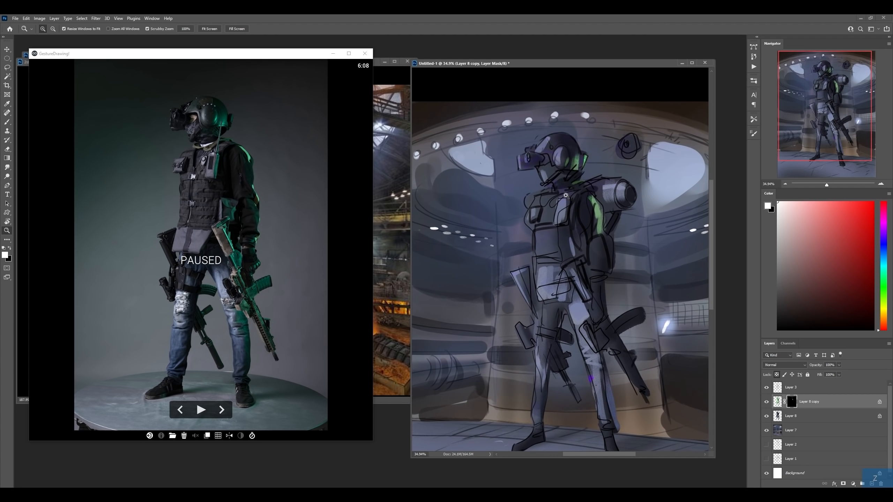
{"action": "left_click_drag", "start_coordinate": [567, 248], "coordinate": [545, 209]}
{"action": "key", "text": "b"}
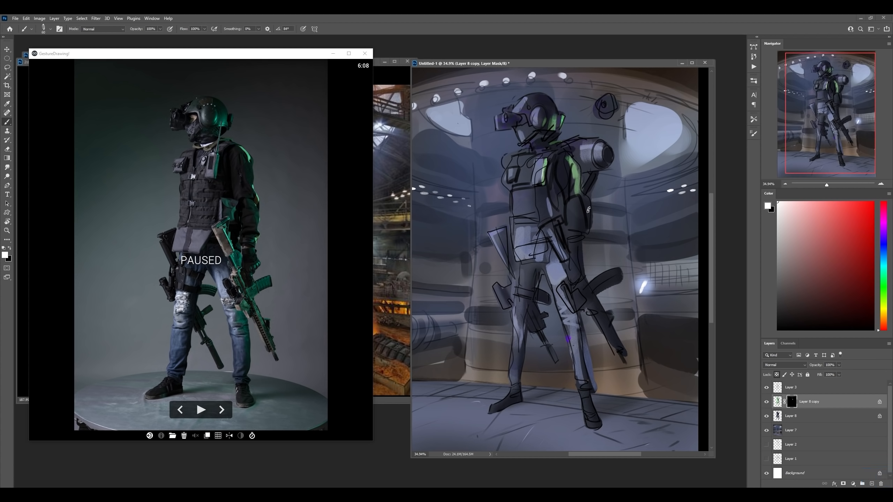
{"action": "mouse_move", "coordinate": [594, 204]}
{"action": "left_mouse_down"}
{"action": "mouse_move", "coordinate": [587, 228]}
{"action": "mouse_move", "coordinate": [583, 191]}
{"action": "mouse_move", "coordinate": [587, 259]}
{"action": "mouse_move", "coordinate": [580, 246]}
{"action": "mouse_move", "coordinate": [593, 281]}
{"action": "left_mouse_up"}
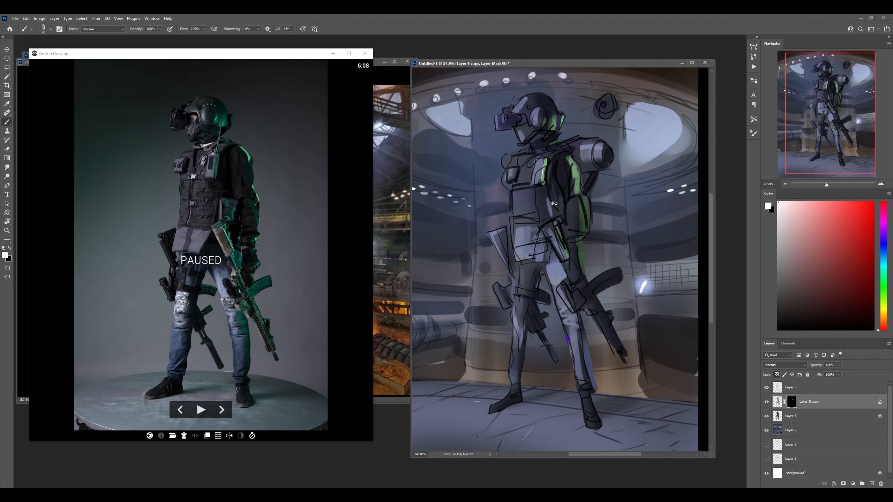
{"action": "key", "text": "bracketleft"}
{"action": "mouse_move", "coordinate": [616, 290]}
{"action": "left_mouse_down"}
{"action": "mouse_move", "coordinate": [614, 281]}
{"action": "mouse_move", "coordinate": [594, 287]}
{"action": "mouse_move", "coordinate": [618, 273]}
{"action": "mouse_move", "coordinate": [603, 317]}
{"action": "mouse_move", "coordinate": [626, 357]}
{"action": "left_mouse_up"}
Step: Reveal green light on the rear weapon and the outer edge of the right-hand leg with a larger brush, redoing the leg stroke
{"action": "key", "text": "bracketright"}
{"action": "key", "text": "bracketright"}
{"action": "key", "text": "bracketright"}
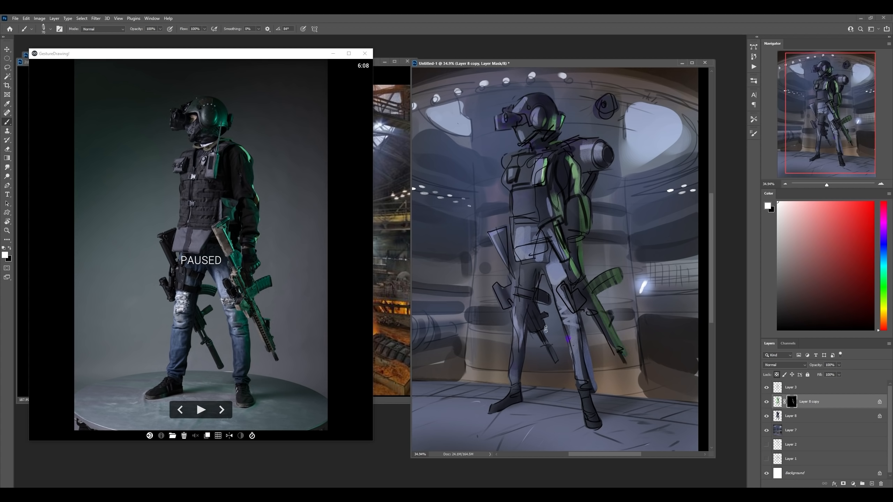
{"action": "left_click_drag", "start_coordinate": [580, 318], "coordinate": [594, 390]}
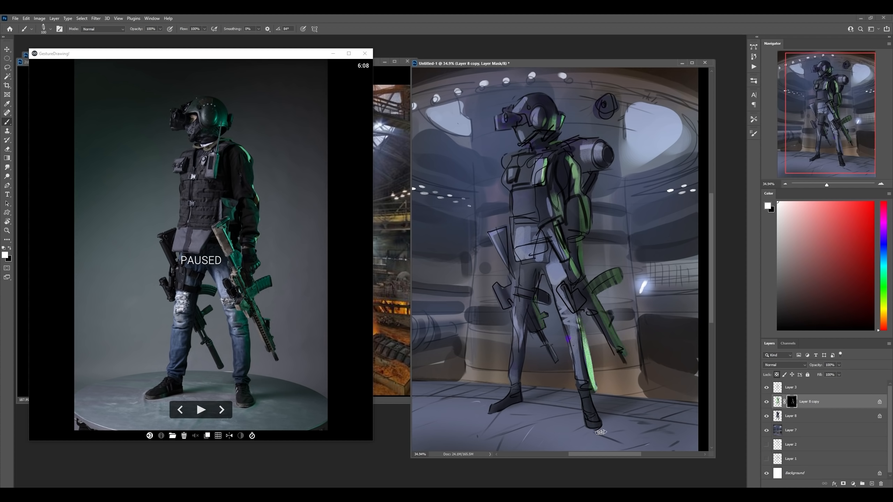
{"action": "key", "text": "ctrl+z"}
{"action": "key", "text": "bracketright"}
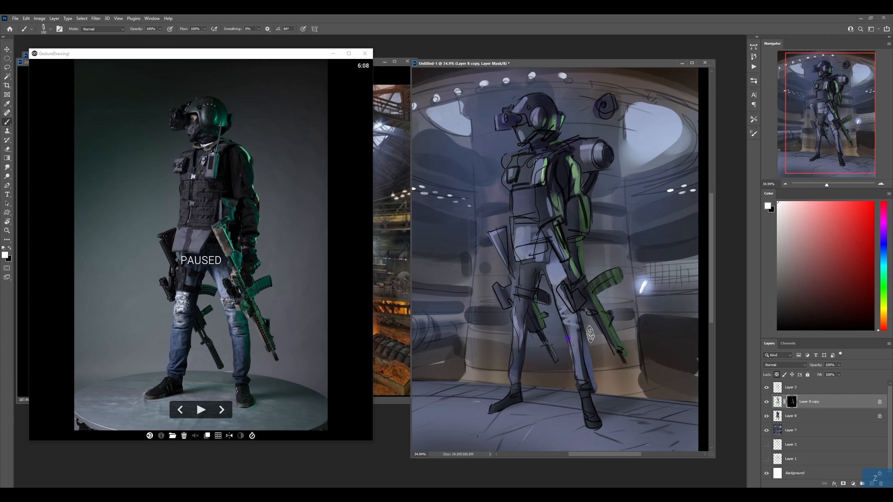
{"action": "left_click_drag", "start_coordinate": [577, 312], "coordinate": [587, 346]}
{"action": "key", "text": "bracketright"}
{"action": "key", "text": "bracketright"}
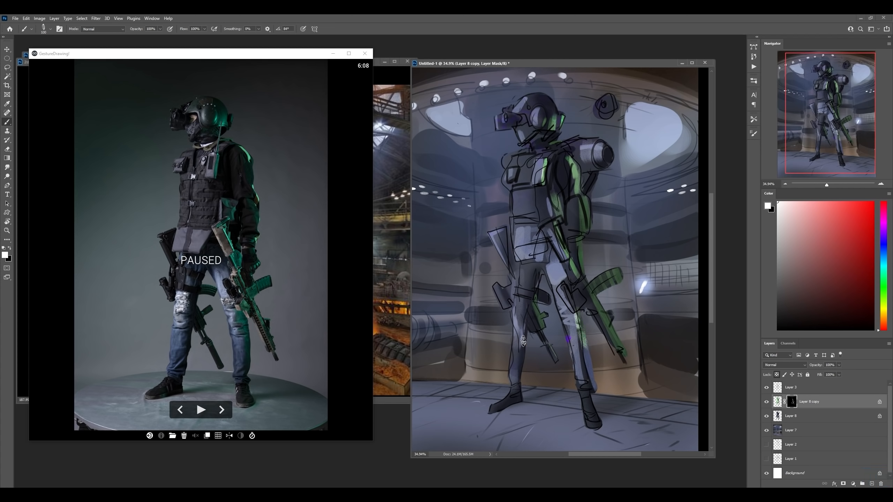
Step: Softly reveal more green over the backpack, floating orb and weapons with the Soft Round brush, and merge the copy into Layer 8
{"action": "right_click", "coordinate": [565, 107]}
{"action": "left_click", "coordinate": [610, 231]}
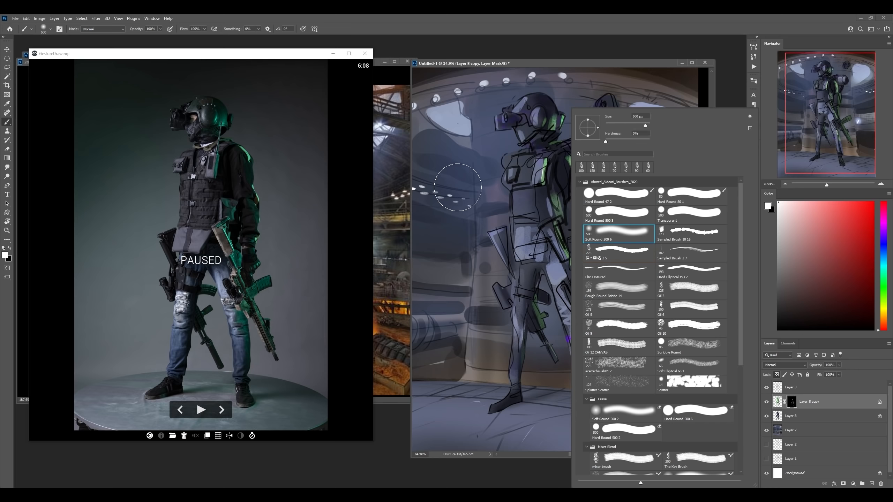
{"action": "left_click", "coordinate": [459, 186]}
{"action": "key", "text": "z"}
{"action": "left_click_drag", "start_coordinate": [551, 165], "coordinate": [537, 171]}
{"action": "key", "text": "b"}
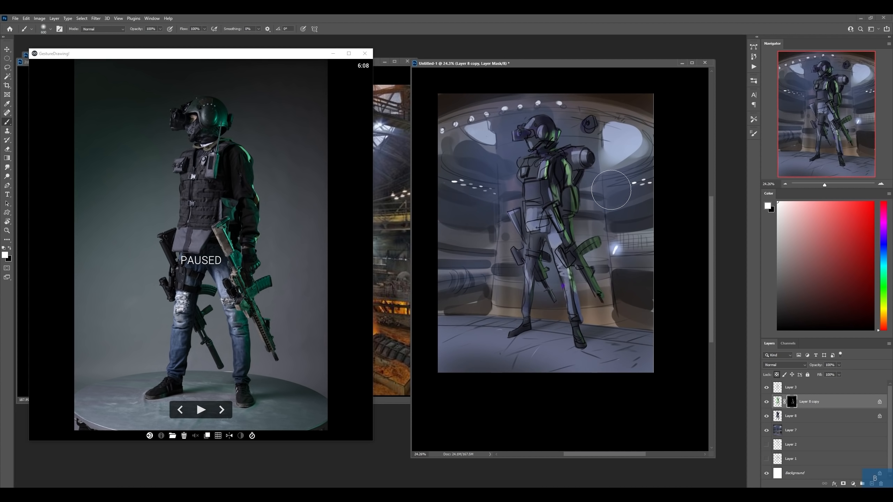
{"action": "key", "text": "bracketright"}
{"action": "key", "text": "bracketright"}
{"action": "key", "text": "bracketright"}
{"action": "key", "text": "bracketleft"}
{"action": "key", "text": "bracketleft"}
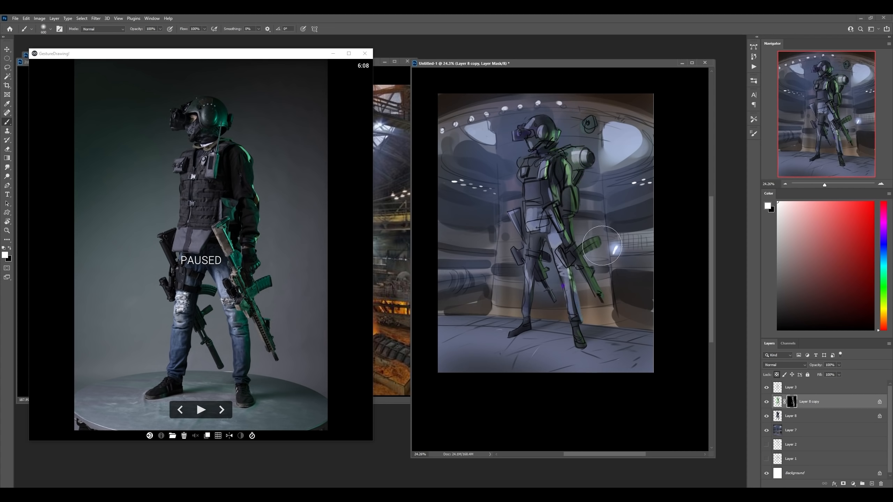
{"action": "key", "text": "x"}
{"action": "key", "text": "ctrl+e"}
Step: Switch to a small textured brush, sample the green from the chest pouch and paint a light patch on the floating orb
{"action": "key", "text": "z"}
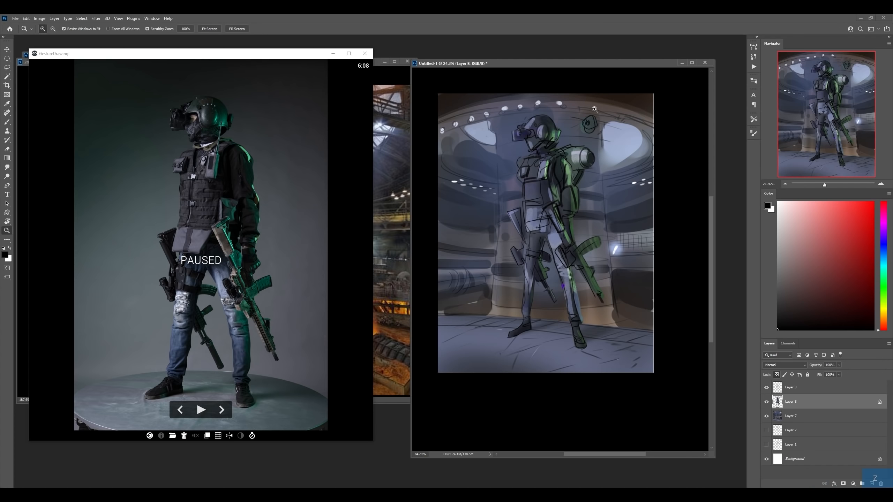
{"action": "left_click_drag", "start_coordinate": [601, 113], "coordinate": [604, 115]}
{"action": "key", "text": "b"}
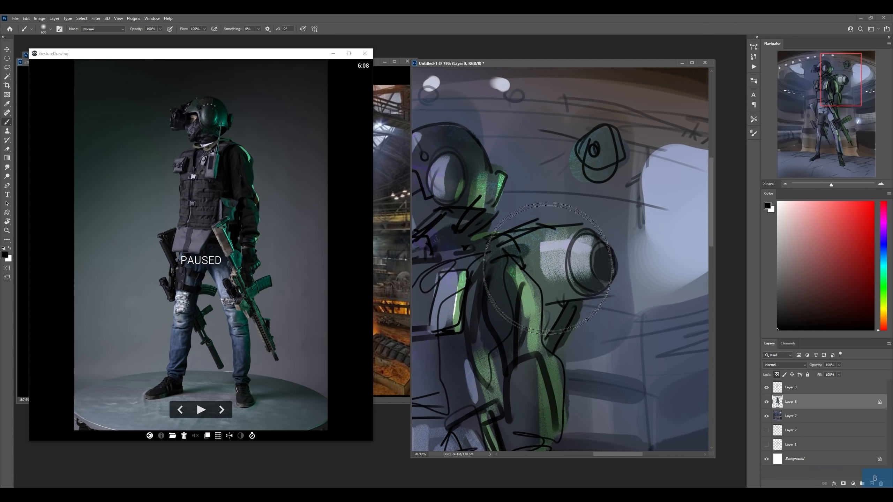
{"action": "right_click", "coordinate": [614, 218]}
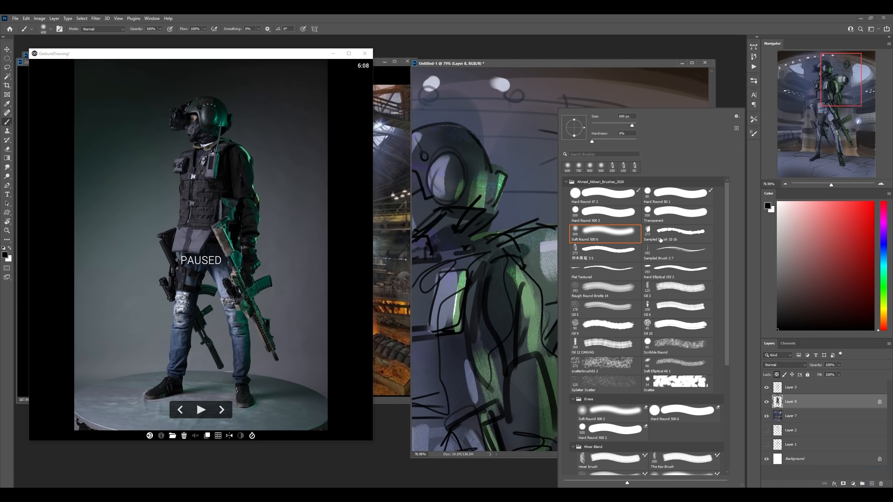
{"action": "left_click", "coordinate": [605, 250]}
{"action": "key", "text": "alt"}
{"action": "left_click", "coordinate": [458, 317], "text": "alt"}
{"action": "key", "text": "bracketleft"}
{"action": "key", "text": "bracketleft"}
{"action": "key", "text": "bracketleft"}
{"action": "key", "text": "bracketleft"}
{"action": "key", "text": "bracketleft"}
{"action": "key", "text": "bracketleft"}
{"action": "key", "text": "bracketleft"}
{"action": "key", "text": "bracketleft"}
{"action": "key", "text": "bracketleft"}
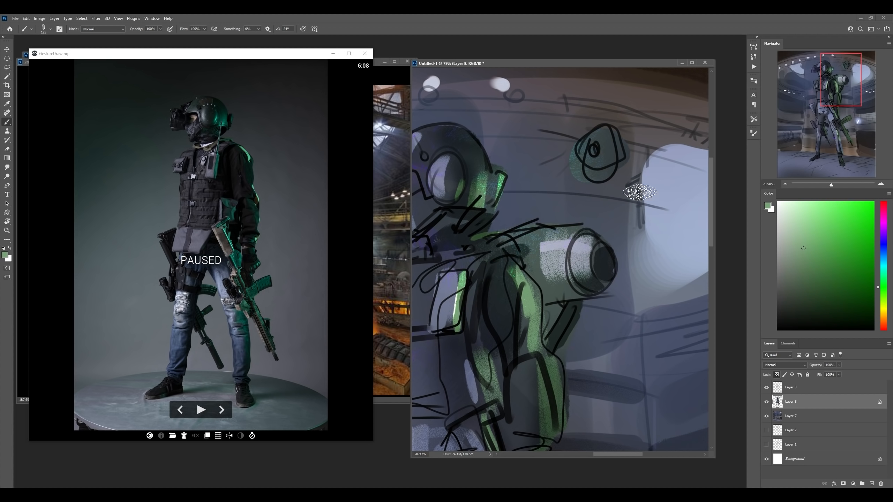
{"action": "mouse_move", "coordinate": [608, 136]}
{"action": "left_mouse_down"}
{"action": "mouse_move", "coordinate": [622, 161]}
{"action": "mouse_move", "coordinate": [552, 201]}
{"action": "mouse_move", "coordinate": [607, 221]}
{"action": "left_mouse_up"}
Step: Paint a brighter green accent on the rim of the shoulder canister and a white highlight on its body
{"action": "key", "text": "z"}
{"action": "key", "text": "b"}
{"action": "left_click_drag", "start_coordinate": [811, 204], "coordinate": [813, 192]}
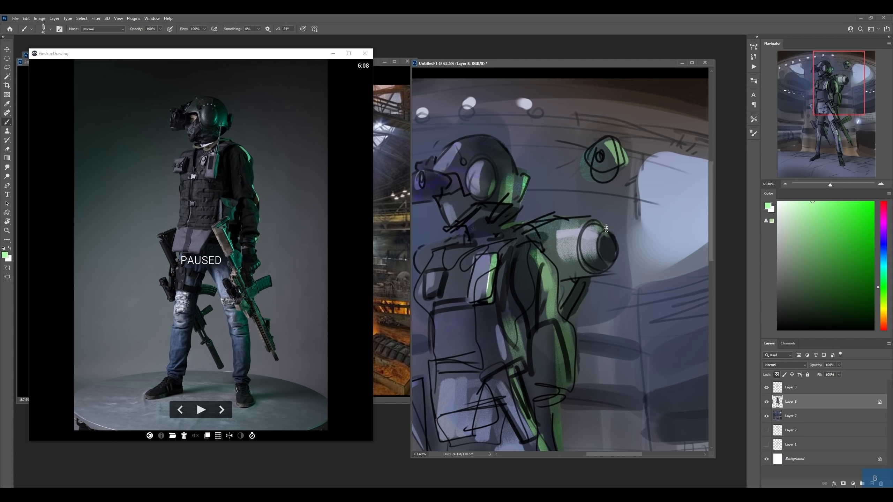
{"action": "left_click_drag", "start_coordinate": [594, 221], "coordinate": [608, 248]}
{"action": "left_click_drag", "start_coordinate": [794, 220], "coordinate": [777, 202]}
{"action": "key", "text": "bracketleft"}
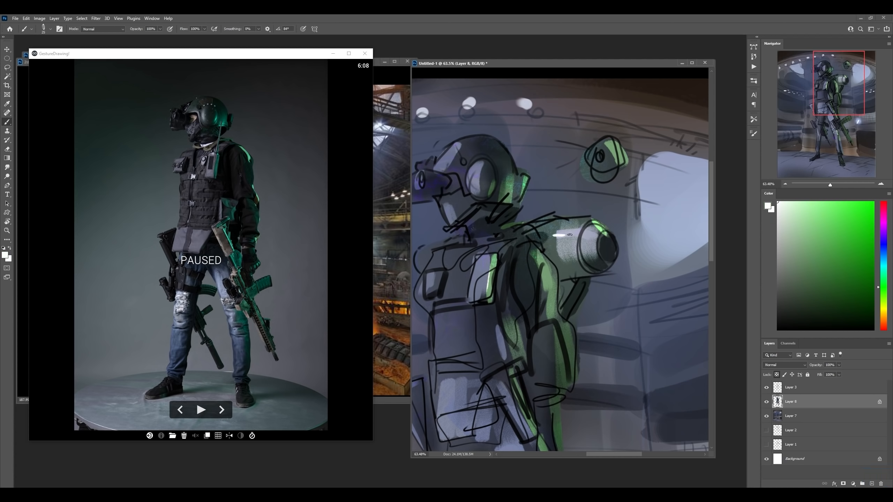
Step: Check the whole painting mirrored and in its original orientation
{"action": "key", "text": "z"}
{"action": "left_click_drag", "start_coordinate": [593, 238], "coordinate": [575, 259]}
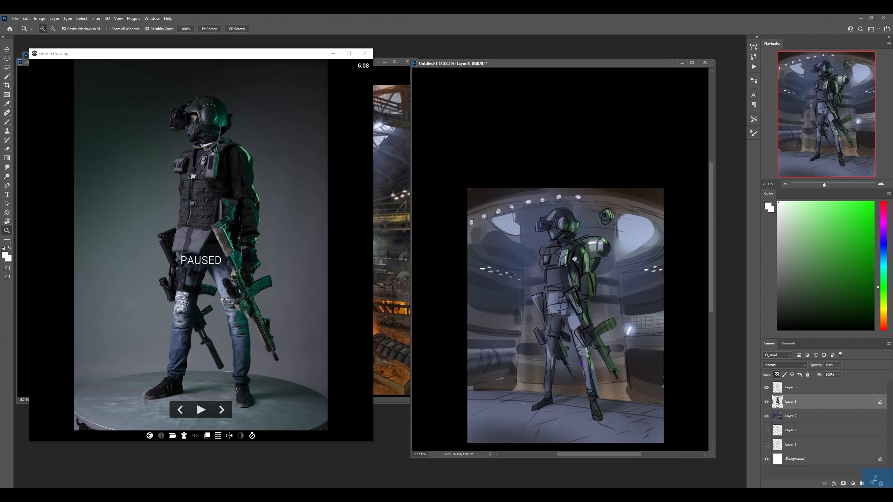
{"action": "key", "text": "f"}
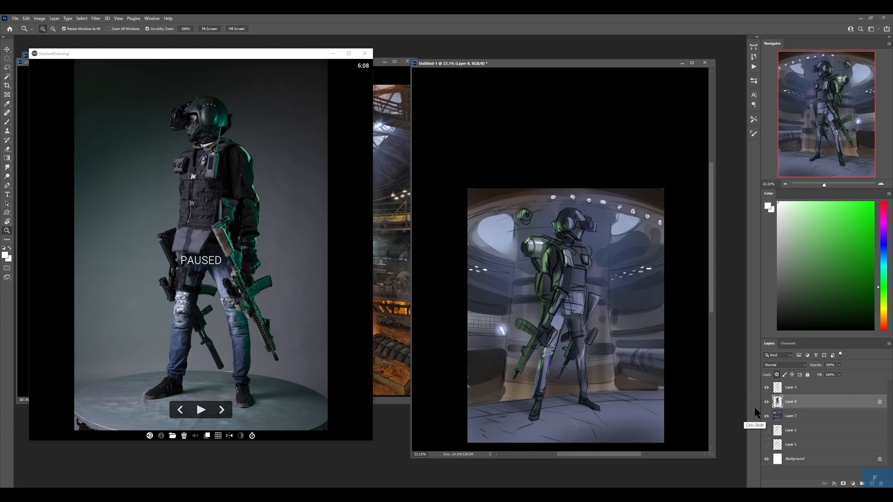
{"action": "key", "text": "ctrl+z"}
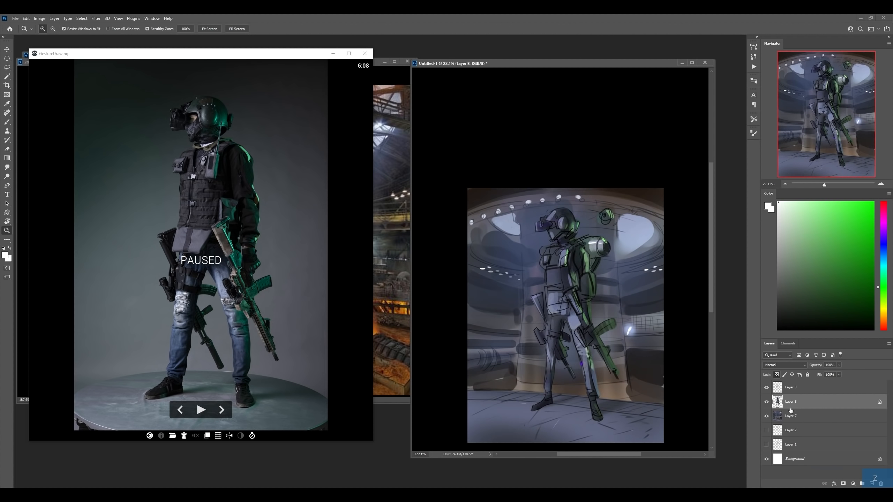
{"action": "left_click_drag", "start_coordinate": [638, 376], "coordinate": [625, 356]}
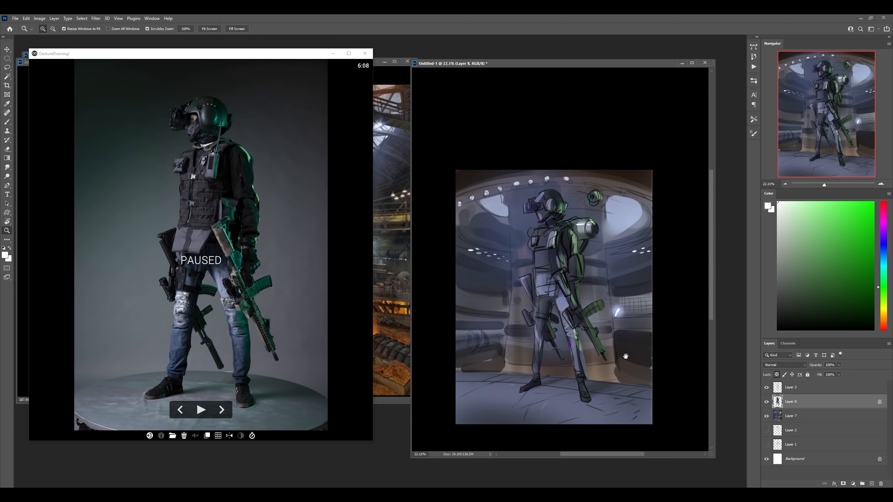
Step: Add a new layer above Layer 7 in Overlay mode and set up the Soft Round brush with a medium green
{"action": "left_click", "coordinate": [791, 418]}
{"action": "key", "text": "ctrl+shift+alt+n"}
{"action": "key", "text": "b"}
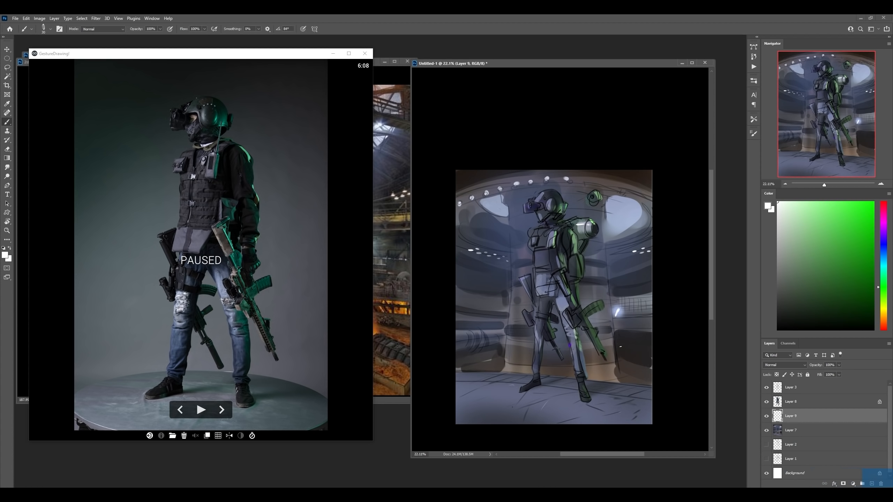
{"action": "right_click", "coordinate": [592, 294]}
{"action": "left_click", "coordinate": [644, 237]}
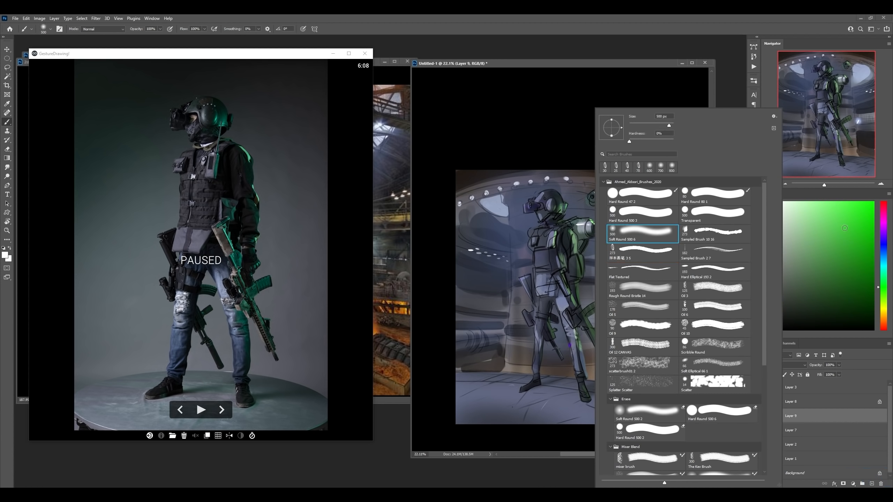
{"action": "left_click", "coordinate": [830, 222]}
{"action": "left_click", "coordinate": [794, 366]}
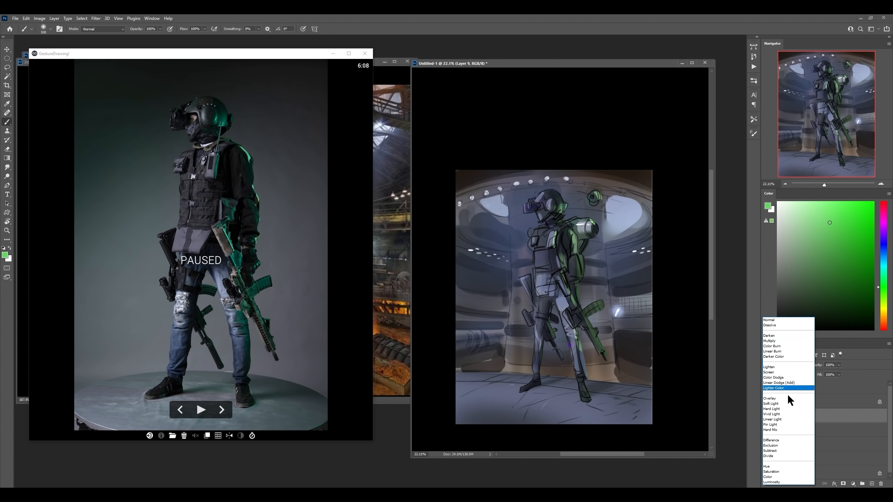
{"action": "left_click", "coordinate": [787, 398]}
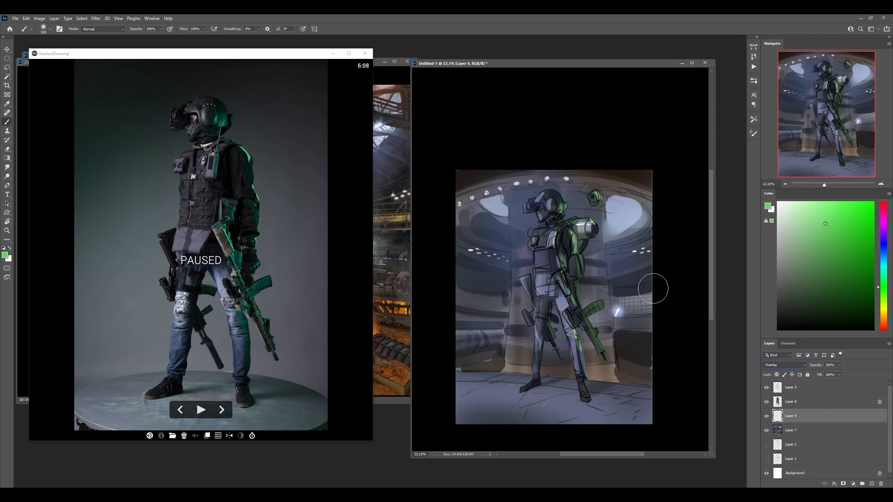
Step: Enlarge the soft brush to 2500 px and paint a broad green glow over the background beside the rifle and across the floor
{"action": "key", "text": "bracketright"}
{"action": "key", "text": "bracketright"}
{"action": "key", "text": "bracketright"}
{"action": "key", "text": "bracketright"}
{"action": "key", "text": "bracketright"}
{"action": "key", "text": "bracketright"}
{"action": "key", "text": "bracketright"}
{"action": "key", "text": "bracketright"}
{"action": "key", "text": "bracketright"}
{"action": "key", "text": "bracketright"}
{"action": "key", "text": "bracketright"}
{"action": "key", "text": "bracketright"}
{"action": "key", "text": "bracketright"}
{"action": "key", "text": "bracketright"}
{"action": "key", "text": "bracketright"}
{"action": "key", "text": "bracketright"}
{"action": "key", "text": "bracketright"}
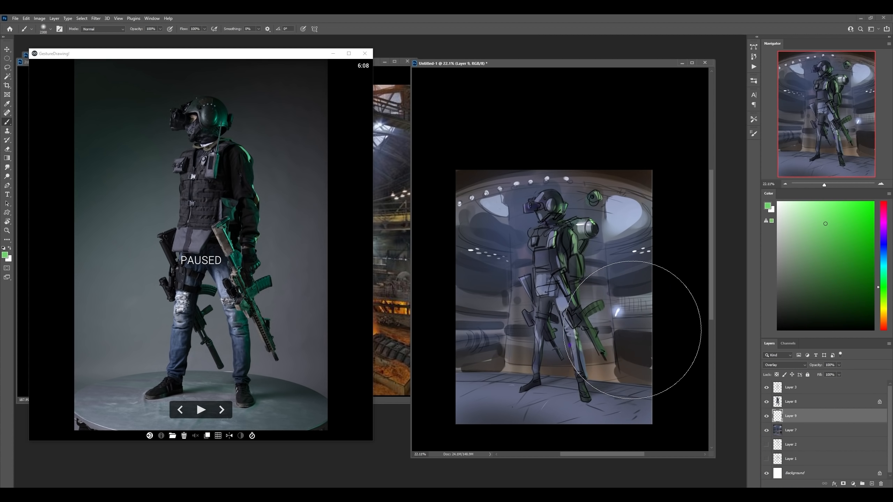
{"action": "key", "text": "bracketright"}
{"action": "key", "text": "bracketright"}
{"action": "key", "text": "bracketright"}
{"action": "mouse_move", "coordinate": [597, 369]}
{"action": "left_mouse_down"}
{"action": "mouse_move", "coordinate": [697, 379]}
{"action": "mouse_move", "coordinate": [691, 319]}
{"action": "mouse_move", "coordinate": [608, 389]}
{"action": "mouse_move", "coordinate": [630, 389]}
{"action": "mouse_move", "coordinate": [658, 363]}
{"action": "mouse_move", "coordinate": [536, 330]}
{"action": "mouse_move", "coordinate": [653, 257]}
{"action": "mouse_move", "coordinate": [659, 232]}
{"action": "mouse_move", "coordinate": [616, 254]}
{"action": "mouse_move", "coordinate": [654, 275]}
{"action": "left_mouse_up"}
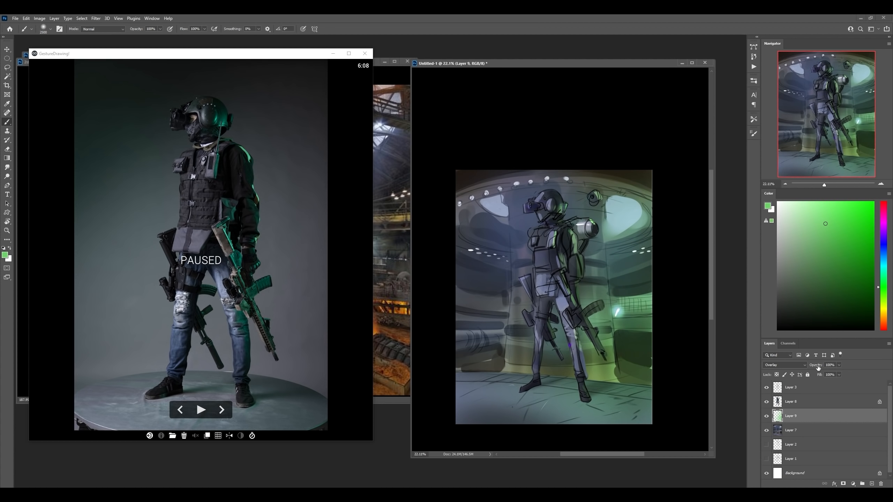
Step: Lower the green Overlay layer's opacity to 37% and merge it into Layer 7
{"action": "left_click_drag", "start_coordinate": [817, 368], "coordinate": [818, 368]}
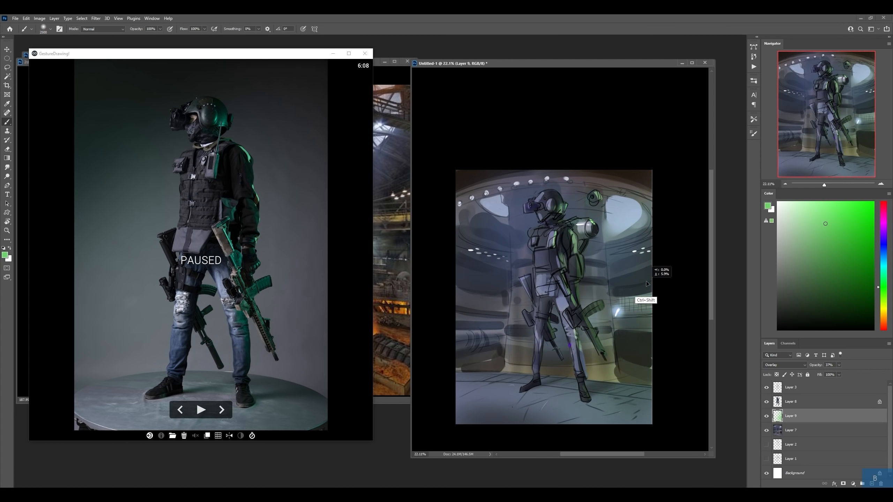
{"action": "key", "text": "ctrl+e"}
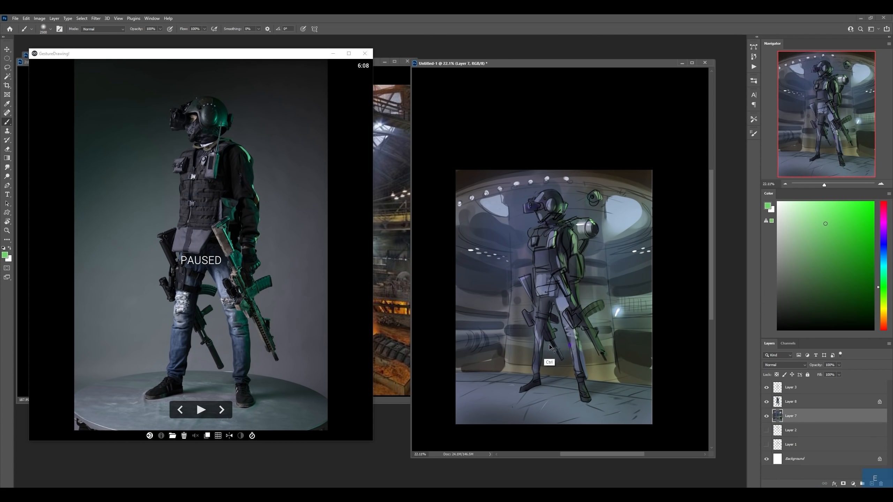
Step: Merge Layer 3, Layer 8 and Layer 7 into a single layer
{"action": "key", "text": "z"}
{"action": "left_click_drag", "start_coordinate": [483, 321], "coordinate": [517, 277]}
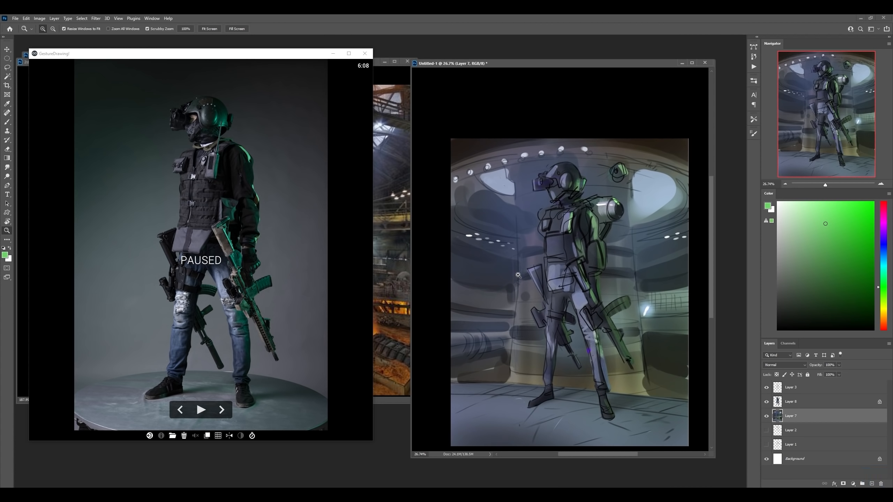
{"action": "left_click", "coordinate": [799, 389], "text": "shift"}
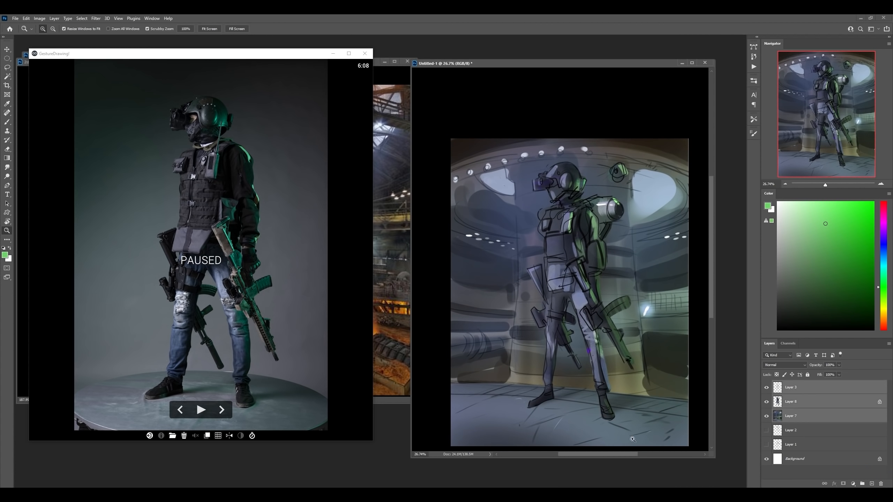
{"action": "key", "text": "ctrl+e"}
{"action": "left_click_drag", "start_coordinate": [651, 399], "coordinate": [640, 425]}
{"action": "key", "text": "ctrl+z"}
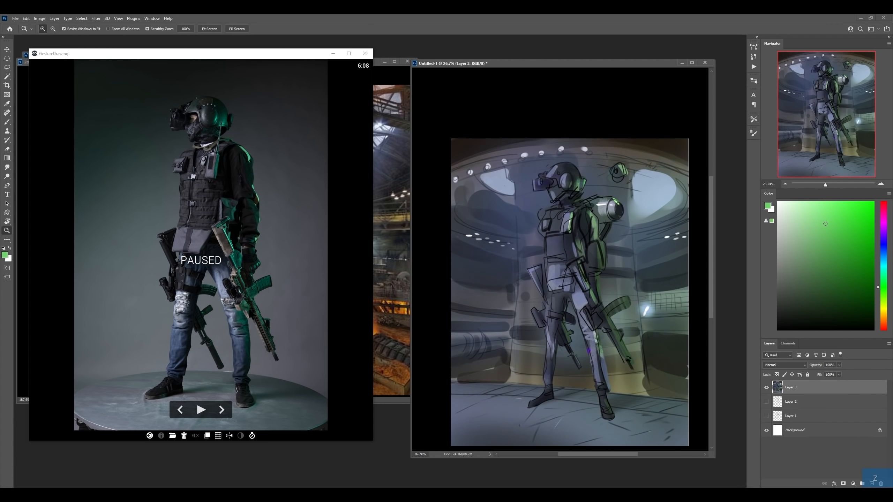
Step: Choose the Rough Round Bristle mixer brush and blend the strokes inside the helmet's round ear cup
{"action": "key", "text": "z"}
{"action": "left_click_drag", "start_coordinate": [571, 177], "coordinate": [565, 218]}
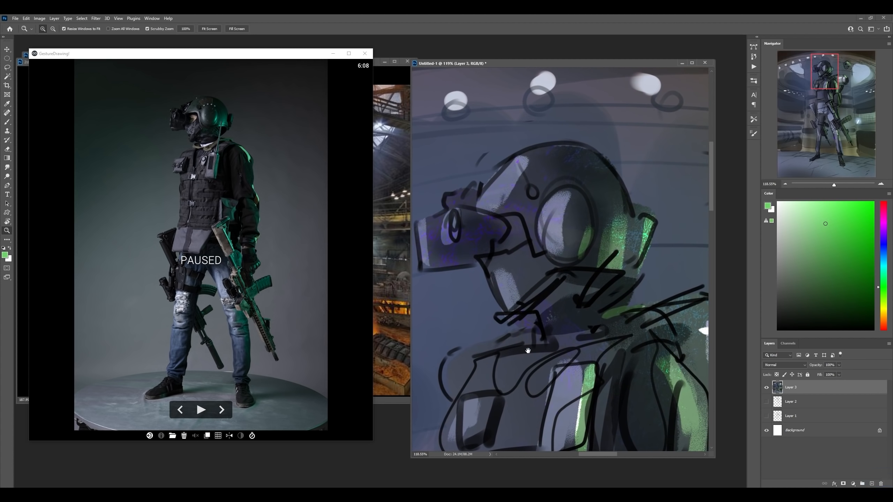
{"action": "left_click_drag", "start_coordinate": [528, 350], "coordinate": [533, 342]}
{"action": "key", "text": "b"}
{"action": "right_click", "coordinate": [592, 343]}
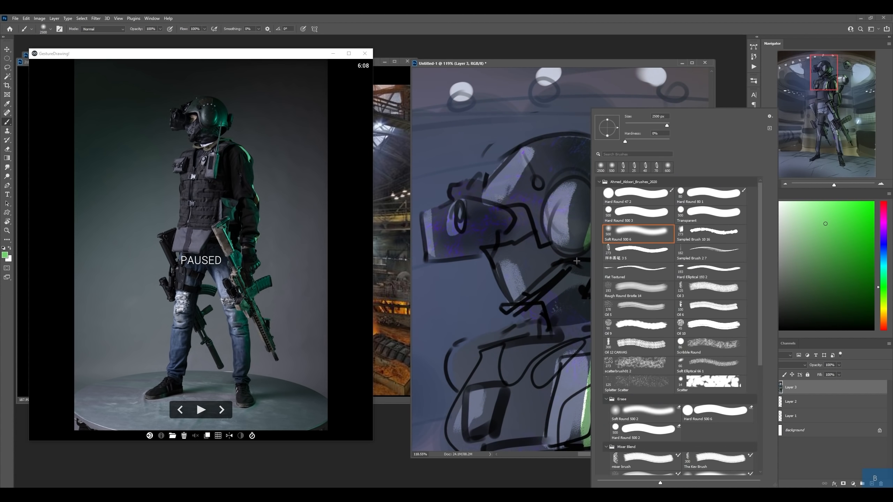
{"action": "scroll", "coordinate": [760, 379], "scroll_direction": "down", "scroll_amount": 3}
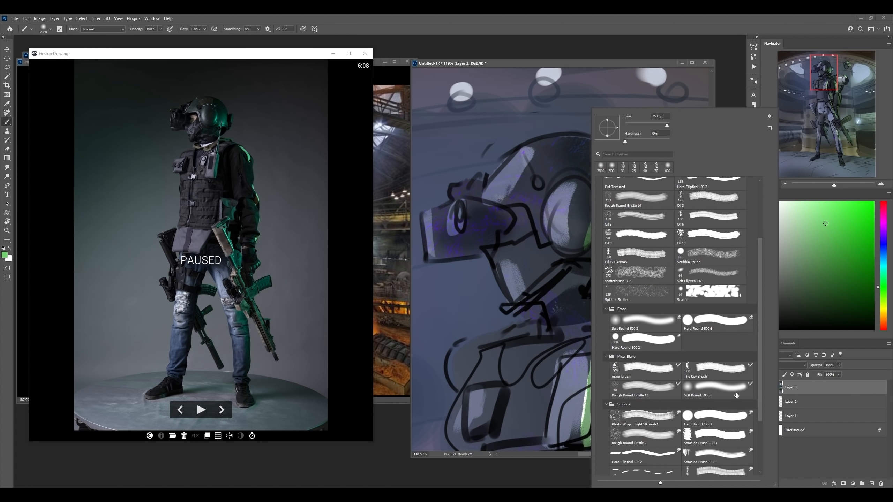
{"action": "double_click", "coordinate": [632, 393]}
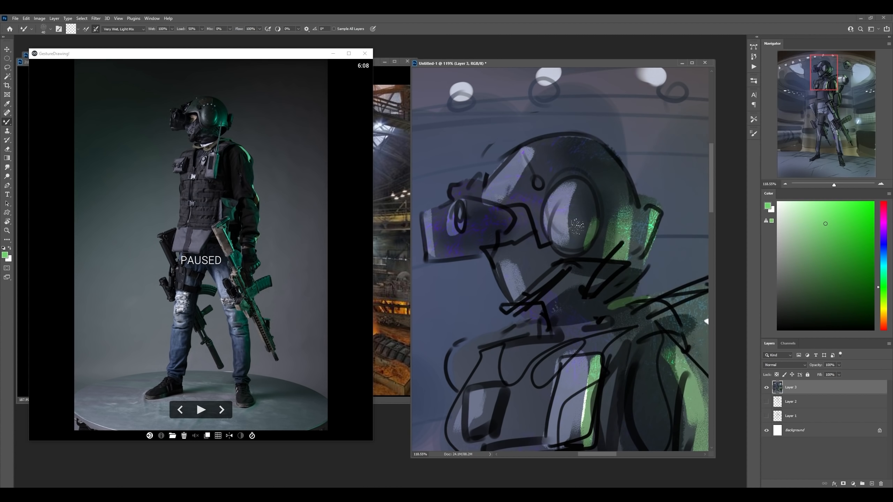
{"action": "mouse_move", "coordinate": [572, 226]}
{"action": "left_mouse_down"}
{"action": "mouse_move", "coordinate": [575, 188]}
{"action": "mouse_move", "coordinate": [558, 213]}
{"action": "mouse_move", "coordinate": [554, 203]}
{"action": "mouse_move", "coordinate": [551, 225]}
{"action": "mouse_move", "coordinate": [563, 243]}
{"action": "left_mouse_up"}
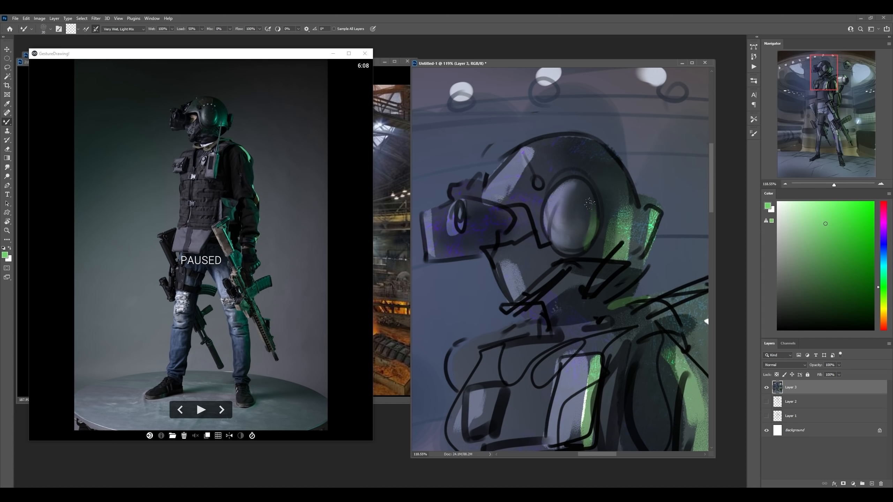
Step: Adjust the mixer brush size and smooth the light strokes along the ear cup's front edge
{"action": "key", "text": "z"}
{"action": "left_click_drag", "start_coordinate": [581, 202], "coordinate": [612, 215]}
{"action": "key", "text": "b"}
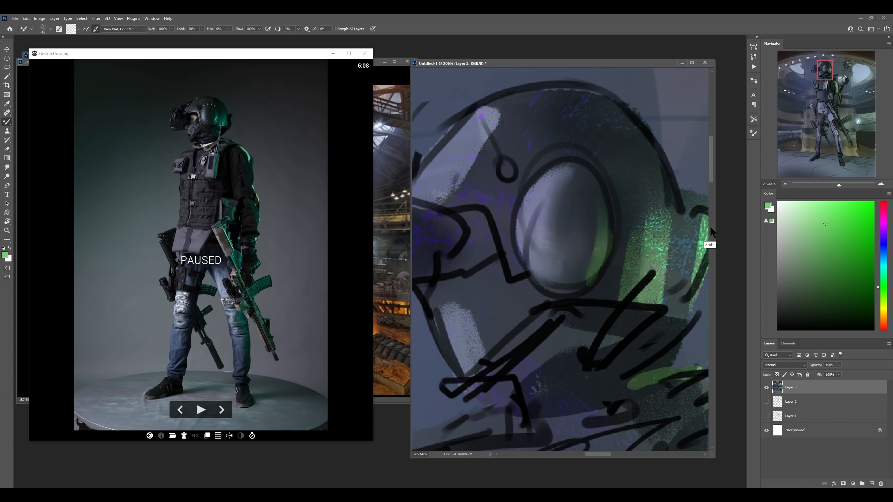
{"action": "key", "text": "["}
{"action": "key", "text": "["}
{"action": "key", "text": "["}
{"action": "key", "text": "["}
{"action": "key", "text": "["}
{"action": "mouse_move", "coordinate": [548, 185]}
{"action": "left_mouse_down"}
{"action": "mouse_move", "coordinate": [524, 201]}
{"action": "mouse_move", "coordinate": [526, 216]}
{"action": "left_mouse_up"}
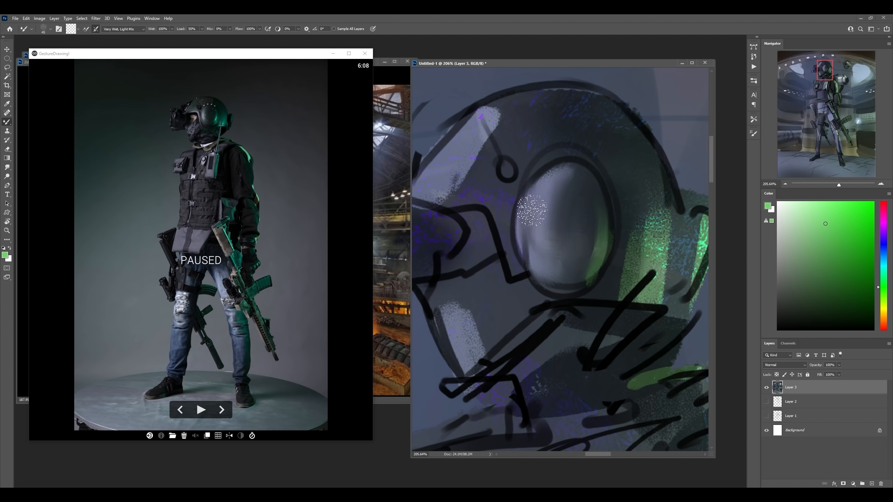
{"action": "key", "text": "]"}
{"action": "key", "text": "]"}
{"action": "key", "text": "]"}
{"action": "mouse_move", "coordinate": [538, 181]}
{"action": "left_mouse_down"}
{"action": "mouse_move", "coordinate": [525, 250]}
{"action": "mouse_move", "coordinate": [548, 276]}
{"action": "left_mouse_up"}
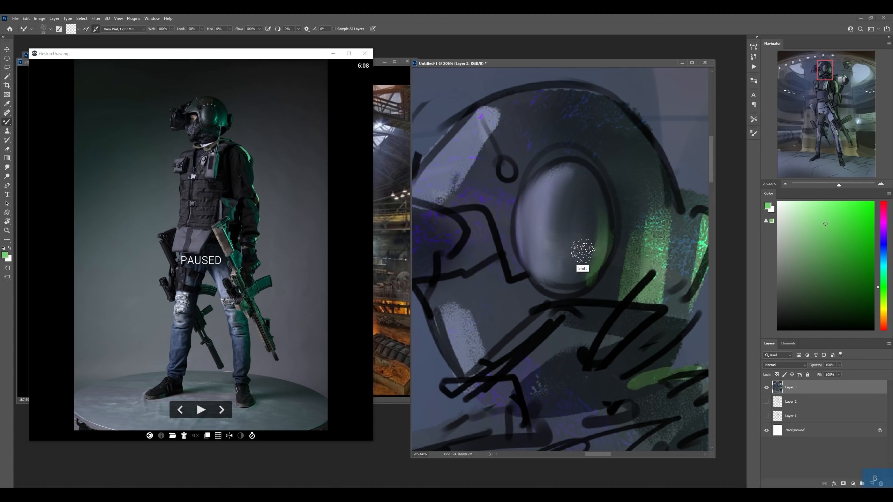
Step: Switch to a textured brush at 18 px, sample the ear cup's lavender, lighten it and paint a small highlight there
{"action": "key", "text": "shift+b"}
{"action": "right_click", "coordinate": [652, 213]}
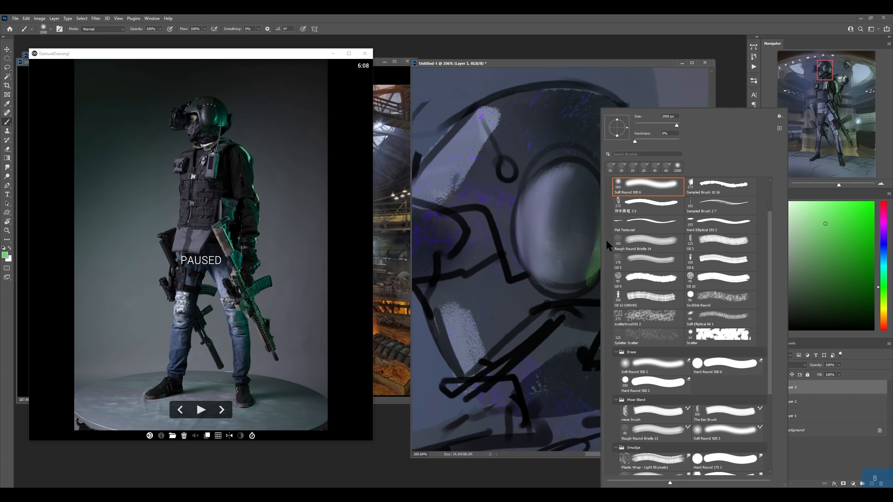
{"action": "left_click", "coordinate": [630, 204]}
{"action": "left_click_drag", "start_coordinate": [643, 124], "coordinate": [637, 125]}
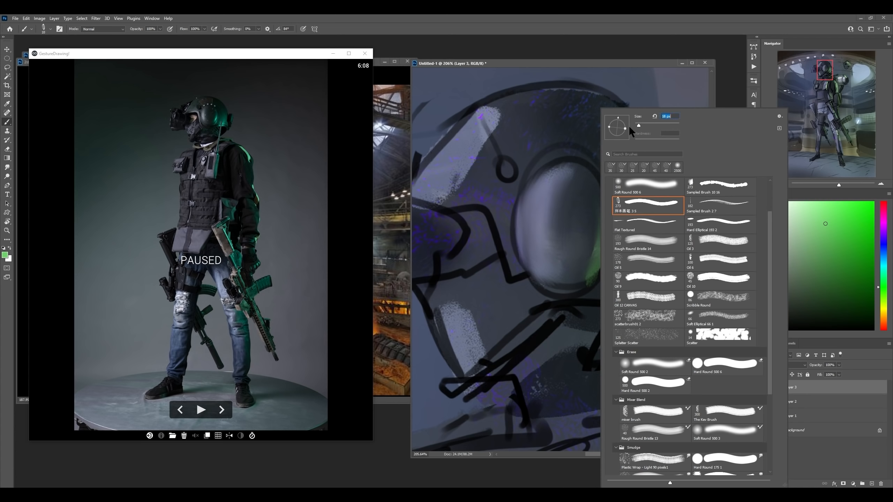
{"action": "left_click", "coordinate": [540, 219], "text": "alt"}
{"action": "left_click", "coordinate": [790, 223]}
{"action": "mouse_move", "coordinate": [537, 210]}
{"action": "left_mouse_down"}
{"action": "mouse_move", "coordinate": [540, 250]}
{"action": "mouse_move", "coordinate": [533, 205]}
{"action": "left_mouse_up"}
{"action": "key", "text": "z"}
{"action": "left_click_drag", "start_coordinate": [576, 224], "coordinate": [521, 252]}
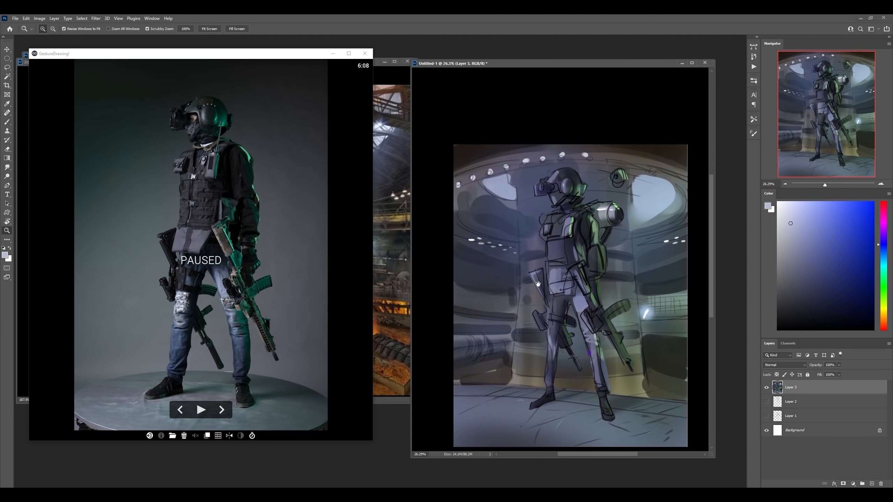
Step: Add a new layer and circle the head, hip holster, rifle and shoulder canister in red as focal points
{"action": "key", "text": "ctrl+shift+alt+n"}
{"action": "key", "text": "ctrl+alt+1"}
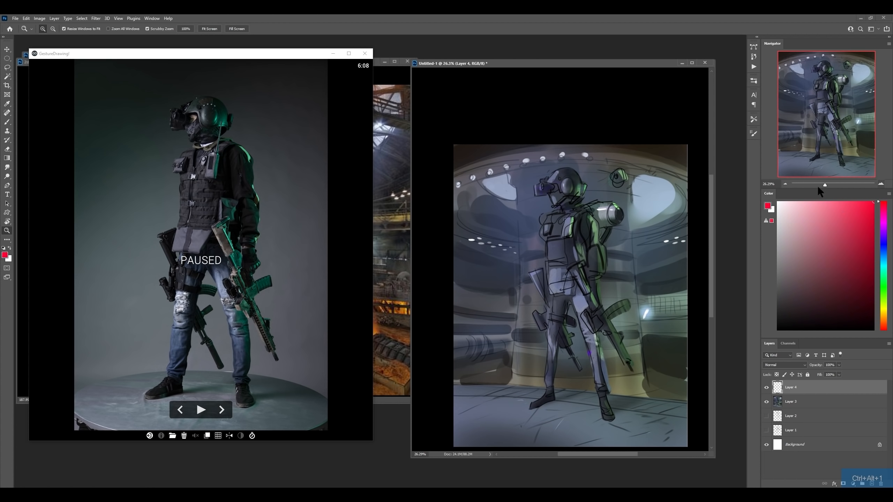
{"action": "key", "text": "b"}
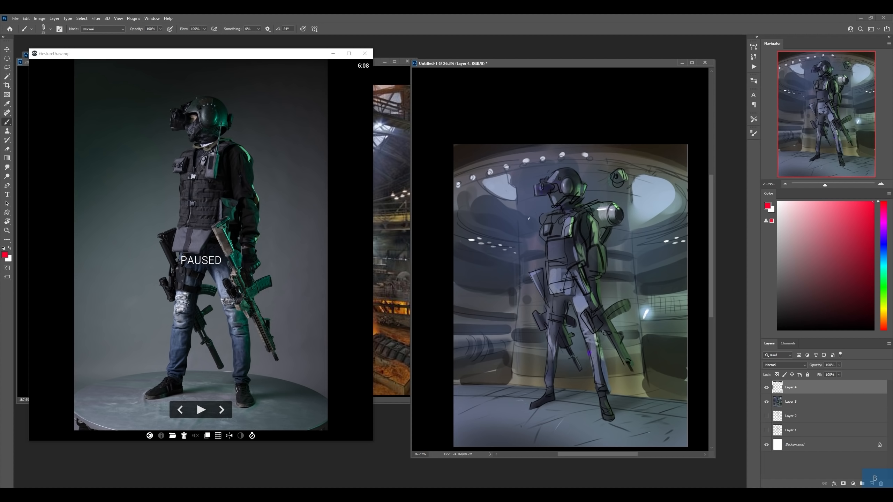
{"action": "mouse_move", "coordinate": [529, 219]}
{"action": "left_mouse_down"}
{"action": "mouse_move", "coordinate": [594, 177]}
{"action": "mouse_move", "coordinate": [533, 225]}
{"action": "left_mouse_up"}
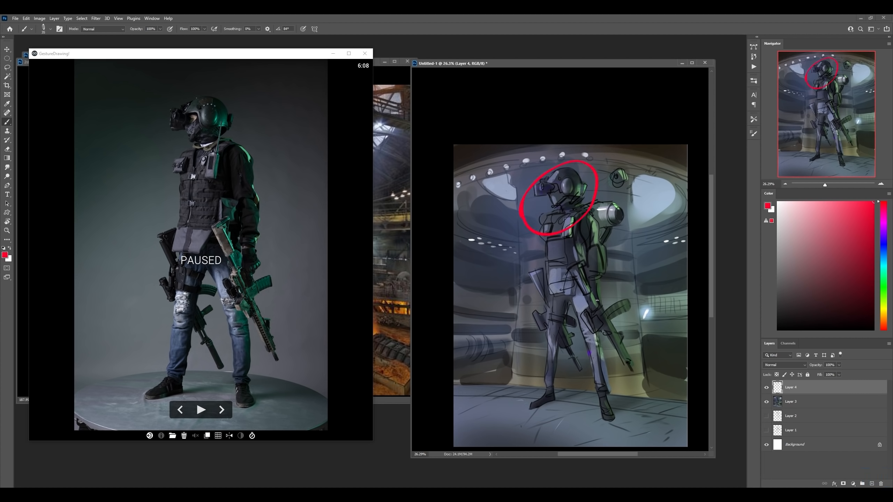
{"action": "key", "text": "bracketleft"}
{"action": "mouse_move", "coordinate": [594, 354]}
{"action": "left_mouse_down"}
{"action": "mouse_move", "coordinate": [617, 292]}
{"action": "mouse_move", "coordinate": [594, 353]}
{"action": "left_mouse_up"}
{"action": "left_click_drag", "start_coordinate": [585, 225], "coordinate": [625, 215]}
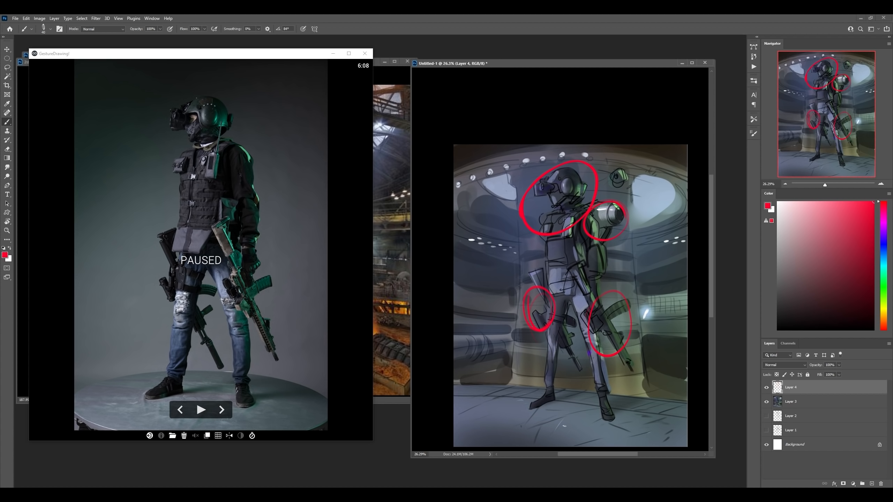
Step: Circle the front foot in red and reinforce the red circles around the head and rifle with thicker strokes
{"action": "left_click_drag", "start_coordinate": [605, 409], "coordinate": [555, 428]}
{"action": "left_click_drag", "start_coordinate": [523, 194], "coordinate": [548, 231]}
{"action": "mouse_move", "coordinate": [612, 299]}
{"action": "left_mouse_down"}
{"action": "mouse_move", "coordinate": [594, 351]}
{"action": "mouse_move", "coordinate": [631, 316]}
{"action": "left_mouse_up"}
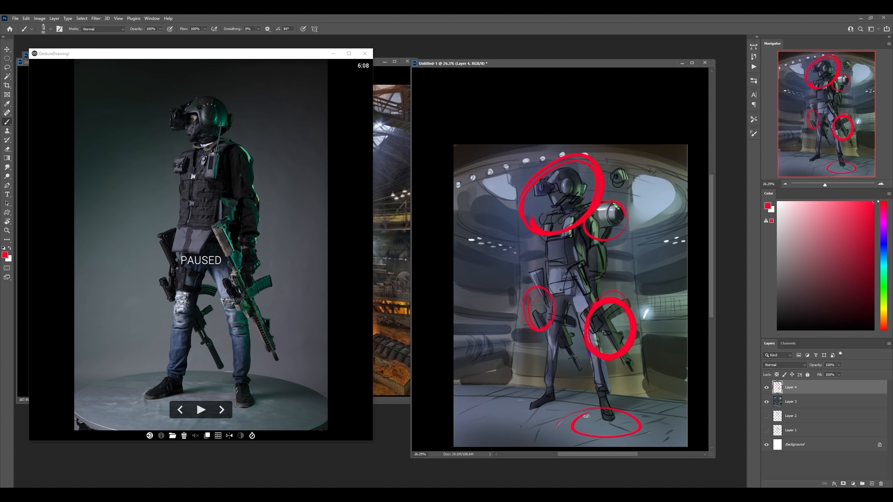
{"action": "left_click_drag", "start_coordinate": [608, 399], "coordinate": [626, 428]}
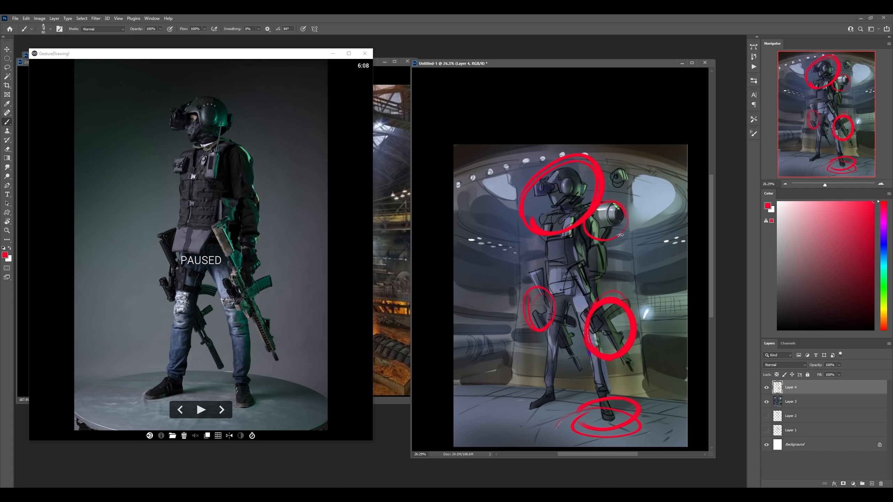
Step: Draw a bright green flow line from head through rifle to foot, mark the focal points and loop back to the chest
{"action": "left_click_drag", "start_coordinate": [883, 289], "coordinate": [883, 297]}
{"action": "mouse_move", "coordinate": [581, 193]}
{"action": "left_mouse_down"}
{"action": "mouse_move", "coordinate": [561, 235]}
{"action": "mouse_move", "coordinate": [624, 312]}
{"action": "mouse_move", "coordinate": [605, 404]}
{"action": "mouse_move", "coordinate": [625, 410]}
{"action": "left_mouse_up"}
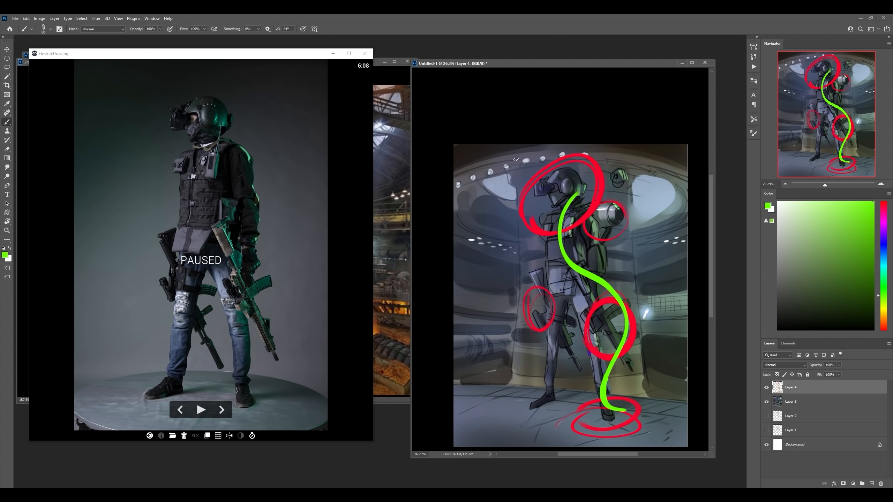
{"action": "mouse_move", "coordinate": [552, 219]}
{"action": "left_mouse_down"}
{"action": "mouse_move", "coordinate": [582, 163]}
{"action": "mouse_move", "coordinate": [563, 234]}
{"action": "left_mouse_up"}
{"action": "mouse_move", "coordinate": [610, 343]}
{"action": "left_mouse_down"}
{"action": "mouse_move", "coordinate": [598, 310]}
{"action": "mouse_move", "coordinate": [611, 338]}
{"action": "left_mouse_up"}
{"action": "mouse_move", "coordinate": [612, 418]}
{"action": "left_mouse_down"}
{"action": "mouse_move", "coordinate": [578, 400]}
{"action": "mouse_move", "coordinate": [594, 398]}
{"action": "left_mouse_up"}
{"action": "left_click_drag", "start_coordinate": [535, 306], "coordinate": [543, 328]}
{"action": "mouse_move", "coordinate": [615, 397]}
{"action": "left_mouse_down"}
{"action": "mouse_move", "coordinate": [555, 258]}
{"action": "mouse_move", "coordinate": [573, 254]}
{"action": "left_mouse_up"}
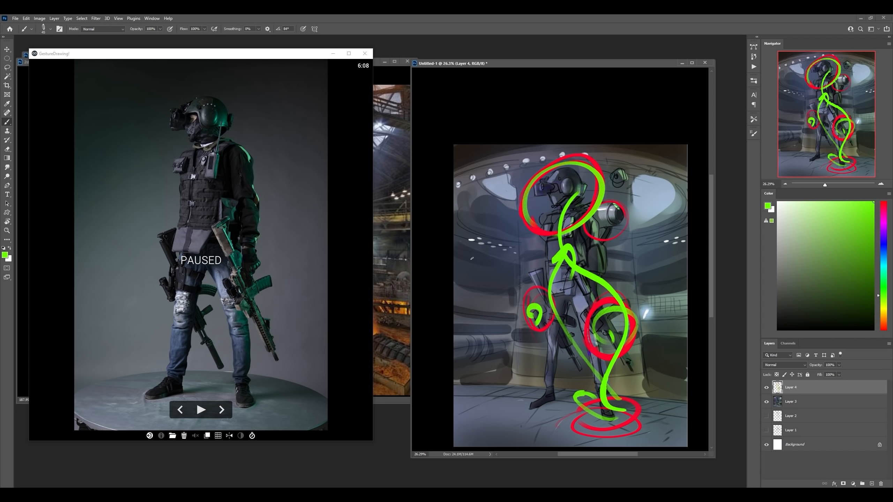
Step: Circle the wall lights in green, link them to the figure with lines, and delete the annotation layer
{"action": "left_click_drag", "start_coordinate": [472, 259], "coordinate": [497, 262]}
{"action": "left_click_drag", "start_coordinate": [574, 344], "coordinate": [485, 254]}
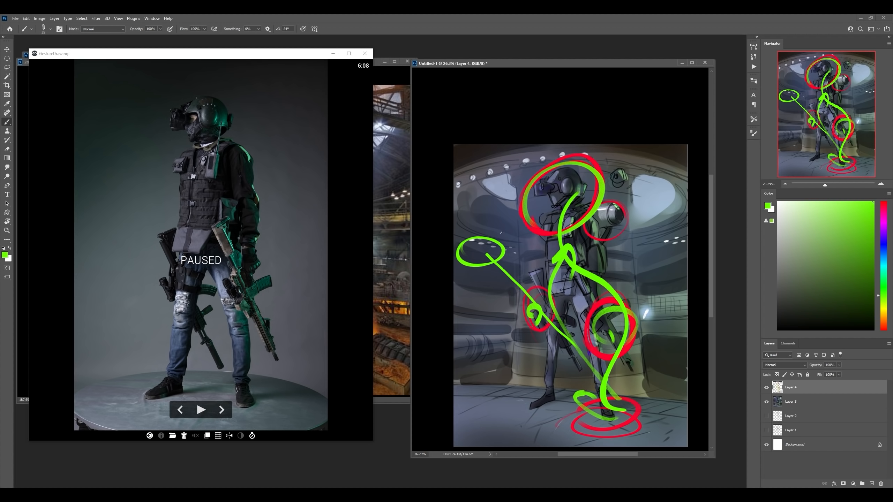
{"action": "left_click_drag", "start_coordinate": [500, 251], "coordinate": [546, 219]}
{"action": "key", "text": "Delete"}
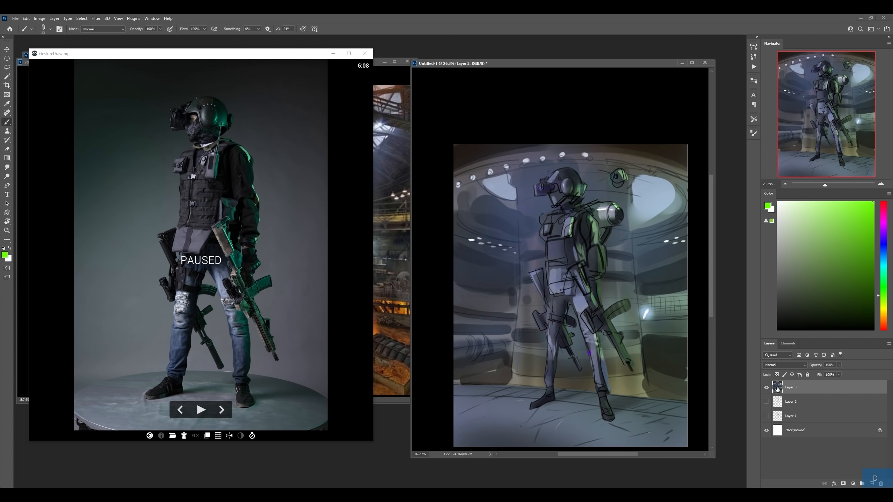
Step: Duplicate Layer 3, place the copy beneath it and select the upper Layer 3
{"action": "key", "text": "z"}
{"action": "left_click_drag", "start_coordinate": [638, 263], "coordinate": [618, 263]}
{"action": "left_click_drag", "start_coordinate": [685, 257], "coordinate": [629, 256]}
{"action": "left_click_drag", "start_coordinate": [787, 387], "coordinate": [788, 401]}
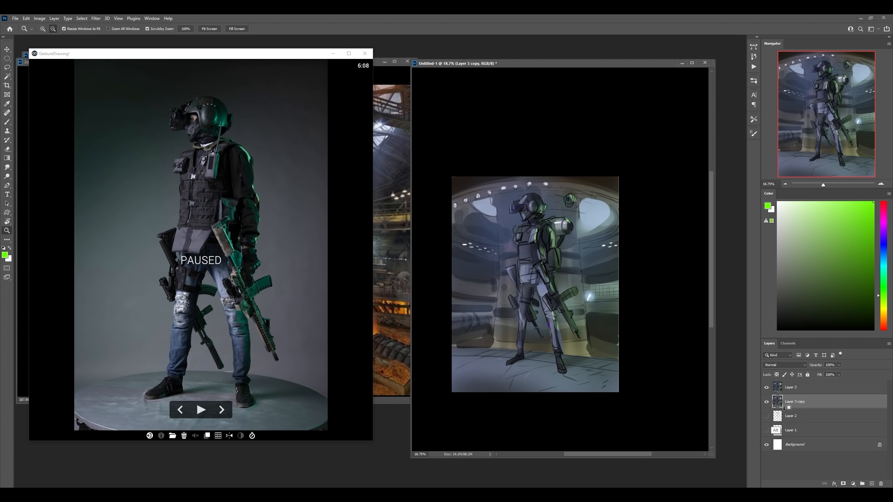
{"action": "left_click", "coordinate": [791, 387]}
Step: Brighten the upper Layer 3 strongly with Levels by pulling the white input point down to the histogram's bright end
{"action": "key", "text": "ctrl+l"}
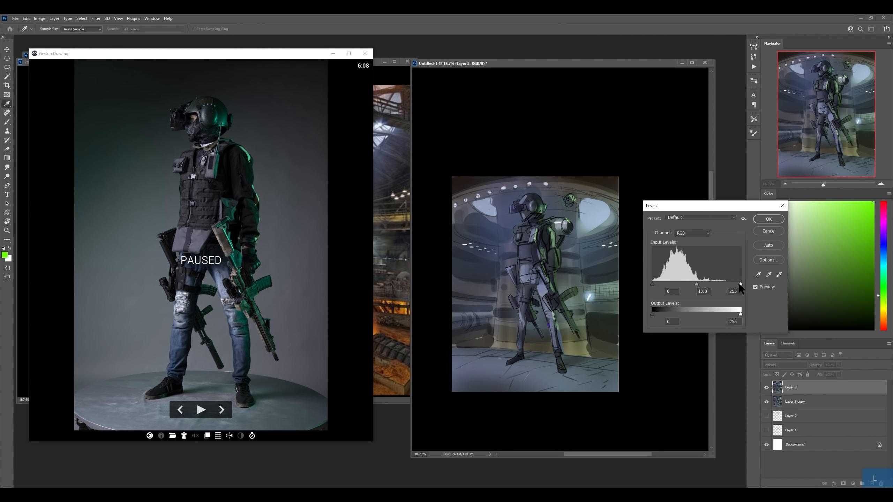
{"action": "left_click_drag", "start_coordinate": [740, 285], "coordinate": [695, 285]}
{"action": "key", "text": "Return"}
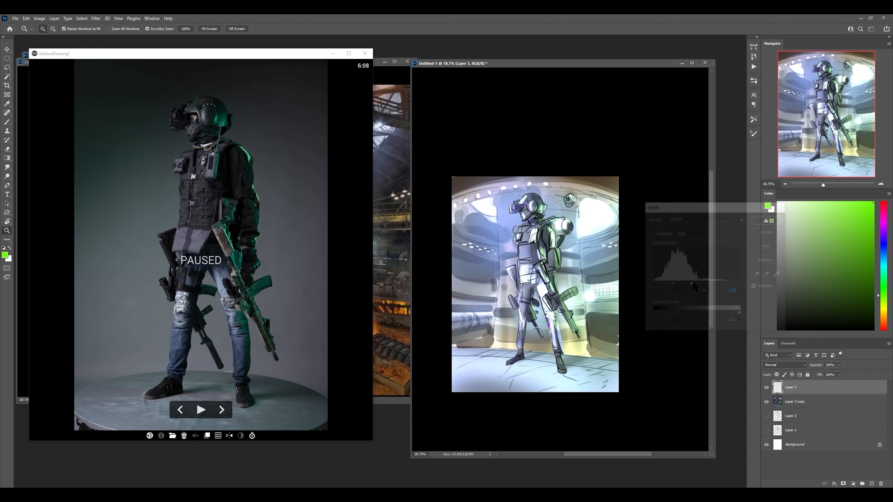
Step: Hide the brightened layer with a black mask and reveal it softly around the helmet using a soft round white brush
{"action": "left_click", "coordinate": [843, 483], "text": "alt"}
{"action": "key", "text": "z"}
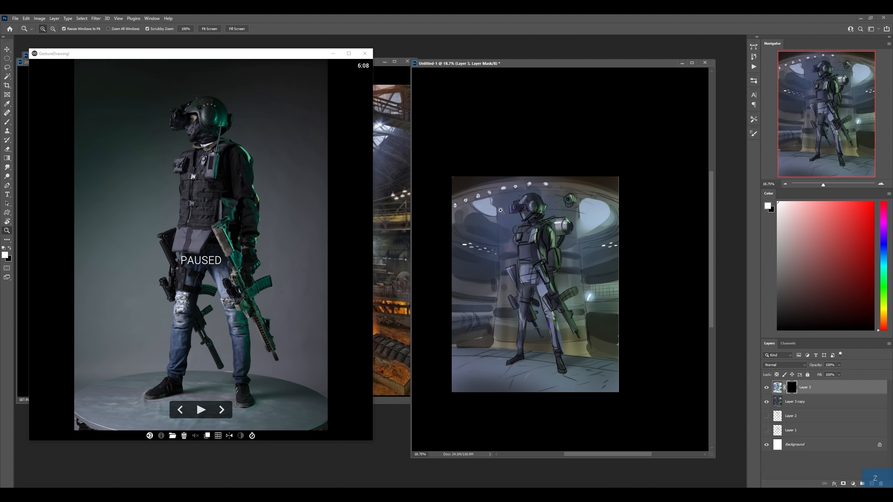
{"action": "mouse_move", "coordinate": [501, 210]}
{"action": "left_mouse_down"}
{"action": "mouse_move", "coordinate": [562, 215]}
{"action": "mouse_move", "coordinate": [537, 275]}
{"action": "left_mouse_up"}
{"action": "key", "text": "b"}
{"action": "right_click", "coordinate": [623, 220]}
{"action": "double_click", "coordinate": [639, 195]}
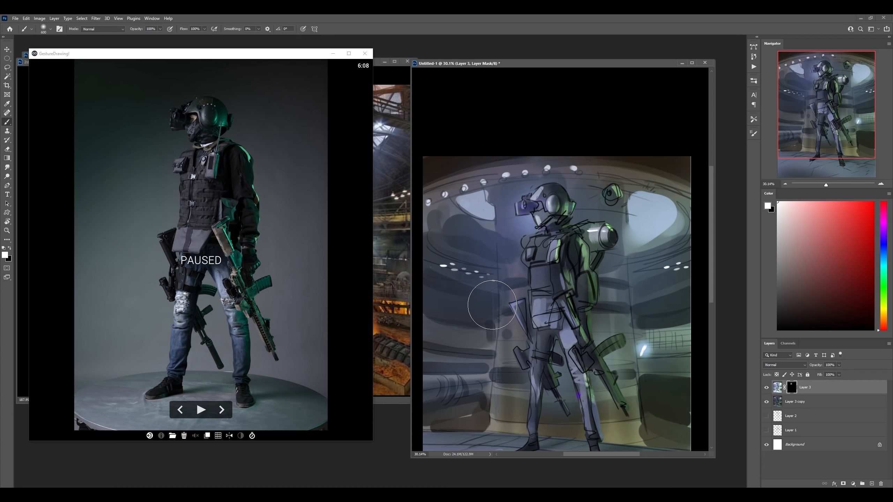
Step: Compare the painting with and without the brightened top Layer 3, viewing the whole figure
{"action": "key", "text": "z"}
{"action": "left_click_drag", "start_coordinate": [600, 259], "coordinate": [608, 278]}
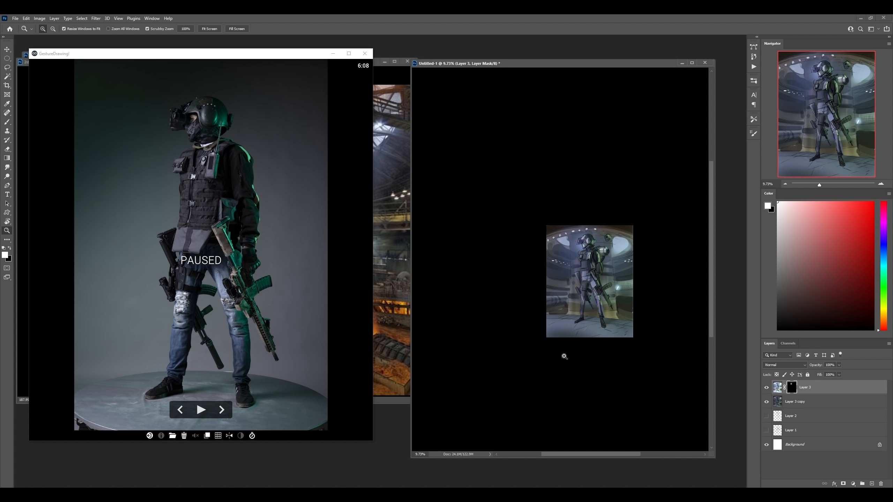
{"action": "left_click", "coordinate": [767, 388]}
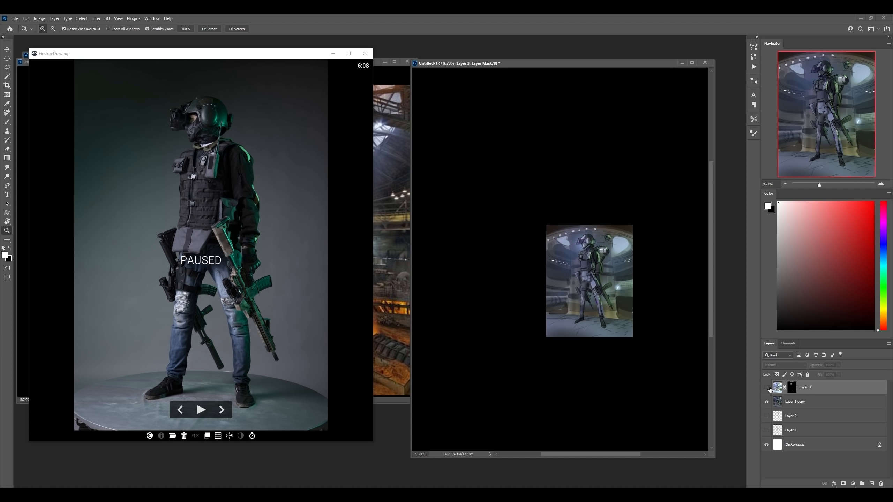
{"action": "left_click_drag", "start_coordinate": [620, 286], "coordinate": [636, 273]}
{"action": "mouse_move", "coordinate": [617, 197]}
{"action": "left_mouse_down"}
{"action": "mouse_move", "coordinate": [661, 197]}
{"action": "mouse_move", "coordinate": [606, 197]}
{"action": "mouse_move", "coordinate": [630, 197]}
{"action": "left_mouse_up"}
{"action": "key", "text": "b"}
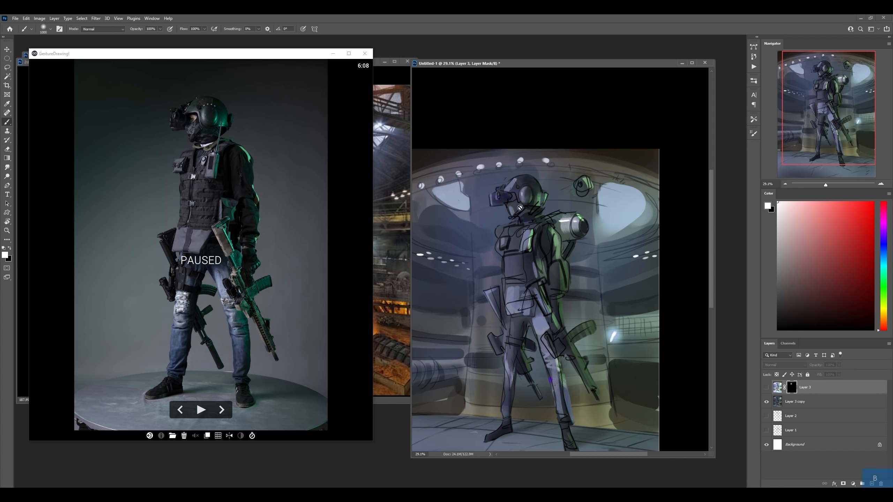
{"action": "left_click", "coordinate": [766, 387]}
{"action": "scroll", "coordinate": [562, 289], "scroll_direction": "down", "scroll_amount": 3}
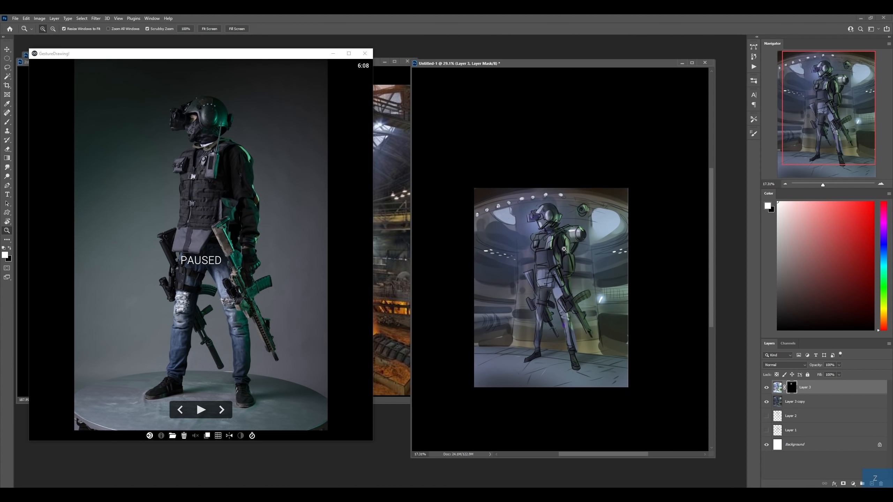
Step: Try to brighten the area around the helmet through Layer 3's mask with a large soft white brush, and undo it
{"action": "left_click", "coordinate": [544, 213]}
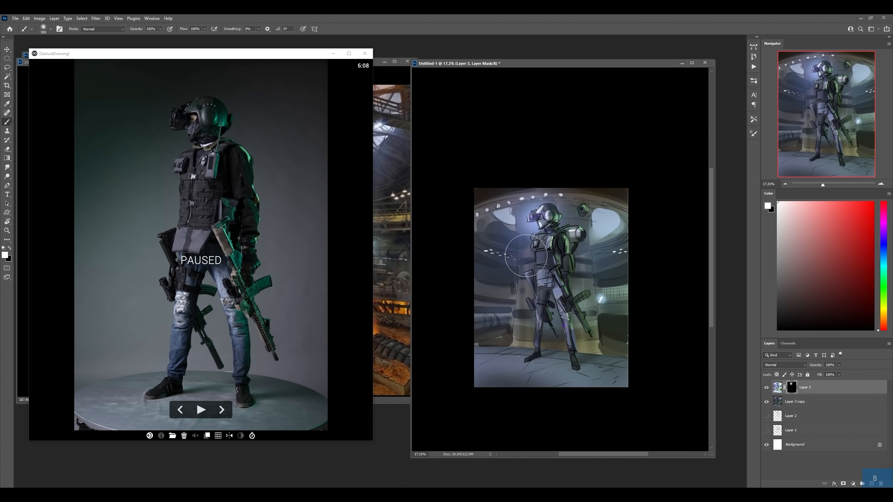
{"action": "key", "text": "bracketleft"}
{"action": "key", "text": "bracketleft"}
{"action": "key", "text": "bracketleft"}
{"action": "key", "text": "bracketleft"}
{"action": "key", "text": "bracketleft"}
{"action": "key", "text": "bracketleft"}
{"action": "key", "text": "ctrl+z"}
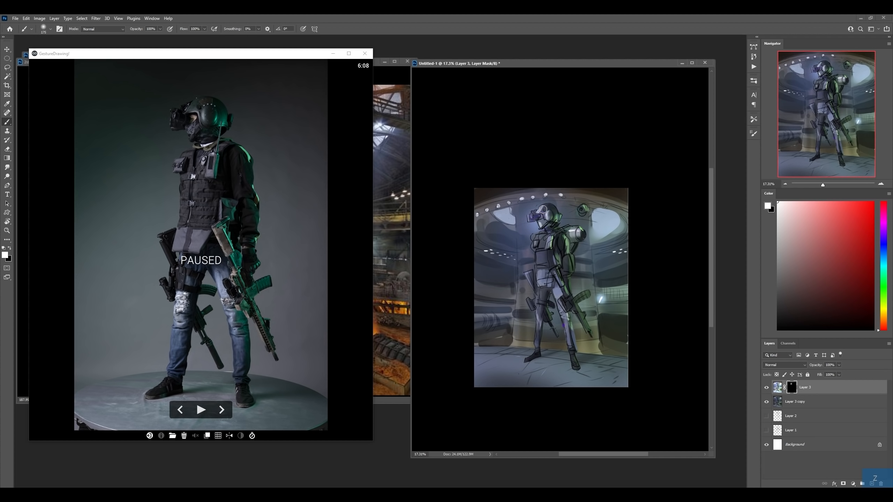
Step: Try to reveal the brightened layer along the hip and thigh with a smaller soft brush, and undo it
{"action": "key", "text": "bracketleft"}
{"action": "key", "text": "bracketleft"}
{"action": "key", "text": "bracketleft"}
{"action": "key", "text": "bracketleft"}
{"action": "key", "text": "bracketleft"}
{"action": "key", "text": "bracketright"}
{"action": "key", "text": "bracketright"}
{"action": "key", "text": "bracketright"}
{"action": "key", "text": "bracketright"}
{"action": "left_click_drag", "start_coordinate": [552, 268], "coordinate": [564, 293]}
{"action": "key", "text": "ctrl+alt+z"}
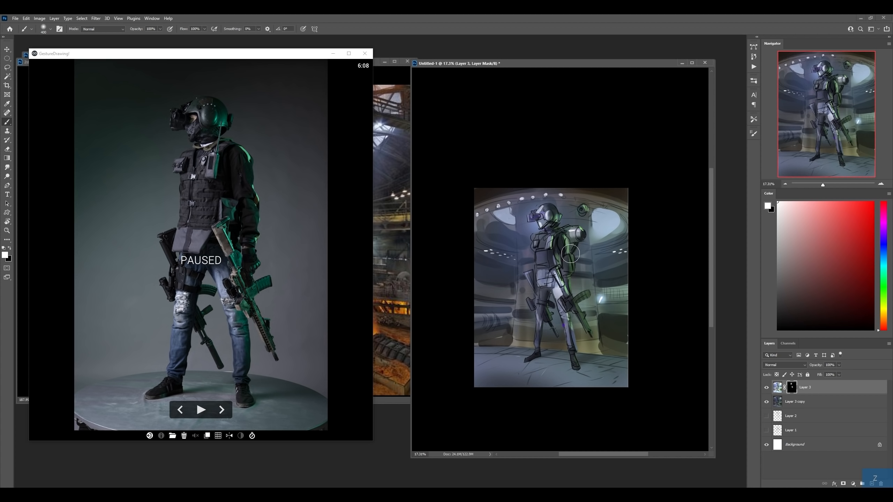
{"action": "key", "text": "ctrl+alt+z"}
Step: Reveal the brightened layer in a small spot on the upper thigh using a reduced soft brush
{"action": "key", "text": "bracketleft"}
{"action": "key", "text": "bracketleft"}
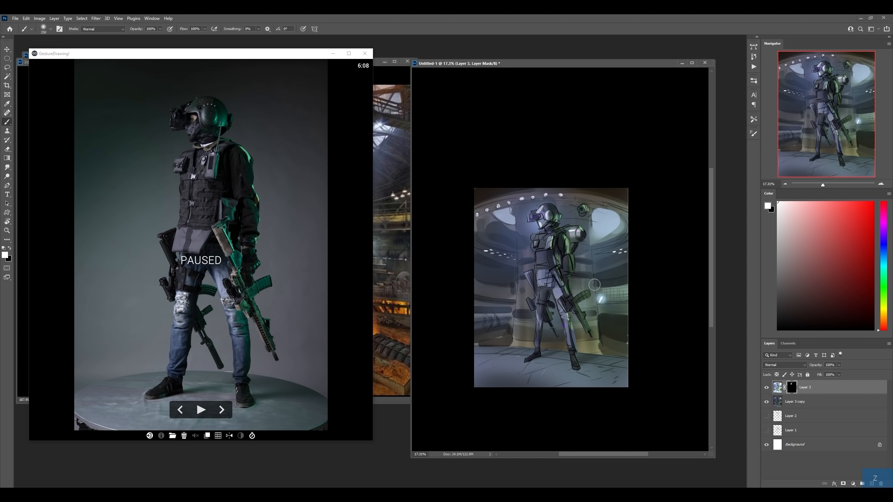
{"action": "key", "text": "bracketleft"}
{"action": "key", "text": "bracketleft"}
{"action": "left_click_drag", "start_coordinate": [557, 291], "coordinate": [562, 298]}
Step: Brighten the floor around the soldier's feet on the layer mask with a larger soft white brush
{"action": "key", "text": "bracketright"}
{"action": "key", "text": "bracketright"}
{"action": "key", "text": "bracketright"}
{"action": "key", "text": "bracketright"}
{"action": "key", "text": "bracketright"}
{"action": "key", "text": "bracketright"}
{"action": "key", "text": "bracketright"}
{"action": "key", "text": "bracketright"}
{"action": "key", "text": "bracketright"}
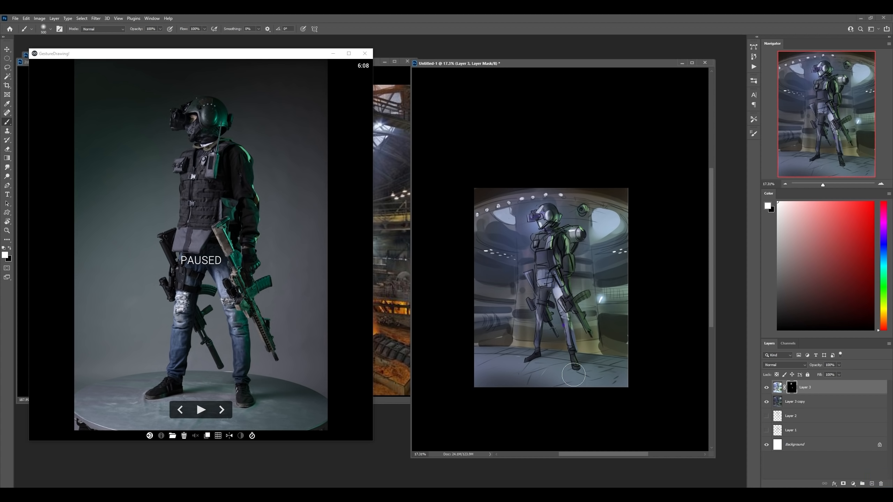
{"action": "mouse_move", "coordinate": [563, 366]}
{"action": "left_mouse_down"}
{"action": "mouse_move", "coordinate": [616, 372]}
{"action": "mouse_move", "coordinate": [515, 375]}
{"action": "left_mouse_up"}
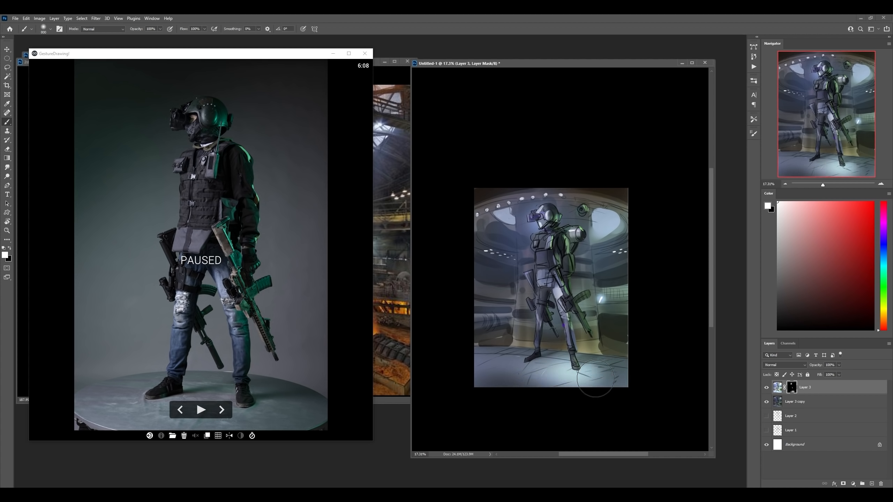
Step: Mask the floor glow back along the painting's lower edge with black, and return to white
{"action": "key", "text": "bracketright"}
{"action": "key", "text": "x"}
{"action": "mouse_move", "coordinate": [601, 374]}
{"action": "left_mouse_down"}
{"action": "mouse_move", "coordinate": [579, 390]}
{"action": "mouse_move", "coordinate": [504, 386]}
{"action": "left_mouse_up"}
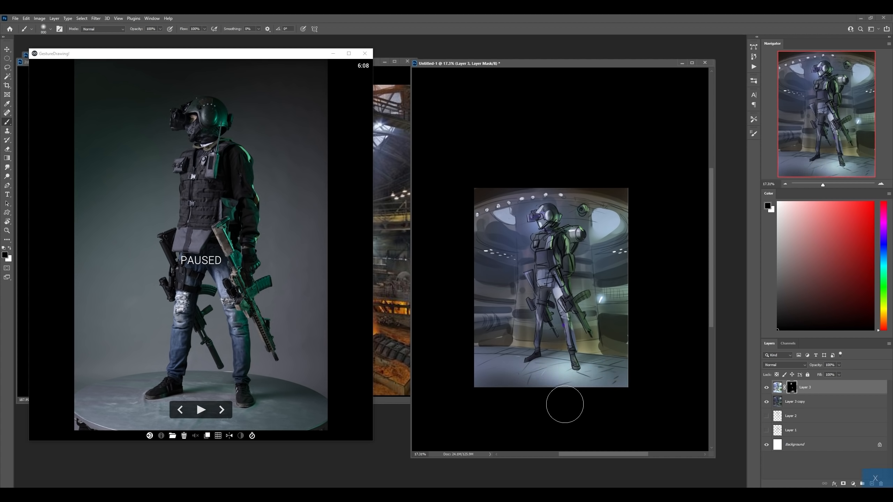
{"action": "key", "text": "x"}
Step: Try to brighten the holster and the area beside the hip on the layer mask, and undo the stroke
{"action": "key", "text": "bracketleft"}
{"action": "key", "text": "bracketleft"}
{"action": "key", "text": "bracketleft"}
{"action": "key", "text": "bracketleft"}
{"action": "key", "text": "bracketleft"}
{"action": "mouse_move", "coordinate": [536, 277]}
{"action": "left_mouse_down"}
{"action": "mouse_move", "coordinate": [534, 300]}
{"action": "mouse_move", "coordinate": [536, 285]}
{"action": "mouse_move", "coordinate": [552, 298]}
{"action": "mouse_move", "coordinate": [555, 341]}
{"action": "mouse_move", "coordinate": [521, 347]}
{"action": "mouse_move", "coordinate": [514, 306]}
{"action": "left_mouse_up"}
{"action": "key", "text": "ctrl+z"}
Step: Adjust the soft brush size and reveal the brightened layer beside the soldier's legs and hip
{"action": "key", "text": "bracketleft"}
{"action": "key", "text": "bracketleft"}
{"action": "key", "text": "bracketleft"}
{"action": "key", "text": "bracketleft"}
{"action": "key", "text": "bracketleft"}
{"action": "key", "text": "bracketright"}
{"action": "key", "text": "bracketright"}
{"action": "key", "text": "bracketright"}
{"action": "key", "text": "bracketright"}
{"action": "key", "text": "bracketright"}
{"action": "key", "text": "bracketright"}
{"action": "key", "text": "bracketright"}
{"action": "key", "text": "bracketright"}
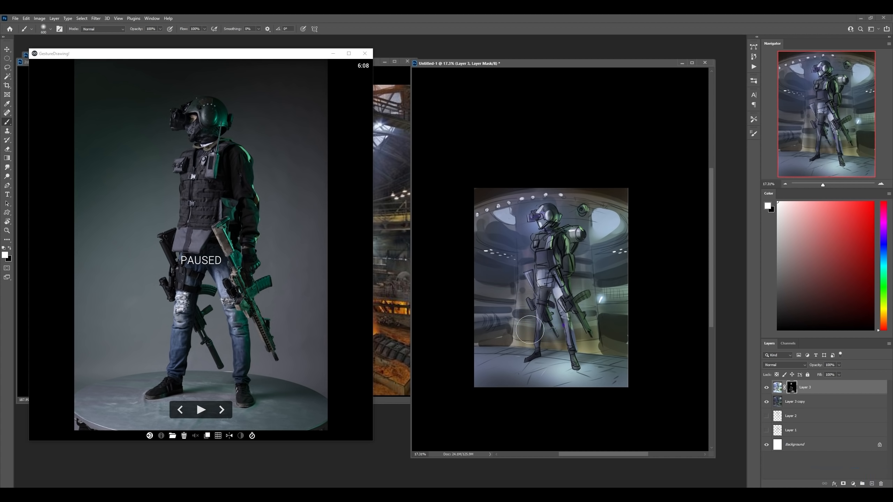
{"action": "key", "text": "ctrl+z"}
{"action": "left_click_drag", "start_coordinate": [521, 336], "coordinate": [520, 277]}
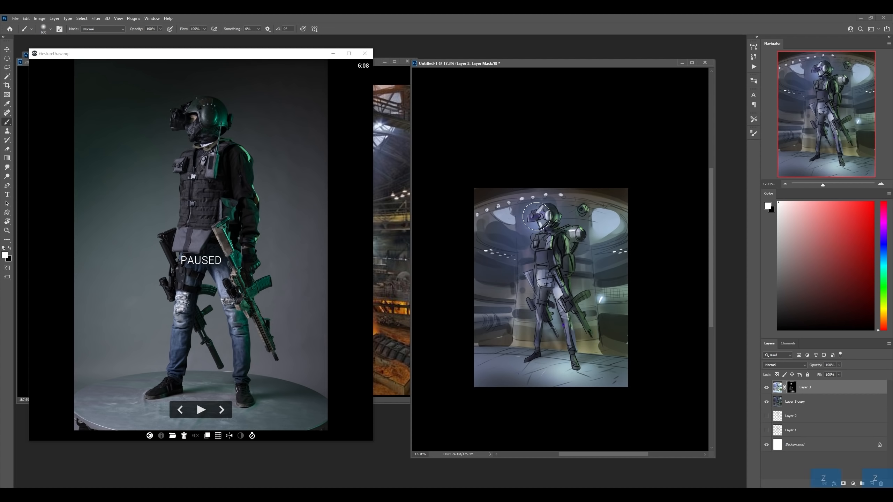
Step: Tone down the brightening around the helmet and face with a textured Eraser on the mask, and merge Layer 3 into Layer 3 copy
{"action": "key", "text": "z"}
{"action": "left_click_drag", "start_coordinate": [538, 217], "coordinate": [562, 235]}
{"action": "key", "text": "e"}
{"action": "right_click", "coordinate": [544, 250]}
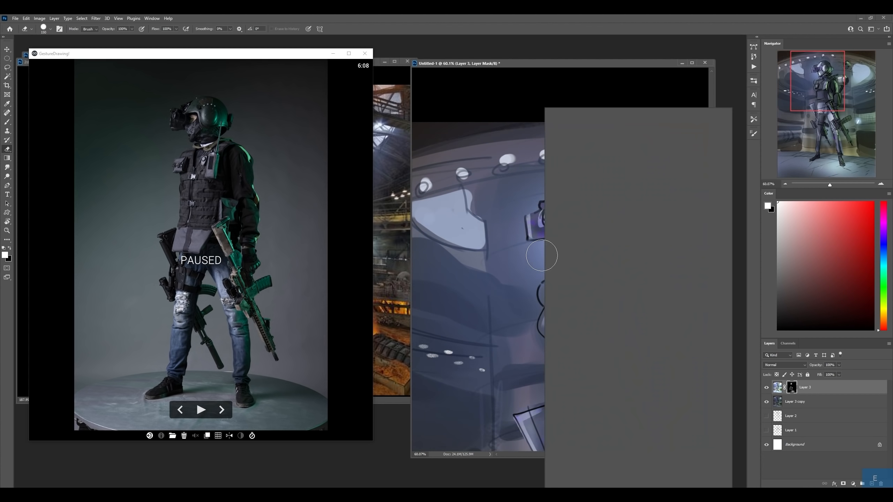
{"action": "left_click", "coordinate": [579, 207]}
{"action": "key", "text": "Return"}
{"action": "key", "text": "bracketleft"}
{"action": "key", "text": "bracketleft"}
{"action": "key", "text": "bracketleft"}
{"action": "key", "text": "bracketleft"}
{"action": "key", "text": "bracketleft"}
{"action": "left_click_drag", "start_coordinate": [527, 259], "coordinate": [569, 271]}
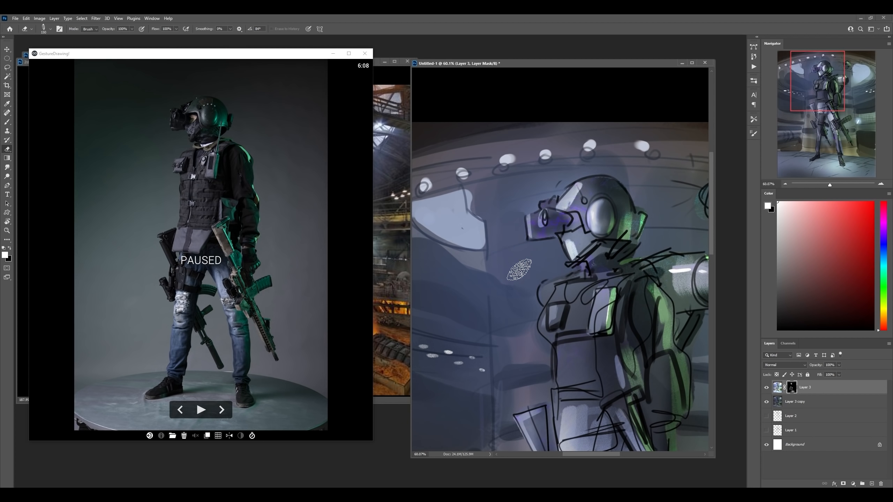
{"action": "key", "text": "bracketright"}
{"action": "key", "text": "bracketright"}
{"action": "key", "text": "bracketright"}
{"action": "key", "text": "bracketright"}
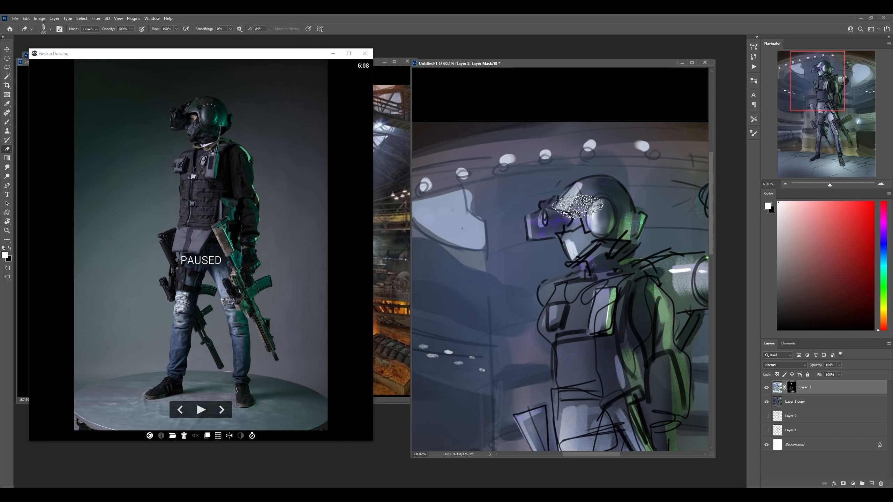
{"action": "key", "text": "ctrl+e"}
Step: Blend the helmet's front highlight and green rear side with the Mixer Brush set to Very Wet, Light Mix
{"action": "key", "text": "z"}
{"action": "left_click_drag", "start_coordinate": [598, 201], "coordinate": [624, 200]}
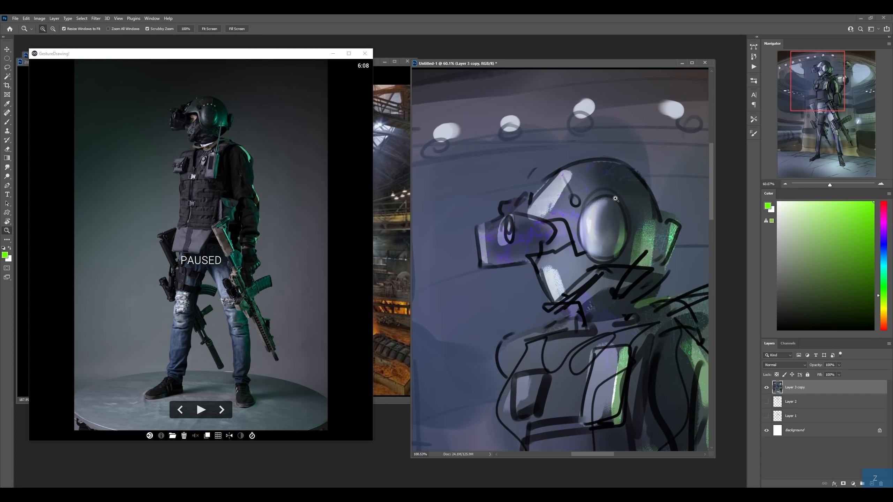
{"action": "key", "text": "b"}
{"action": "key", "text": "shift+b"}
{"action": "key", "text": "shift+b"}
{"action": "key", "text": "shift+b"}
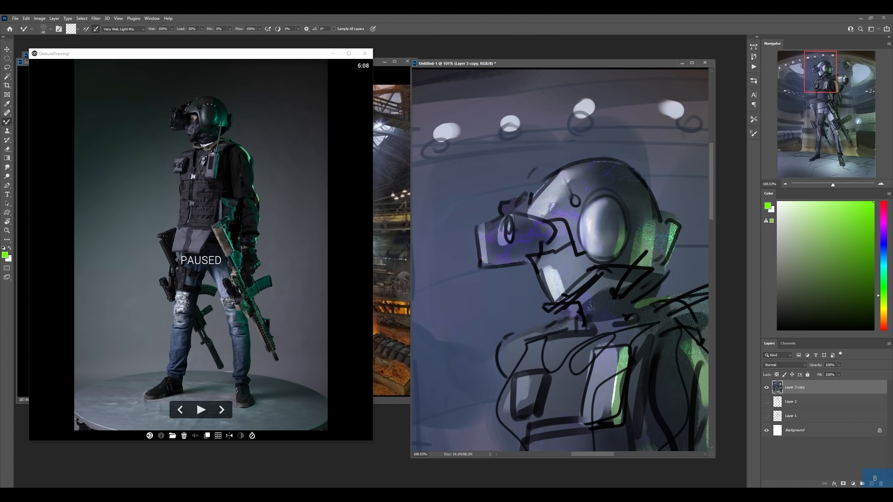
{"action": "key", "text": "bracketright"}
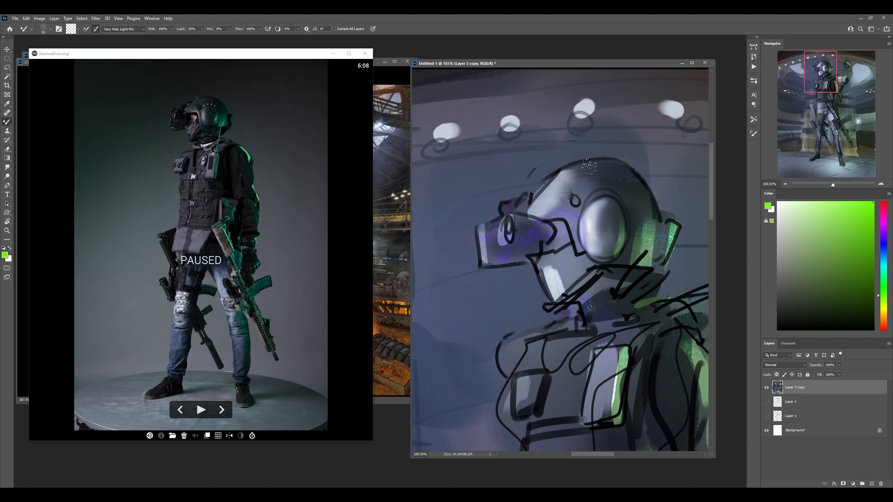
{"action": "mouse_move", "coordinate": [641, 246]}
{"action": "left_mouse_down"}
{"action": "mouse_move", "coordinate": [640, 210]}
{"action": "mouse_move", "coordinate": [630, 259]}
{"action": "mouse_move", "coordinate": [644, 250]}
{"action": "mouse_move", "coordinate": [625, 259]}
{"action": "left_mouse_up"}
{"action": "key", "text": "bracketleft"}
{"action": "key", "text": "bracketleft"}
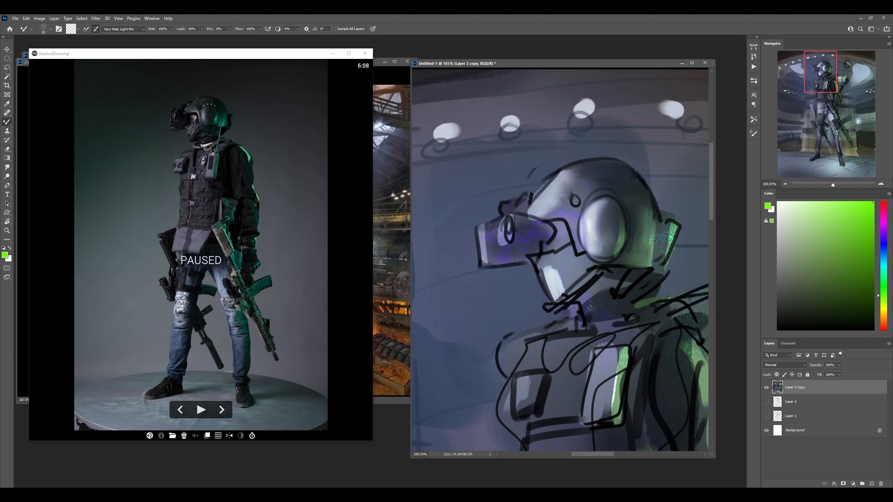
Step: Paint the gap between the helmet shell and its rear piece dark blue-grey with a small textured brush
{"action": "key", "text": "b"}
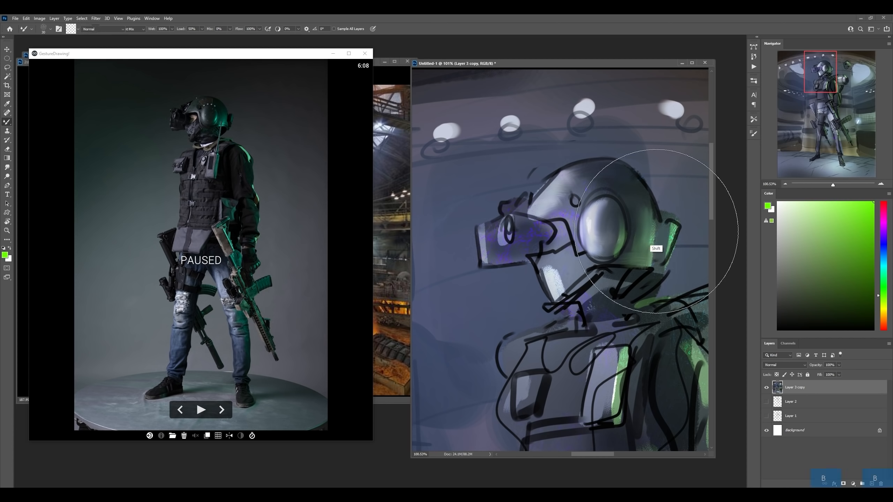
{"action": "right_click", "coordinate": [667, 216]}
{"action": "left_click", "coordinate": [623, 217], "text": "alt"}
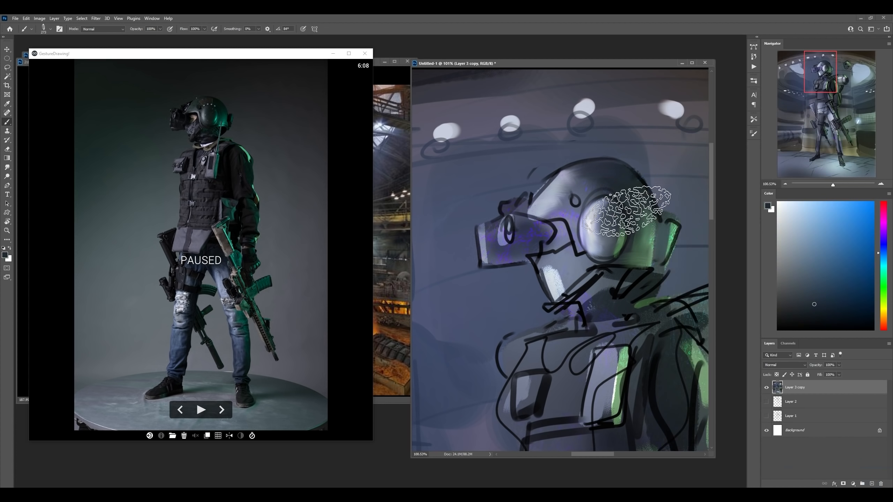
{"action": "key", "text": "bracketleft"}
{"action": "key", "text": "bracketleft"}
{"action": "key", "text": "bracketleft"}
{"action": "key", "text": "bracketleft"}
{"action": "key", "text": "bracketleft"}
{"action": "key", "text": "bracketleft"}
{"action": "key", "text": "bracketleft"}
{"action": "key", "text": "bracketleft"}
{"action": "key", "text": "bracketleft"}
{"action": "key", "text": "bracketleft"}
{"action": "key", "text": "bracketleft"}
{"action": "key", "text": "bracketleft"}
{"action": "key", "text": "bracketleft"}
{"action": "key", "text": "bracketleft"}
{"action": "left_click_drag", "start_coordinate": [661, 228], "coordinate": [654, 267]}
{"action": "key", "text": "bracketright"}
{"action": "key", "text": "bracketright"}
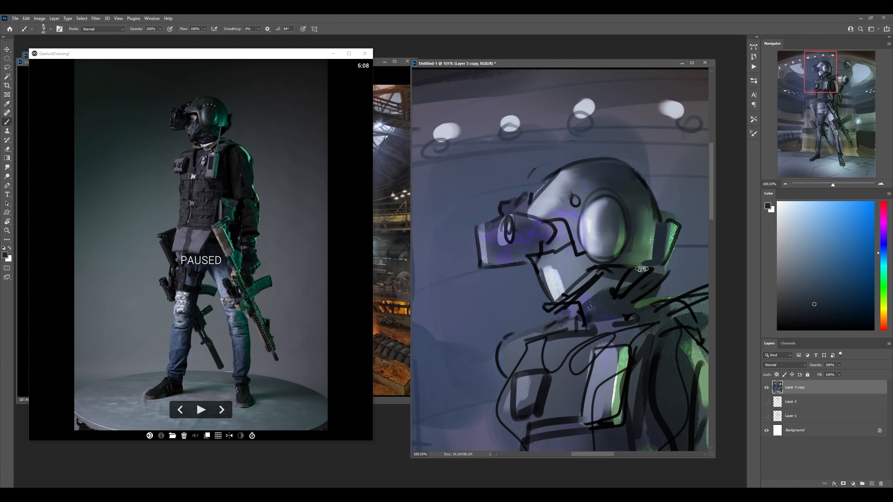
Step: Fill the shadow under the back of the helmet with black and paint a pale collar highlight at the neck
{"action": "left_click", "coordinate": [651, 270], "text": "alt"}
{"action": "mouse_move", "coordinate": [633, 271]}
{"action": "left_mouse_down"}
{"action": "mouse_move", "coordinate": [595, 286]}
{"action": "mouse_move", "coordinate": [625, 280]}
{"action": "mouse_move", "coordinate": [607, 277]}
{"action": "mouse_move", "coordinate": [565, 281]}
{"action": "mouse_move", "coordinate": [608, 295]}
{"action": "mouse_move", "coordinate": [609, 322]}
{"action": "mouse_move", "coordinate": [582, 320]}
{"action": "left_mouse_up"}
{"action": "left_click", "coordinate": [563, 281], "text": "alt"}
{"action": "key", "text": "bracketleft"}
{"action": "key", "text": "bracketleft"}
{"action": "key", "text": "bracketleft"}
{"action": "key", "text": "bracketleft"}
Step: Paint a textured highlight on the front of the helmet dome and fill the small circular detail with dark blue
{"action": "key", "text": "z"}
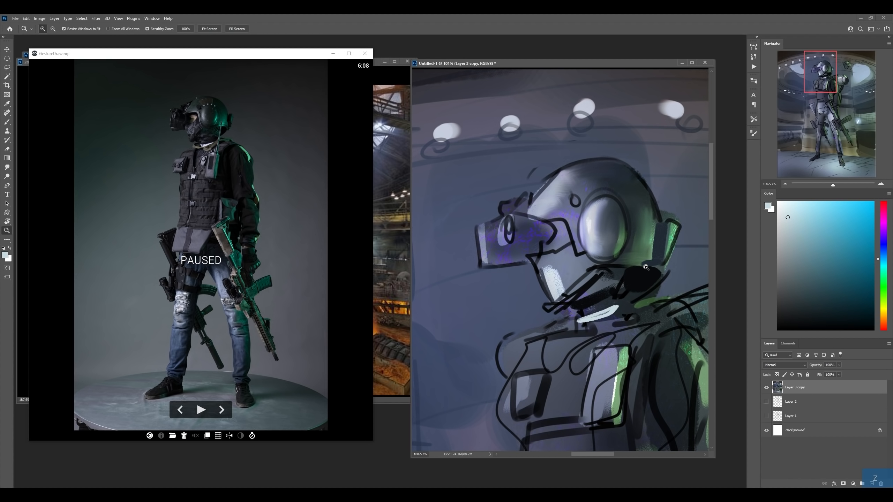
{"action": "mouse_move", "coordinate": [646, 269]}
{"action": "left_mouse_down"}
{"action": "mouse_move", "coordinate": [613, 225]}
{"action": "mouse_move", "coordinate": [650, 241]}
{"action": "left_mouse_up"}
{"action": "key", "text": "b"}
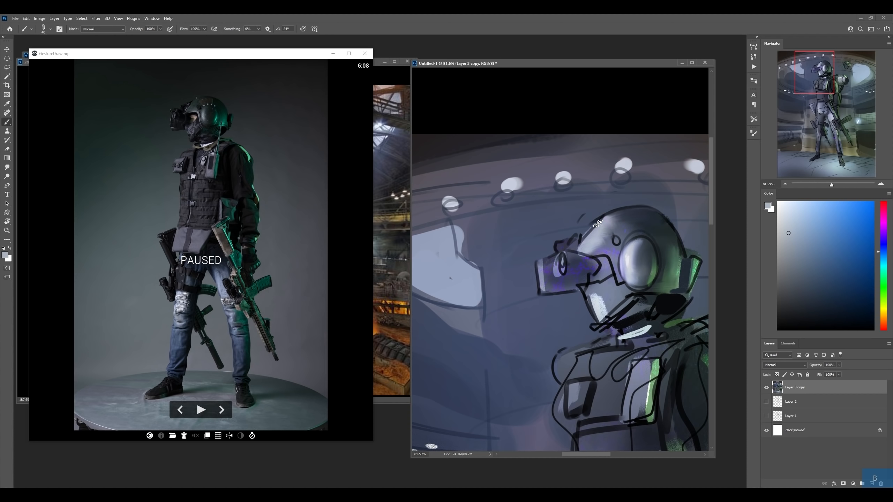
{"action": "left_click", "coordinate": [637, 215], "text": "alt"}
{"action": "key", "text": "bracketright"}
{"action": "key", "text": "bracketright"}
{"action": "mouse_move", "coordinate": [618, 225]}
{"action": "left_mouse_down"}
{"action": "mouse_move", "coordinate": [594, 231]}
{"action": "mouse_move", "coordinate": [612, 229]}
{"action": "left_mouse_up"}
{"action": "key", "text": "bracketleft"}
{"action": "key", "text": "bracketleft"}
{"action": "key", "text": "bracketleft"}
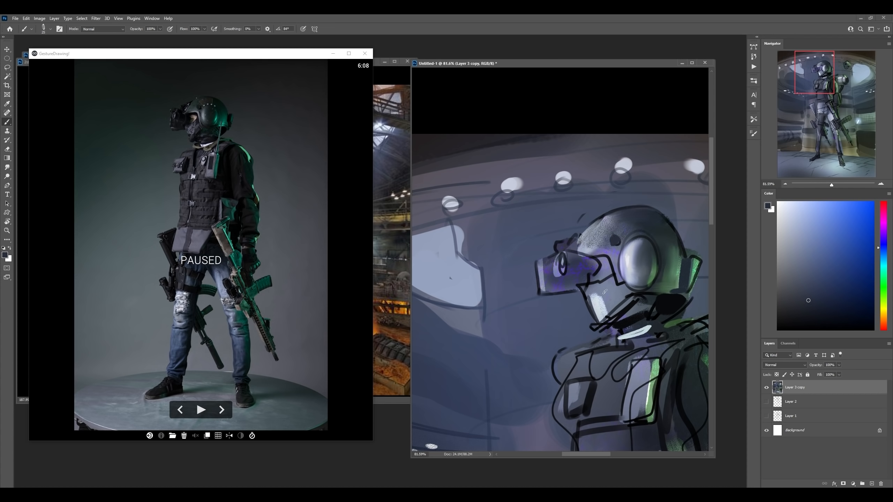
Step: Define the night-vision goggles with near-black strokes on their body and lens
{"action": "key", "text": "z"}
{"action": "mouse_move", "coordinate": [653, 242]}
{"action": "left_mouse_down"}
{"action": "mouse_move", "coordinate": [672, 230]}
{"action": "mouse_move", "coordinate": [595, 243]}
{"action": "mouse_move", "coordinate": [604, 242]}
{"action": "left_mouse_up"}
{"action": "key", "text": "space"}
{"action": "mouse_move", "coordinate": [650, 287]}
{"action": "left_mouse_down"}
{"action": "mouse_move", "coordinate": [597, 209]}
{"action": "mouse_move", "coordinate": [589, 173]}
{"action": "mouse_move", "coordinate": [616, 231]}
{"action": "mouse_move", "coordinate": [629, 239]}
{"action": "left_mouse_up"}
{"action": "key", "text": "b"}
{"action": "left_click", "coordinate": [597, 284], "text": "alt"}
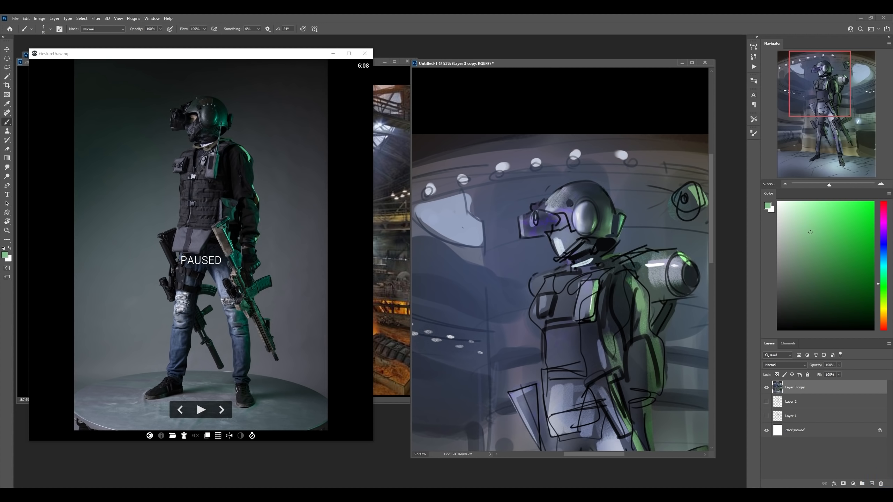
{"action": "left_click", "coordinate": [604, 245], "text": "alt"}
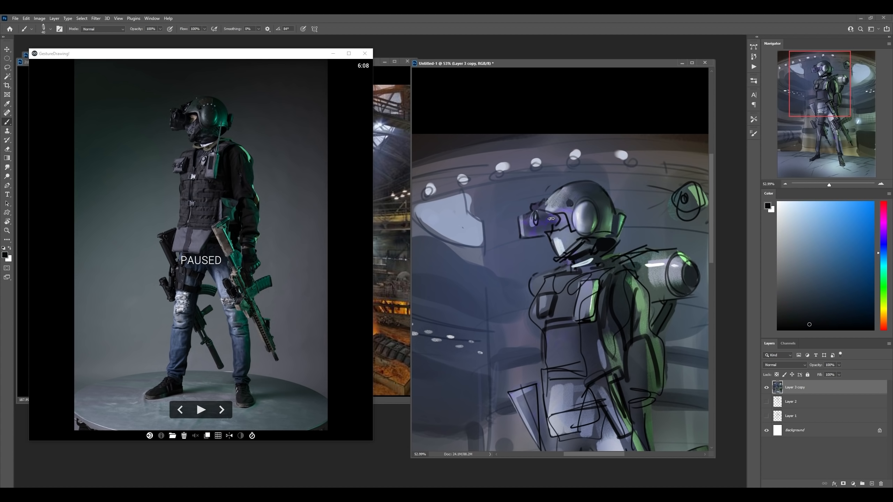
{"action": "mouse_move", "coordinate": [540, 222]}
{"action": "left_mouse_down"}
{"action": "mouse_move", "coordinate": [560, 227]}
{"action": "mouse_move", "coordinate": [528, 229]}
{"action": "mouse_move", "coordinate": [558, 234]}
{"action": "left_mouse_up"}
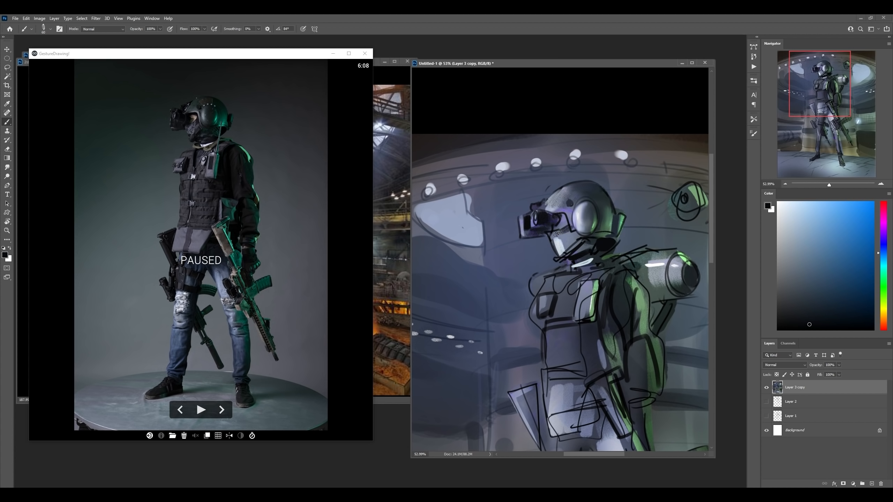
Step: Refine the goggle mount with sampled purple and dark blue tones, and darken the strap along the jaw
{"action": "left_click", "coordinate": [526, 165], "text": "alt"}
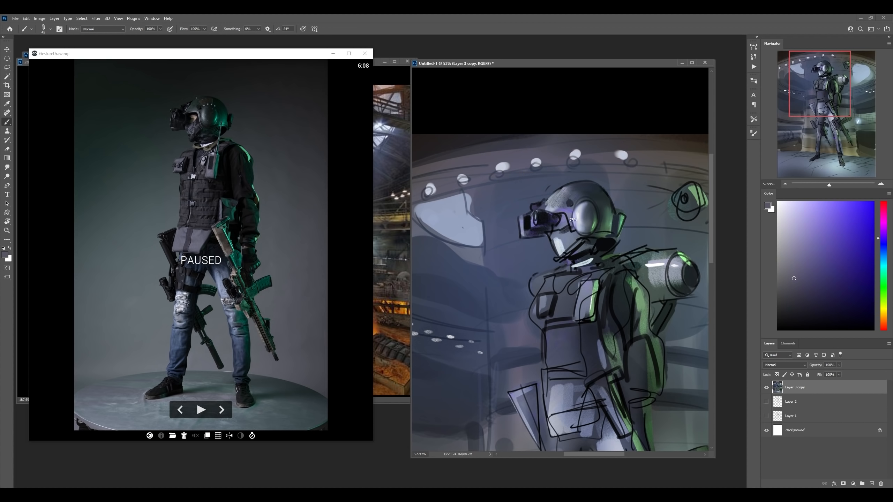
{"action": "left_click", "coordinate": [569, 228], "text": "alt"}
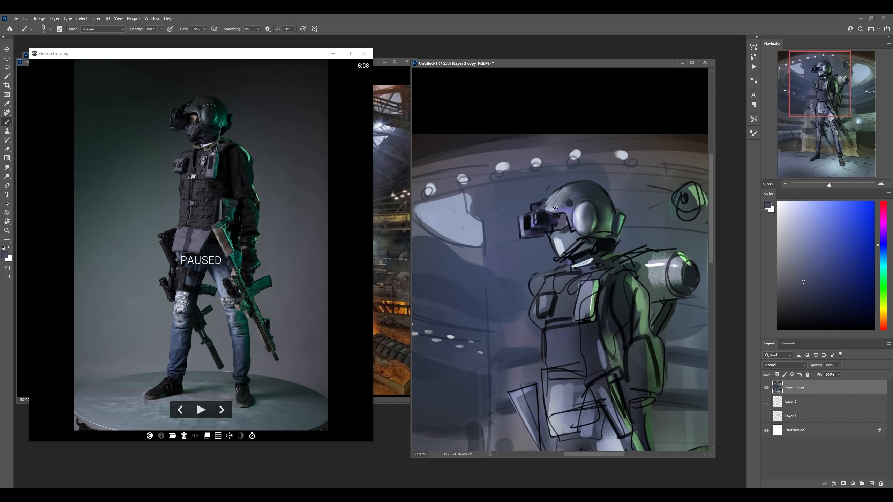
{"action": "left_click", "coordinate": [563, 214], "text": "alt"}
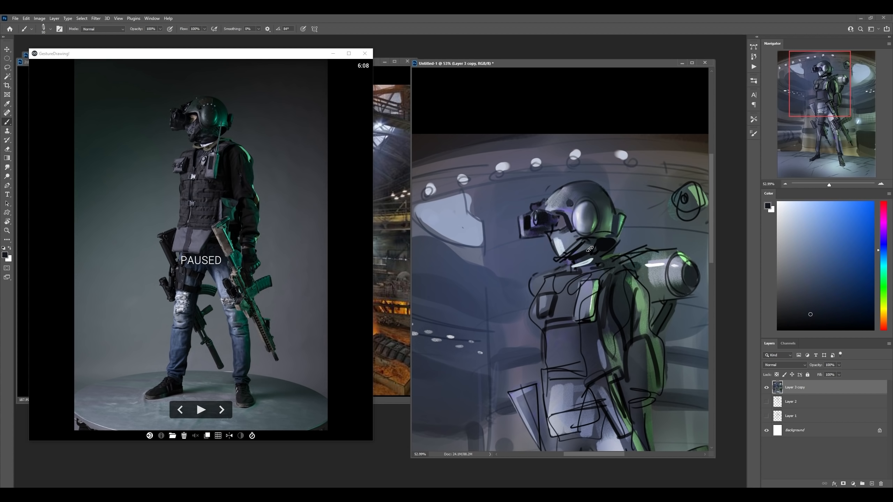
{"action": "left_click_drag", "start_coordinate": [581, 243], "coordinate": [593, 247]}
Step: Clean up the neck and trim the pale collar using sampled blue-grey and near-black tones
{"action": "left_click_drag", "start_coordinate": [558, 295], "coordinate": [584, 247]}
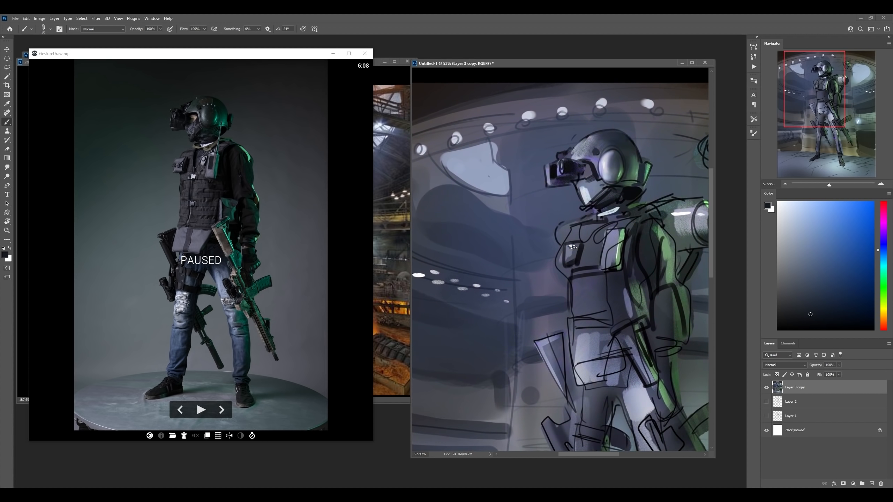
{"action": "key", "text": "b"}
{"action": "left_click", "coordinate": [565, 216], "text": "alt"}
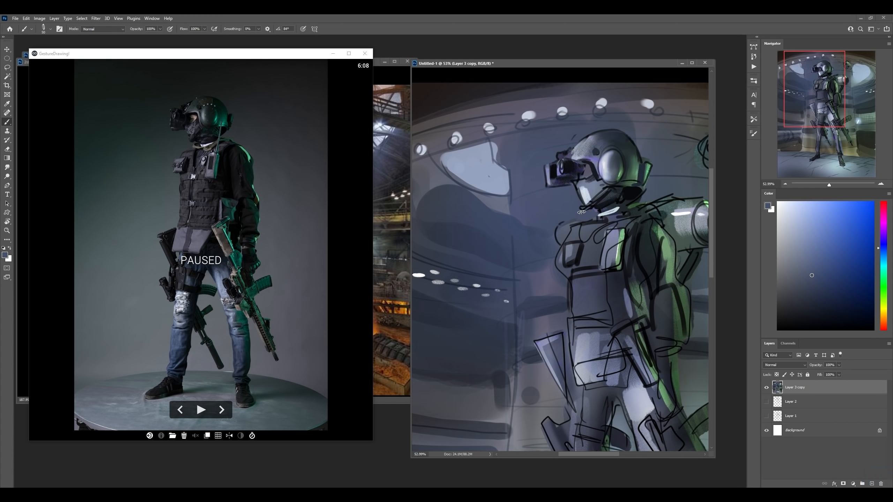
{"action": "left_click", "coordinate": [604, 220], "text": "alt"}
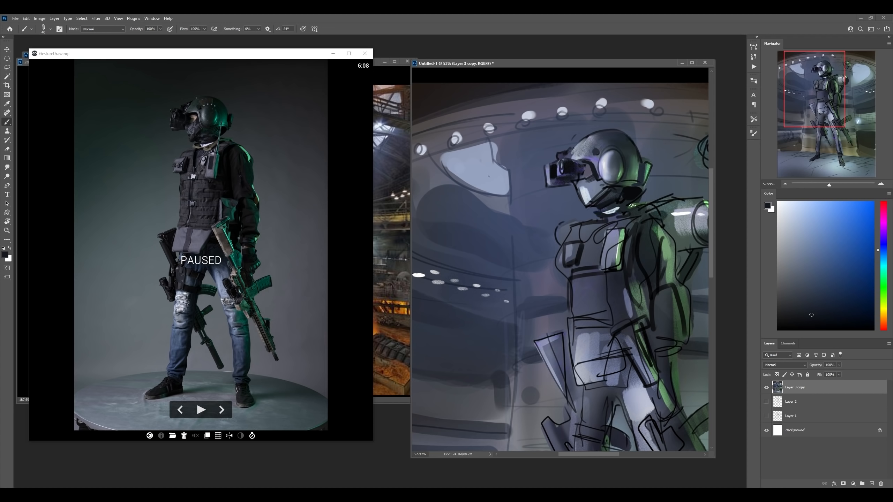
Step: Darken the lower sleeve around the soldier's elbow with broad near-black strokes sampled from the arm
{"action": "left_click", "coordinate": [599, 235], "text": "alt"}
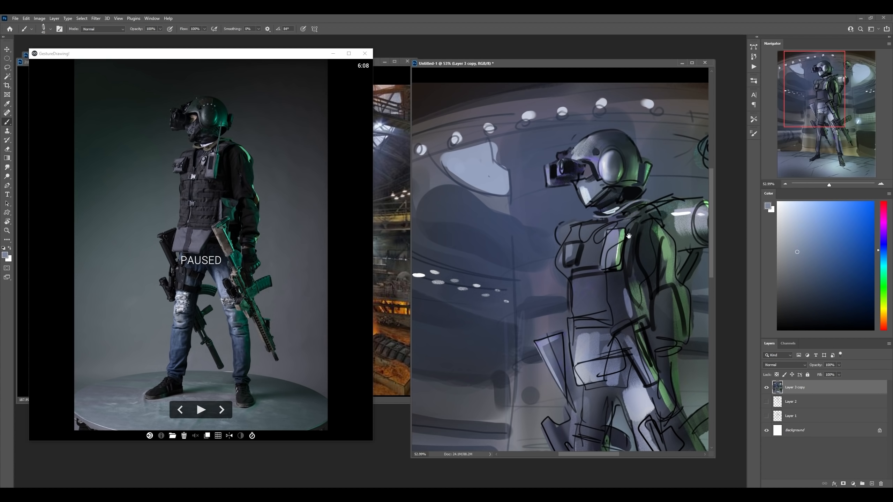
{"action": "left_click_drag", "start_coordinate": [634, 235], "coordinate": [564, 201]}
{"action": "key", "text": "bracketright"}
{"action": "key", "text": "bracketright"}
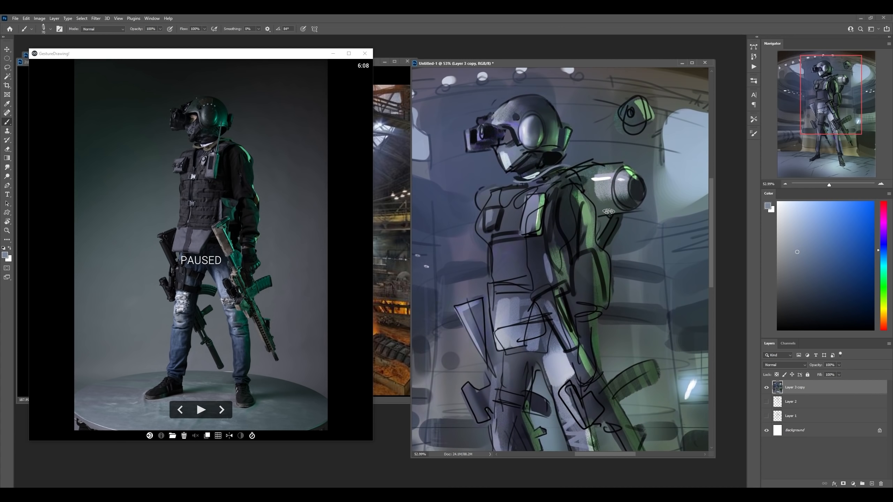
{"action": "left_click", "coordinate": [578, 258], "text": "alt"}
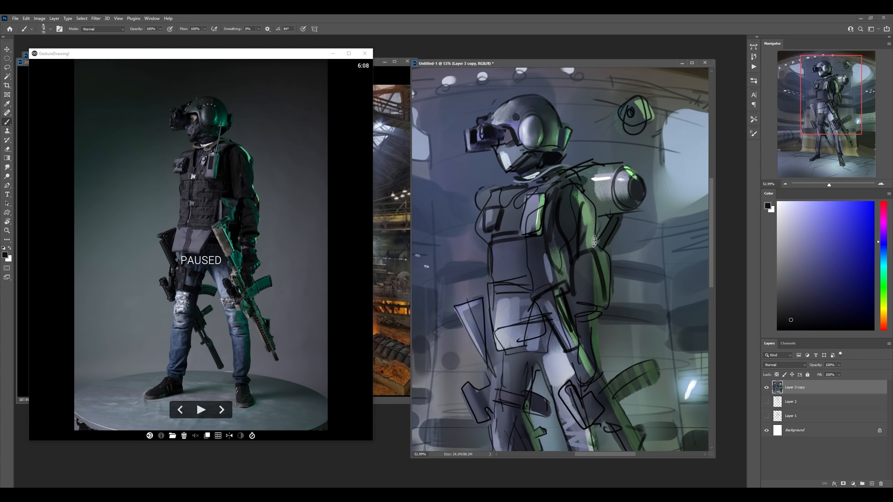
{"action": "key", "text": "bracketright"}
{"action": "key", "text": "bracketright"}
{"action": "key", "text": "bracketright"}
{"action": "mouse_move", "coordinate": [593, 261]}
{"action": "left_mouse_down"}
{"action": "mouse_move", "coordinate": [572, 281]}
{"action": "mouse_move", "coordinate": [573, 303]}
{"action": "left_mouse_up"}
Step: Draw near-black strap lines down the middle of the vest and shade the vest's side beside the arm
{"action": "key", "text": "bracketleft"}
{"action": "key", "text": "bracketleft"}
{"action": "key", "text": "bracketleft"}
{"action": "key", "text": "bracketleft"}
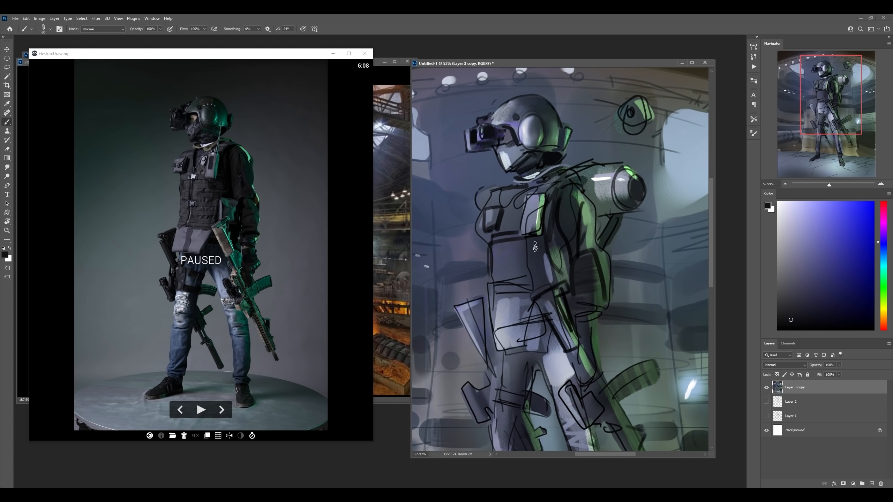
{"action": "key", "text": "bracketleft"}
{"action": "left_click_drag", "start_coordinate": [507, 237], "coordinate": [508, 260]}
{"action": "key", "text": "bracketright"}
{"action": "mouse_move", "coordinate": [538, 248]}
{"action": "left_mouse_down"}
{"action": "mouse_move", "coordinate": [526, 245]}
{"action": "mouse_move", "coordinate": [541, 243]}
{"action": "mouse_move", "coordinate": [554, 266]}
{"action": "mouse_move", "coordinate": [534, 283]}
{"action": "left_mouse_up"}
{"action": "key", "text": "bracketleft"}
{"action": "key", "text": "bracketleft"}
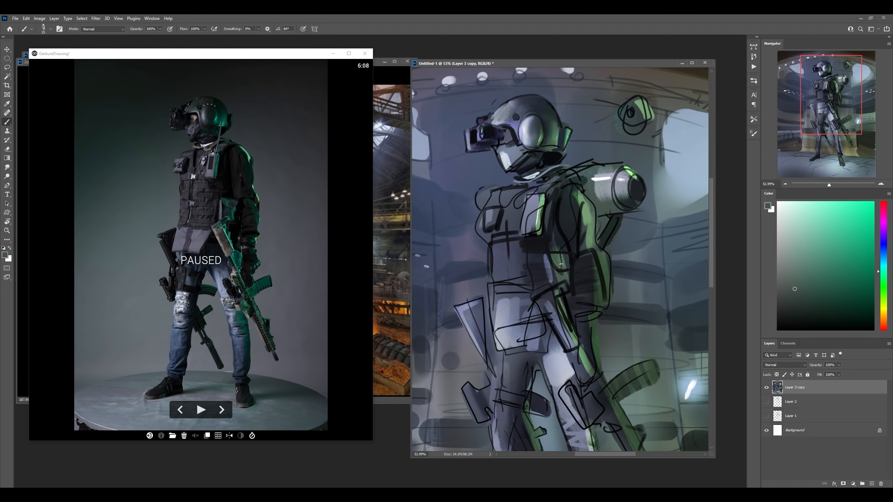
Step: Define the vest's webbing and side edge with sampled grey-green and near-black tones
{"action": "left_click", "coordinate": [546, 257], "text": "alt"}
{"action": "left_click", "coordinate": [550, 245], "text": "alt"}
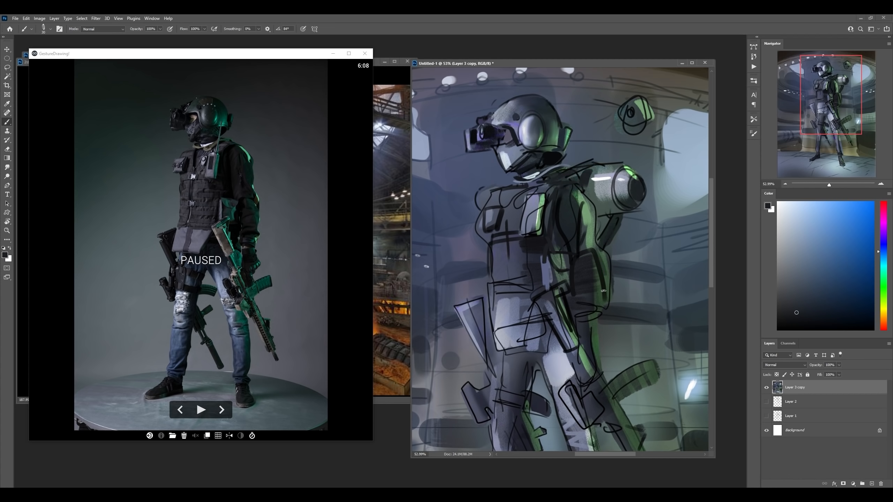
{"action": "left_click_drag", "start_coordinate": [572, 188], "coordinate": [586, 217]}
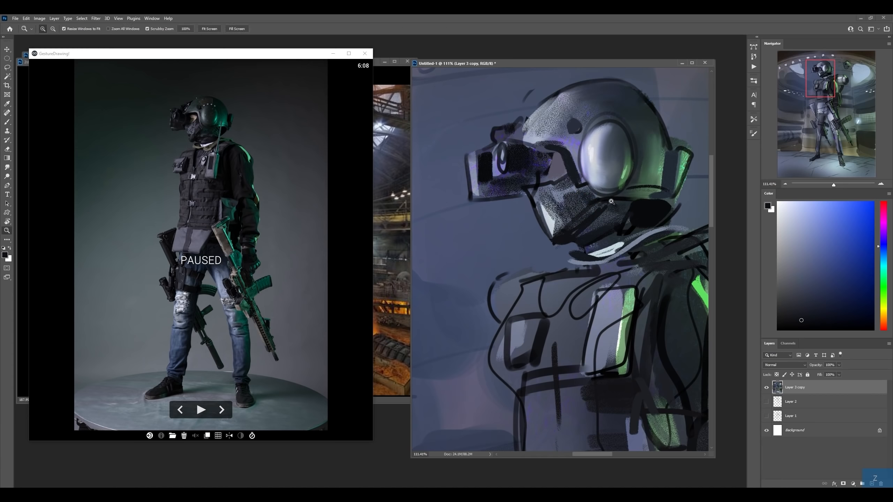
{"action": "key", "text": "b"}
{"action": "mouse_move", "coordinate": [614, 153]}
{"action": "left_mouse_down"}
{"action": "mouse_move", "coordinate": [558, 153]}
{"action": "mouse_move", "coordinate": [528, 182]}
{"action": "left_mouse_up"}
{"action": "right_click", "coordinate": [579, 108]}
{"action": "left_click", "coordinate": [558, 196], "text": "alt"}
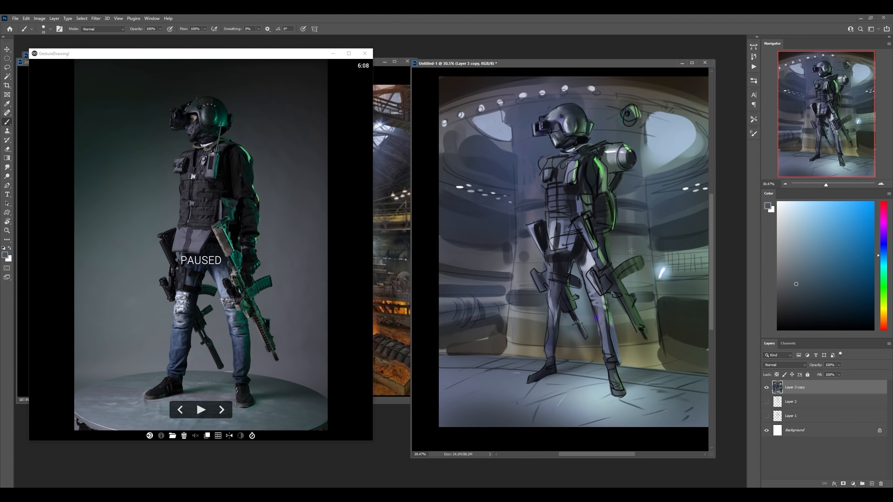
Step: Blend the wall behind the helmet and goggles with large strokes of sampled blue-grey tones
{"action": "key", "text": "bracketright"}
{"action": "key", "text": "bracketright"}
{"action": "key", "text": "bracketright"}
{"action": "key", "text": "bracketright"}
{"action": "key", "text": "bracketright"}
{"action": "mouse_move", "coordinate": [545, 98]}
{"action": "left_mouse_down"}
{"action": "mouse_move", "coordinate": [532, 164]}
{"action": "mouse_move", "coordinate": [551, 89]}
{"action": "mouse_move", "coordinate": [528, 135]}
{"action": "mouse_move", "coordinate": [547, 152]}
{"action": "left_mouse_up"}
{"action": "left_click", "coordinate": [545, 143], "text": "alt"}
{"action": "mouse_move", "coordinate": [553, 218]}
{"action": "left_mouse_down"}
{"action": "mouse_move", "coordinate": [564, 219]}
{"action": "mouse_move", "coordinate": [552, 219]}
{"action": "left_mouse_up"}
{"action": "left_click", "coordinate": [531, 154], "text": "alt"}
{"action": "key", "text": "bracketright"}
{"action": "key", "text": "bracketright"}
{"action": "key", "text": "bracketright"}
{"action": "left_click_drag", "start_coordinate": [549, 141], "coordinate": [532, 161]}
Step: Darken the curved ceiling above the soldier with broad strokes of a sampled background tone
{"action": "left_click", "coordinate": [576, 105], "text": "alt"}
{"action": "left_click_drag", "start_coordinate": [551, 107], "coordinate": [566, 105]}
{"action": "left_click_drag", "start_coordinate": [482, 127], "coordinate": [453, 136]}
{"action": "left_click_drag", "start_coordinate": [601, 100], "coordinate": [691, 123]}
Step: Sample the dark vest tones and add a small pale buckle to the front of the vest
{"action": "left_click", "coordinate": [565, 184], "text": "alt"}
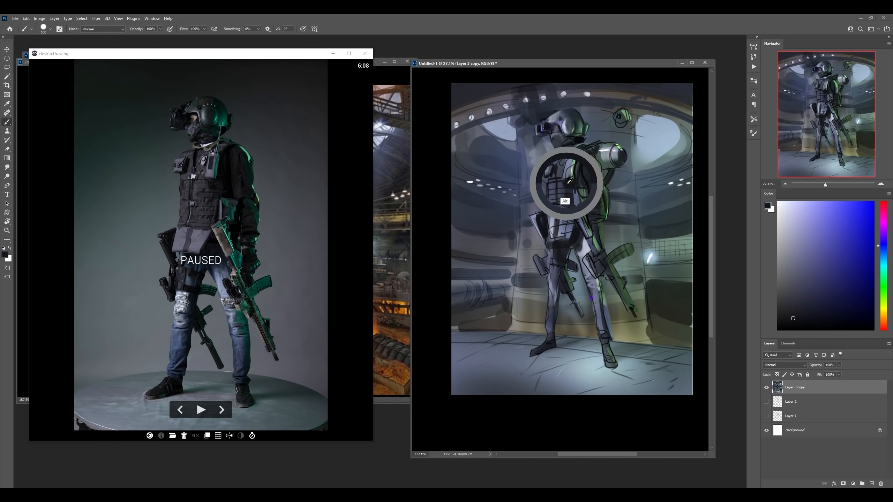
{"action": "left_click", "coordinate": [562, 238], "text": "alt"}
{"action": "left_click", "coordinate": [555, 187]}
{"action": "key", "text": "ctrl+shift+alt+n"}
{"action": "key", "text": "d"}
{"action": "key", "text": "e"}
{"action": "key", "text": "b"}
{"action": "key", "text": "ctrl+z"}
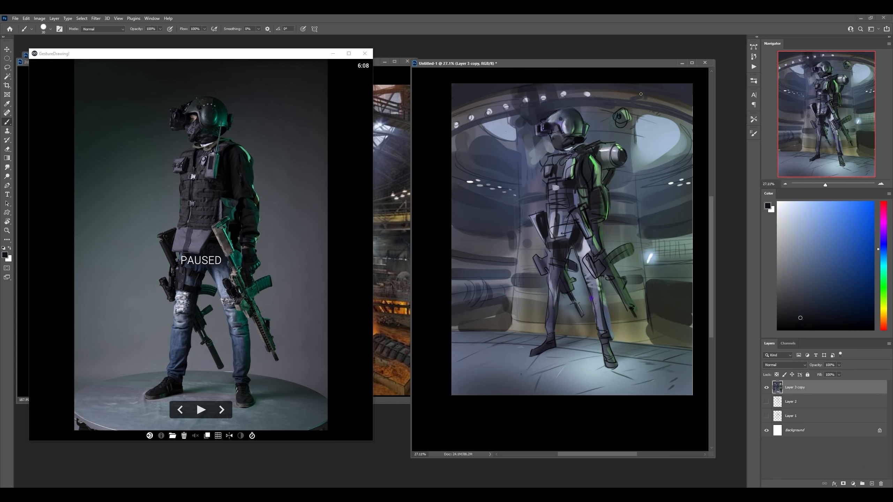
Step: Flip the canvas horizontally and draw a beam framework inside the large background window on a new layer
{"action": "left_click_drag", "start_coordinate": [643, 252], "coordinate": [631, 252]}
{"action": "key", "text": "ctrl+shift+h"}
{"action": "left_click", "coordinate": [628, 176], "text": "alt"}
{"action": "mouse_move", "coordinate": [517, 151]}
{"action": "left_mouse_down"}
{"action": "mouse_move", "coordinate": [540, 169]}
{"action": "mouse_move", "coordinate": [528, 143]}
{"action": "left_mouse_up"}
{"action": "key", "text": "ctrl+shift+alt+n"}
{"action": "key", "text": "bracketleft"}
{"action": "key", "text": "bracketleft"}
{"action": "key", "text": "bracketleft"}
{"action": "key", "text": "bracketleft"}
{"action": "key", "text": "bracketleft"}
{"action": "key", "text": "bracketleft"}
{"action": "mouse_move", "coordinate": [525, 163]}
{"action": "left_mouse_down"}
{"action": "mouse_move", "coordinate": [527, 210]}
{"action": "mouse_move", "coordinate": [518, 174]}
{"action": "mouse_move", "coordinate": [529, 194]}
{"action": "mouse_move", "coordinate": [517, 197]}
{"action": "mouse_move", "coordinate": [538, 169]}
{"action": "left_mouse_up"}
{"action": "left_click", "coordinate": [514, 209], "text": "alt"}
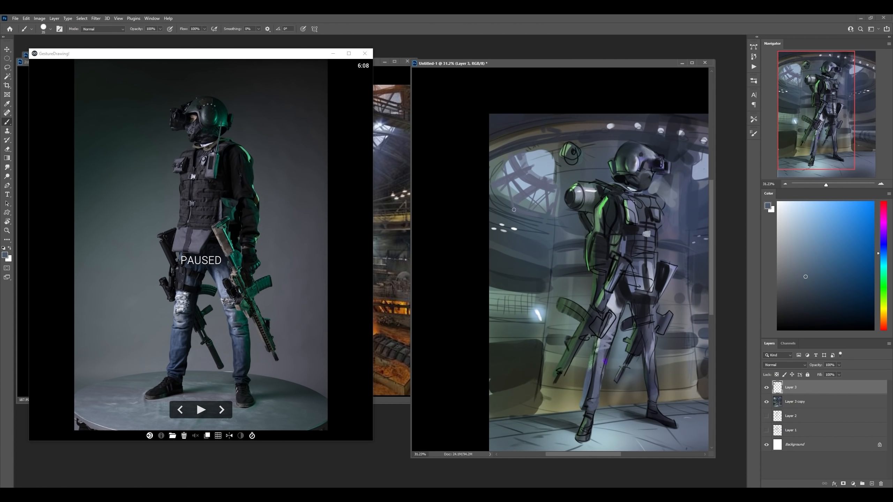
Step: Add beams to the window on the soldier's other side and darken the lower background walls with sampled dark blue
{"action": "left_click_drag", "start_coordinate": [597, 225], "coordinate": [586, 225]}
{"action": "left_click", "coordinate": [662, 197], "text": "alt"}
{"action": "key", "text": "bracketright"}
{"action": "key", "text": "bracketright"}
{"action": "key", "text": "bracketright"}
{"action": "left_click_drag", "start_coordinate": [659, 184], "coordinate": [636, 228]}
{"action": "left_click_drag", "start_coordinate": [632, 190], "coordinate": [643, 201]}
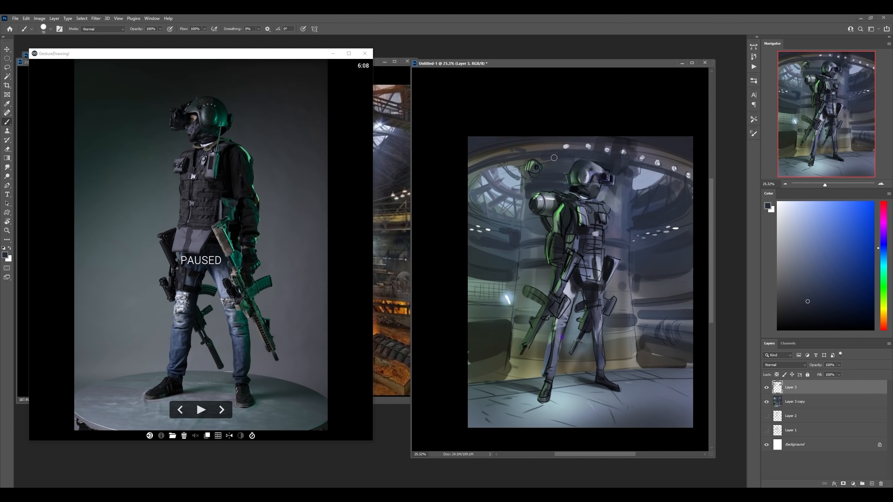
{"action": "left_click_drag", "start_coordinate": [509, 368], "coordinate": [473, 382]}
{"action": "left_click_drag", "start_coordinate": [661, 299], "coordinate": [638, 351]}
Step: Paint large soft dark strokes over the figure and the background behind the goggles on a new layer
{"action": "key", "text": "ctrl+shift+alt+n"}
{"action": "left_click_drag", "start_coordinate": [570, 176], "coordinate": [648, 369]}
{"action": "left_click_drag", "start_coordinate": [654, 169], "coordinate": [668, 316]}
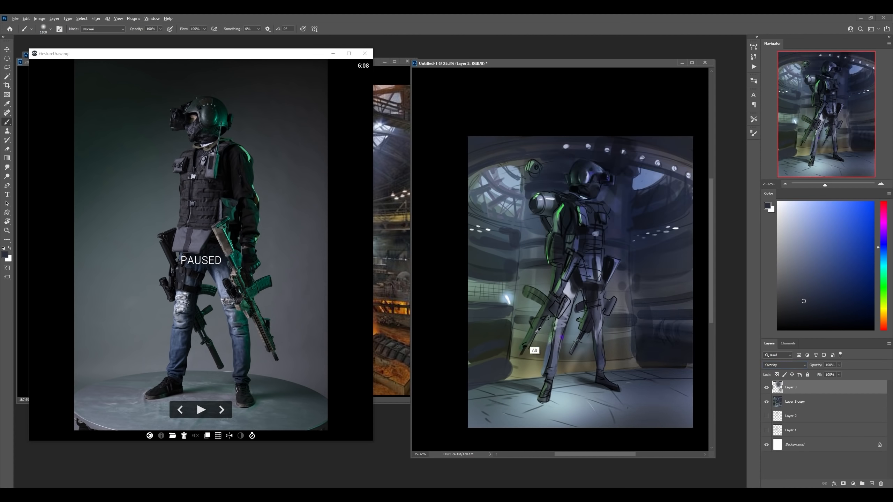
Step: Set the dark shading layer to Overlay, compare it on and off, and merge it down
{"action": "left_click", "coordinate": [784, 365]}
{"action": "left_click_drag", "start_coordinate": [815, 365], "coordinate": [789, 366]}
{"action": "left_click", "coordinate": [767, 388]}
{"action": "left_click", "coordinate": [767, 388]}
{"action": "key", "text": "ctrl+e"}
Step: Minimize the pose photo to uncover the factory reference and sketch dark beams across the background on a new layer
{"action": "right_click", "coordinate": [621, 225]}
{"action": "left_click", "coordinate": [391, 225]}
{"action": "left_click", "coordinate": [333, 53]}
{"action": "left_click", "coordinate": [527, 63]}
{"action": "key", "text": "ctrl+shift+alt+n"}
{"action": "key", "text": "b"}
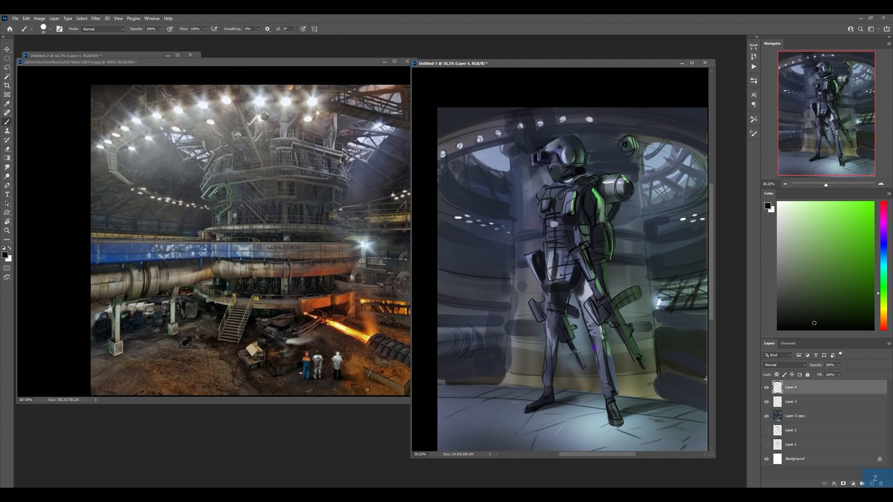
{"action": "key", "text": "bracketright"}
{"action": "scroll", "coordinate": [641, 258], "scroll_direction": "right", "scroll_amount": 2}
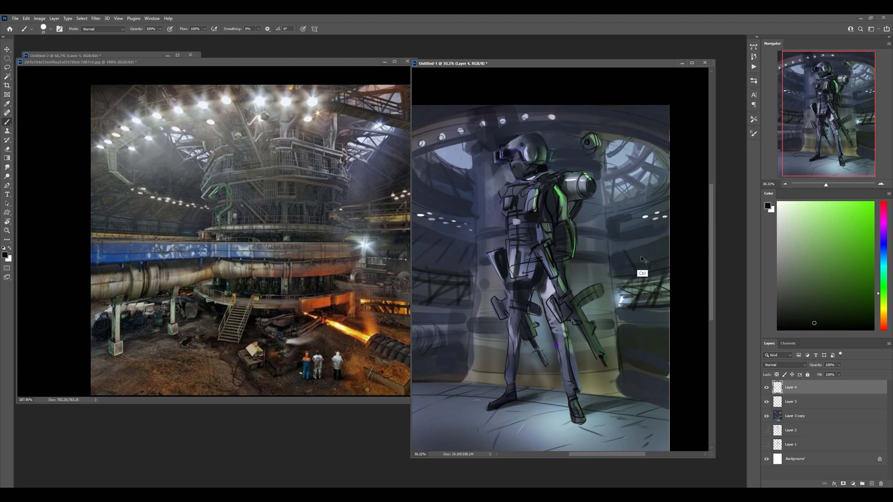
{"action": "key", "text": "bracketleft"}
{"action": "key", "text": "bracketleft"}
{"action": "scroll", "coordinate": [640, 200], "scroll_direction": "down", "scroll_amount": 2}
Step: Paint a dark band of jagged machinery detail around the base of the central column behind the legs
{"action": "left_click", "coordinate": [540, 213], "text": "alt"}
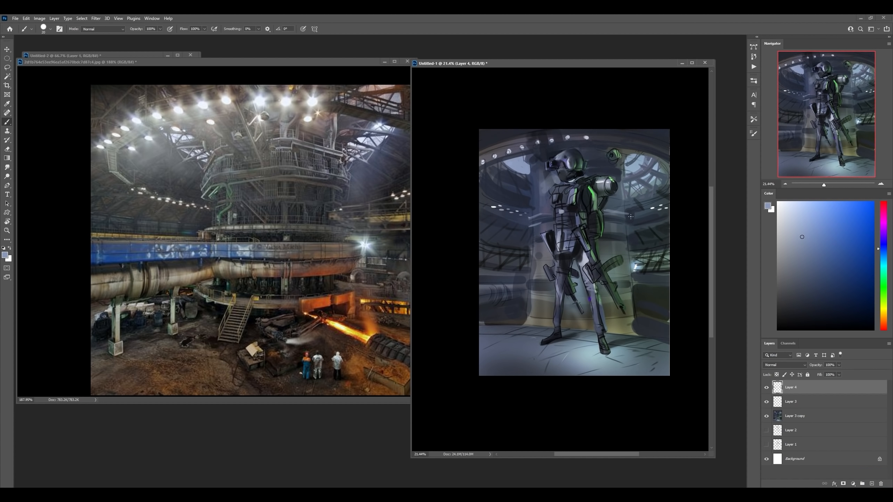
{"action": "left_click", "coordinate": [541, 286], "text": "alt"}
{"action": "key", "text": "bracketright"}
{"action": "mouse_move", "coordinate": [537, 301]}
{"action": "left_mouse_down"}
{"action": "mouse_move", "coordinate": [575, 317]}
{"action": "mouse_move", "coordinate": [615, 316]}
{"action": "left_mouse_up"}
{"action": "left_click", "coordinate": [615, 303], "text": "alt"}
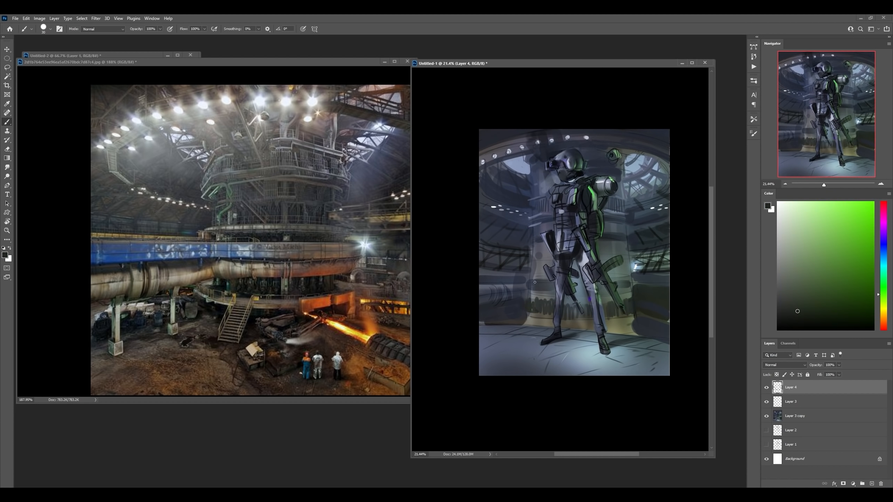
Step: Shade the side of the central column and darken the low wall behind the rifle with sampled tones
{"action": "left_click", "coordinate": [538, 261], "text": "alt"}
{"action": "left_click_drag", "start_coordinate": [538, 248], "coordinate": [544, 272]}
{"action": "left_click", "coordinate": [544, 295], "text": "alt"}
{"action": "left_click", "coordinate": [645, 298], "text": "alt"}
{"action": "left_click_drag", "start_coordinate": [636, 288], "coordinate": [668, 293]}
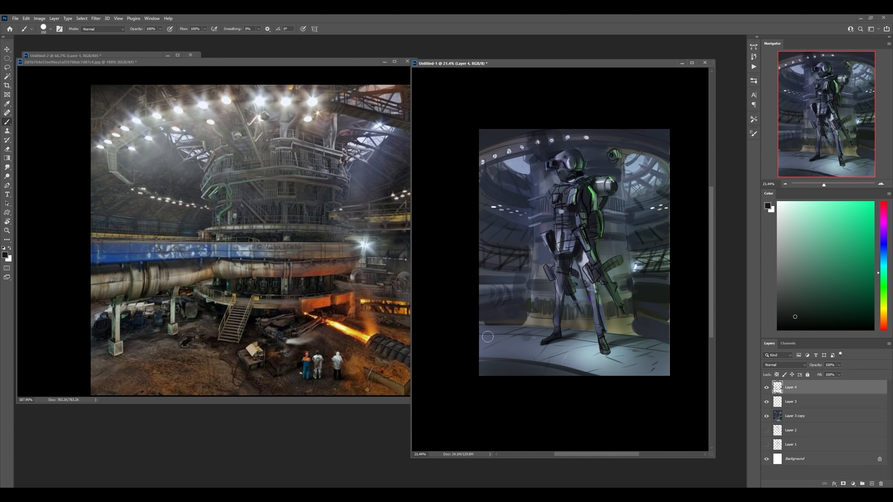
Step: Darken the back edge of the floor on both sides of the soldier and merge the two detail layers down
{"action": "left_click_drag", "start_coordinate": [482, 330], "coordinate": [556, 338]}
{"action": "left_click_drag", "start_coordinate": [607, 338], "coordinate": [668, 344]}
{"action": "key", "text": "e"}
{"action": "key", "text": "b"}
{"action": "left_click", "coordinate": [484, 130], "text": "alt"}
{"action": "key", "text": "ctrl+e"}
{"action": "key", "text": "ctrl+e"}
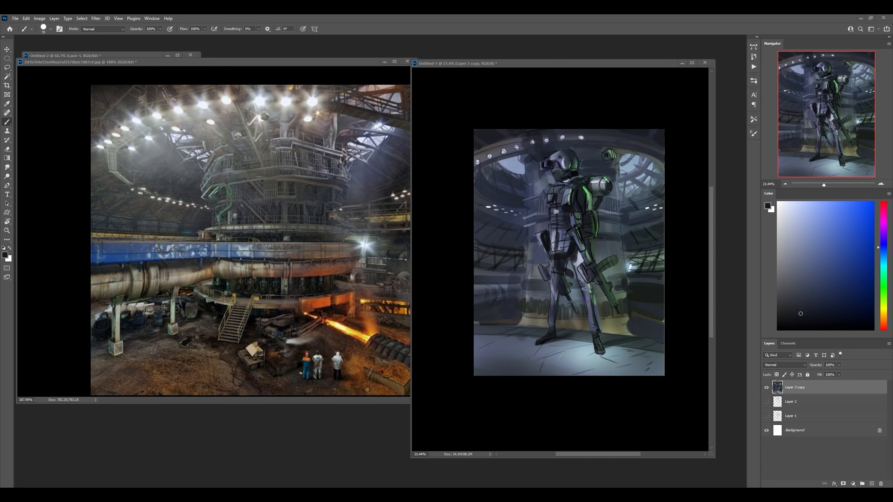
Step: Browse the soldier reference photos in the image viewer and open one of them in Photoshop
{"action": "left_click_drag", "start_coordinate": [0, 71], "coordinate": [199, 71]}
{"action": "left_click_drag", "start_coordinate": [0, 58], "coordinate": [541, 59]}
{"action": "left_click", "coordinate": [186, 394]}
{"action": "left_click", "coordinate": [186, 394]}
{"action": "left_click", "coordinate": [218, 391]}
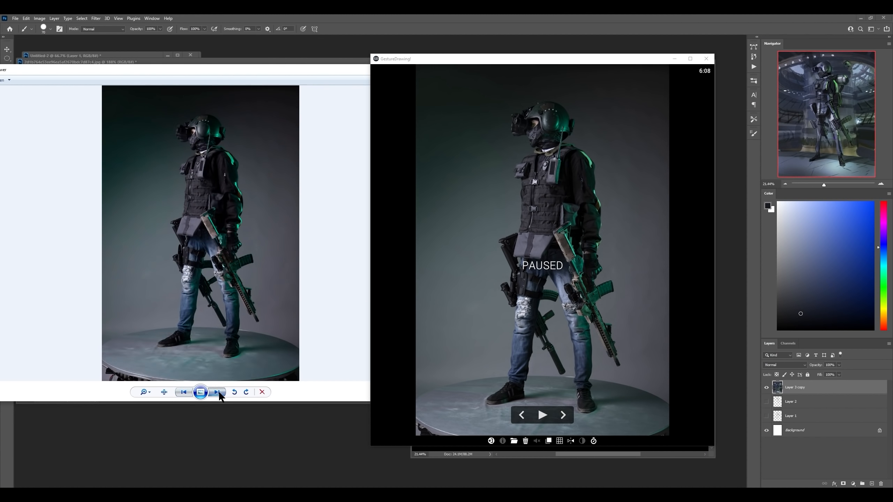
{"action": "left_click", "coordinate": [219, 392]}
{"action": "left_click", "coordinate": [674, 59]}
{"action": "right_click", "coordinate": [228, 168]}
{"action": "left_click", "coordinate": [334, 174]}
Step: Zoom the soldier photo, fit the painting's window beside it, and toggle the painted layer off and on
{"action": "key", "text": "z"}
{"action": "left_click", "coordinate": [563, 229]}
{"action": "left_click_drag", "start_coordinate": [642, 363], "coordinate": [727, 438]}
{"action": "left_click", "coordinate": [765, 388]}
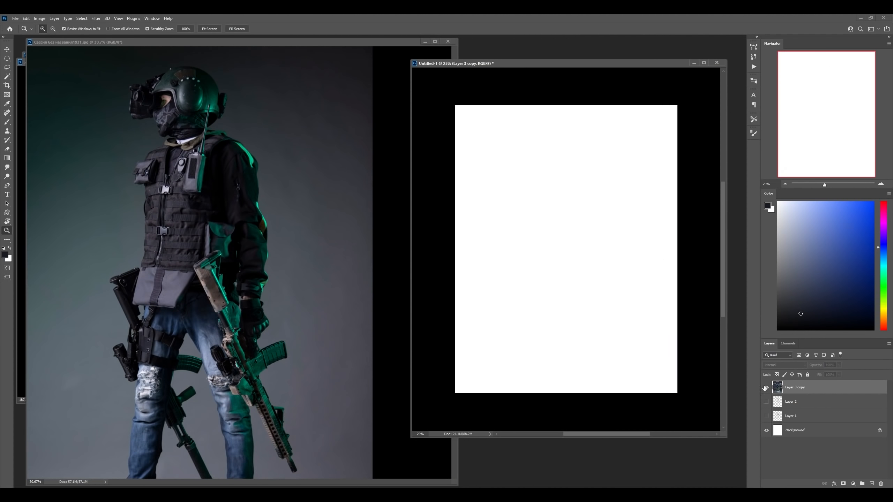
{"action": "left_click", "coordinate": [766, 388]}
Step: Rework the lower face on a clipped layer over a lassoed copy of the figure, and merge the result down
{"action": "left_click_drag", "start_coordinate": [556, 114], "coordinate": [594, 115]}
{"action": "key", "text": "b"}
{"action": "left_click", "coordinate": [568, 254], "text": "alt"}
{"action": "key", "text": "l"}
{"action": "left_click_drag", "start_coordinate": [650, 222], "coordinate": [651, 218]}
{"action": "left_click_drag", "start_coordinate": [645, 267], "coordinate": [649, 267]}
{"action": "key", "text": "b"}
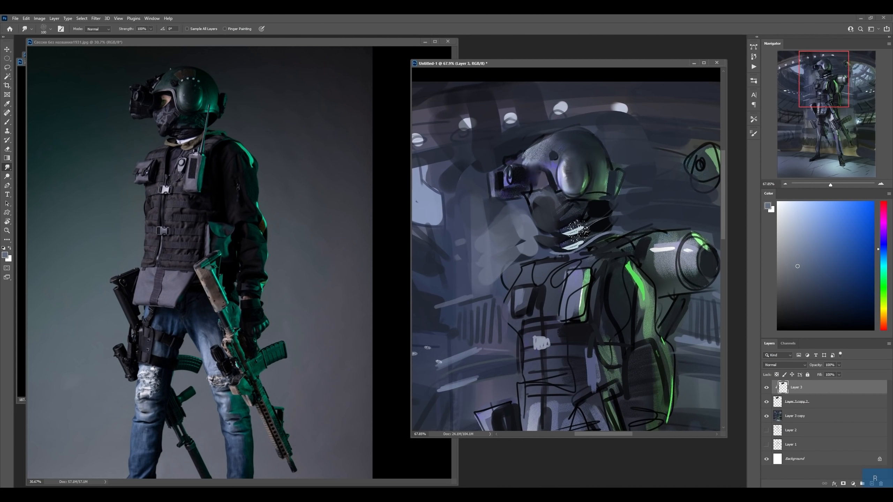
{"action": "left_click_drag", "start_coordinate": [603, 220], "coordinate": [543, 240]}
{"action": "key", "text": "ctrl+e"}
Step: Refine the helmet with sampled tones, adding small light dots along the dome and an inner ring on the ear cup
{"action": "left_click", "coordinate": [596, 126], "text": "alt"}
{"action": "left_click_drag", "start_coordinate": [569, 121], "coordinate": [648, 120]}
{"action": "left_click", "coordinate": [525, 237], "text": "alt"}
{"action": "key", "text": "["}
{"action": "left_click", "coordinate": [561, 176], "text": "alt"}
{"action": "mouse_move", "coordinate": [532, 170]}
{"action": "left_mouse_down"}
{"action": "mouse_move", "coordinate": [559, 191]}
{"action": "mouse_move", "coordinate": [580, 181]}
{"action": "left_mouse_up"}
{"action": "left_click", "coordinate": [574, 150]}
{"action": "left_click", "coordinate": [577, 155], "text": "alt"}
{"action": "key", "text": "]"}
{"action": "left_click_drag", "start_coordinate": [559, 131], "coordinate": [588, 143]}
Step: Paint over the face mask's jaw and the back of the neck with sampled dark blue tones
{"action": "left_click", "coordinate": [562, 225], "text": "alt"}
{"action": "left_click_drag", "start_coordinate": [557, 220], "coordinate": [582, 246]}
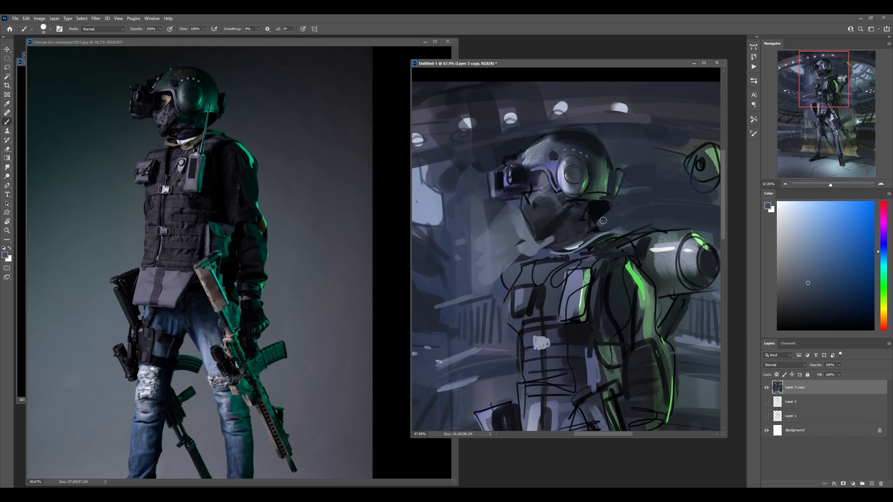
{"action": "left_click_drag", "start_coordinate": [602, 211], "coordinate": [617, 227]}
Step: Outline the goggle lens with a pale lavender ring on a new layer
{"action": "key", "text": "ctrl+shift+alt+n"}
{"action": "mouse_move", "coordinate": [507, 170]}
{"action": "left_mouse_down"}
{"action": "mouse_move", "coordinate": [541, 165]}
{"action": "mouse_move", "coordinate": [511, 179]}
{"action": "mouse_move", "coordinate": [514, 202]}
{"action": "left_mouse_up"}
{"action": "left_click", "coordinate": [527, 165], "text": "alt"}
{"action": "left_click_drag", "start_coordinate": [514, 162], "coordinate": [520, 199]}
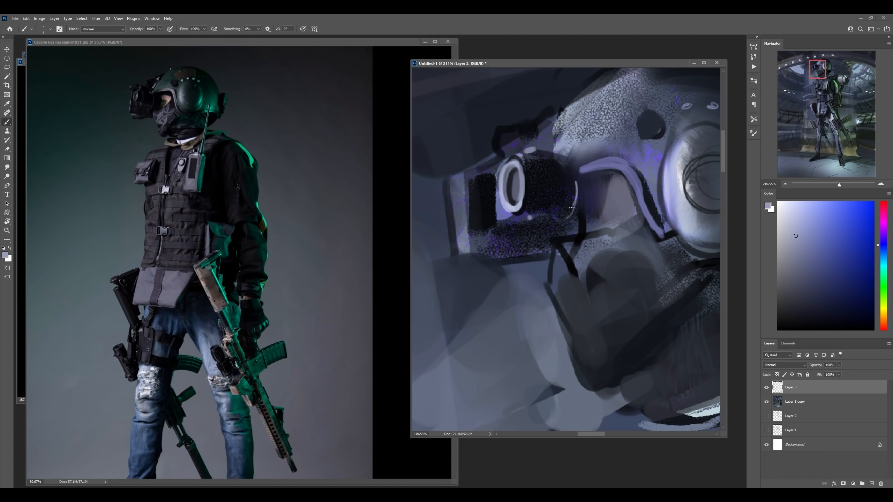
Step: Paint over the goggle housing and its surroundings with sampled tones, and merge the layer down
{"action": "left_click_drag", "start_coordinate": [479, 175], "coordinate": [477, 225]}
{"action": "left_click", "coordinate": [487, 225], "text": "alt"}
{"action": "left_click_drag", "start_coordinate": [491, 228], "coordinate": [490, 260]}
{"action": "left_click_drag", "start_coordinate": [498, 188], "coordinate": [473, 187]}
{"action": "left_click_drag", "start_coordinate": [577, 123], "coordinate": [529, 150]}
{"action": "right_click", "coordinate": [612, 141]}
{"action": "left_click", "coordinate": [737, 185]}
{"action": "mouse_move", "coordinate": [563, 182]}
{"action": "left_mouse_down"}
{"action": "mouse_move", "coordinate": [576, 209]}
{"action": "mouse_move", "coordinate": [555, 201]}
{"action": "left_mouse_up"}
{"action": "mouse_move", "coordinate": [528, 215]}
{"action": "left_mouse_down"}
{"action": "mouse_move", "coordinate": [537, 240]}
{"action": "mouse_move", "coordinate": [492, 251]}
{"action": "left_mouse_up"}
{"action": "key", "text": "ctrl+e"}
Step: Copy the lassoed head to a new layer, scale it down slightly, and merge the layers down
{"action": "left_click_drag", "start_coordinate": [489, 218], "coordinate": [652, 208]}
{"action": "key", "text": "ctrl+j"}
{"action": "key", "text": "ctrl+t"}
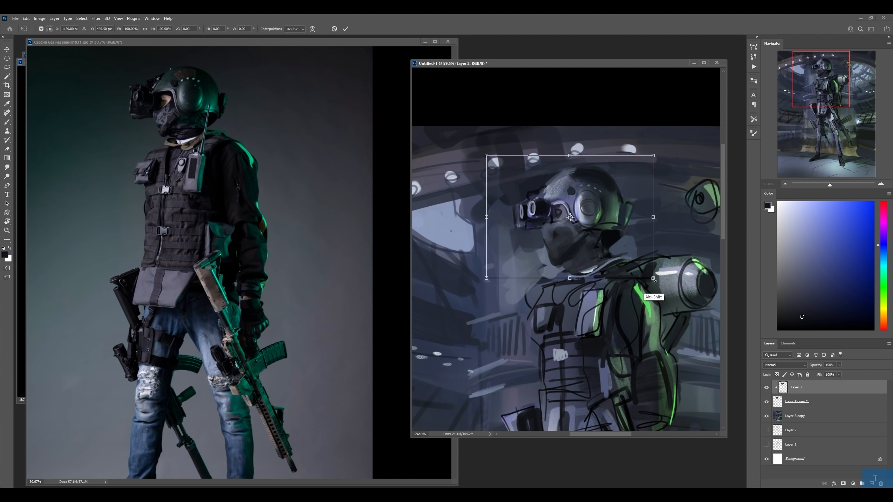
{"action": "left_click_drag", "start_coordinate": [653, 278], "coordinate": [646, 274]}
{"action": "key", "text": "Return"}
{"action": "left_click_drag", "start_coordinate": [612, 244], "coordinate": [597, 244]}
{"action": "key", "text": "ctrl+e"}
{"action": "key", "text": "ctrl+e"}
Step: Flip the painting horizontally and paint a brown collar around the soldier's neckline
{"action": "left_click", "coordinate": [621, 187], "text": "alt"}
{"action": "key", "text": "ctrl+shift+h"}
{"action": "left_click_drag", "start_coordinate": [577, 212], "coordinate": [599, 215]}
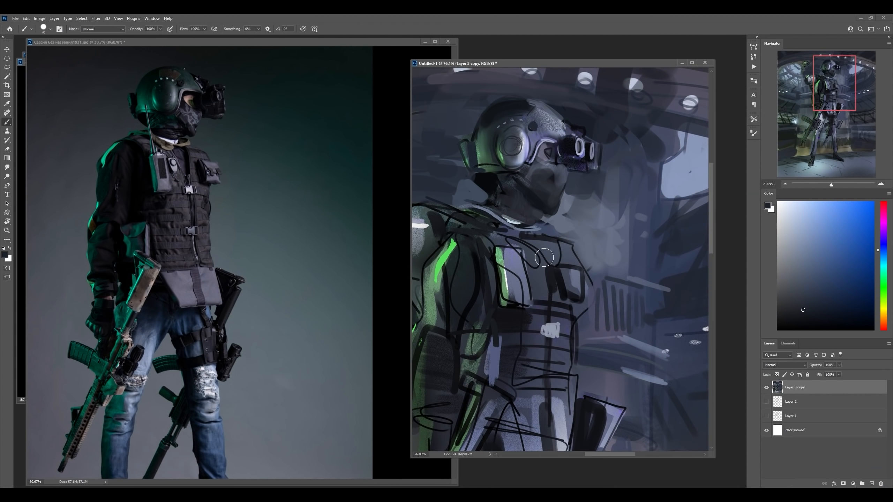
{"action": "left_click_drag", "start_coordinate": [541, 241], "coordinate": [550, 265]}
{"action": "left_click_drag", "start_coordinate": [489, 218], "coordinate": [543, 239]}
{"action": "left_click_drag", "start_coordinate": [458, 208], "coordinate": [548, 236]}
{"action": "left_click_drag", "start_coordinate": [520, 106], "coordinate": [559, 128]}
Step: Tint the helmet green on a new Overlay layer and merge it down
{"action": "left_click_drag", "start_coordinate": [598, 224], "coordinate": [584, 223]}
{"action": "left_click", "coordinate": [872, 484]}
{"action": "left_click", "coordinate": [785, 366]}
{"action": "key", "text": "b"}
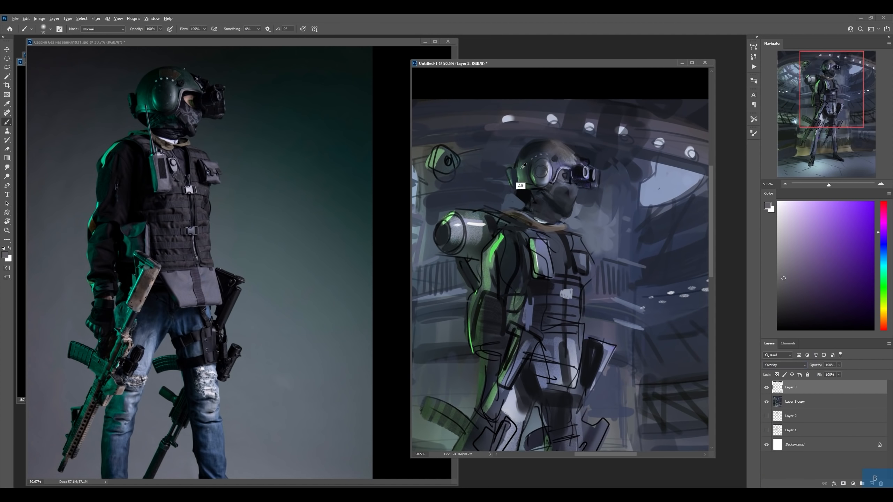
{"action": "left_click", "coordinate": [522, 169], "text": "alt"}
{"action": "left_click_drag", "start_coordinate": [551, 144], "coordinate": [575, 169]}
{"action": "key", "text": "ctrl+e"}
Step: Rework the helmet's lower rim, the mask and the collar with sampled dark and green tones
{"action": "right_click", "coordinate": [588, 197]}
{"action": "left_click", "coordinate": [635, 201]}
{"action": "left_click_drag", "start_coordinate": [553, 211], "coordinate": [576, 211]}
{"action": "left_click", "coordinate": [529, 246], "text": "alt"}
{"action": "mouse_move", "coordinate": [535, 247]}
{"action": "left_mouse_down"}
{"action": "mouse_move", "coordinate": [580, 254]}
{"action": "mouse_move", "coordinate": [576, 225]}
{"action": "mouse_move", "coordinate": [591, 211]}
{"action": "left_mouse_up"}
{"action": "left_click", "coordinate": [584, 259], "text": "alt"}
{"action": "left_click_drag", "start_coordinate": [576, 238], "coordinate": [554, 247]}
{"action": "left_click_drag", "start_coordinate": [563, 208], "coordinate": [584, 175]}
{"action": "left_click", "coordinate": [662, 199], "text": "alt"}
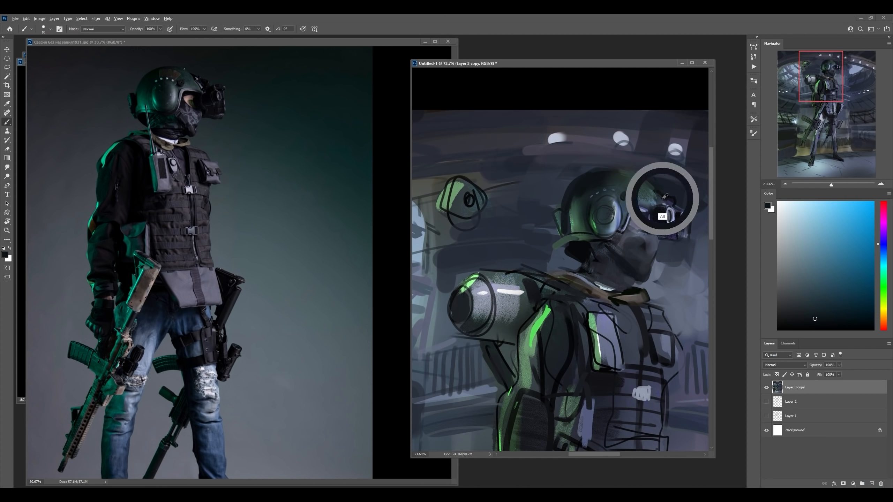
{"action": "left_click_drag", "start_coordinate": [665, 197], "coordinate": [674, 244]}
Step: Flip the painting and the reference photo back horizontally
{"action": "key", "text": "ctrl+shift+h"}
{"action": "left_click", "coordinate": [246, 42]}
{"action": "key", "text": "ctrl+shift+h"}
{"action": "left_click_drag", "start_coordinate": [651, 211], "coordinate": [681, 216]}
Step: Paint over the mask and neck with sampled tones, adding green strokes at the back of the neck
{"action": "left_click", "coordinate": [599, 185], "text": "alt"}
{"action": "left_click_drag", "start_coordinate": [605, 156], "coordinate": [605, 205]}
{"action": "left_click", "coordinate": [554, 235], "text": "alt"}
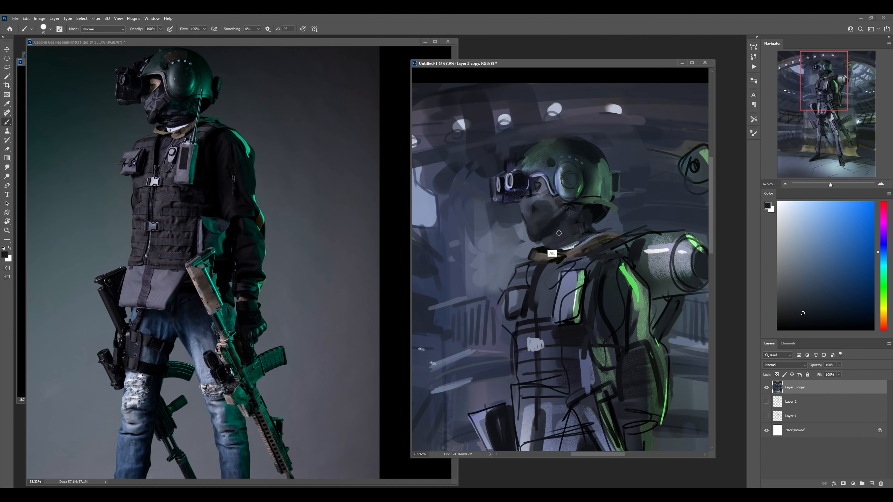
{"action": "left_click", "coordinate": [573, 246], "text": "alt"}
{"action": "left_click_drag", "start_coordinate": [537, 242], "coordinate": [556, 251]}
{"action": "left_click", "coordinate": [603, 181], "text": "alt"}
{"action": "left_click_drag", "start_coordinate": [576, 221], "coordinate": [591, 231]}
{"action": "left_click_drag", "start_coordinate": [567, 209], "coordinate": [550, 227]}
{"action": "right_click", "coordinate": [538, 188]}
{"action": "left_click", "coordinate": [555, 155]}
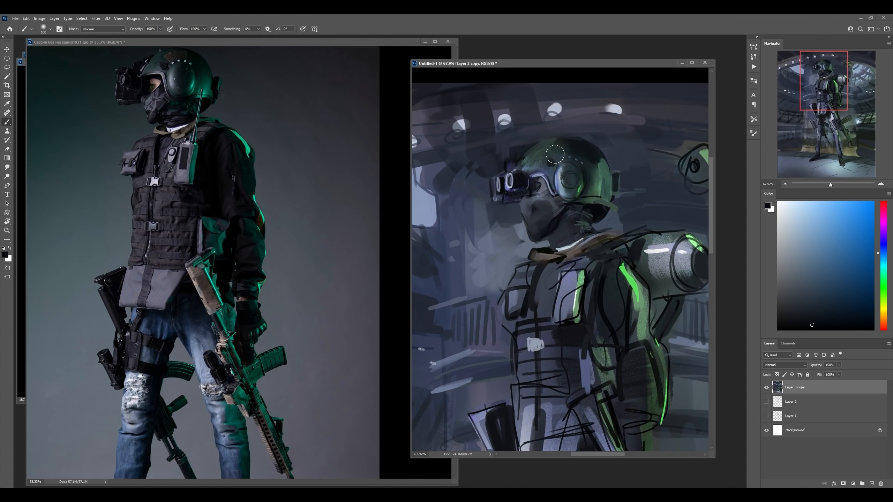
Step: Refine the helmet dome and goggle mount with sampled tones, adding small light accents above the goggles
{"action": "right_click", "coordinate": [539, 154]}
{"action": "left_click", "coordinate": [577, 247]}
{"action": "mouse_move", "coordinate": [514, 149]}
{"action": "left_mouse_down"}
{"action": "mouse_move", "coordinate": [538, 150]}
{"action": "mouse_move", "coordinate": [546, 192]}
{"action": "mouse_move", "coordinate": [547, 159]}
{"action": "mouse_move", "coordinate": [530, 192]}
{"action": "left_mouse_up"}
{"action": "left_click", "coordinate": [595, 178], "text": "alt"}
{"action": "left_click", "coordinate": [498, 213], "text": "alt"}
{"action": "left_click", "coordinate": [550, 161], "text": "alt"}
{"action": "left_click_drag", "start_coordinate": [524, 170], "coordinate": [522, 179]}
{"action": "left_click_drag", "start_coordinate": [482, 187], "coordinate": [485, 197]}
{"action": "left_click_drag", "start_coordinate": [520, 148], "coordinate": [468, 150]}
{"action": "left_click_drag", "start_coordinate": [561, 141], "coordinate": [591, 141]}
Step: Outline the mask's side seam and a small strap buckle below the ear cup on a new layer
{"action": "key", "text": "shift+b"}
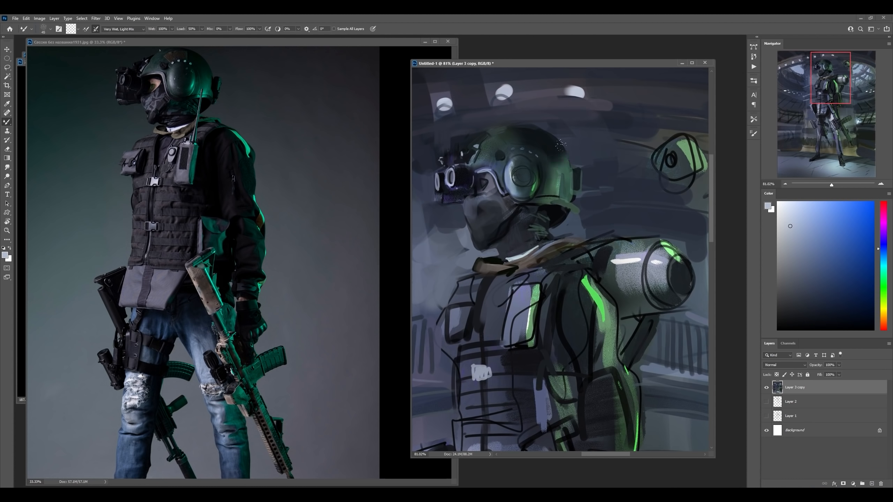
{"action": "left_click", "coordinate": [872, 483]}
{"action": "right_click", "coordinate": [505, 214]}
{"action": "double_click", "coordinate": [543, 199]}
{"action": "left_click_drag", "start_coordinate": [459, 211], "coordinate": [489, 211]}
{"action": "left_click", "coordinate": [527, 229], "text": "alt"}
{"action": "mouse_move", "coordinate": [533, 193]}
{"action": "left_mouse_down"}
{"action": "mouse_move", "coordinate": [499, 261]}
{"action": "mouse_move", "coordinate": [545, 208]}
{"action": "left_mouse_up"}
{"action": "left_click", "coordinate": [541, 165], "text": "alt"}
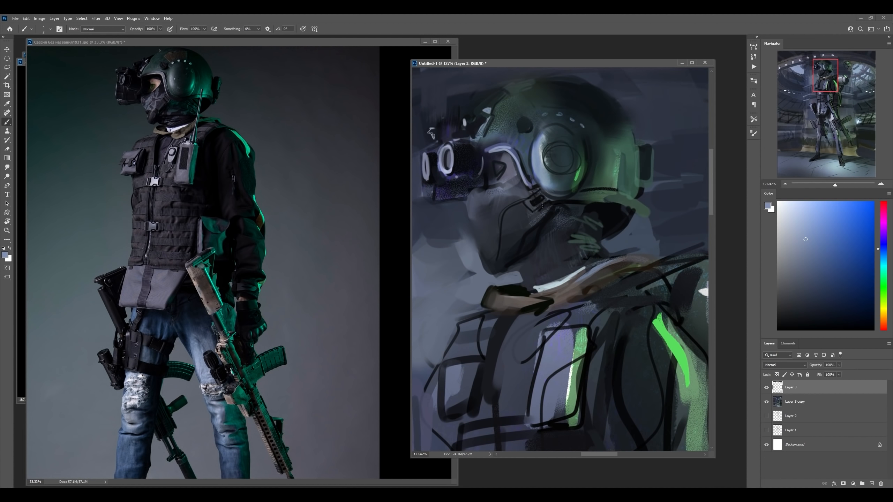
Step: Thicken the mask's strap with sampled tones and add light edges to the strap and buckle
{"action": "left_click_drag", "start_coordinate": [522, 259], "coordinate": [562, 247]}
{"action": "left_click", "coordinate": [469, 211], "text": "alt"}
{"action": "left_click_drag", "start_coordinate": [464, 207], "coordinate": [443, 234]}
{"action": "left_click_drag", "start_coordinate": [492, 204], "coordinate": [601, 219]}
{"action": "left_click_drag", "start_coordinate": [601, 186], "coordinate": [494, 213]}
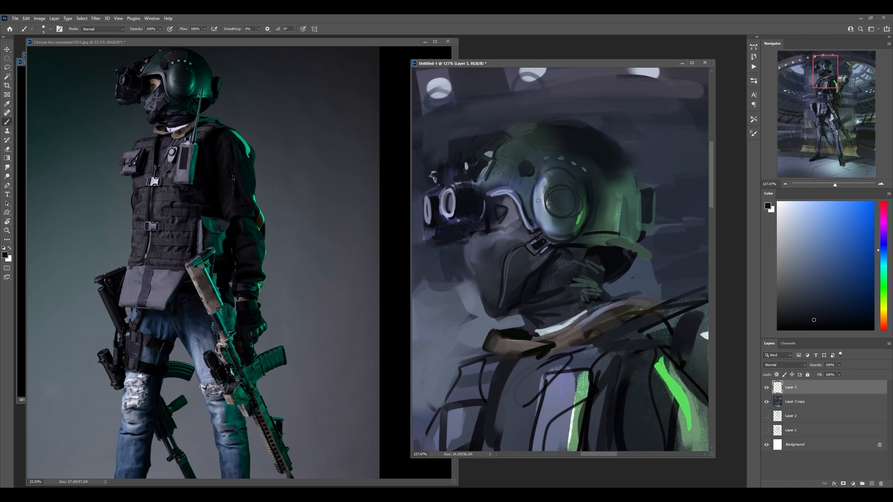
Step: Paint over the sketch lines of the vest and arm with a larger brush in sampled dark tones
{"action": "key", "text": "]"}
{"action": "key", "text": "]"}
{"action": "key", "text": "]"}
{"action": "key", "text": "]"}
{"action": "key", "text": "]"}
{"action": "key", "text": "]"}
{"action": "left_click", "coordinate": [567, 204], "text": "alt"}
{"action": "mouse_move", "coordinate": [543, 197]}
{"action": "left_mouse_down"}
{"action": "mouse_move", "coordinate": [541, 225]}
{"action": "mouse_move", "coordinate": [554, 196]}
{"action": "left_mouse_up"}
{"action": "left_click", "coordinate": [558, 152], "text": "alt"}
{"action": "left_click_drag", "start_coordinate": [548, 139], "coordinate": [532, 146]}
{"action": "left_click_drag", "start_coordinate": [506, 155], "coordinate": [443, 155]}
{"action": "left_click_drag", "start_coordinate": [564, 239], "coordinate": [612, 181]}
{"action": "left_click_drag", "start_coordinate": [613, 164], "coordinate": [611, 213]}
{"action": "mouse_move", "coordinate": [606, 269]}
{"action": "left_mouse_down"}
{"action": "mouse_move", "coordinate": [590, 260]}
{"action": "mouse_move", "coordinate": [589, 273]}
{"action": "mouse_move", "coordinate": [612, 281]}
{"action": "left_mouse_up"}
Step: Block in the torso and chest pouch with sampled tones, and merge the layer down
{"action": "left_click", "coordinate": [527, 181], "text": "alt"}
{"action": "left_click_drag", "start_coordinate": [598, 267], "coordinate": [593, 261]}
{"action": "left_click", "coordinate": [538, 271], "text": "alt"}
{"action": "mouse_move", "coordinate": [521, 281]}
{"action": "left_mouse_down"}
{"action": "mouse_move", "coordinate": [552, 273]}
{"action": "mouse_move", "coordinate": [552, 249]}
{"action": "left_mouse_up"}
{"action": "left_click", "coordinate": [534, 251], "text": "alt"}
{"action": "key", "text": "["}
{"action": "key", "text": "["}
{"action": "key", "text": "["}
{"action": "key", "text": "["}
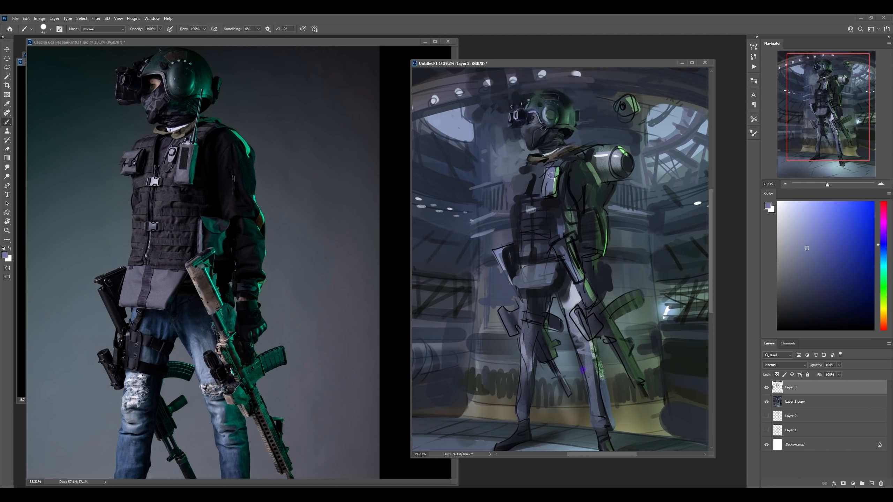
{"action": "mouse_move", "coordinate": [550, 173]}
{"action": "left_mouse_down"}
{"action": "mouse_move", "coordinate": [548, 193]}
{"action": "mouse_move", "coordinate": [569, 205]}
{"action": "mouse_move", "coordinate": [604, 201]}
{"action": "left_mouse_up"}
{"action": "left_click", "coordinate": [558, 171], "text": "alt"}
{"action": "left_click_drag", "start_coordinate": [600, 214], "coordinate": [599, 236]}
{"action": "key", "text": "ctrl+e"}
Step: Flip the reference photo and the painting horizontally, and draw dark details on the chest pouch and arm
{"action": "left_click", "coordinate": [246, 42]}
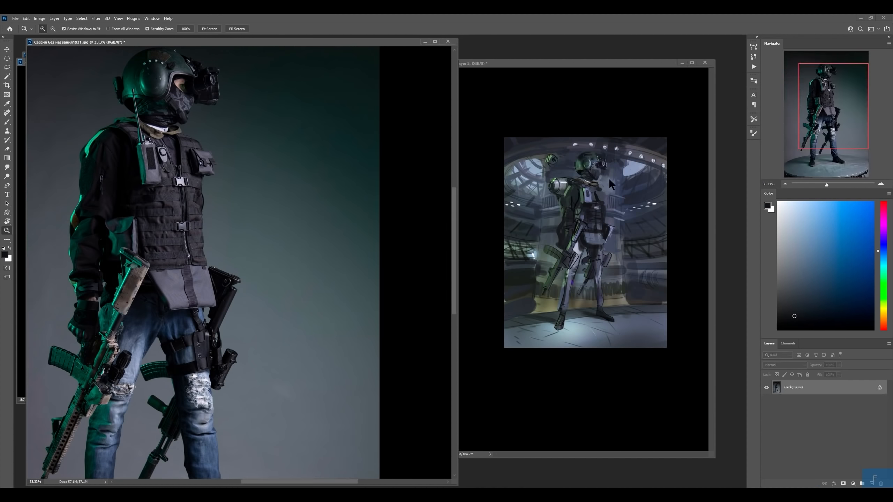
{"action": "left_click_drag", "start_coordinate": [584, 183], "coordinate": [626, 183]}
{"action": "key", "text": "b"}
{"action": "key", "text": "shift+b"}
{"action": "key", "text": "d"}
{"action": "left_click_drag", "start_coordinate": [532, 184], "coordinate": [511, 279]}
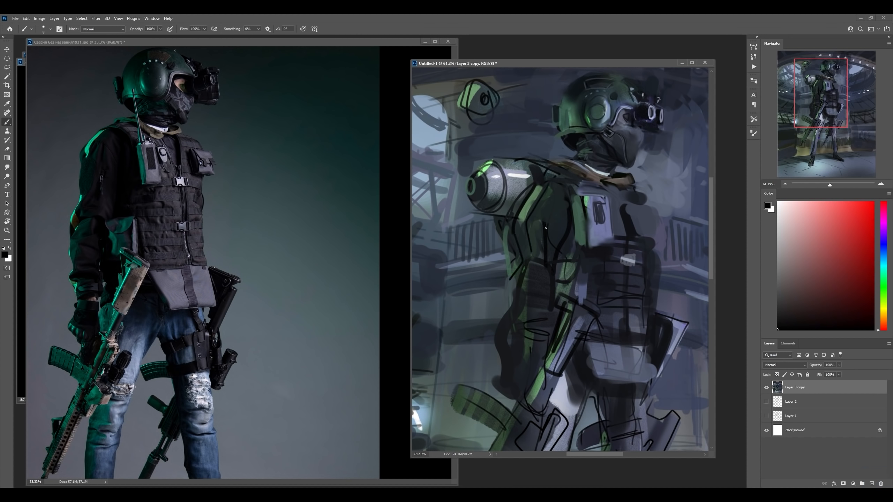
{"action": "left_click", "coordinate": [619, 275], "text": "alt"}
{"action": "mouse_move", "coordinate": [619, 190]}
{"action": "left_mouse_down"}
{"action": "mouse_move", "coordinate": [624, 206]}
{"action": "mouse_move", "coordinate": [652, 208]}
{"action": "left_mouse_up"}
{"action": "left_click_drag", "start_coordinate": [643, 239], "coordinate": [609, 240]}
Step: Sketch the vest's front pouches and the arm folds in black on a new layer
{"action": "left_click", "coordinate": [872, 484]}
{"action": "left_click_drag", "start_coordinate": [650, 203], "coordinate": [685, 203]}
{"action": "left_click", "coordinate": [590, 177], "text": "alt"}
{"action": "key", "text": "]"}
{"action": "key", "text": "]"}
{"action": "key", "text": "]"}
{"action": "left_click_drag", "start_coordinate": [581, 161], "coordinate": [566, 160]}
{"action": "key", "text": "F2"}
Step: Darken the patterned face mask with a larger brush on another new layer, and merge both layers down
{"action": "left_click", "coordinate": [872, 484]}
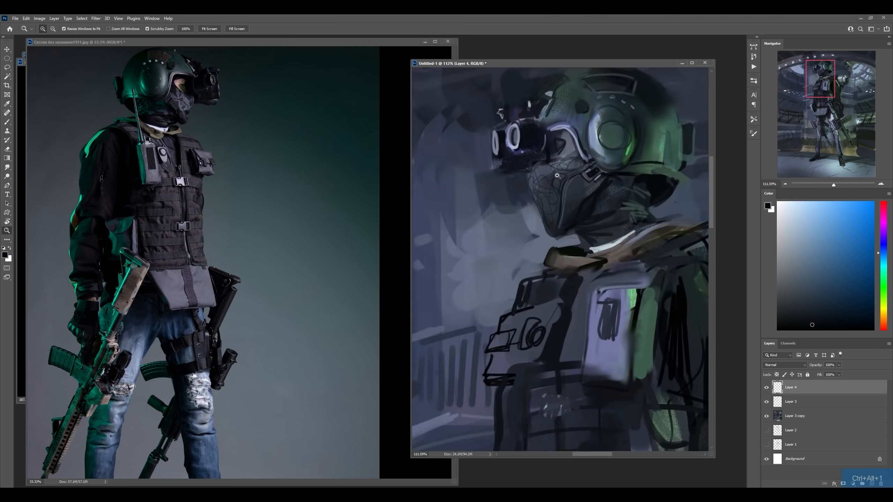
{"action": "left_click_drag", "start_coordinate": [503, 170], "coordinate": [543, 171]}
{"action": "key", "text": "]"}
{"action": "key", "text": "]"}
{"action": "key", "text": "]"}
{"action": "key", "text": "]"}
{"action": "key", "text": "]"}
{"action": "key", "text": "]"}
{"action": "key", "text": "]"}
{"action": "left_click_drag", "start_coordinate": [578, 183], "coordinate": [617, 198]}
{"action": "key", "text": "ctrl+e"}
{"action": "key", "text": "ctrl+e"}
Step: Outline the helmet's rear bracket and lower brim with thin black lines
{"action": "left_click_drag", "start_coordinate": [541, 238], "coordinate": [499, 238]}
{"action": "left_click_drag", "start_coordinate": [591, 169], "coordinate": [612, 168]}
{"action": "key", "text": "["}
{"action": "key", "text": "["}
{"action": "key", "text": "["}
{"action": "left_click_drag", "start_coordinate": [594, 190], "coordinate": [597, 223]}
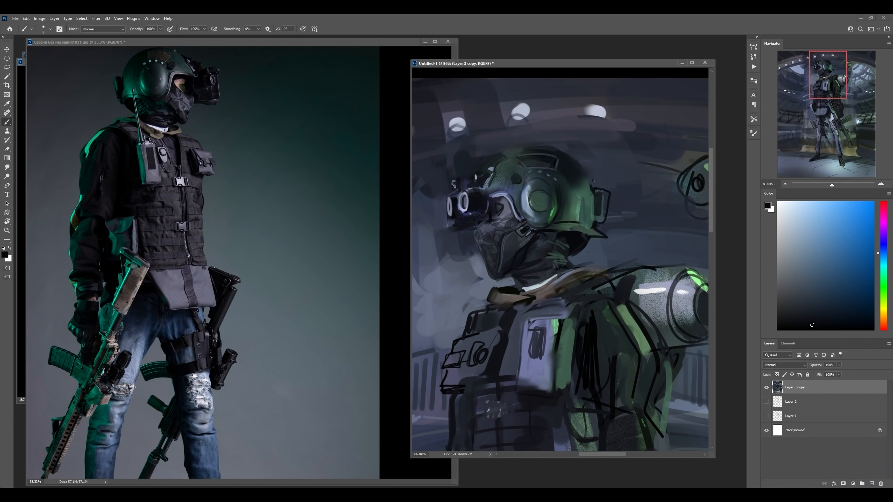
Step: Paint over the mask and helmet edges with sampled tones
{"action": "left_click_drag", "start_coordinate": [473, 239], "coordinate": [477, 249]}
{"action": "left_click", "coordinate": [509, 212], "text": "alt"}
{"action": "left_click", "coordinate": [541, 197], "text": "alt"}
{"action": "mouse_move", "coordinate": [568, 190]}
{"action": "left_mouse_down"}
{"action": "mouse_move", "coordinate": [538, 190]}
{"action": "mouse_move", "coordinate": [547, 207]}
{"action": "left_mouse_up"}
Step: Paint sampled tones over the soldier's arm, torso and shoulder gear with a larger brush
{"action": "key", "text": "]"}
{"action": "key", "text": "]"}
{"action": "key", "text": "]"}
{"action": "key", "text": "]"}
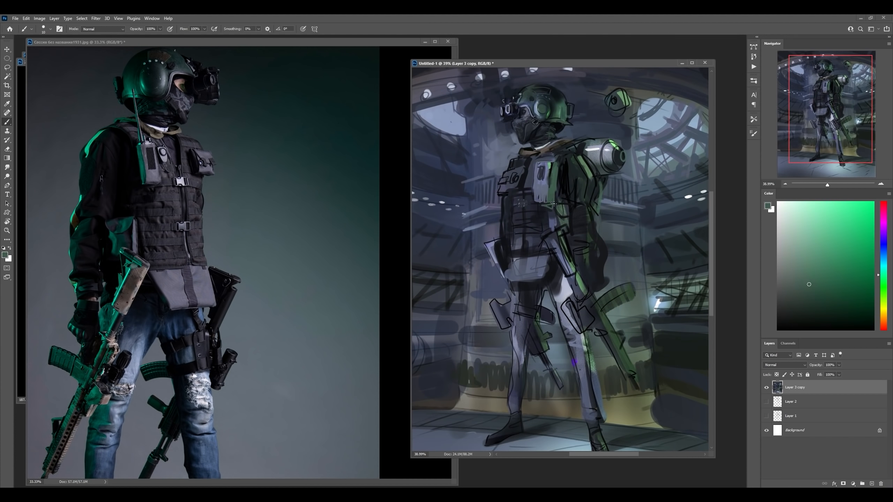
{"action": "left_click", "coordinate": [539, 201], "text": "alt"}
{"action": "left_click_drag", "start_coordinate": [617, 201], "coordinate": [651, 201]}
{"action": "left_click", "coordinate": [585, 179], "text": "alt"}
{"action": "left_click_drag", "start_coordinate": [584, 188], "coordinate": [585, 206]}
{"action": "left_click", "coordinate": [508, 195], "text": "alt"}
{"action": "left_click_drag", "start_coordinate": [504, 174], "coordinate": [552, 151]}
{"action": "left_click", "coordinate": [563, 165], "text": "alt"}
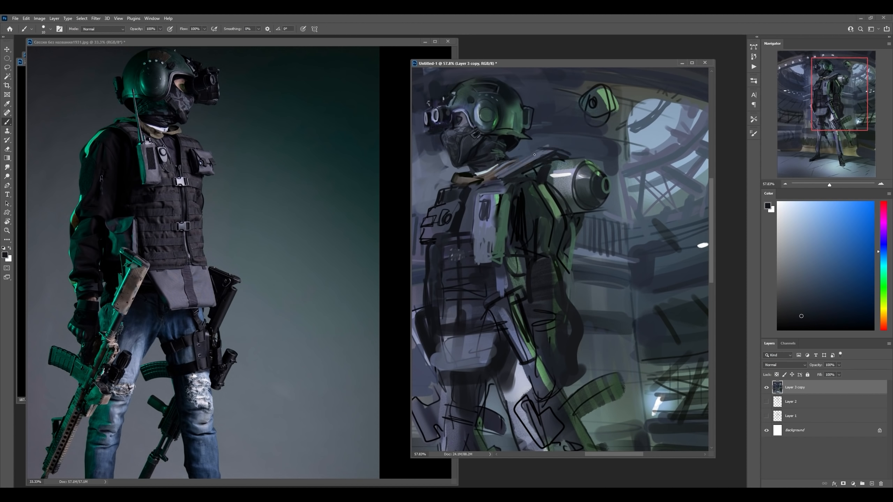
{"action": "left_click_drag", "start_coordinate": [570, 183], "coordinate": [534, 182]}
Step: Duplicate the painting layer and brighten the copy with Levels, setting the white input level to 133
{"action": "key", "text": "F2"}
{"action": "key", "text": "b"}
{"action": "scroll", "coordinate": [271, 215], "scroll_direction": "down", "scroll_amount": 5}
{"action": "key", "text": "ctrl+minus"}
{"action": "key", "text": "ctrl+j"}
{"action": "key", "text": "ctrl+l"}
{"action": "left_click_drag", "start_coordinate": [740, 283], "coordinate": [700, 285]}
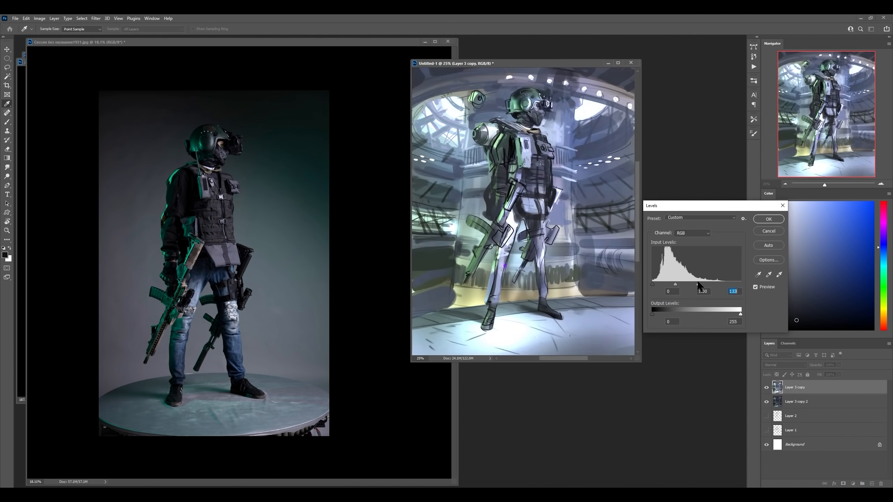
Step: Hide the brightened copy behind a black mask and reveal it with a large brush around the legs, column and floor
{"action": "left_click", "coordinate": [843, 484], "text": "alt"}
{"action": "key", "text": "b"}
{"action": "key", "text": "]"}
{"action": "key", "text": "]"}
{"action": "key", "text": "]"}
{"action": "key", "text": "]"}
{"action": "key", "text": "]"}
{"action": "key", "text": "]"}
{"action": "key", "text": "]"}
{"action": "left_click_drag", "start_coordinate": [570, 373], "coordinate": [538, 348]}
{"action": "left_click_drag", "start_coordinate": [510, 367], "coordinate": [500, 311]}
{"action": "key", "text": "ctrl+z"}
{"action": "mouse_move", "coordinate": [484, 341]}
{"action": "left_mouse_down"}
{"action": "mouse_move", "coordinate": [492, 251]}
{"action": "mouse_move", "coordinate": [436, 390]}
{"action": "left_mouse_up"}
{"action": "left_click_drag", "start_coordinate": [605, 285], "coordinate": [613, 362]}
{"action": "left_click_drag", "start_coordinate": [610, 258], "coordinate": [638, 366]}
{"action": "left_click_drag", "start_coordinate": [509, 302], "coordinate": [445, 380]}
{"action": "key", "text": "ctrl+minus"}
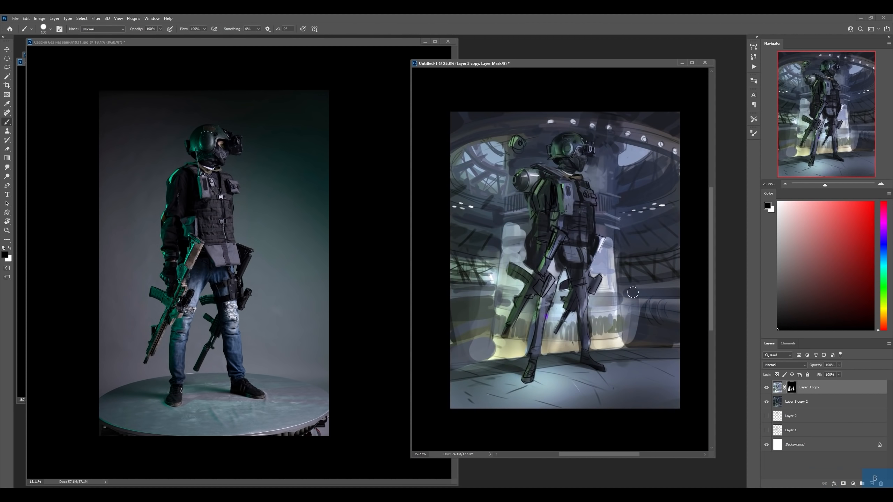
Step: Rework the brightened copy's mask with broad soft strokes over the background on both sides of the soldier
{"action": "left_click_drag", "start_coordinate": [623, 253], "coordinate": [691, 337]}
{"action": "left_click_drag", "start_coordinate": [491, 255], "coordinate": [458, 355]}
{"action": "right_click", "coordinate": [792, 387]}
{"action": "left_click", "coordinate": [810, 407]}
{"action": "key", "text": "z"}
{"action": "key", "text": "b"}
{"action": "left_click_drag", "start_coordinate": [510, 295], "coordinate": [482, 327]}
{"action": "left_click_drag", "start_coordinate": [612, 311], "coordinate": [655, 325]}
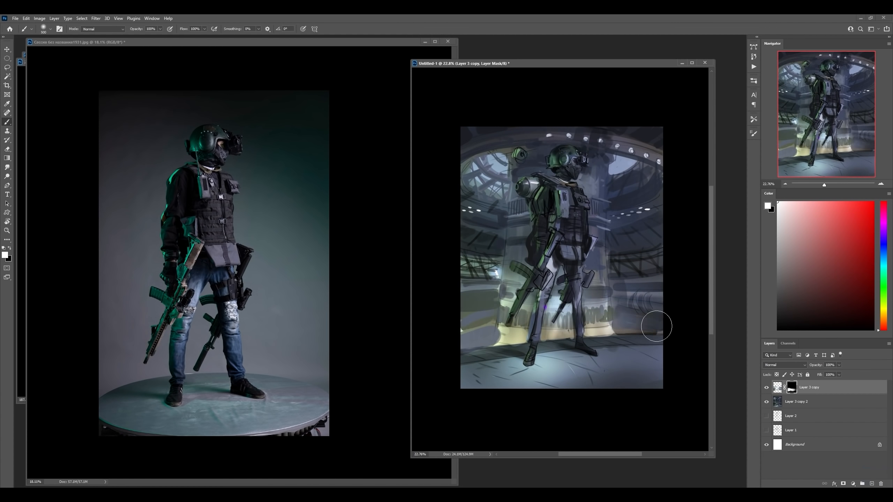
Step: Flip the canvas horizontally and merge the brightened copy into the painting
{"action": "key", "text": "ctrl+shift+h"}
{"action": "scroll", "coordinate": [645, 259], "scroll_direction": "down", "scroll_amount": 3}
{"action": "key", "text": "ctrl+e"}
Step: Brighten another copy with Levels, hide it with a black mask and paint light behind the face mask and chest
{"action": "key", "text": "z"}
{"action": "left_click_drag", "start_coordinate": [575, 186], "coordinate": [594, 186]}
{"action": "left_click_drag", "start_coordinate": [792, 399], "coordinate": [792, 395]}
{"action": "key", "text": "ctrl+l"}
{"action": "key", "text": "Return"}
{"action": "left_click", "coordinate": [843, 483], "text": "alt"}
{"action": "key", "text": "b"}
{"action": "left_click_drag", "start_coordinate": [594, 225], "coordinate": [599, 263]}
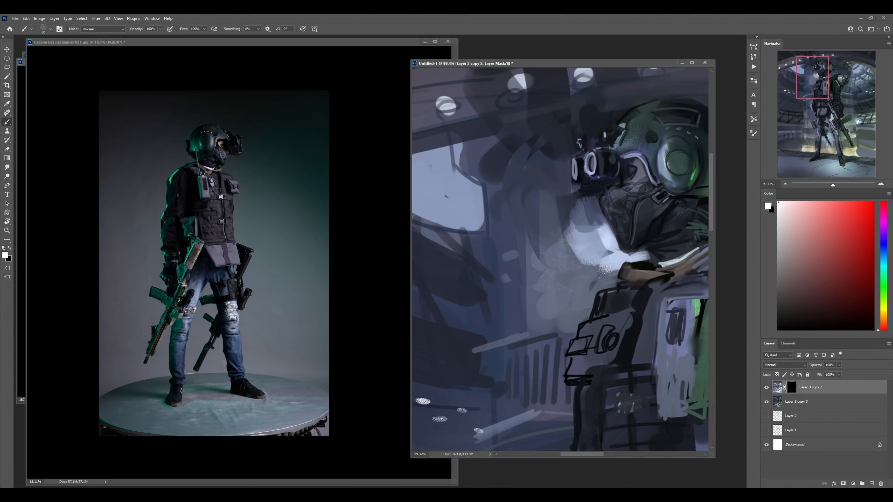
{"action": "left_click_drag", "start_coordinate": [548, 247], "coordinate": [559, 337]}
{"action": "left_click_drag", "start_coordinate": [668, 169], "coordinate": [661, 207]}
Step: Soften the light in front of the soldier by erasing on the mask, and merge the copy down
{"action": "scroll", "coordinate": [660, 235], "scroll_direction": "down", "scroll_amount": 2}
{"action": "key", "text": "e"}
{"action": "mouse_move", "coordinate": [527, 239]}
{"action": "left_mouse_down"}
{"action": "mouse_move", "coordinate": [524, 299]}
{"action": "mouse_move", "coordinate": [525, 288]}
{"action": "left_mouse_up"}
{"action": "scroll", "coordinate": [563, 246], "scroll_direction": "down", "scroll_amount": 2}
{"action": "key", "text": "b"}
{"action": "right_click", "coordinate": [538, 246]}
{"action": "double_click", "coordinate": [560, 184]}
{"action": "key", "text": "e"}
{"action": "scroll", "coordinate": [597, 229], "scroll_direction": "down", "scroll_amount": 2}
{"action": "key", "text": "x"}
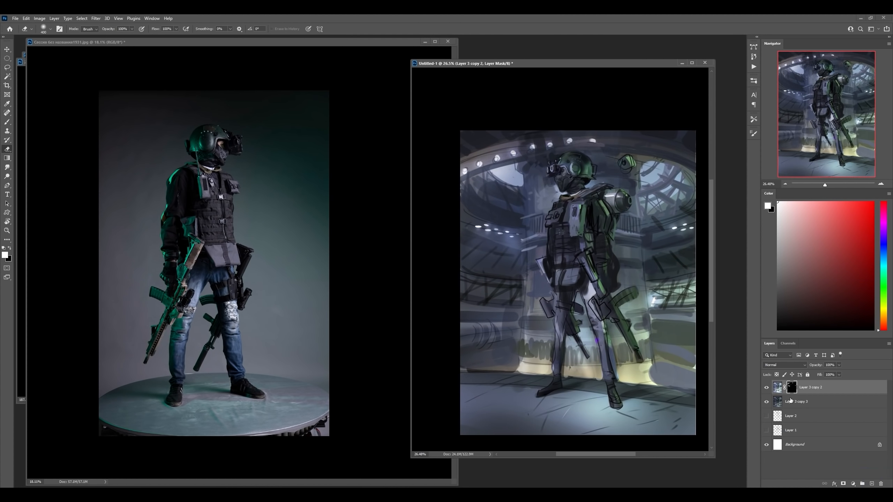
{"action": "key", "text": "ctrl+e"}
Step: Flip the canvas horizontally and tone down the column's base on a new layer with a sampled dark blue
{"action": "key", "text": "ctrl+shift+h"}
{"action": "left_click", "coordinate": [873, 484]}
{"action": "key", "text": "b"}
{"action": "left_click", "coordinate": [523, 244], "text": "alt"}
{"action": "right_click", "coordinate": [522, 244]}
{"action": "double_click", "coordinate": [769, 184]}
{"action": "left_click_drag", "start_coordinate": [504, 379], "coordinate": [535, 369]}
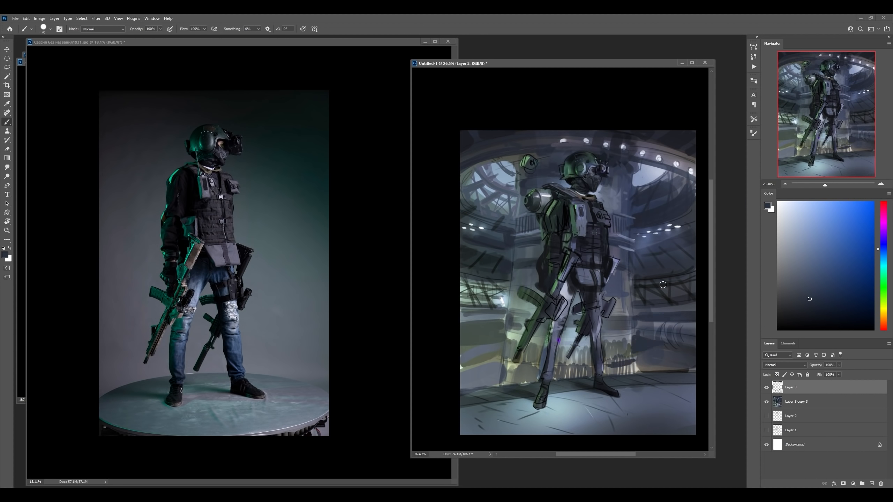
Step: Paint a sampled dark blue over the side background, upper corners and column base with a very large brush on another new layer
{"action": "left_click", "coordinate": [872, 484]}
{"action": "left_click", "coordinate": [785, 365]}
{"action": "left_click", "coordinate": [774, 202]}
{"action": "left_click", "coordinate": [663, 261], "text": "alt"}
{"action": "key", "text": "bracketright"}
{"action": "key", "text": "bracketright"}
{"action": "key", "text": "bracketright"}
{"action": "key", "text": "bracketright"}
{"action": "key", "text": "bracketright"}
{"action": "key", "text": "bracketright"}
{"action": "key", "text": "bracketright"}
{"action": "key", "text": "bracketright"}
{"action": "key", "text": "bracketright"}
{"action": "key", "text": "bracketright"}
{"action": "key", "text": "bracketright"}
{"action": "left_click_drag", "start_coordinate": [682, 261], "coordinate": [654, 292]}
{"action": "left_click_drag", "start_coordinate": [626, 137], "coordinate": [686, 144]}
{"action": "left_click_drag", "start_coordinate": [472, 144], "coordinate": [510, 135]}
{"action": "left_click_drag", "start_coordinate": [599, 342], "coordinate": [619, 342]}
Step: Choose the Transparent brush preset and paint rim light along the rear arm in teal green sampled from the reference photo
{"action": "right_click", "coordinate": [604, 108]}
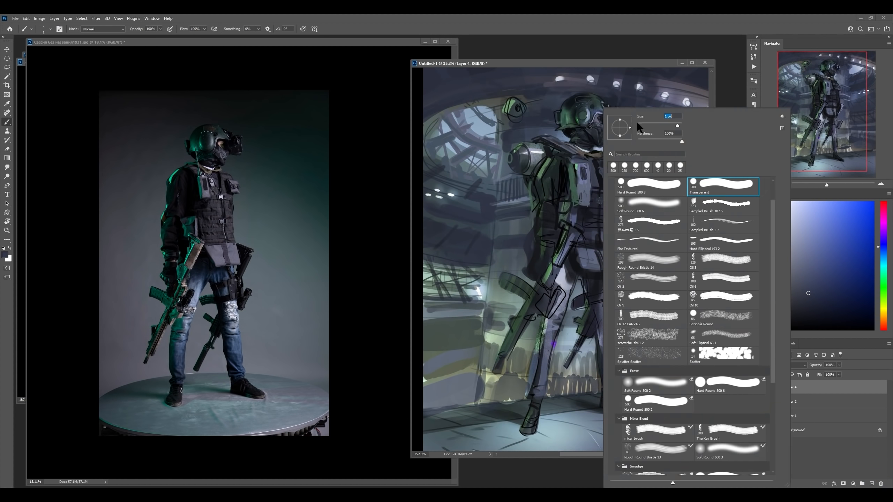
{"action": "double_click", "coordinate": [721, 186]}
{"action": "left_click_drag", "start_coordinate": [580, 165], "coordinate": [632, 165]}
{"action": "left_click", "coordinate": [170, 179], "text": "alt"}
{"action": "left_click_drag", "start_coordinate": [574, 204], "coordinate": [608, 190]}
{"action": "left_click_drag", "start_coordinate": [584, 124], "coordinate": [541, 125]}
{"action": "mouse_move", "coordinate": [561, 216]}
{"action": "left_mouse_down"}
{"action": "mouse_move", "coordinate": [554, 261]}
{"action": "mouse_move", "coordinate": [557, 253]}
{"action": "left_mouse_up"}
{"action": "left_click", "coordinate": [565, 241], "text": "alt"}
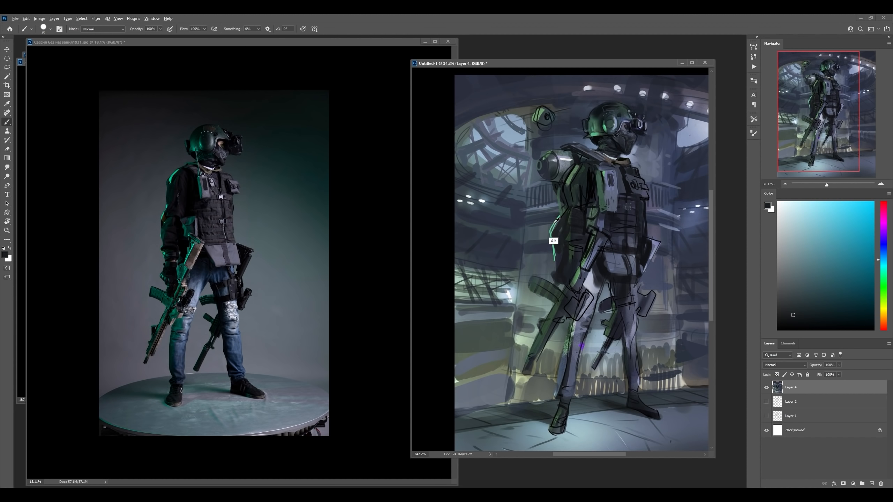
Step: Refine the arm's edge and rim light with a sampled tone and a smaller brush
{"action": "left_click", "coordinate": [553, 241], "text": "alt"}
{"action": "key", "text": "bracketleft"}
{"action": "key", "text": "bracketleft"}
{"action": "key", "text": "bracketleft"}
{"action": "key", "text": "bracketleft"}
{"action": "mouse_move", "coordinate": [600, 173]}
{"action": "left_mouse_down"}
{"action": "mouse_move", "coordinate": [603, 211]}
{"action": "mouse_move", "coordinate": [581, 225]}
{"action": "left_mouse_up"}
Step: Repaint the area around the soldier's torso with sampled background tones and a larger brush
{"action": "key", "text": "bracketright"}
{"action": "key", "text": "bracketright"}
{"action": "key", "text": "bracketright"}
{"action": "key", "text": "bracketright"}
{"action": "key", "text": "bracketright"}
{"action": "left_click", "coordinate": [644, 138], "text": "alt"}
{"action": "left_click", "coordinate": [660, 148], "text": "alt"}
{"action": "left_click", "coordinate": [580, 225], "text": "alt"}
{"action": "left_click_drag", "start_coordinate": [668, 225], "coordinate": [633, 225]}
{"action": "key", "text": "bracketright"}
{"action": "key", "text": "bracketright"}
{"action": "key", "text": "bracketright"}
{"action": "key", "text": "z"}
{"action": "key", "text": "b"}
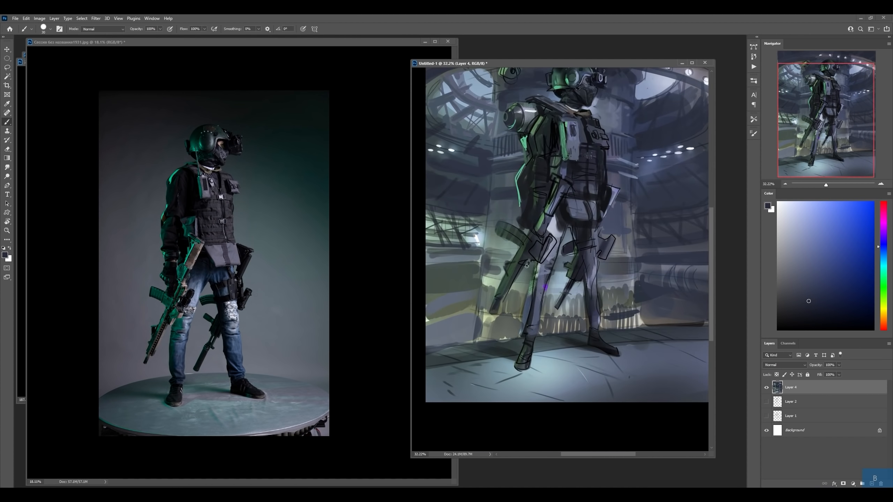
Step: Block in the front rifle with sandy brown strokes along its length on a new layer
{"action": "key", "text": "bracketright"}
{"action": "left_click", "coordinate": [525, 232], "text": "alt"}
{"action": "key", "text": "ctrl+j"}
{"action": "key", "text": "ctrl+j"}
{"action": "key", "text": "ctrl+alt+g"}
{"action": "key", "text": "b"}
{"action": "left_click_drag", "start_coordinate": [591, 284], "coordinate": [587, 292]}
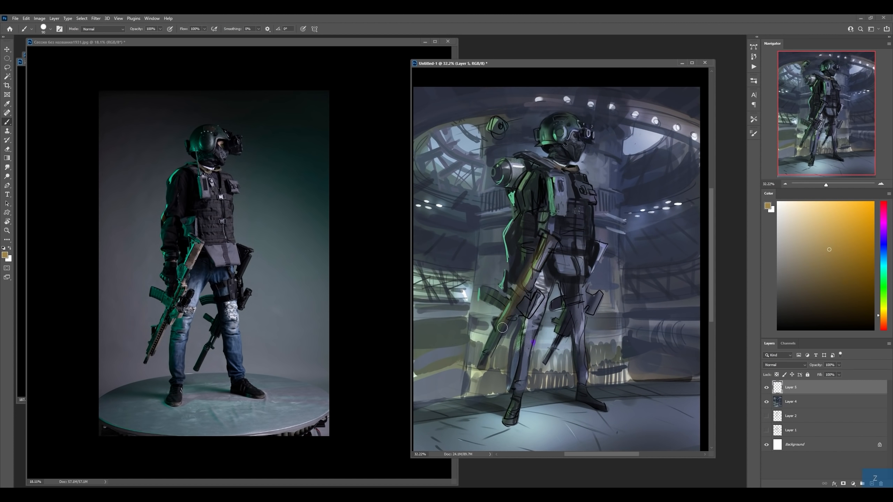
{"action": "left_click_drag", "start_coordinate": [503, 328], "coordinate": [480, 366]}
Step: Shape the front rifle's stock and receiver with sampled tones and a smaller brush
{"action": "key", "text": "bracketleft"}
{"action": "key", "text": "bracketleft"}
{"action": "key", "text": "bracketleft"}
{"action": "key", "text": "bracketleft"}
{"action": "key", "text": "bracketleft"}
{"action": "left_click", "coordinate": [542, 286], "text": "alt"}
{"action": "mouse_move", "coordinate": [535, 293]}
{"action": "left_mouse_down"}
{"action": "mouse_move", "coordinate": [546, 286]}
{"action": "mouse_move", "coordinate": [524, 280]}
{"action": "left_mouse_up"}
{"action": "left_click", "coordinate": [542, 248], "text": "alt"}
{"action": "key", "text": "bracketright"}
{"action": "left_click_drag", "start_coordinate": [544, 236], "coordinate": [558, 244]}
{"action": "left_click_drag", "start_coordinate": [556, 247], "coordinate": [541, 274]}
{"action": "left_click", "coordinate": [547, 275], "text": "alt"}
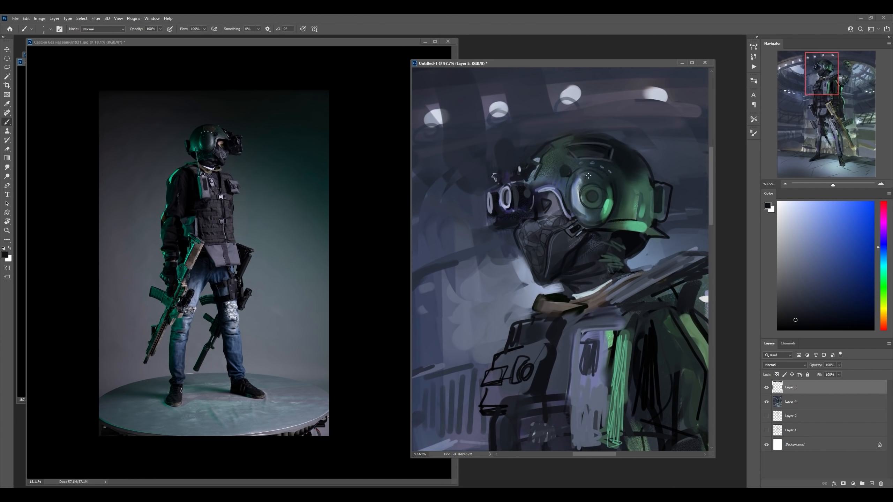
Step: Touch up the helmet with a sampled dark tone and a finer brush
{"action": "key", "text": "z"}
{"action": "mouse_move", "coordinate": [647, 270]}
{"action": "left_mouse_down"}
{"action": "mouse_move", "coordinate": [597, 270]}
{"action": "mouse_move", "coordinate": [626, 271]}
{"action": "left_mouse_up"}
{"action": "key", "text": "b"}
{"action": "left_click", "coordinate": [603, 210], "text": "alt"}
{"action": "key", "text": "bracketleft"}
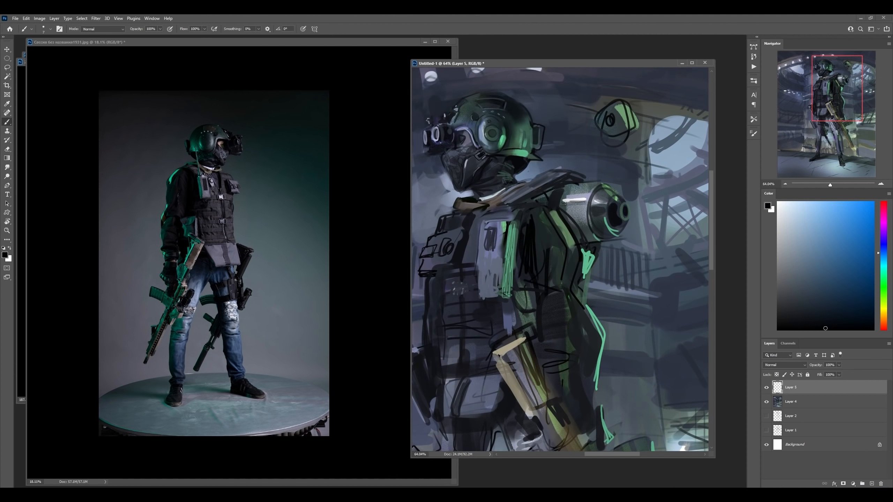
{"action": "scroll", "coordinate": [563, 246], "scroll_direction": "down", "scroll_amount": 5}
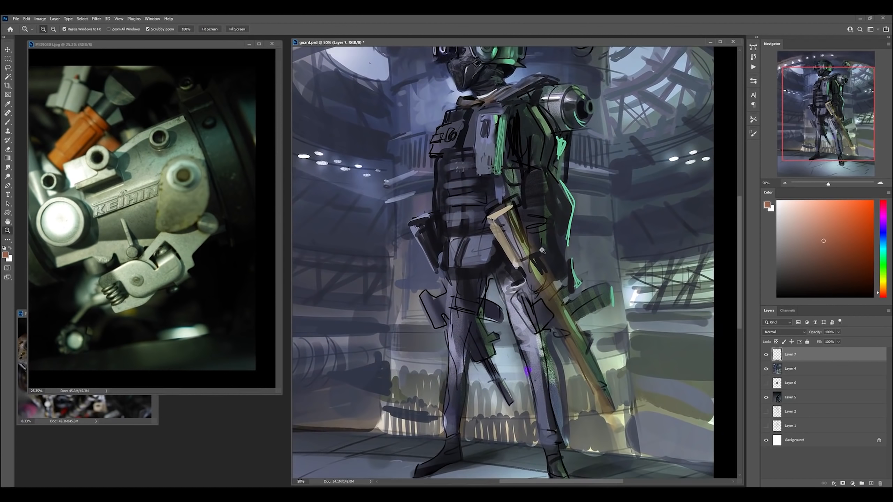
Step: Sketch the rifle stock's contour, bolts and end cap in black on a new layer, following the engine-part reference photo
{"action": "key", "text": "alt+F9"}
{"action": "key", "text": "r"}
{"action": "left_click_drag", "start_coordinate": [538, 213], "coordinate": [534, 283]}
{"action": "key", "text": "z"}
{"action": "left_click_drag", "start_coordinate": [517, 318], "coordinate": [548, 319]}
{"action": "key", "text": "ctrl+shift+alt+n"}
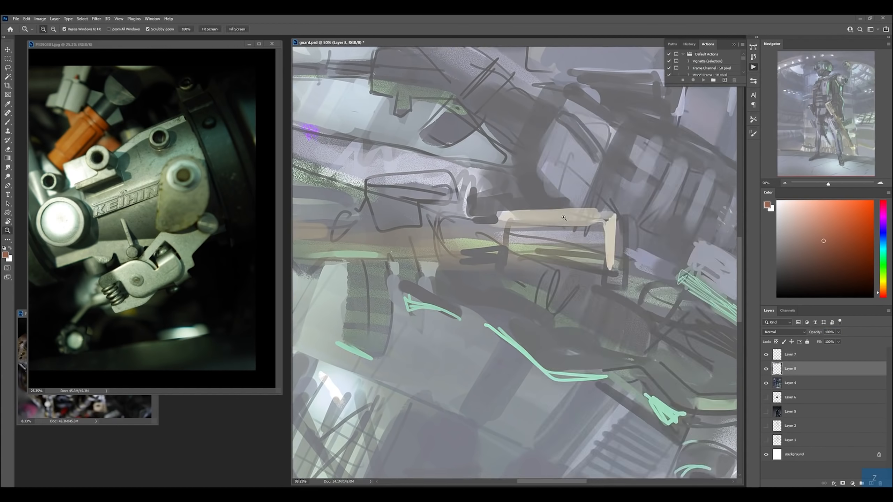
{"action": "left_click", "coordinate": [777, 291]}
{"action": "mouse_move", "coordinate": [450, 212]}
{"action": "left_mouse_down"}
{"action": "mouse_move", "coordinate": [510, 191]}
{"action": "mouse_move", "coordinate": [540, 199]}
{"action": "left_mouse_up"}
{"action": "left_click_drag", "start_coordinate": [456, 220], "coordinate": [454, 242]}
{"action": "left_click_drag", "start_coordinate": [454, 233], "coordinate": [605, 234]}
{"action": "right_click", "coordinate": [552, 206]}
{"action": "double_click", "coordinate": [564, 206]}
{"action": "left_click_drag", "start_coordinate": [509, 191], "coordinate": [582, 189]}
{"action": "left_click_drag", "start_coordinate": [548, 199], "coordinate": [590, 200]}
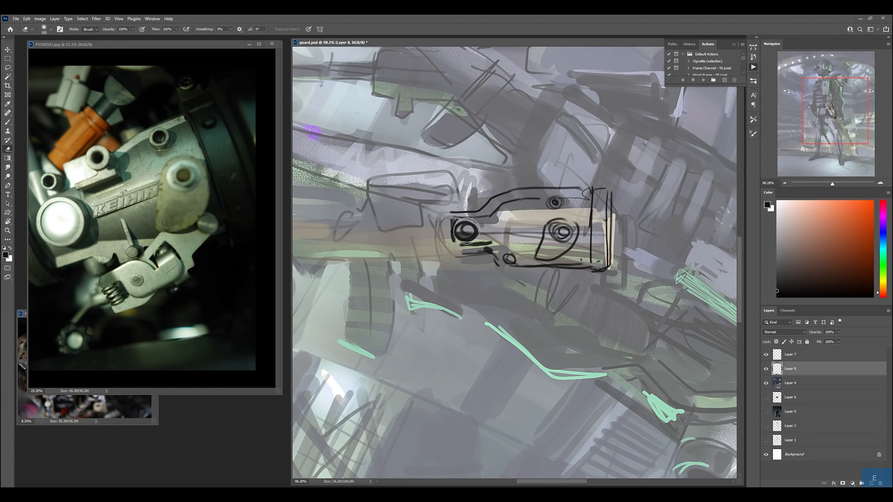
Step: Shade the rifle stock's body with grey tones using a larger brush
{"action": "key", "text": "b"}
{"action": "mouse_move", "coordinate": [465, 230]}
{"action": "left_mouse_down"}
{"action": "mouse_move", "coordinate": [596, 234]}
{"action": "mouse_move", "coordinate": [617, 254]}
{"action": "left_mouse_up"}
{"action": "key", "text": "bracketright"}
{"action": "key", "text": "bracketright"}
{"action": "key", "text": "space"}
{"action": "left_click_drag", "start_coordinate": [492, 228], "coordinate": [588, 245]}
{"action": "left_click_drag", "start_coordinate": [551, 226], "coordinate": [540, 260]}
{"action": "key", "text": "z"}
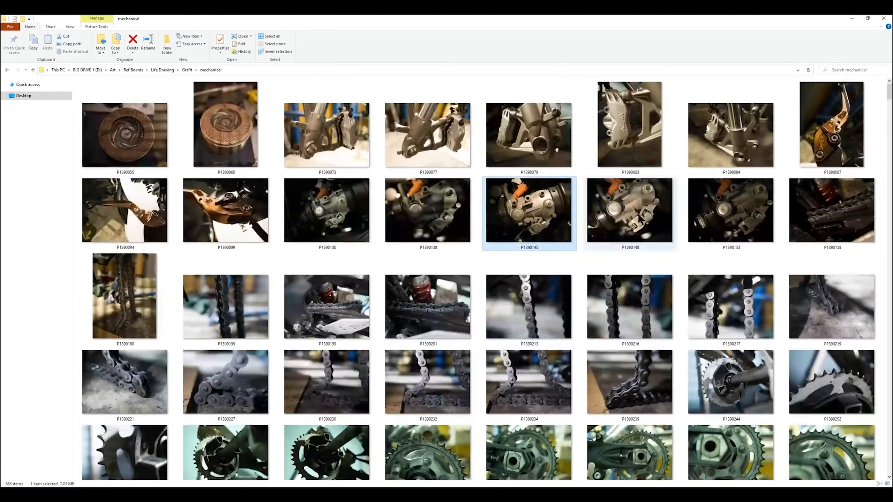
Step: Switch to the mechanical photo folder, add P1390073, P1390099, P1390087 and P1390153 to the selection, and open the photos in Photoshop
{"action": "left_click", "coordinate": [327, 124], "text": "ctrl"}
{"action": "left_click", "coordinate": [223, 210], "text": "ctrl"}
{"action": "left_click", "coordinate": [838, 124], "text": "ctrl"}
{"action": "left_click", "coordinate": [731, 209], "text": "ctrl"}
{"action": "left_click_drag", "start_coordinate": [731, 254], "coordinate": [31, 484]}
{"action": "left_click_drag", "start_coordinate": [31, 480], "coordinate": [31, 480]}
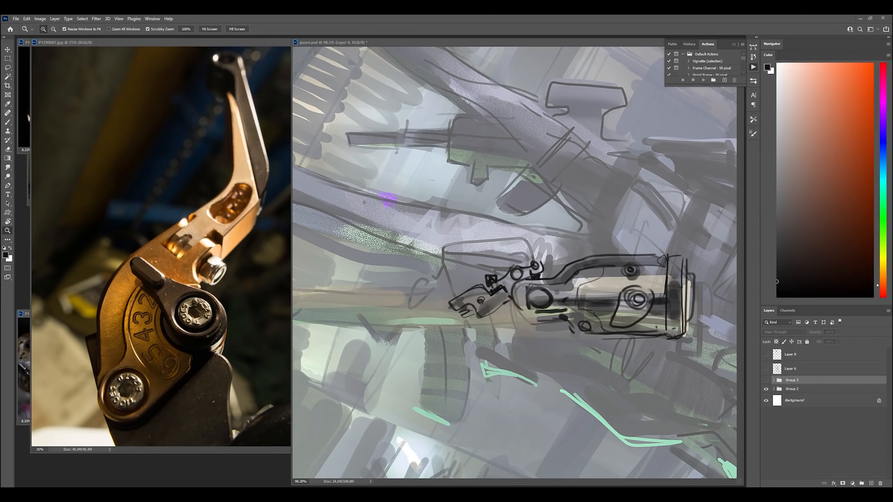
Step: Sketch the rifle's receiver after the bronze lever photo and its magazine after the rotated fork and caliper photo
{"action": "key", "text": "b"}
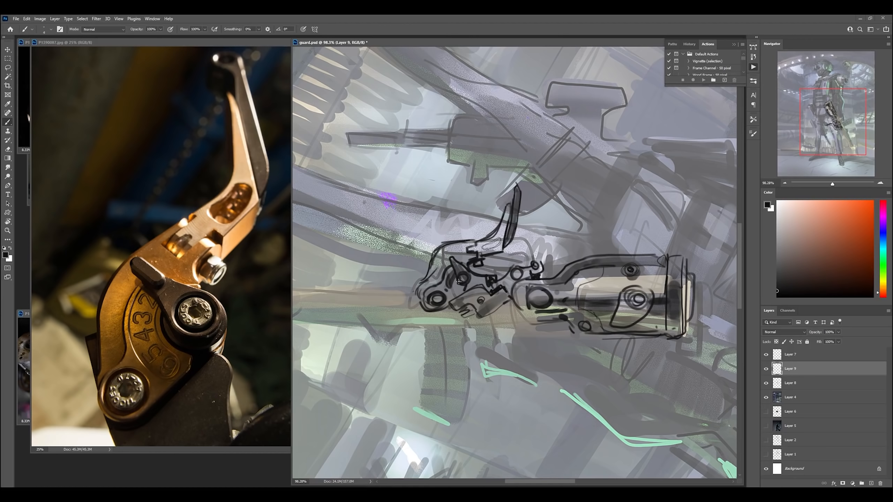
{"action": "key", "text": "z"}
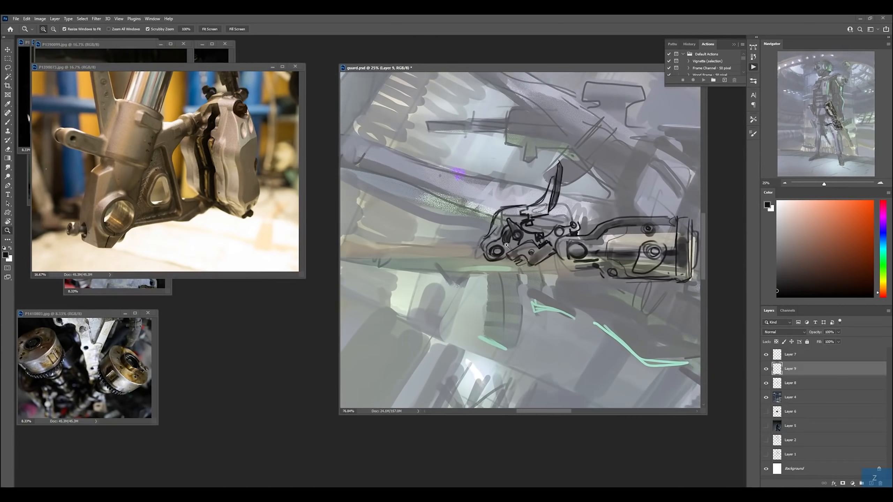
{"action": "key", "text": "b"}
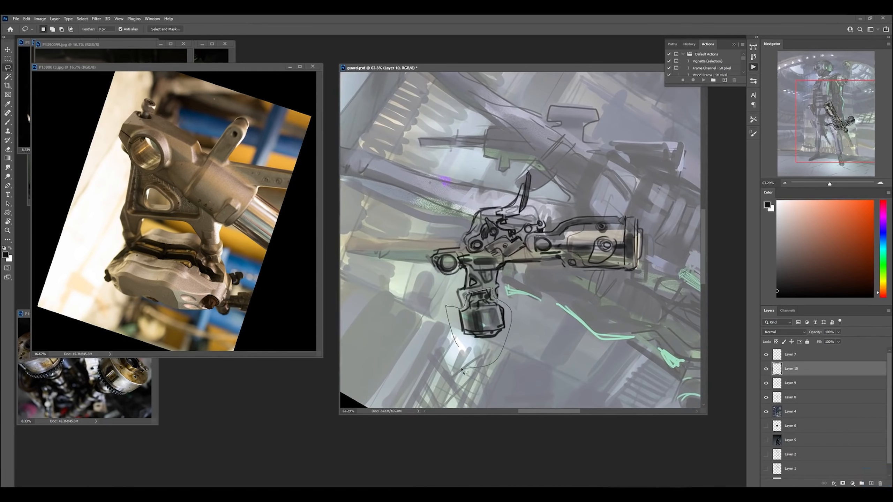
{"action": "key", "text": "b"}
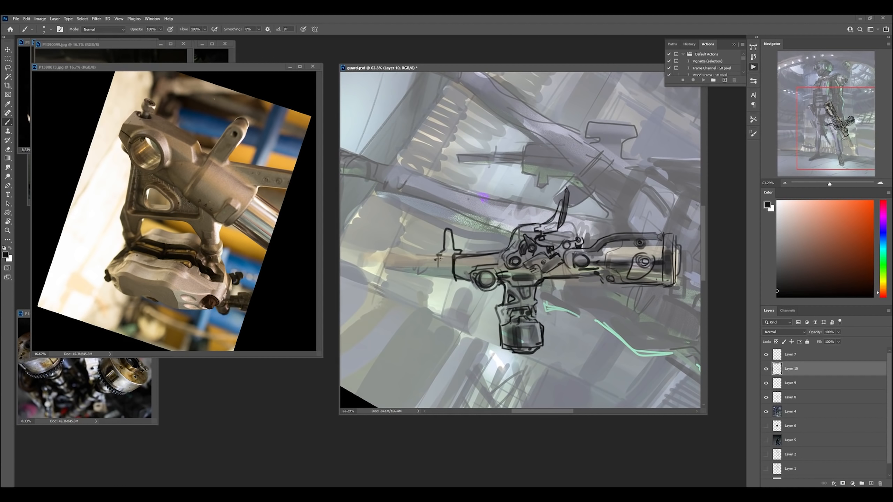
Step: Sketch the upright front sight and the collars on the rifle's barrel
{"action": "left_click_drag", "start_coordinate": [451, 257], "coordinate": [429, 238]}
{"action": "left_click_drag", "start_coordinate": [448, 243], "coordinate": [432, 244]}
{"action": "key", "text": "ctrl+d"}
{"action": "key", "text": "b"}
{"action": "left_click_drag", "start_coordinate": [439, 233], "coordinate": [440, 250]}
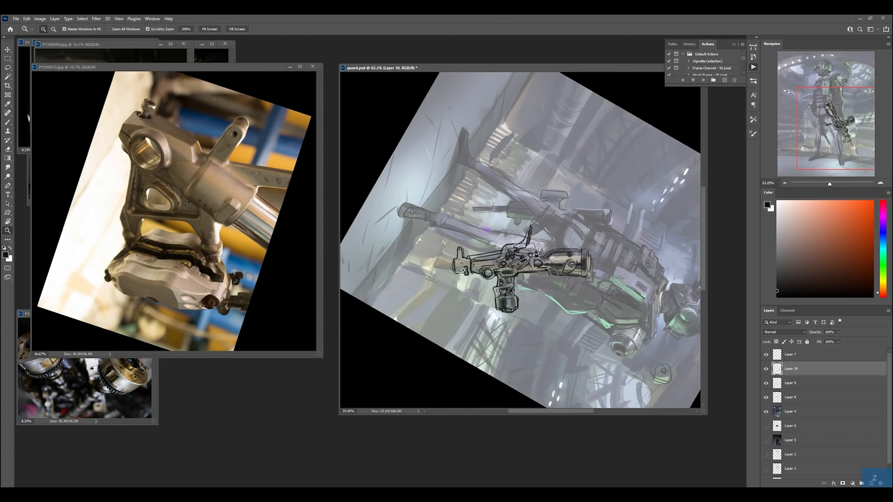
{"action": "key", "text": "b"}
{"action": "left_click_drag", "start_coordinate": [528, 257], "coordinate": [580, 257]}
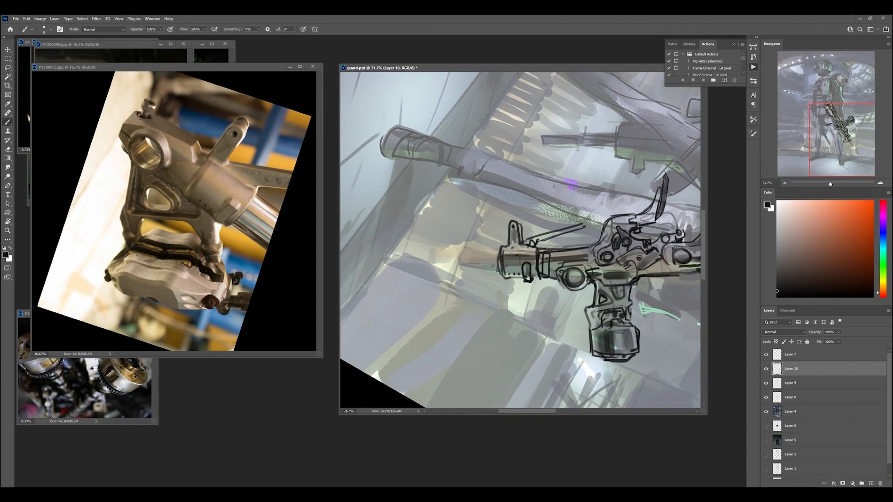
Step: Complete the rifle's muzzle linework and fill its body with sandy brown and sampled tones
{"action": "key", "text": "b"}
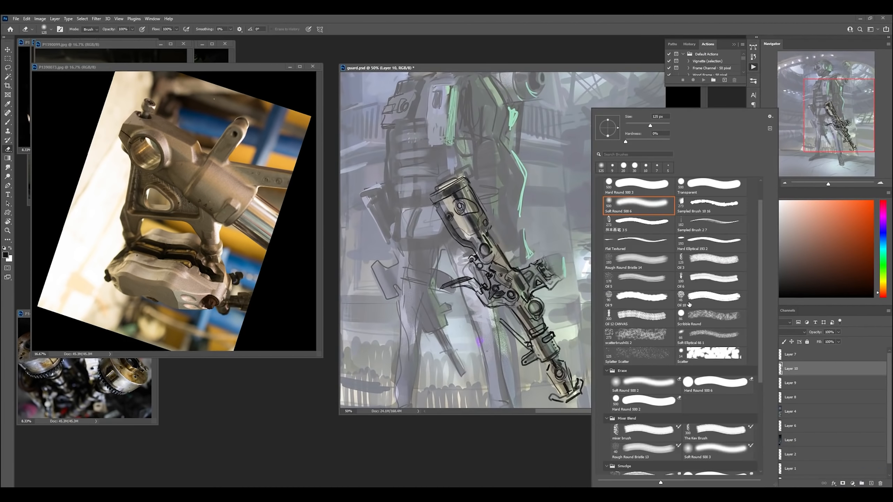
{"action": "key", "text": "b"}
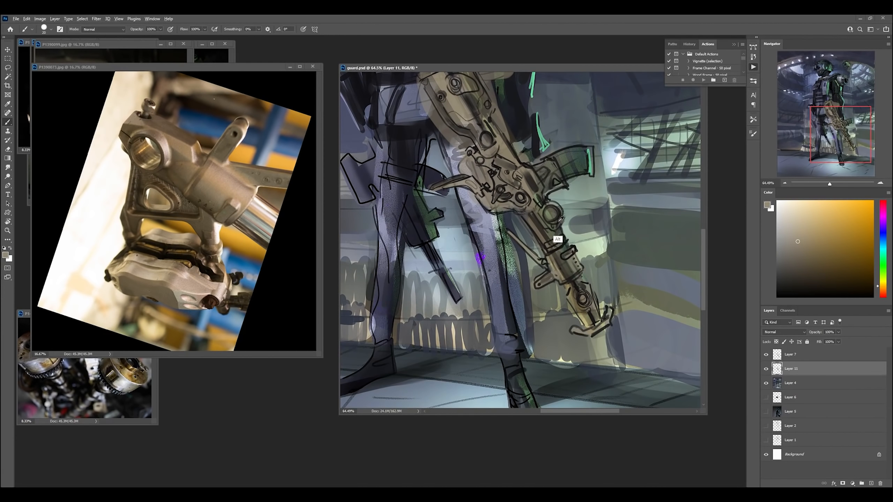
{"action": "left_click", "coordinate": [561, 220], "text": "alt"}
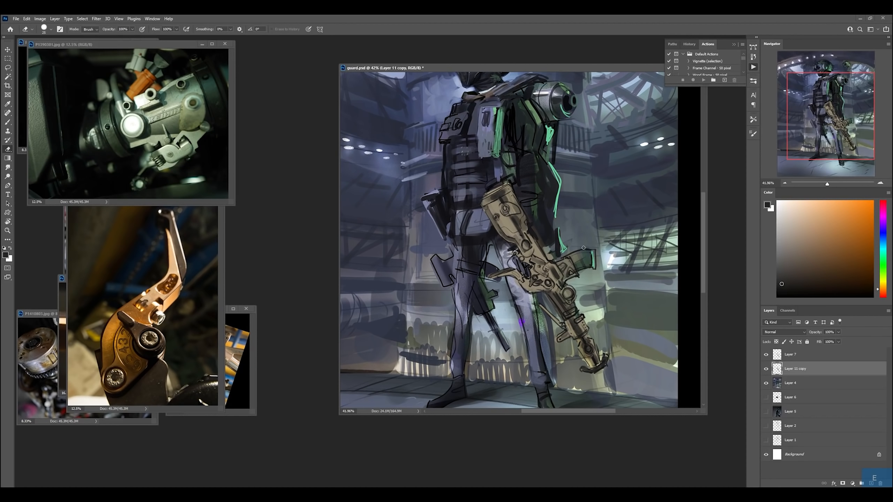
Step: Tone the rifle down by merging into it a clipped copy of Layer 4 at reduced opacity
{"action": "left_click", "coordinate": [794, 383]}
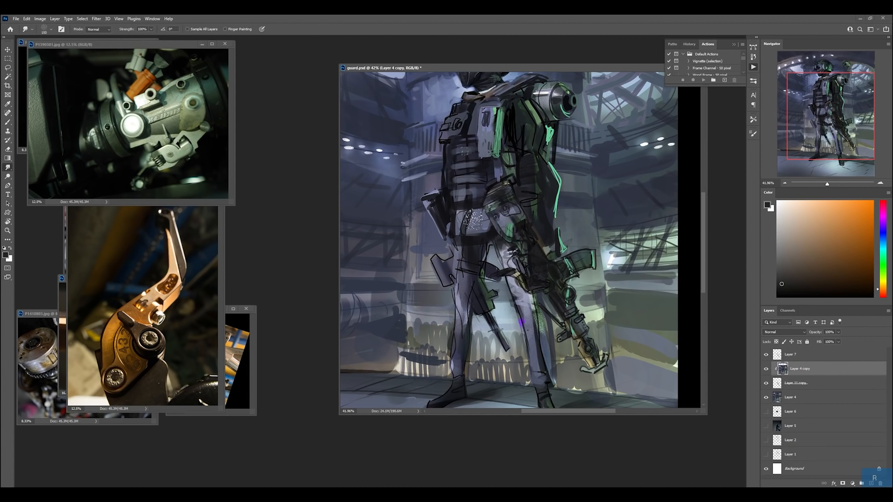
{"action": "left_click_drag", "start_coordinate": [820, 332], "coordinate": [811, 332]}
{"action": "key", "text": "ctrl+e"}
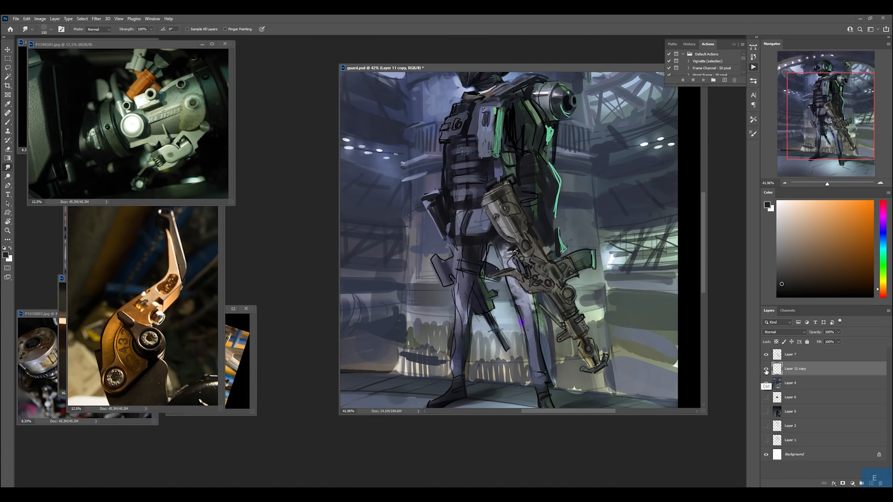
Step: Paint rim light on the rifle's magazine and stock with sampled green on a new layer above Layer 7
{"action": "left_click", "coordinate": [791, 355]}
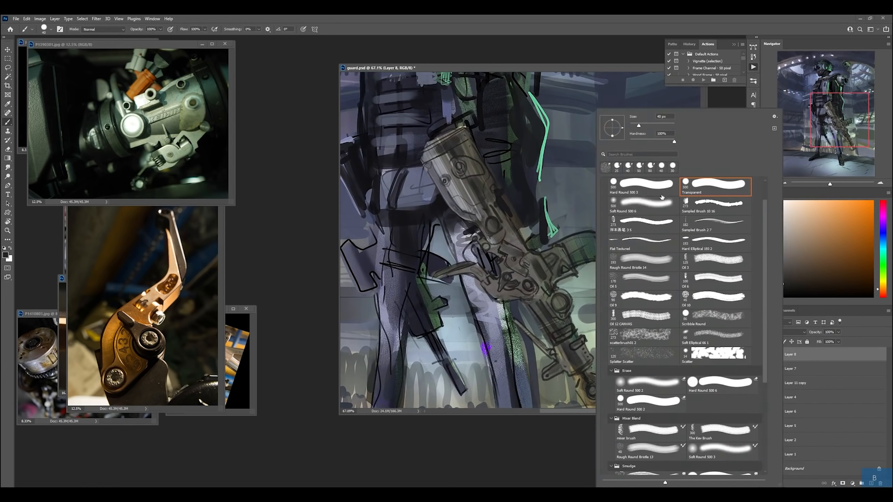
{"action": "left_click_drag", "start_coordinate": [560, 264], "coordinate": [571, 278]}
{"action": "left_click_drag", "start_coordinate": [559, 245], "coordinate": [595, 234]}
{"action": "left_click_drag", "start_coordinate": [597, 234], "coordinate": [604, 262]}
{"action": "left_click", "coordinate": [598, 246], "text": "alt"}
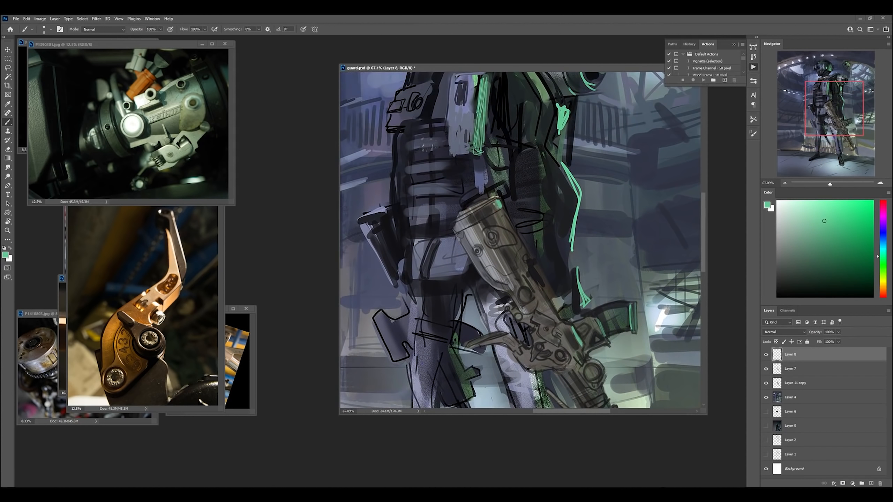
{"action": "left_click_drag", "start_coordinate": [499, 201], "coordinate": [493, 211]}
{"action": "left_click_drag", "start_coordinate": [497, 227], "coordinate": [517, 243]}
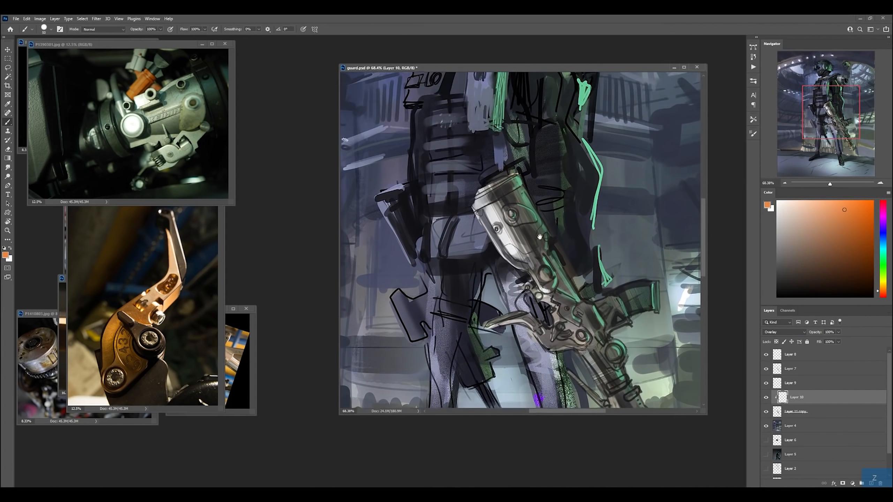
Step: Try Multiply and neighbouring blending modes on the orange layer clipped to the rifle
{"action": "left_click", "coordinate": [784, 332]}
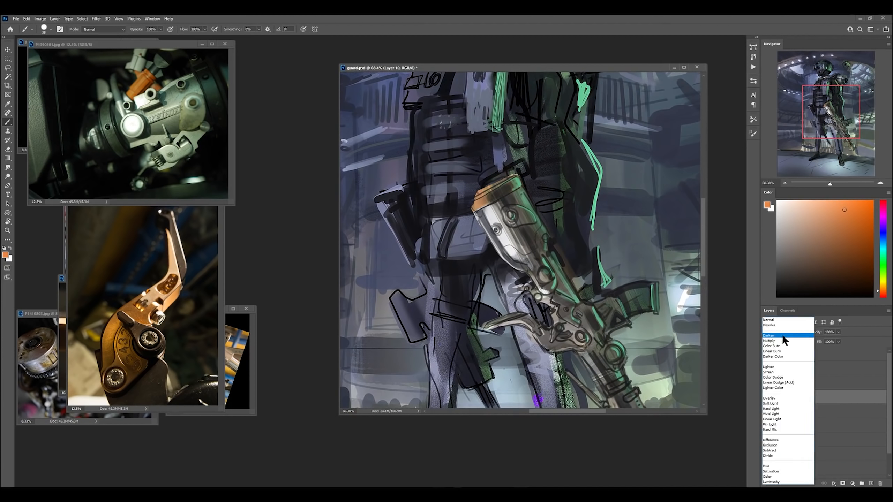
{"action": "left_click", "coordinate": [783, 340]}
{"action": "scroll", "coordinate": [557, 246], "scroll_direction": "down", "scroll_amount": 3}
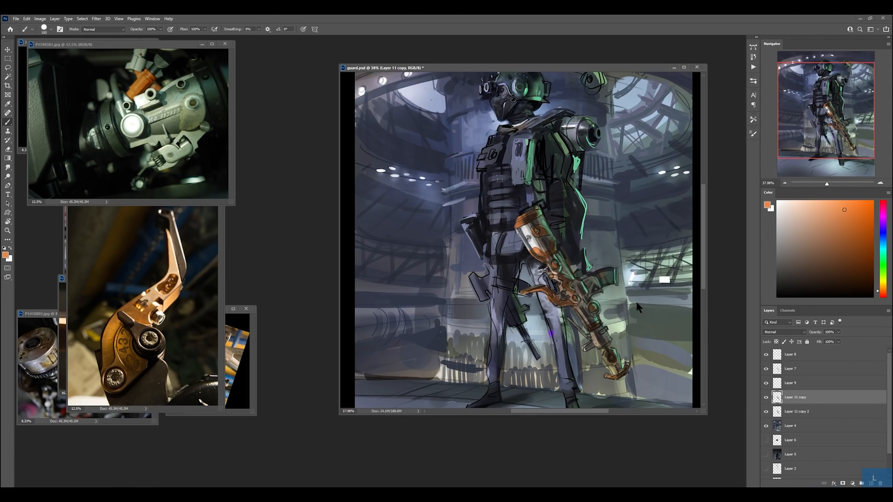
Step: Brighten the Layer 11 copy of the rifle with Levels and hide it behind a black mask
{"action": "key", "text": "ctrl+l"}
{"action": "key", "text": "Return"}
{"action": "left_click", "coordinate": [842, 483], "text": "alt"}
Step: Paint on the mask to bring back bright highlights along the rifle's stock, receiver and barrel
{"action": "left_click_drag", "start_coordinate": [587, 312], "coordinate": [619, 313]}
{"action": "left_click_drag", "start_coordinate": [554, 193], "coordinate": [567, 191]}
{"action": "left_click_drag", "start_coordinate": [559, 160], "coordinate": [520, 237]}
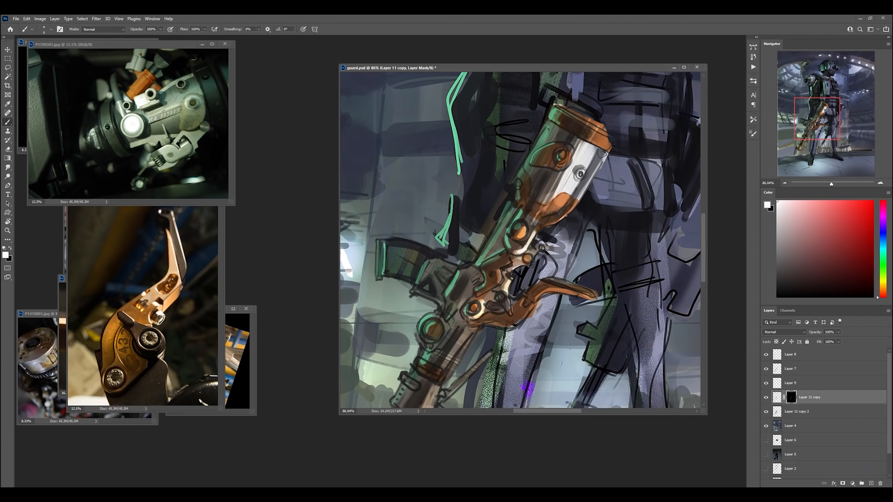
{"action": "key", "text": "z"}
{"action": "left_click_drag", "start_coordinate": [567, 216], "coordinate": [511, 245]}
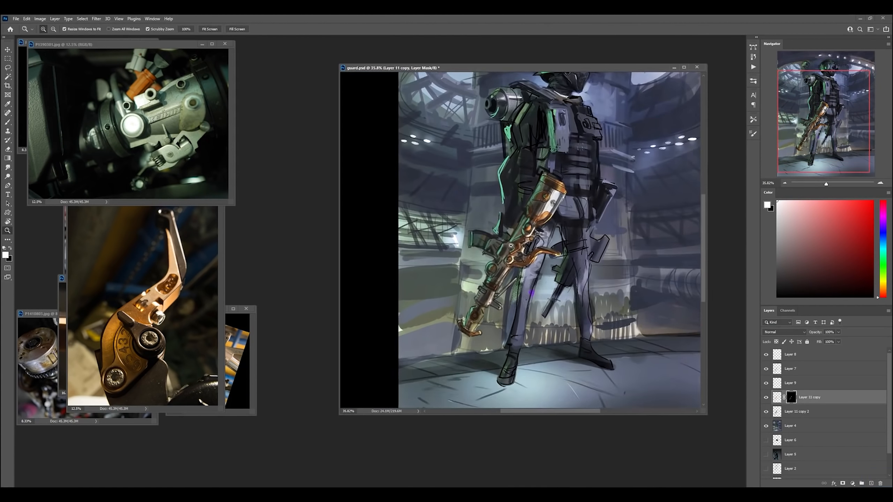
{"action": "left_click_drag", "start_coordinate": [527, 198], "coordinate": [576, 198]}
{"action": "key", "text": "b"}
{"action": "key", "text": "x"}
{"action": "key", "text": "z"}
Step: Merge the rifle layers up to Layer 8 into a single layer
{"action": "key", "text": "ctrl+e"}
{"action": "left_click", "coordinate": [809, 354], "text": "shift"}
{"action": "key", "text": "ctrl+e"}
{"action": "key", "text": "e"}
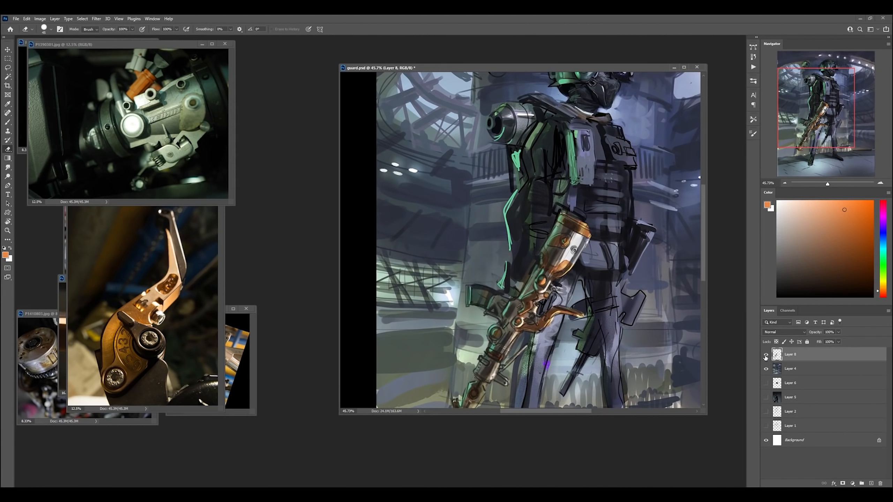
Step: Paint orange-brown accents on the helmet's round earpiece and trim on a new layer above Layer 4
{"action": "left_click", "coordinate": [809, 369]}
{"action": "left_click", "coordinate": [871, 484]}
{"action": "key", "text": "b"}
{"action": "key", "text": "z"}
{"action": "left_click_drag", "start_coordinate": [576, 176], "coordinate": [626, 175]}
{"action": "key", "text": "b"}
{"action": "left_click_drag", "start_coordinate": [569, 212], "coordinate": [595, 216]}
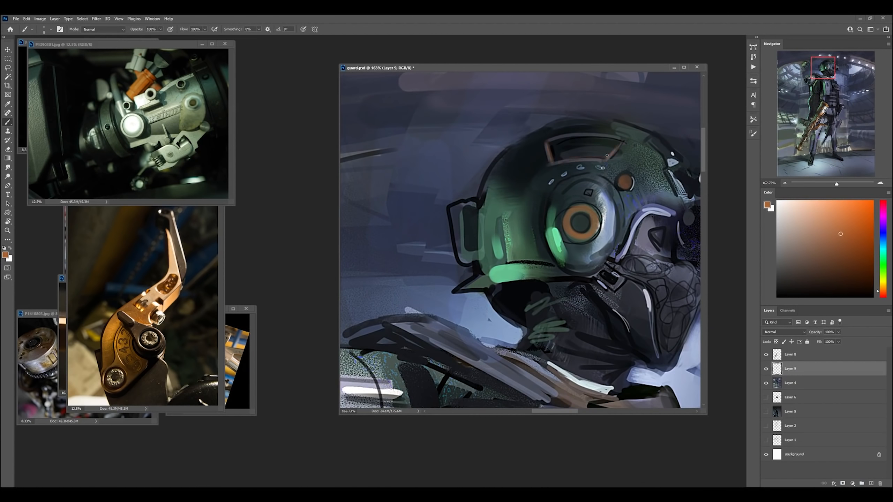
Step: Add brighter orange accents to the soldier's goggles and mask
{"action": "key", "text": "z"}
{"action": "mouse_move", "coordinate": [576, 175]}
{"action": "left_mouse_down"}
{"action": "mouse_move", "coordinate": [612, 176]}
{"action": "mouse_move", "coordinate": [568, 214]}
{"action": "left_mouse_up"}
{"action": "key", "text": "b"}
{"action": "left_click_drag", "start_coordinate": [606, 201], "coordinate": [607, 225]}
{"action": "left_click_drag", "start_coordinate": [453, 181], "coordinate": [469, 197]}
{"action": "key", "text": "z"}
{"action": "left_click_drag", "start_coordinate": [583, 211], "coordinate": [553, 222]}
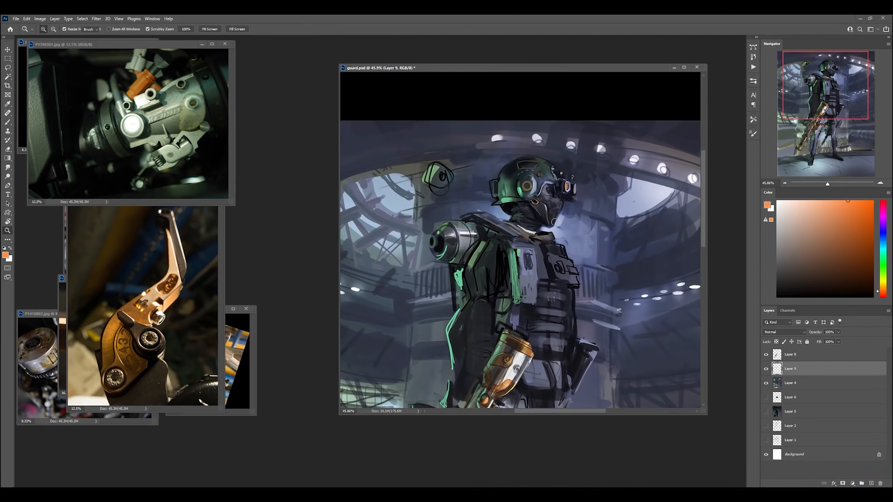
Step: Paint an orange accent on the end of the shoulder-mounted cylinder
{"action": "key", "text": "b"}
{"action": "left_click_drag", "start_coordinate": [432, 239], "coordinate": [433, 244]}
{"action": "key", "text": "z"}
{"action": "left_click_drag", "start_coordinate": [492, 256], "coordinate": [464, 259]}
{"action": "key", "text": "b"}
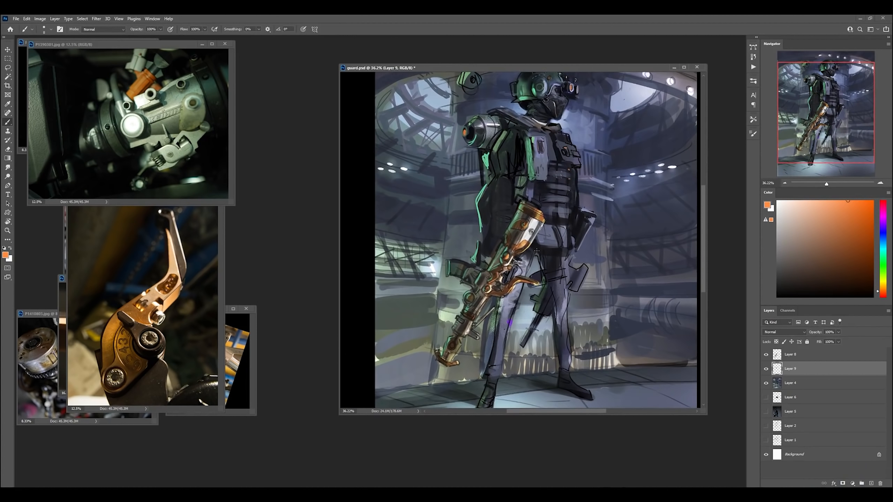
Step: Merge the orange accent layer into Layer 4
{"action": "left_click_drag", "start_coordinate": [541, 261], "coordinate": [542, 225]}
{"action": "key", "text": "ctrl+e"}
{"action": "left_click", "coordinate": [777, 354]}
{"action": "key", "text": "ctrl+e"}
Step: Smudge the purple mark on the thigh beside the rifle along the leg, redoing the first stroke with a smaller brush
{"action": "key", "text": "r"}
{"action": "left_click_drag", "start_coordinate": [484, 313], "coordinate": [489, 288]}
{"action": "key", "text": "ctrl+z"}
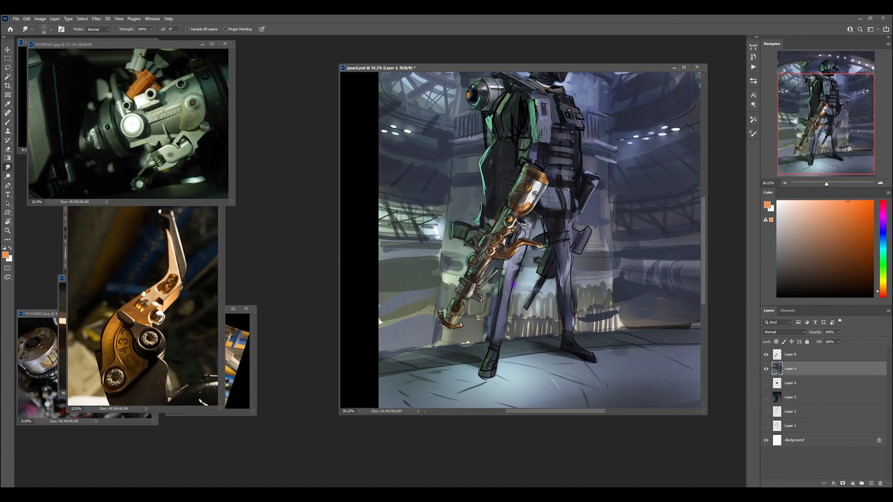
{"action": "left_click_drag", "start_coordinate": [514, 286], "coordinate": [518, 268]}
{"action": "key", "text": "["}
{"action": "left_click_drag", "start_coordinate": [565, 139], "coordinate": [540, 209]}
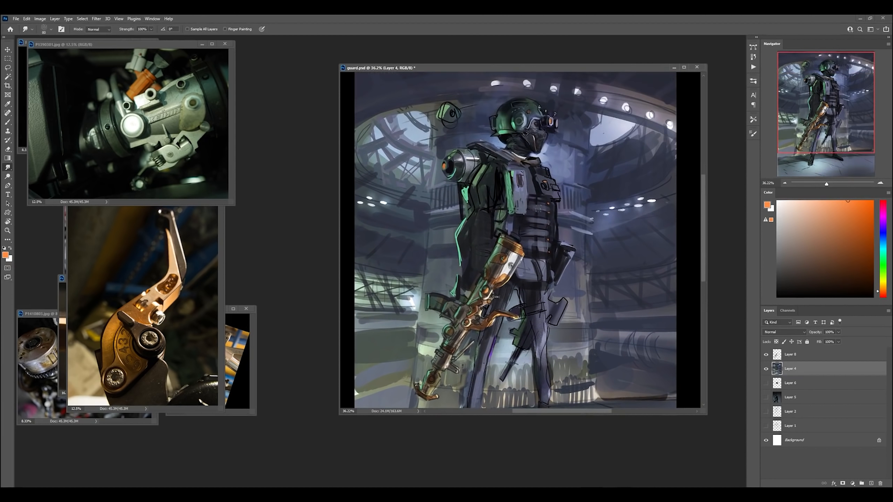
{"action": "mouse_move", "coordinate": [520, 317]}
{"action": "left_mouse_down"}
{"action": "mouse_move", "coordinate": [513, 221]}
{"action": "mouse_move", "coordinate": [518, 293]}
{"action": "left_mouse_up"}
Step: Duplicate the rifle layer and darken the upper one with Levels at output white 158, hidden behind a black mask
{"action": "key", "text": "ctrl+j"}
{"action": "key", "text": "ctrl+l"}
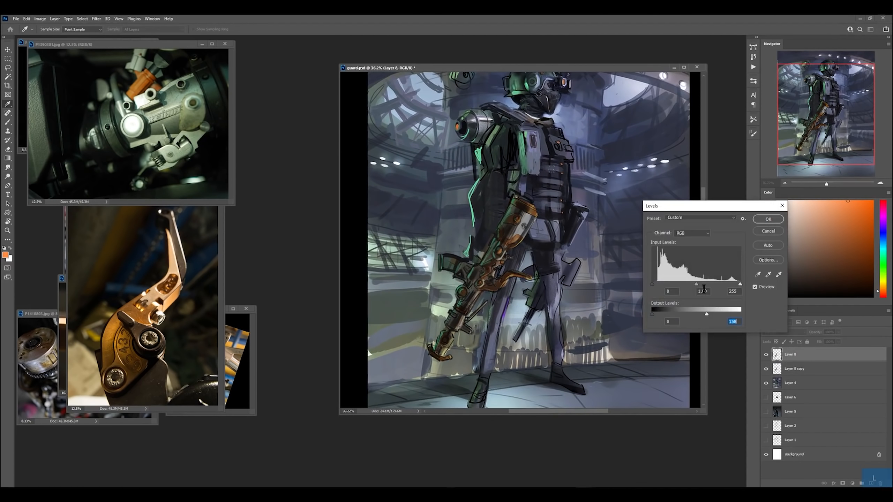
{"action": "left_click", "coordinate": [843, 483], "text": "alt"}
Step: Paint on the mask with another brush to darken parts of the rifle's stock, receiver and barrel
{"action": "key", "text": "b"}
{"action": "right_click", "coordinate": [511, 211]}
{"action": "left_click", "coordinate": [610, 185]}
{"action": "left_click_drag", "start_coordinate": [513, 222], "coordinate": [491, 260]}
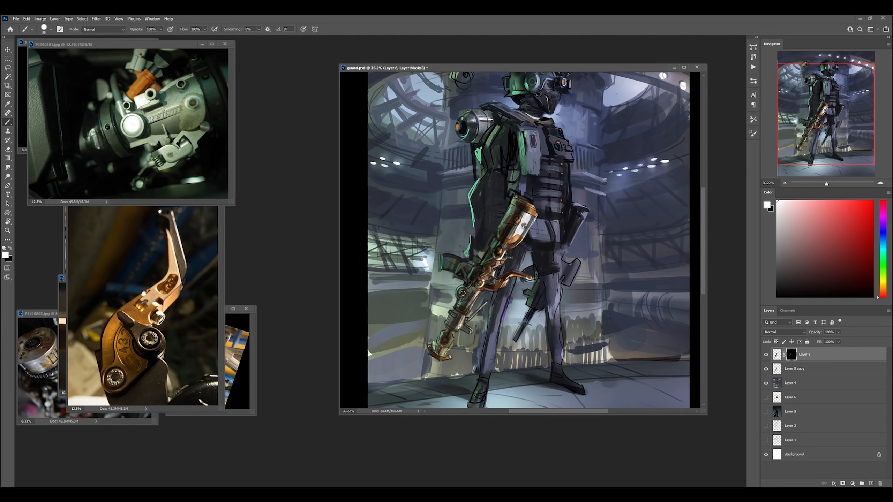
{"action": "left_click_drag", "start_coordinate": [462, 293], "coordinate": [439, 349]}
{"action": "left_click_drag", "start_coordinate": [542, 235], "coordinate": [455, 379]}
Step: Flip the canvas horizontally, choose another brush, and merge the darkened layer into the rifle copy
{"action": "key", "text": "ctrl+shift+h"}
{"action": "right_click", "coordinate": [545, 266]}
{"action": "left_click", "coordinate": [619, 400]}
{"action": "key", "text": "ctrl+e"}
Step: Repaint the stock's lower orange panel with sampled tones and merge the rifle into Layer 4
{"action": "left_click_drag", "start_coordinate": [510, 211], "coordinate": [580, 228]}
{"action": "left_click", "coordinate": [501, 266], "text": "alt"}
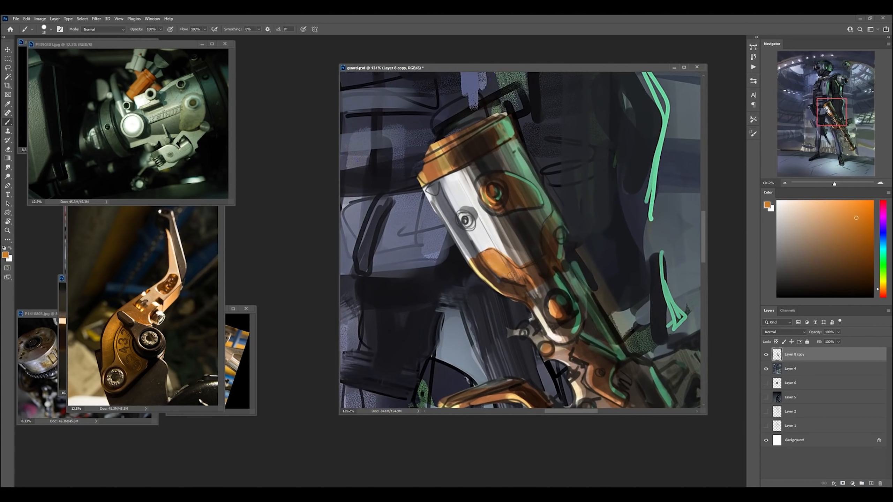
{"action": "left_click", "coordinate": [535, 294], "text": "alt"}
{"action": "mouse_move", "coordinate": [510, 275]}
{"action": "left_mouse_down"}
{"action": "mouse_move", "coordinate": [533, 285]}
{"action": "mouse_move", "coordinate": [540, 306]}
{"action": "left_mouse_up"}
{"action": "left_click", "coordinate": [533, 278], "text": "alt"}
{"action": "left_click", "coordinate": [487, 268], "text": "alt"}
{"action": "mouse_move", "coordinate": [490, 249]}
{"action": "left_mouse_down"}
{"action": "mouse_move", "coordinate": [471, 260]}
{"action": "mouse_move", "coordinate": [538, 190]}
{"action": "mouse_move", "coordinate": [527, 260]}
{"action": "mouse_move", "coordinate": [500, 269]}
{"action": "left_mouse_up"}
{"action": "key", "text": "ctrl+e"}
Step: Refine the stock's round bolt and orange surround with sampled tones and a different brush
{"action": "key", "text": "shift+b"}
{"action": "key", "text": "shift+b"}
{"action": "right_click", "coordinate": [521, 259]}
{"action": "left_click", "coordinate": [597, 395]}
{"action": "left_click", "coordinate": [482, 290], "text": "alt"}
{"action": "left_click", "coordinate": [503, 261], "text": "alt"}
{"action": "left_click", "coordinate": [528, 247], "text": "alt"}
{"action": "mouse_move", "coordinate": [525, 253]}
{"action": "left_mouse_down"}
{"action": "mouse_move", "coordinate": [535, 270]}
{"action": "mouse_move", "coordinate": [521, 246]}
{"action": "left_mouse_up"}
{"action": "left_click_drag", "start_coordinate": [536, 284], "coordinate": [544, 327]}
{"action": "mouse_move", "coordinate": [541, 260]}
{"action": "left_mouse_down"}
{"action": "mouse_move", "coordinate": [492, 260]}
{"action": "mouse_move", "coordinate": [580, 246]}
{"action": "left_mouse_up"}
{"action": "left_click", "coordinate": [525, 260], "text": "alt"}
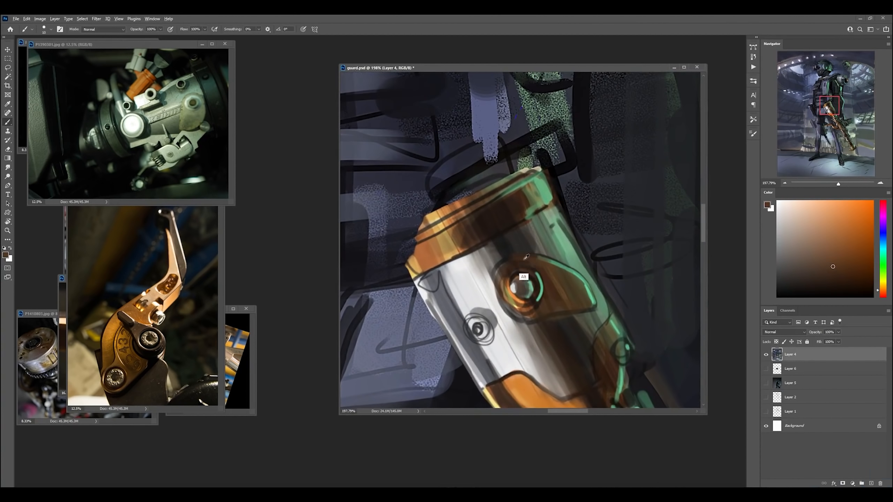
Step: Repaint the ring around the stock's bolt with sampled orange and brown using a slightly larger brush
{"action": "key", "text": "]"}
{"action": "left_click", "coordinate": [508, 295], "text": "alt"}
{"action": "left_click_drag", "start_coordinate": [496, 271], "coordinate": [497, 304]}
{"action": "left_click", "coordinate": [515, 307], "text": "alt"}
{"action": "left_click", "coordinate": [591, 373], "text": "alt"}
Step: Darken the panel beside the bolt and the stock's end cap with sampled brown and a much larger brush
{"action": "key", "text": "bracketright"}
{"action": "key", "text": "bracketright"}
{"action": "key", "text": "bracketright"}
{"action": "key", "text": "bracketright"}
{"action": "key", "text": "bracketright"}
{"action": "left_click_drag", "start_coordinate": [557, 276], "coordinate": [579, 303]}
{"action": "left_click_drag", "start_coordinate": [531, 197], "coordinate": [461, 236]}
{"action": "left_click", "coordinate": [460, 233], "text": "alt"}
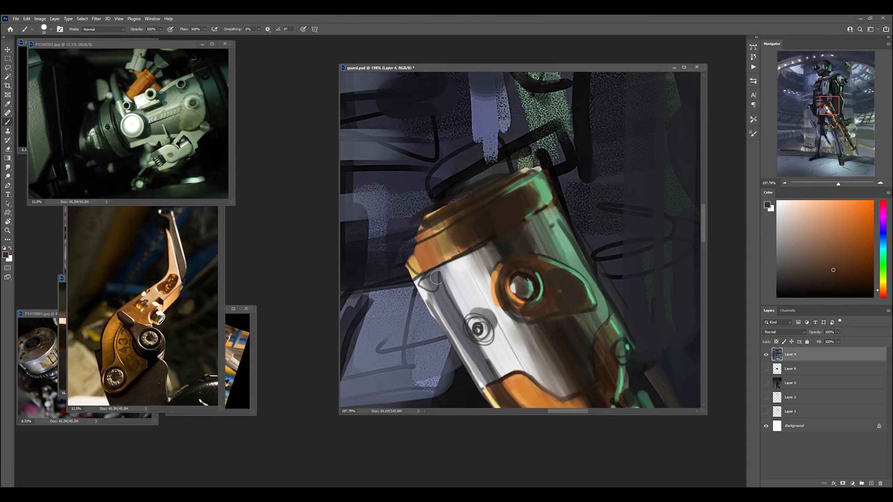
Step: Cover the rough marks around the rifle stock's end cap with sampled dark tones and increase the brush size considerably
{"action": "left_click_drag", "start_coordinate": [524, 287], "coordinate": [528, 261]}
{"action": "left_click", "coordinate": [440, 218], "text": "alt"}
{"action": "left_click_drag", "start_coordinate": [408, 223], "coordinate": [430, 213]}
{"action": "left_click_drag", "start_coordinate": [498, 304], "coordinate": [476, 304]}
{"action": "key", "text": "b"}
{"action": "left_click_drag", "start_coordinate": [466, 239], "coordinate": [533, 197]}
{"action": "left_click_drag", "start_coordinate": [516, 320], "coordinate": [492, 321]}
{"action": "key", "text": "bracketright"}
{"action": "key", "text": "bracketright"}
{"action": "key", "text": "bracketright"}
{"action": "key", "text": "bracketright"}
{"action": "key", "text": "bracketright"}
{"action": "key", "text": "bracketright"}
{"action": "key", "text": "bracketright"}
{"action": "key", "text": "bracketright"}
{"action": "key", "text": "bracketright"}
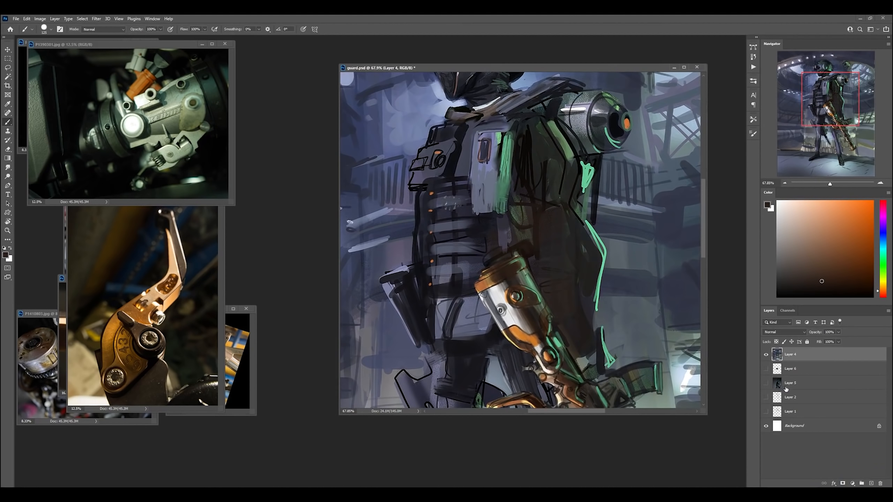
Step: Copy the soldier reference photo from Layer 5 into a new document
{"action": "left_click", "coordinate": [787, 389]}
{"action": "left_click", "coordinate": [790, 354]}
{"action": "key", "text": "ctrl+n"}
{"action": "key", "text": "ctrl+v"}
{"action": "left_click_drag", "start_coordinate": [183, 299], "coordinate": [225, 299]}
Step: Add a new layer above Layer 4 and darken the soldier's sleeve with a sampled tone
{"action": "key", "text": "ctrl+alt+shift+n"}
{"action": "left_click", "coordinate": [576, 256], "text": "alt"}
{"action": "mouse_move", "coordinate": [603, 296]}
{"action": "left_mouse_down"}
{"action": "mouse_move", "coordinate": [569, 324]}
{"action": "mouse_move", "coordinate": [566, 314]}
{"action": "left_mouse_up"}
{"action": "mouse_move", "coordinate": [523, 232]}
{"action": "left_mouse_down"}
{"action": "mouse_move", "coordinate": [525, 261]}
{"action": "mouse_move", "coordinate": [510, 264]}
{"action": "mouse_move", "coordinate": [563, 246]}
{"action": "left_mouse_up"}
Step: Arrange the soldier reference photo beside an enlarged painting window
{"action": "key", "text": "f"}
{"action": "left_click", "coordinate": [192, 234]}
{"action": "key", "text": "f"}
{"action": "left_click_drag", "start_coordinate": [191, 234], "coordinate": [318, 304]}
{"action": "left_click_drag", "start_coordinate": [223, 274], "coordinate": [197, 274]}
{"action": "left_click", "coordinate": [527, 246]}
{"action": "key", "text": "ctrl+plus"}
Step: Block in the sleeve's dark folds with sampled tones and a larger brush, following the reference photo
{"action": "left_click", "coordinate": [492, 198], "text": "alt"}
{"action": "key", "text": "bracketright"}
{"action": "key", "text": "bracketright"}
{"action": "key", "text": "bracketright"}
{"action": "key", "text": "bracketright"}
{"action": "left_click_drag", "start_coordinate": [494, 227], "coordinate": [523, 233]}
{"action": "mouse_move", "coordinate": [492, 252]}
{"action": "left_mouse_down"}
{"action": "mouse_move", "coordinate": [515, 242]}
{"action": "mouse_move", "coordinate": [505, 281]}
{"action": "left_mouse_up"}
{"action": "left_click", "coordinate": [485, 248], "text": "alt"}
{"action": "left_click_drag", "start_coordinate": [500, 263], "coordinate": [486, 274]}
{"action": "mouse_move", "coordinate": [486, 273]}
{"action": "left_mouse_down"}
{"action": "mouse_move", "coordinate": [489, 286]}
{"action": "mouse_move", "coordinate": [511, 282]}
{"action": "left_mouse_up"}
{"action": "left_click", "coordinate": [502, 271], "text": "alt"}
{"action": "left_click_drag", "start_coordinate": [516, 263], "coordinate": [506, 287]}
{"action": "key", "text": "bracketright"}
{"action": "key", "text": "bracketright"}
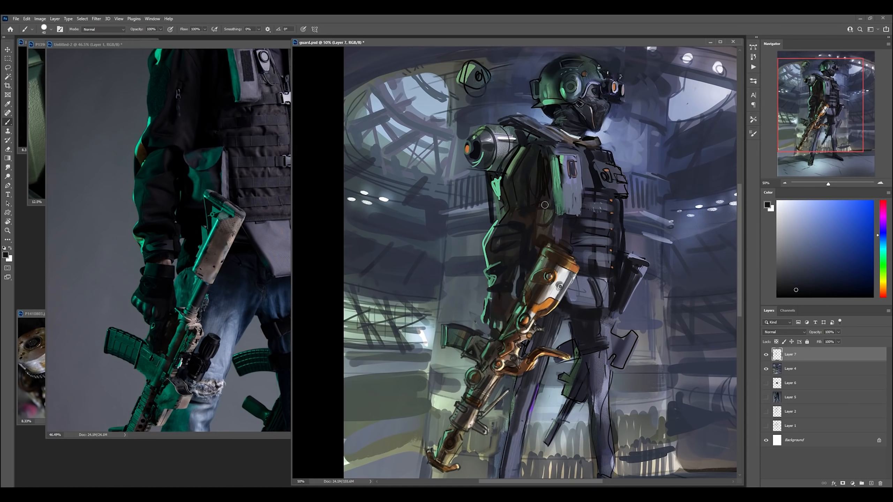
Step: Shade the upper arm beside the chest panel with sampled near-black tones
{"action": "left_click", "coordinate": [557, 201], "text": "alt"}
{"action": "mouse_move", "coordinate": [531, 215]}
{"action": "left_mouse_down"}
{"action": "mouse_move", "coordinate": [551, 223]}
{"action": "mouse_move", "coordinate": [559, 244]}
{"action": "mouse_move", "coordinate": [538, 229]}
{"action": "left_mouse_up"}
{"action": "left_click", "coordinate": [560, 225], "text": "alt"}
{"action": "left_click", "coordinate": [548, 233], "text": "alt"}
{"action": "key", "text": "z"}
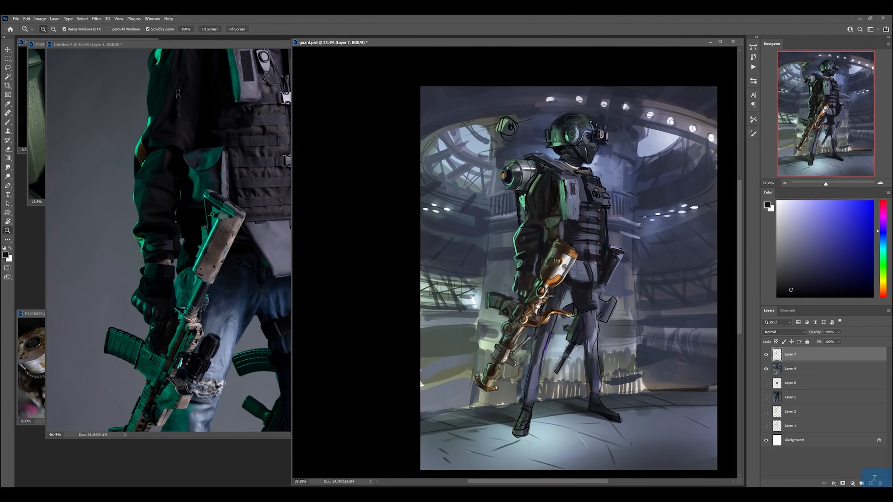
Step: Darken the vest's side and shoulder area with sampled blue-black tones
{"action": "left_click_drag", "start_coordinate": [538, 306], "coordinate": [539, 294]}
{"action": "key", "text": "b"}
{"action": "left_click_drag", "start_coordinate": [579, 192], "coordinate": [574, 206]}
{"action": "left_click", "coordinate": [580, 240], "text": "alt"}
{"action": "mouse_move", "coordinate": [581, 170]}
{"action": "left_mouse_down"}
{"action": "mouse_move", "coordinate": [585, 189]}
{"action": "mouse_move", "coordinate": [568, 215]}
{"action": "left_mouse_up"}
{"action": "left_click", "coordinate": [574, 190], "text": "alt"}
{"action": "left_click", "coordinate": [516, 221], "text": "alt"}
Step: Deepen the shadow on the shoulder and upper arm with the sampled dark tone
{"action": "key", "text": "z"}
{"action": "left_click_drag", "start_coordinate": [516, 159], "coordinate": [489, 160]}
{"action": "left_click_drag", "start_coordinate": [499, 228], "coordinate": [524, 228]}
{"action": "key", "text": "b"}
{"action": "left_click_drag", "start_coordinate": [528, 161], "coordinate": [516, 154]}
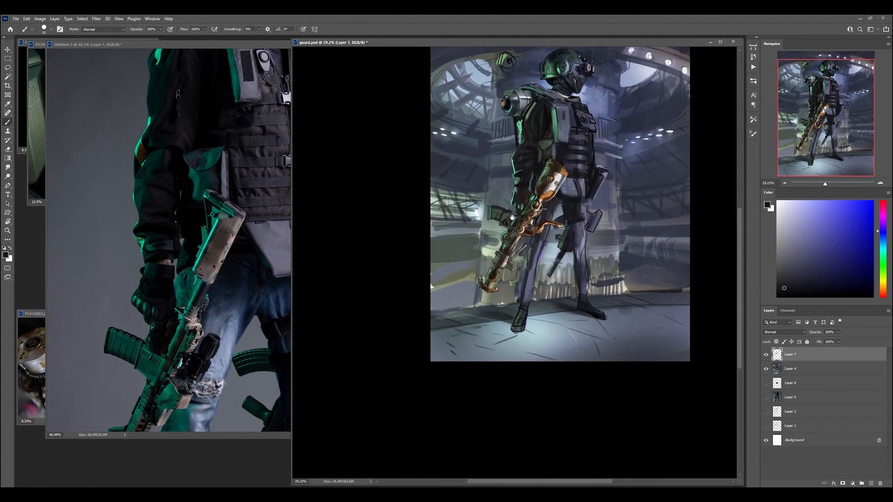
Step: Paint the waist, hips and far leg with sampled dark tones and merge the work into Layer 4
{"action": "left_click", "coordinate": [525, 263], "text": "alt"}
{"action": "left_click_drag", "start_coordinate": [569, 223], "coordinate": [582, 296]}
{"action": "left_click", "coordinate": [577, 192], "text": "alt"}
{"action": "mouse_move", "coordinate": [583, 177]}
{"action": "left_mouse_down"}
{"action": "mouse_move", "coordinate": [567, 198]}
{"action": "mouse_move", "coordinate": [591, 173]}
{"action": "left_mouse_up"}
{"action": "key", "text": "z"}
{"action": "key", "text": "b"}
{"action": "left_click_drag", "start_coordinate": [573, 207], "coordinate": [564, 194]}
{"action": "left_click", "coordinate": [473, 254], "text": "alt"}
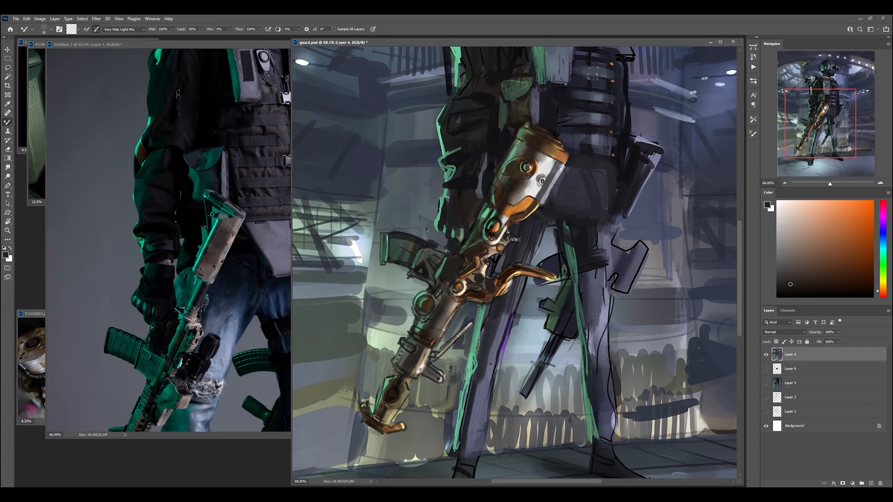
Step: Paint an orange highlight along the stock's end cap on a new layer, refine the surrounding darks and merge into Layer 4
{"action": "left_click_drag", "start_coordinate": [478, 254], "coordinate": [465, 254]}
{"action": "key", "text": "ctrl+alt+f"}
{"action": "left_click_drag", "start_coordinate": [509, 208], "coordinate": [545, 208]}
{"action": "key", "text": "b"}
{"action": "left_click", "coordinate": [492, 214], "text": "alt"}
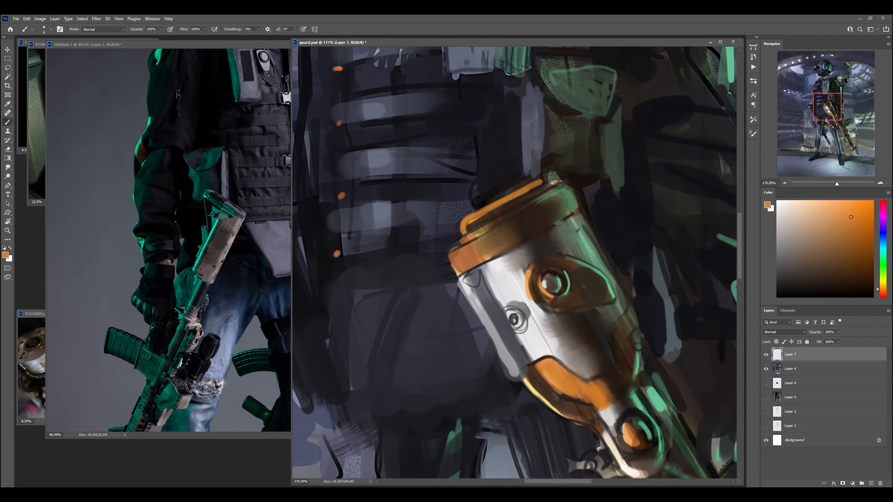
{"action": "key", "text": "z"}
{"action": "mouse_move", "coordinate": [594, 225]}
{"action": "left_mouse_down"}
{"action": "mouse_move", "coordinate": [548, 225]}
{"action": "mouse_move", "coordinate": [606, 232]}
{"action": "mouse_move", "coordinate": [632, 253]}
{"action": "left_mouse_up"}
{"action": "key", "text": "b"}
{"action": "left_click", "coordinate": [613, 267], "text": "alt"}
{"action": "left_click_drag", "start_coordinate": [613, 259], "coordinate": [613, 301]}
{"action": "left_click", "coordinate": [506, 282], "text": "alt"}
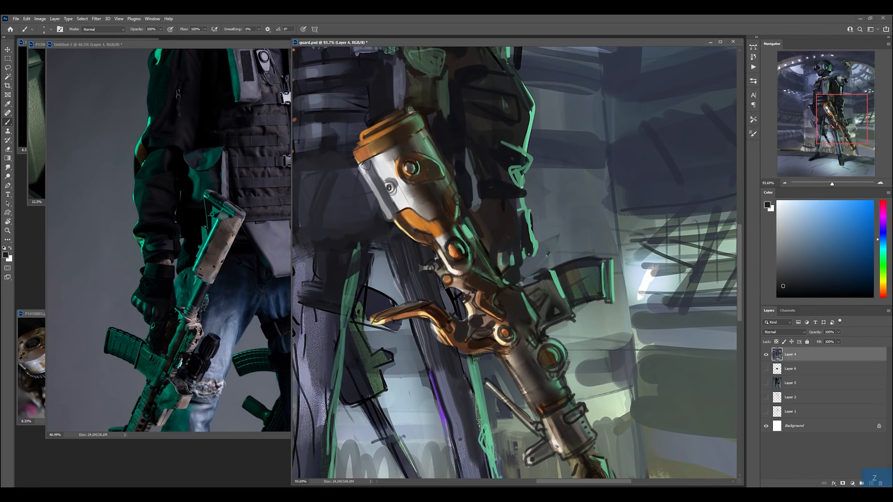
Step: Add orange accents to the chest panel and thin orange lines across the vest's ribs
{"action": "key", "text": "z"}
{"action": "mouse_move", "coordinate": [560, 240]}
{"action": "left_mouse_down"}
{"action": "mouse_move", "coordinate": [520, 240]}
{"action": "mouse_move", "coordinate": [540, 294]}
{"action": "left_mouse_up"}
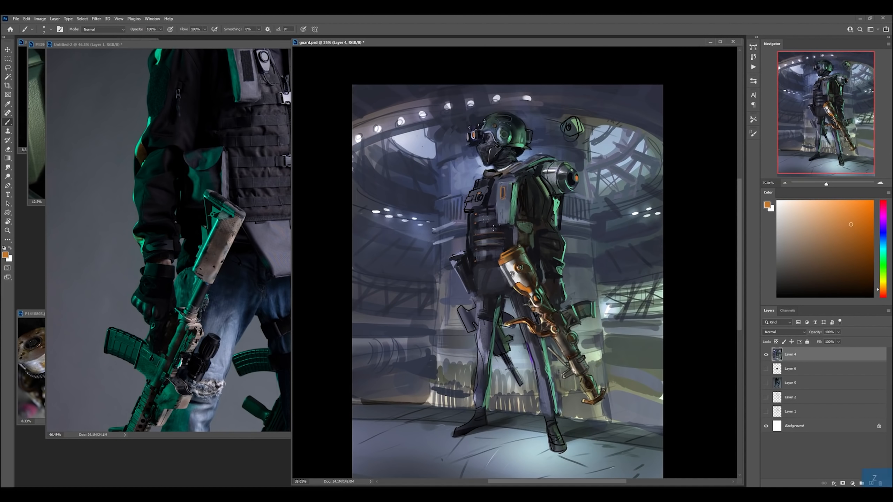
{"action": "key", "text": "z"}
{"action": "left_click_drag", "start_coordinate": [590, 401], "coordinate": [633, 401]}
{"action": "key", "text": "b"}
{"action": "left_click", "coordinate": [503, 261], "text": "alt"}
{"action": "left_click", "coordinate": [496, 274], "text": "alt"}
{"action": "key", "text": "z"}
{"action": "left_click_drag", "start_coordinate": [561, 303], "coordinate": [527, 302]}
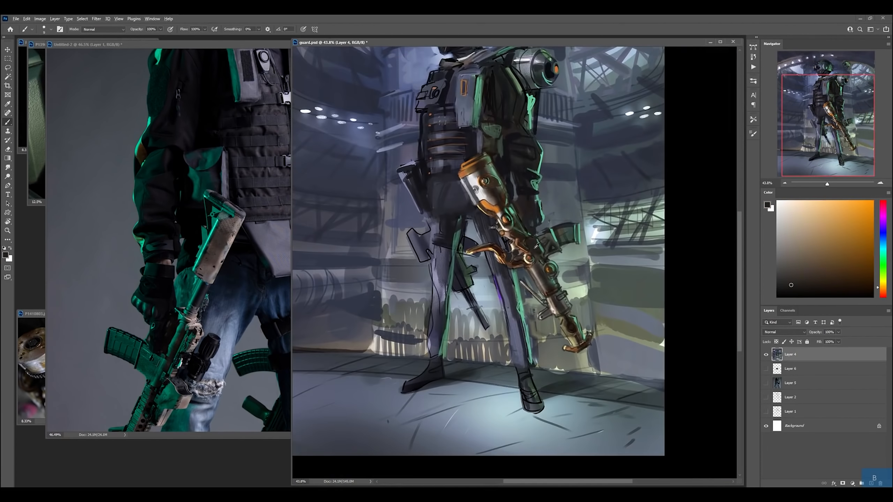
Step: Choose a different brush and shade the upper arm with sampled near-black tones on a new layer
{"action": "left_click_drag", "start_coordinate": [537, 246], "coordinate": [543, 308]}
{"action": "right_click", "coordinate": [529, 246]}
{"action": "left_click", "coordinate": [628, 342]}
{"action": "key", "text": "ctrl+alt+shift+n"}
{"action": "left_click", "coordinate": [504, 214], "text": "alt"}
{"action": "left_click", "coordinate": [517, 178], "text": "alt"}
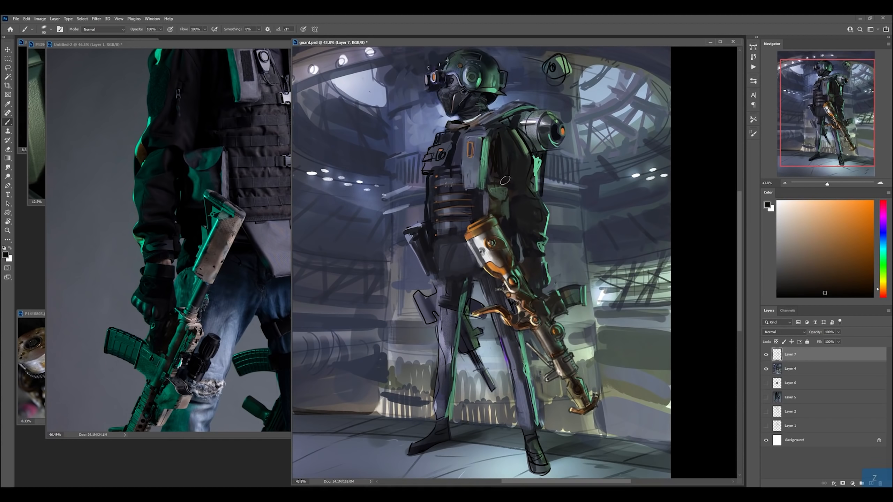
{"action": "left_click", "coordinate": [502, 192], "text": "alt"}
Step: Set Layer 7's blend mode to Color Dodge for a green rim-light glow
{"action": "key", "text": "z"}
{"action": "left_click_drag", "start_coordinate": [521, 197], "coordinate": [499, 197]}
{"action": "left_click_drag", "start_coordinate": [566, 116], "coordinate": [605, 116]}
{"action": "left_click", "coordinate": [785, 332]}
{"action": "mouse_move", "coordinate": [526, 249]}
{"action": "left_mouse_down"}
{"action": "mouse_move", "coordinate": [489, 249]}
{"action": "mouse_move", "coordinate": [563, 262]}
{"action": "left_mouse_up"}
{"action": "left_click", "coordinate": [779, 374]}
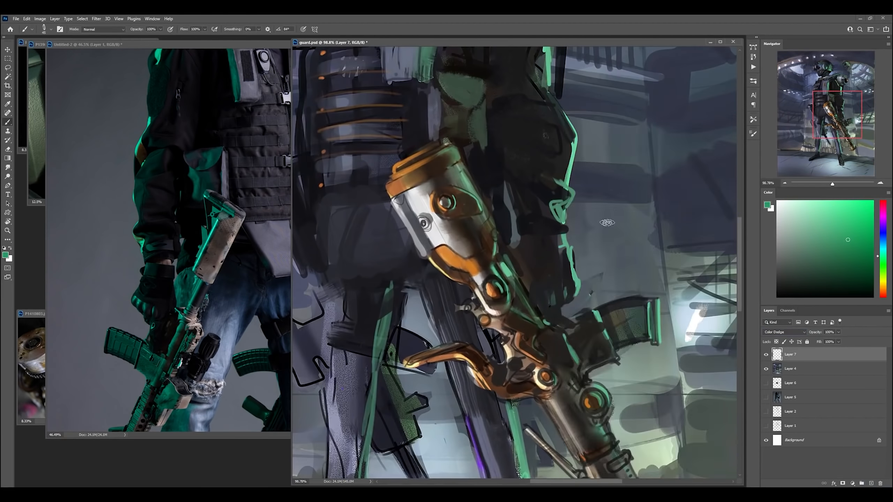
Step: Paint green glow along the sleeve and chest panel edges with a smaller brush and merge it into Layer 4
{"action": "scroll", "coordinate": [608, 223], "scroll_direction": "down", "scroll_amount": 4}
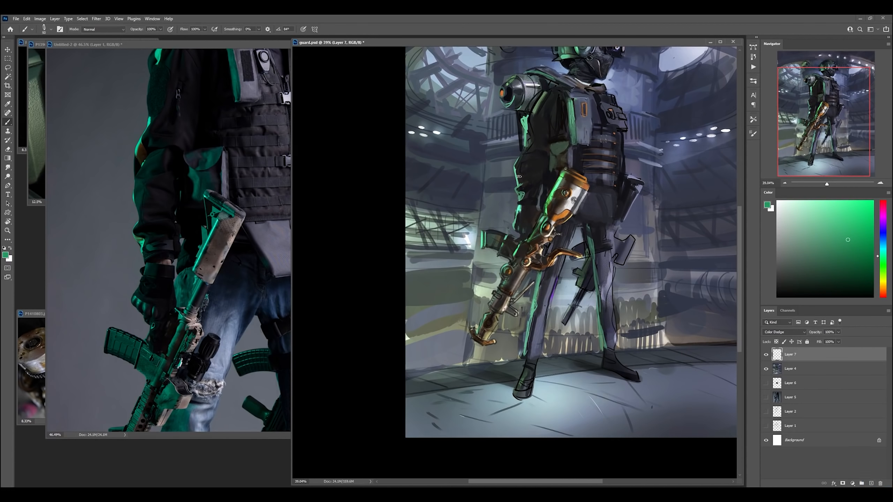
{"action": "left_click_drag", "start_coordinate": [519, 176], "coordinate": [516, 165]}
{"action": "key", "text": "bracketleft"}
{"action": "key", "text": "bracketleft"}
{"action": "key", "text": "bracketleft"}
{"action": "left_click_drag", "start_coordinate": [557, 104], "coordinate": [561, 150]}
{"action": "key", "text": "z"}
{"action": "scroll", "coordinate": [600, 116], "scroll_direction": "down", "scroll_amount": 1}
{"action": "key", "text": "ctrl+e"}
Step: Add a new layer and paint a small orange disc on the floor beside the soldier's front boot
{"action": "key", "text": "ctrl+alt+shift+n"}
{"action": "scroll", "coordinate": [561, 365], "scroll_direction": "up", "scroll_amount": 2}
{"action": "left_click", "coordinate": [533, 303], "text": "alt"}
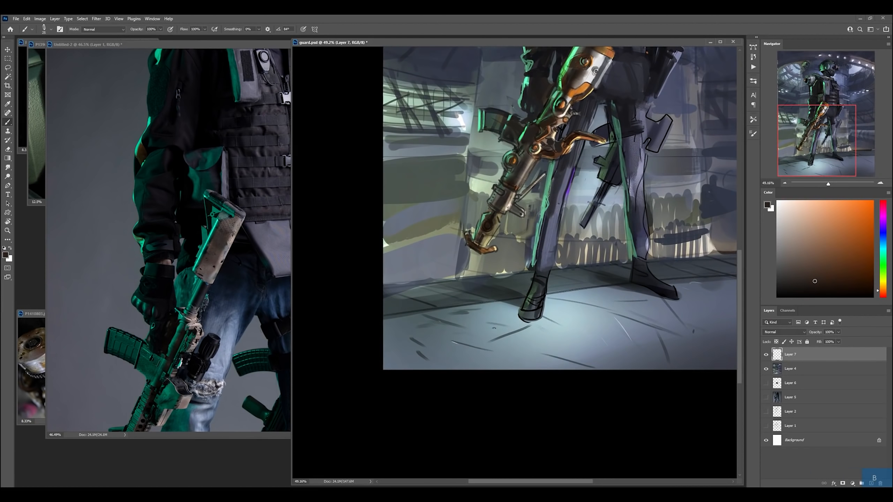
{"action": "left_click", "coordinate": [793, 373]}
{"action": "key", "text": "ctrl+alt+shift+n"}
{"action": "scroll", "coordinate": [522, 366], "scroll_direction": "down", "scroll_amount": 3}
{"action": "key", "text": "ctrl+e"}
{"action": "left_click", "coordinate": [801, 359]}
{"action": "scroll", "coordinate": [569, 148], "scroll_direction": "up", "scroll_amount": 5}
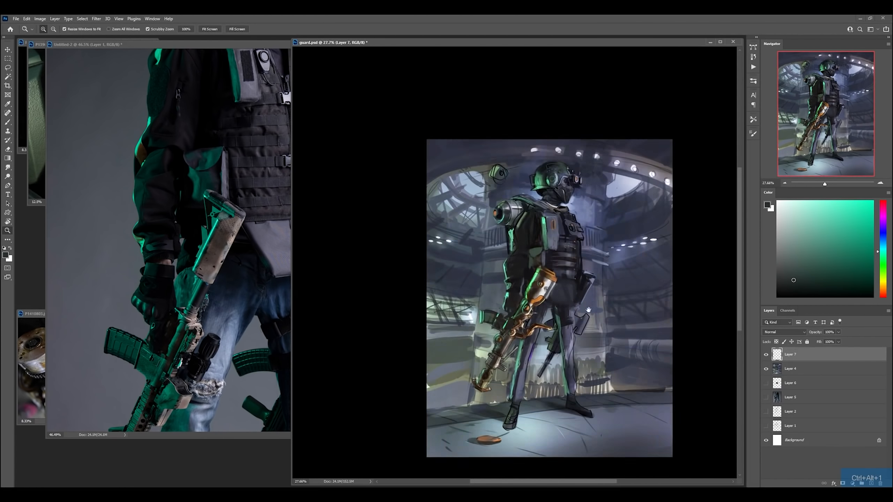
Step: Paint over the edges of the round ceiling lights with sampled ceiling tones to make them smaller
{"action": "left_click_drag", "start_coordinate": [591, 209], "coordinate": [579, 232]}
{"action": "mouse_move", "coordinate": [694, 252]}
{"action": "left_mouse_down"}
{"action": "mouse_move", "coordinate": [606, 239]}
{"action": "mouse_move", "coordinate": [599, 228]}
{"action": "left_mouse_up"}
{"action": "mouse_move", "coordinate": [657, 249]}
{"action": "left_mouse_down"}
{"action": "mouse_move", "coordinate": [559, 206]}
{"action": "mouse_move", "coordinate": [573, 207]}
{"action": "left_mouse_up"}
{"action": "left_click", "coordinate": [577, 197], "text": "alt"}
{"action": "left_click", "coordinate": [605, 215], "text": "alt"}
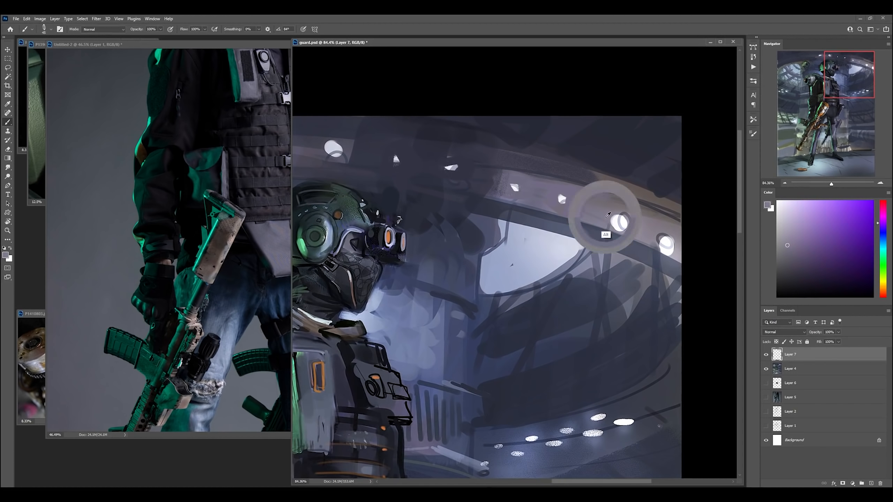
{"action": "mouse_move", "coordinate": [668, 226]}
{"action": "left_mouse_down"}
{"action": "mouse_move", "coordinate": [563, 198]}
{"action": "mouse_move", "coordinate": [533, 217]}
{"action": "left_mouse_up"}
{"action": "key", "text": "z"}
{"action": "scroll", "coordinate": [532, 216], "scroll_direction": "down", "scroll_amount": 1}
{"action": "key", "text": "b"}
{"action": "scroll", "coordinate": [532, 216], "scroll_direction": "down", "scroll_amount": 1}
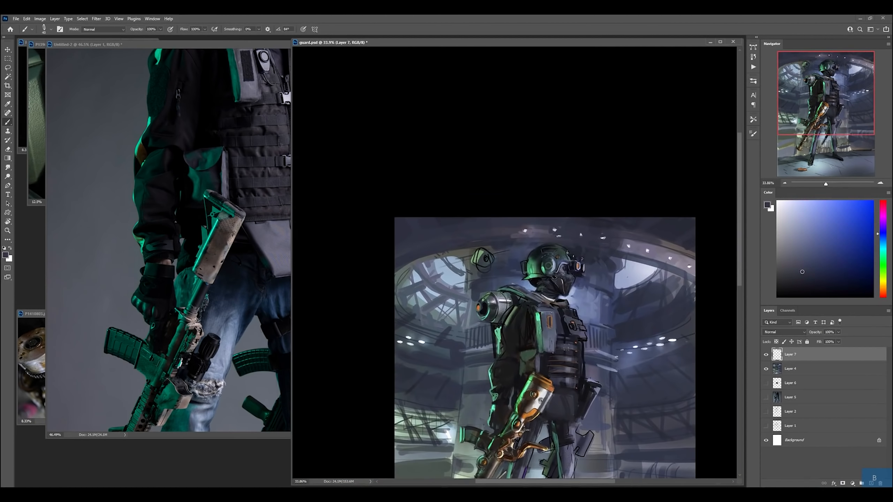
Step: Trim the wall lights behind the soldier with sampled dark blue on a new layer and merge it into Layer 7
{"action": "left_click_drag", "start_coordinate": [685, 317], "coordinate": [720, 317]}
{"action": "key", "text": "ctrl+alt+shift+n"}
{"action": "key", "text": "bracketright"}
{"action": "key", "text": "bracketright"}
{"action": "key", "text": "bracketright"}
{"action": "left_click_drag", "start_coordinate": [547, 302], "coordinate": [559, 299]}
{"action": "left_click", "coordinate": [563, 298], "text": "alt"}
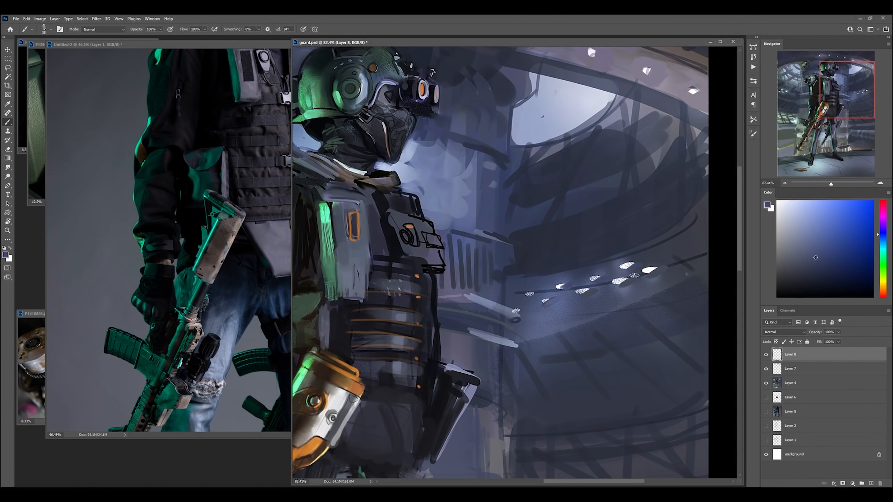
{"action": "left_click", "coordinate": [594, 296], "text": "alt"}
{"action": "key", "text": "bracketright"}
{"action": "key", "text": "bracketright"}
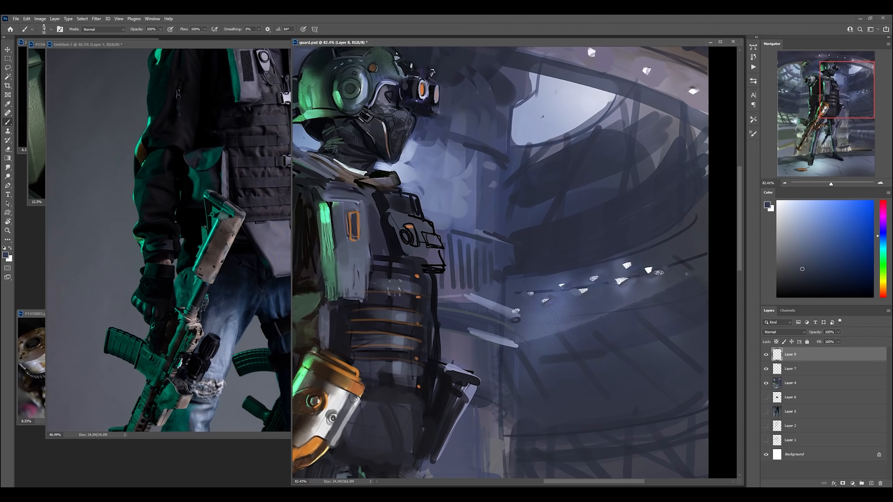
{"action": "left_click", "coordinate": [640, 276], "text": "alt"}
{"action": "scroll", "coordinate": [684, 259], "scroll_direction": "down", "scroll_amount": 3}
{"action": "key", "text": "ctrl+e"}
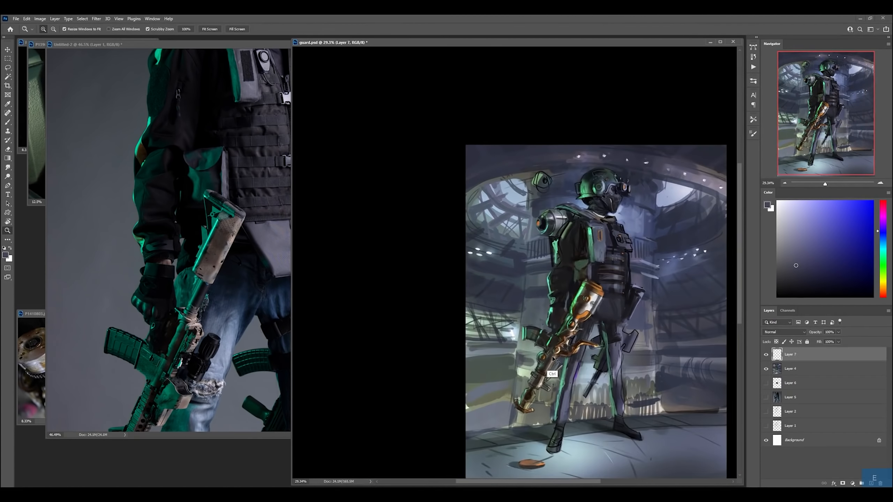
Step: Merge Layer 7 into Layer 4 and repaint the wall lights behind the soldier's back with sampled blue tones
{"action": "key", "text": "ctrl+e"}
{"action": "left_click_drag", "start_coordinate": [487, 267], "coordinate": [538, 267]}
{"action": "left_click", "coordinate": [527, 208], "text": "alt"}
{"action": "mouse_move", "coordinate": [538, 194]}
{"action": "left_mouse_down"}
{"action": "mouse_move", "coordinate": [517, 217]}
{"action": "mouse_move", "coordinate": [499, 206]}
{"action": "left_mouse_up"}
{"action": "left_click", "coordinate": [506, 202], "text": "alt"}
{"action": "left_click_drag", "start_coordinate": [404, 215], "coordinate": [352, 215]}
{"action": "left_click", "coordinate": [649, 208], "text": "alt"}
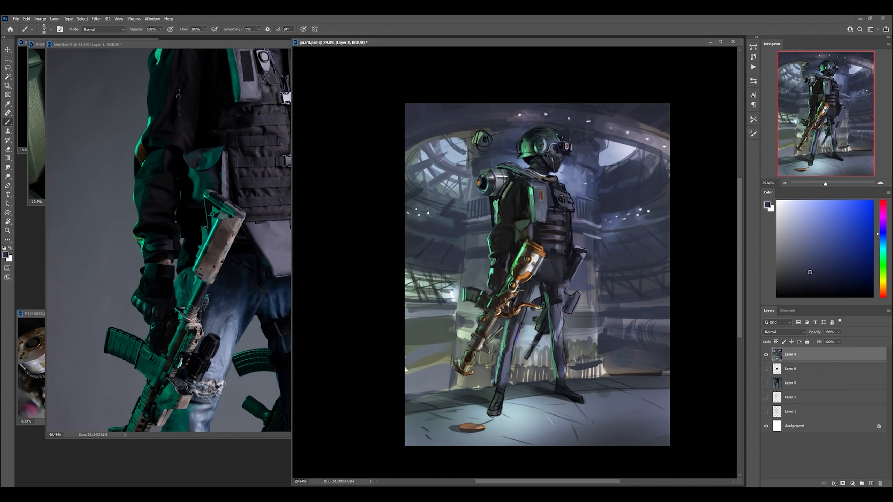
Step: Paint sampled background tones over the wall beside the rifle and around the gear behind the soldier's hip
{"action": "left_click_drag", "start_coordinate": [654, 163], "coordinate": [659, 111]}
{"action": "left_click", "coordinate": [501, 278], "text": "alt"}
{"action": "key", "text": "bracketright"}
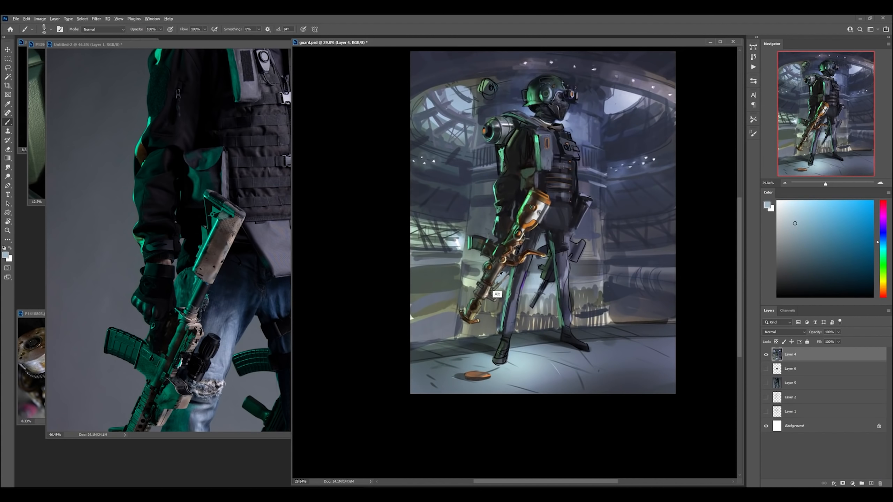
{"action": "left_click", "coordinate": [464, 260], "text": "alt"}
{"action": "left_click_drag", "start_coordinate": [460, 271], "coordinate": [481, 268]}
{"action": "left_click", "coordinate": [454, 239], "text": "alt"}
{"action": "left_click", "coordinate": [580, 239], "text": "alt"}
{"action": "left_click_drag", "start_coordinate": [594, 234], "coordinate": [587, 246]}
{"action": "left_click", "coordinate": [575, 149], "text": "alt"}
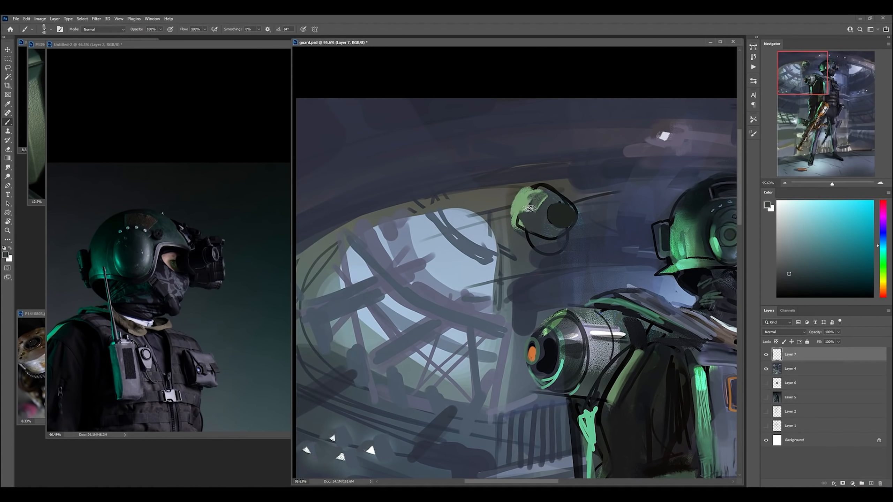
Step: Block in the floating drone beside the helmet as a dark sphere with green edges and an orange eye on Layer 7
{"action": "mouse_move", "coordinate": [529, 209]}
{"action": "left_mouse_down"}
{"action": "mouse_move", "coordinate": [541, 201]}
{"action": "mouse_move", "coordinate": [528, 228]}
{"action": "mouse_move", "coordinate": [569, 221]}
{"action": "left_mouse_up"}
{"action": "left_click", "coordinate": [561, 215], "text": "alt"}
{"action": "left_click", "coordinate": [519, 204], "text": "alt"}
{"action": "left_click", "coordinate": [531, 354], "text": "alt"}
{"action": "key", "text": "z"}
{"action": "left_click_drag", "start_coordinate": [499, 261], "coordinate": [428, 272]}
{"action": "left_click_drag", "start_coordinate": [442, 181], "coordinate": [499, 187]}
{"action": "left_click", "coordinate": [457, 229], "text": "alt"}
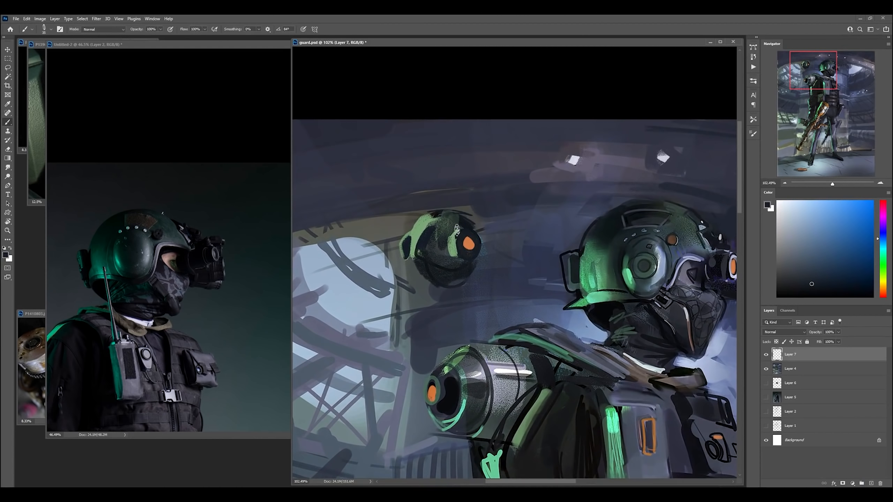
Step: Shade the drone's round shell with sampled green and blue-grey tones and define the socket around its orange eye
{"action": "left_click_drag", "start_coordinate": [482, 251], "coordinate": [466, 280]}
{"action": "left_click", "coordinate": [449, 257], "text": "alt"}
{"action": "left_click_drag", "start_coordinate": [437, 246], "coordinate": [477, 269]}
{"action": "left_click", "coordinate": [452, 246], "text": "alt"}
{"action": "mouse_move", "coordinate": [457, 232]}
{"action": "left_mouse_down"}
{"action": "mouse_move", "coordinate": [455, 257]}
{"action": "mouse_move", "coordinate": [445, 250]}
{"action": "left_mouse_up"}
{"action": "left_click_drag", "start_coordinate": [449, 229], "coordinate": [417, 259]}
{"action": "left_click", "coordinate": [456, 263], "text": "alt"}
{"action": "left_click", "coordinate": [460, 277], "text": "alt"}
{"action": "left_click", "coordinate": [431, 243], "text": "alt"}
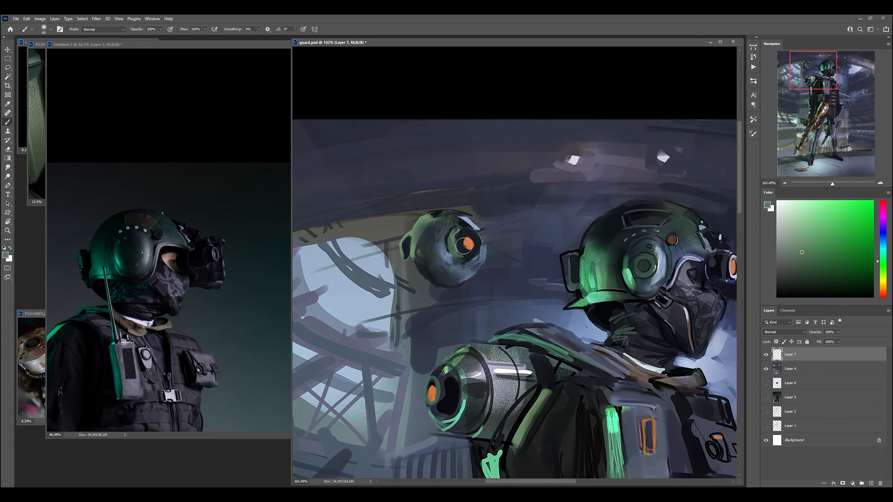
Step: Merge Layer 7 into Layer 4, then clean up the drone's eye and add dark holes to its shell on a new layer
{"action": "key", "text": "z"}
{"action": "key", "text": "ctrl+e"}
{"action": "mouse_move", "coordinate": [485, 258]}
{"action": "left_mouse_down"}
{"action": "mouse_move", "coordinate": [464, 335]}
{"action": "mouse_move", "coordinate": [501, 258]}
{"action": "mouse_move", "coordinate": [482, 259]}
{"action": "left_mouse_up"}
{"action": "key", "text": "ctrl+shift+alt+n"}
{"action": "key", "text": "b"}
{"action": "right_click", "coordinate": [489, 225]}
{"action": "left_click_drag", "start_coordinate": [567, 202], "coordinate": [557, 202]}
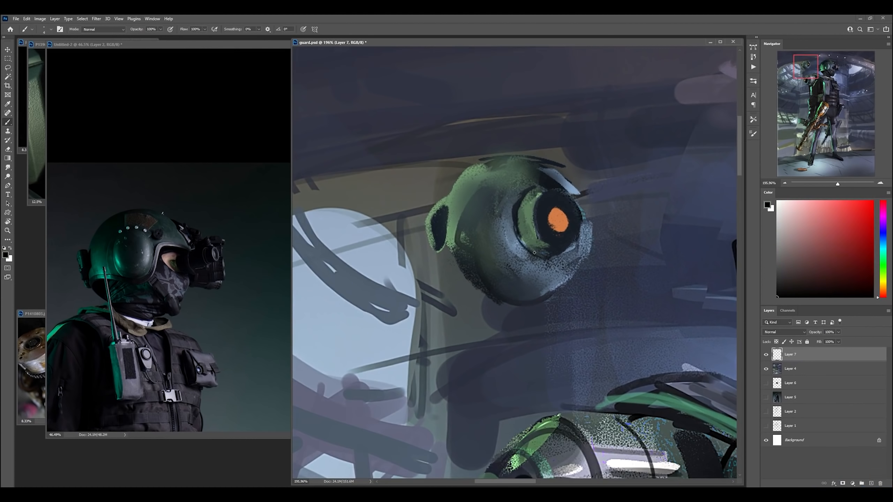
{"action": "left_click", "coordinate": [531, 243], "text": "alt"}
{"action": "left_click_drag", "start_coordinate": [534, 254], "coordinate": [555, 248]}
{"action": "left_click", "coordinate": [563, 220], "text": "alt"}
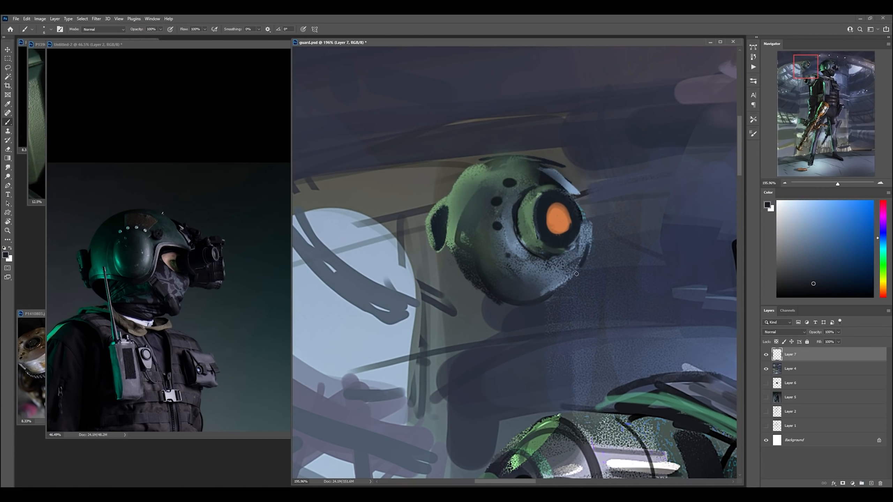
Step: Draw a dark curved seam across the drone's lower shell and strengthen its green edge light with sampled tones
{"action": "left_click", "coordinate": [573, 184], "text": "alt"}
{"action": "left_click_drag", "start_coordinate": [474, 272], "coordinate": [580, 263]}
{"action": "left_click", "coordinate": [474, 208], "text": "alt"}
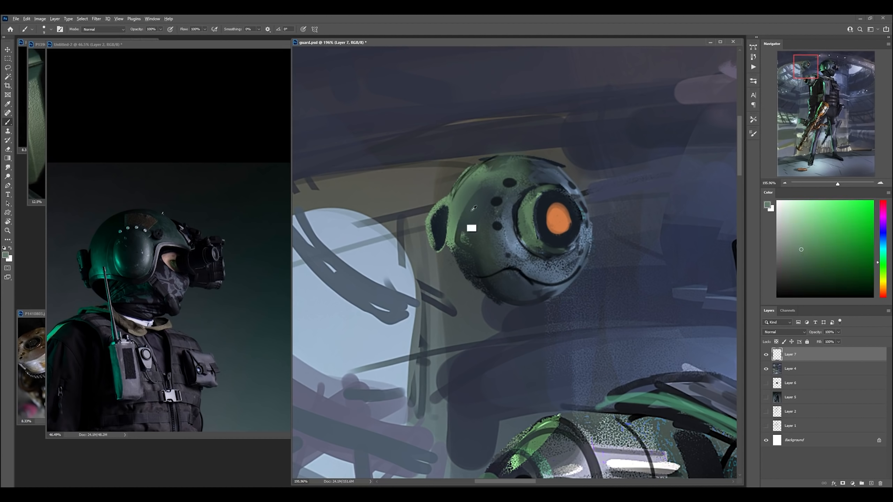
{"action": "left_click", "coordinate": [459, 181], "text": "alt"}
{"action": "left_click", "coordinate": [496, 216], "text": "alt"}
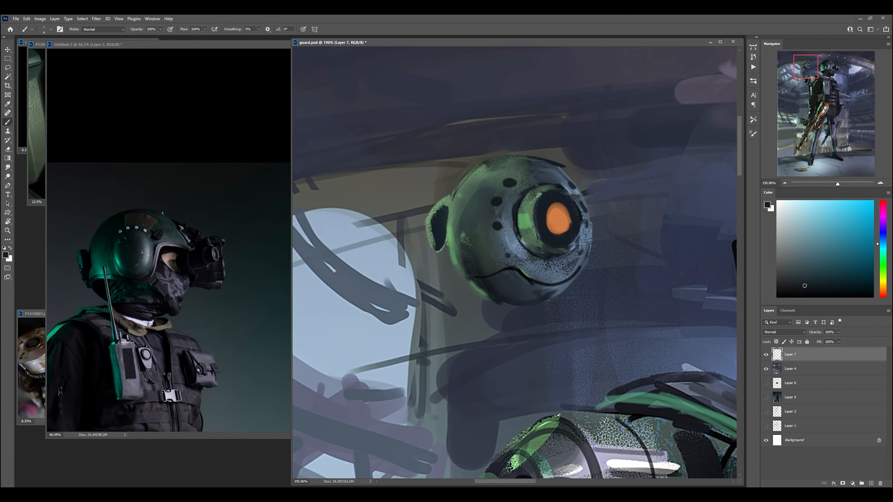
Step: Add small detail strokes around the drone's eye and shell, and flip the canvas horizontally
{"action": "left_click_drag", "start_coordinate": [425, 170], "coordinate": [387, 170]}
{"action": "left_click_drag", "start_coordinate": [489, 205], "coordinate": [521, 205]}
{"action": "left_click", "coordinate": [507, 192], "text": "alt"}
{"action": "left_click_drag", "start_coordinate": [500, 200], "coordinate": [481, 216]}
{"action": "left_click_drag", "start_coordinate": [510, 208], "coordinate": [489, 235]}
{"action": "left_click_drag", "start_coordinate": [510, 178], "coordinate": [501, 208]}
{"action": "key", "text": "z"}
{"action": "mouse_move", "coordinate": [540, 206]}
{"action": "left_mouse_down"}
{"action": "mouse_move", "coordinate": [485, 205]}
{"action": "mouse_move", "coordinate": [580, 201]}
{"action": "mouse_move", "coordinate": [571, 250]}
{"action": "left_mouse_up"}
{"action": "key", "text": "F2"}
Step: Refine the mirrored drone's lens and shell edge with a smaller brush in sampled colors
{"action": "key", "text": "b"}
{"action": "left_click", "coordinate": [597, 184], "text": "alt"}
{"action": "key", "text": "["}
{"action": "key", "text": "["}
{"action": "key", "text": "["}
{"action": "key", "text": "["}
{"action": "key", "text": "["}
{"action": "left_click", "coordinate": [547, 198], "text": "alt"}
{"action": "scroll", "coordinate": [547, 198], "scroll_direction": "up", "scroll_amount": 2}
{"action": "left_click_drag", "start_coordinate": [522, 203], "coordinate": [542, 193]}
{"action": "left_click", "coordinate": [573, 173], "text": "alt"}
{"action": "left_click_drag", "start_coordinate": [556, 171], "coordinate": [591, 157]}
Step: Switch to the scatterbrush01 2 brush for texturing the drone and merge the upper layers into Layer 4
{"action": "right_click", "coordinate": [568, 169]}
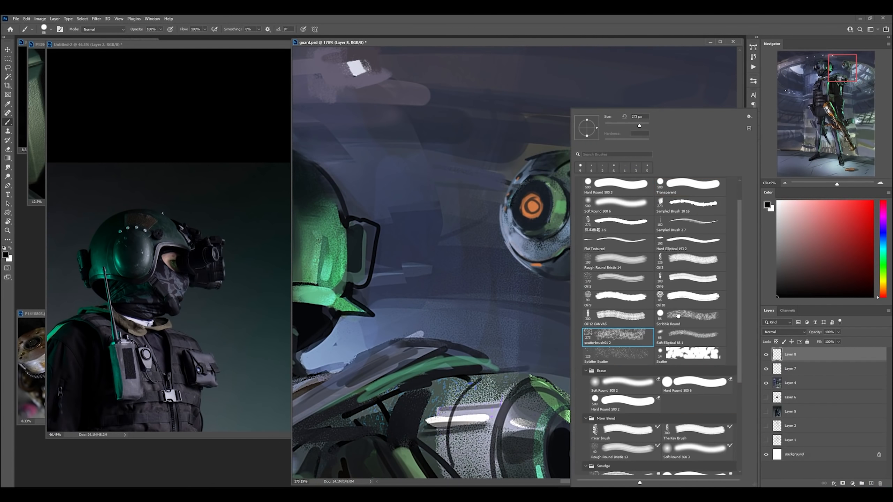
{"action": "left_click", "coordinate": [613, 335]}
{"action": "left_click", "coordinate": [594, 211], "text": "alt"}
{"action": "key", "text": "z"}
{"action": "left_click_drag", "start_coordinate": [661, 137], "coordinate": [616, 134]}
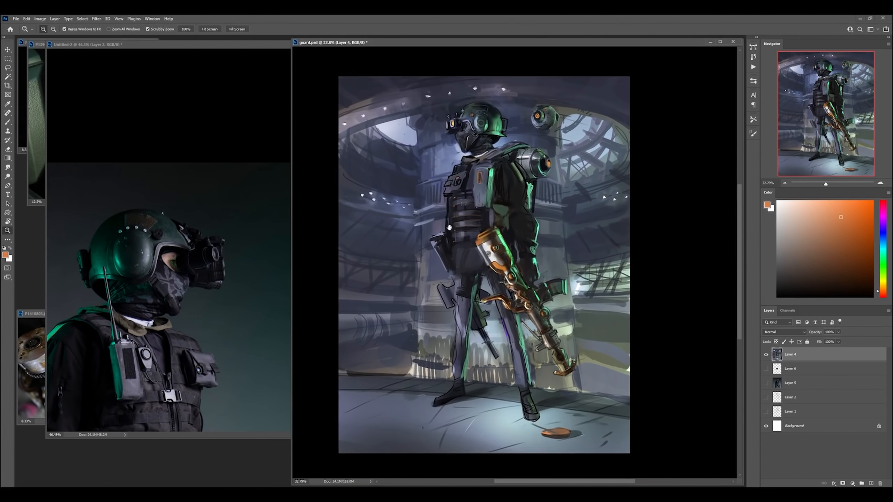
Step: Paint sampled dark blue over the background beside the drone to clean up its outline
{"action": "scroll", "coordinate": [600, 210], "scroll_direction": "up", "scroll_amount": 3}
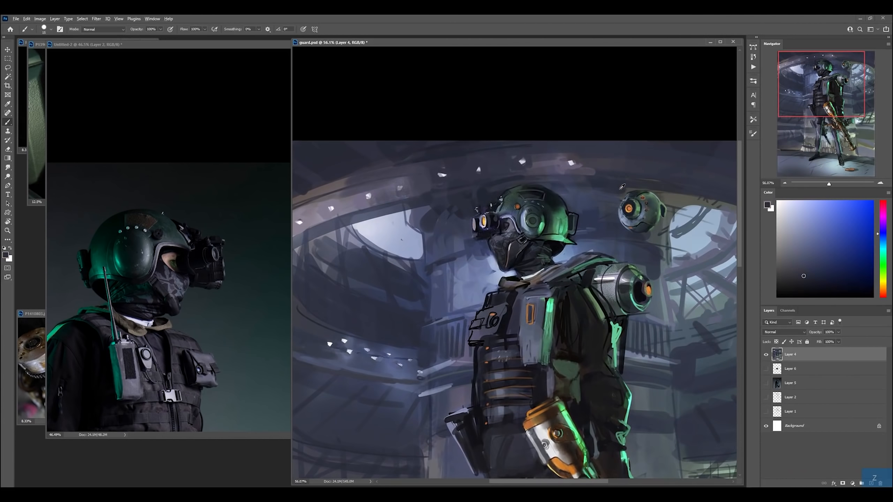
{"action": "scroll", "coordinate": [601, 210], "scroll_direction": "down", "scroll_amount": 1}
{"action": "left_click", "coordinate": [615, 224], "text": "alt"}
{"action": "left_click", "coordinate": [606, 233], "text": "alt"}
{"action": "key", "text": "["}
{"action": "left_click_drag", "start_coordinate": [576, 251], "coordinate": [582, 215]}
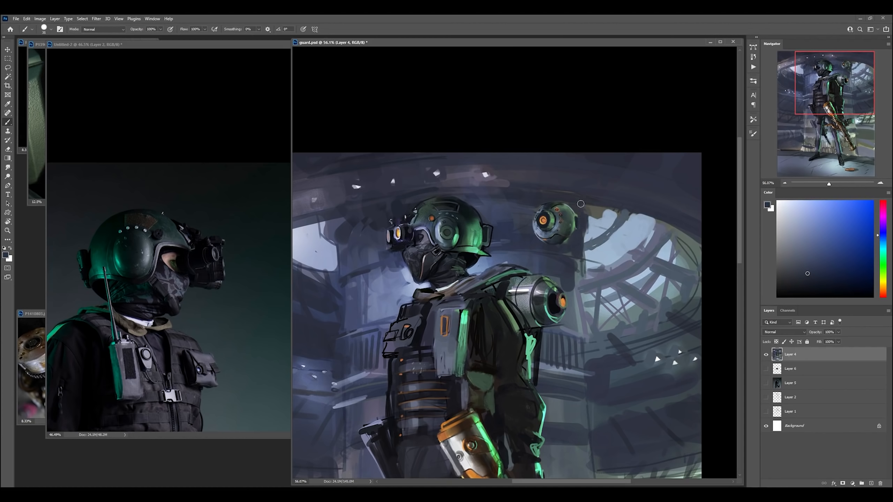
{"action": "scroll", "coordinate": [519, 221], "scroll_direction": "up", "scroll_amount": 2}
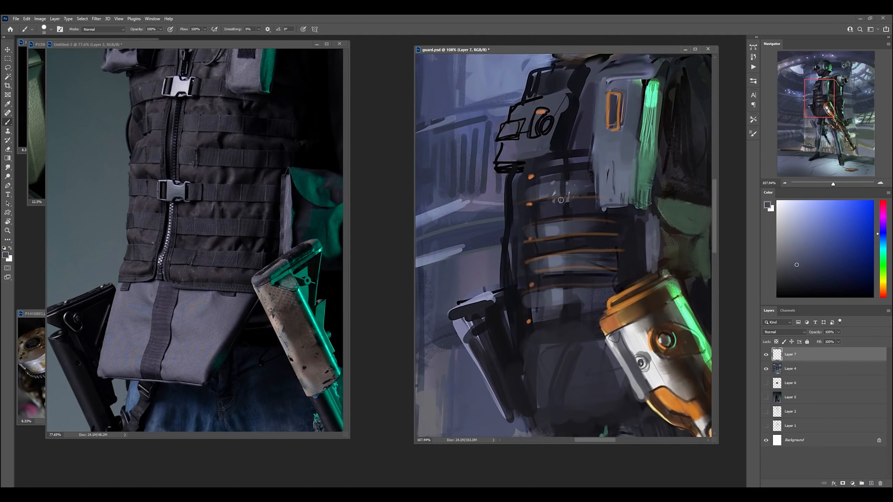
Step: Paint webbing bands with stitch marks and dark dots across the vest's front on Layer 7, following the vest reference
{"action": "left_click_drag", "start_coordinate": [552, 211], "coordinate": [600, 207]}
{"action": "left_click_drag", "start_coordinate": [542, 171], "coordinate": [593, 160]}
{"action": "left_click_drag", "start_coordinate": [536, 285], "coordinate": [597, 280]}
{"action": "left_click_drag", "start_coordinate": [577, 201], "coordinate": [576, 213]}
{"action": "key", "text": "z"}
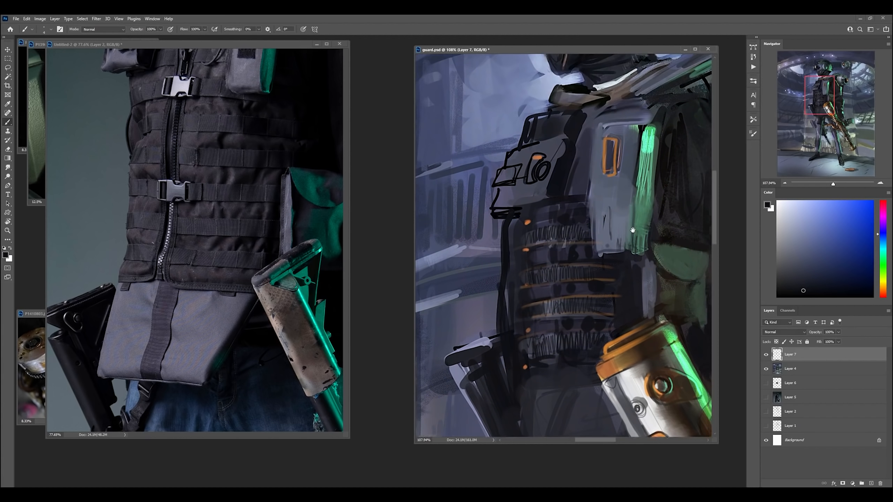
Step: Darken the soldier's trousers and merge the Multiply layer into Layer 4
{"action": "key", "text": "b"}
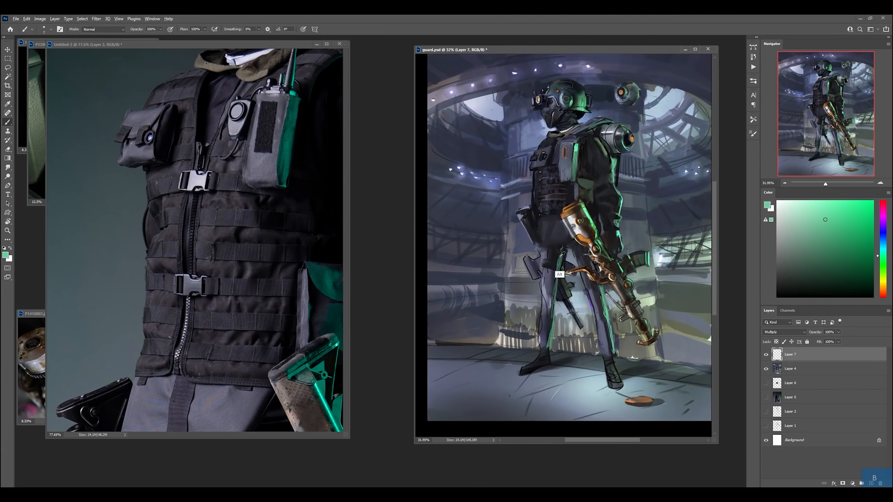
{"action": "key", "text": "z"}
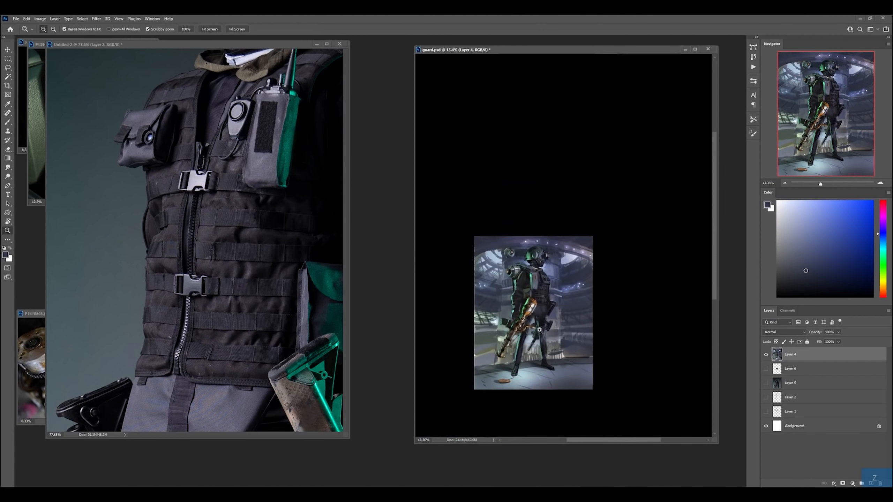
{"action": "key", "text": "b"}
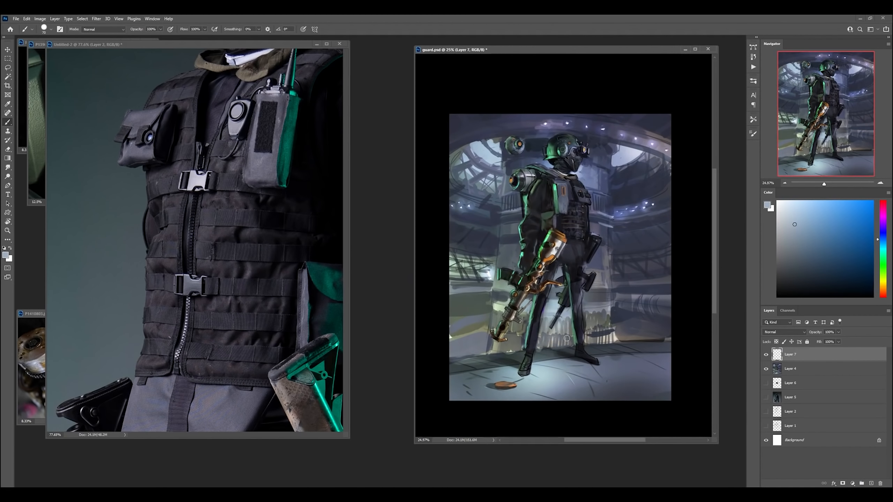
Step: Paint sampled grey tones over the bright wall beside the rifle on a new layer
{"action": "left_click", "coordinate": [519, 343], "text": "alt"}
{"action": "left_click_drag", "start_coordinate": [494, 348], "coordinate": [493, 311]}
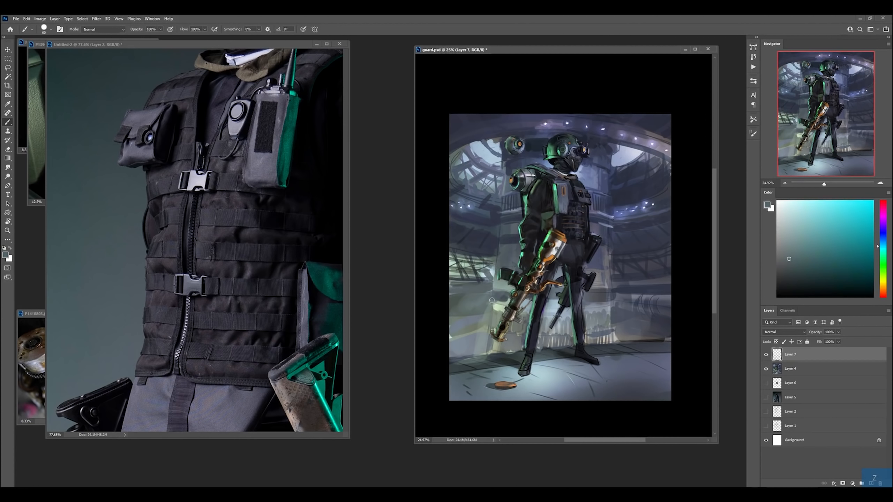
{"action": "left_click", "coordinate": [513, 255], "text": "alt"}
Step: Touch up the soldier's torso with a smaller brush in sampled tones and merge Layer 7 into Layer 4
{"action": "left_click", "coordinate": [606, 249], "text": "alt"}
{"action": "key", "text": "bracketleft"}
{"action": "key", "text": "bracketleft"}
{"action": "key", "text": "bracketleft"}
{"action": "mouse_move", "coordinate": [563, 214]}
{"action": "left_mouse_down"}
{"action": "mouse_move", "coordinate": [498, 296]}
{"action": "mouse_move", "coordinate": [531, 250]}
{"action": "left_mouse_up"}
{"action": "left_click", "coordinate": [541, 229], "text": "alt"}
{"action": "left_click_drag", "start_coordinate": [225, 218], "coordinate": [169, 218]}
{"action": "mouse_move", "coordinate": [570, 214]}
{"action": "left_mouse_down"}
{"action": "mouse_move", "coordinate": [612, 214]}
{"action": "mouse_move", "coordinate": [616, 198]}
{"action": "left_mouse_up"}
{"action": "key", "text": "ctrl+e"}
Step: Move the vest reference out of the way and bring the golden metal lever photo forward beside the painting
{"action": "left_click_drag", "start_coordinate": [119, 59], "coordinate": [301, 60]}
{"action": "left_click_drag", "start_coordinate": [120, 44], "coordinate": [254, 96]}
{"action": "left_click_drag", "start_coordinate": [134, 202], "coordinate": [112, 130]}
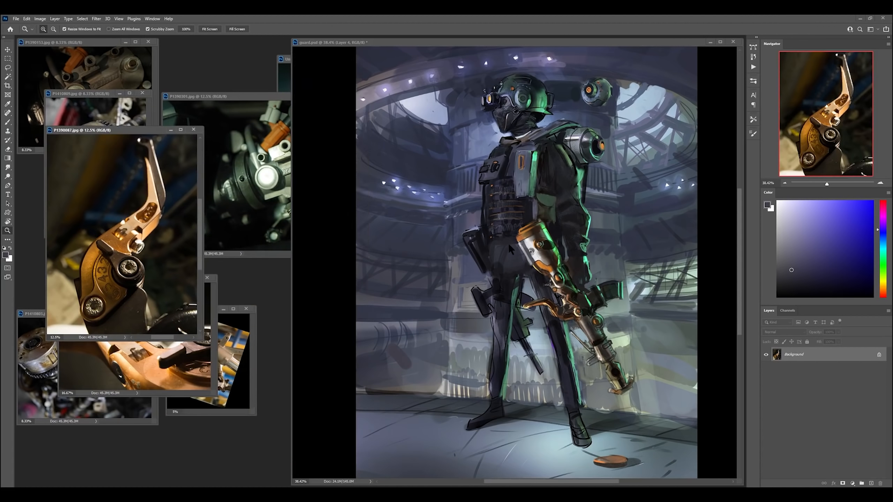
{"action": "left_click_drag", "start_coordinate": [506, 106], "coordinate": [563, 106]}
{"action": "left_click_drag", "start_coordinate": [562, 211], "coordinate": [528, 211]}
{"action": "mouse_move", "coordinate": [562, 317]}
{"action": "left_mouse_down"}
{"action": "mouse_move", "coordinate": [601, 388]}
{"action": "mouse_move", "coordinate": [521, 357]}
{"action": "mouse_move", "coordinate": [550, 397]}
{"action": "left_mouse_up"}
Step: Add a new layer and refine the green rim light along the soldier's sleeve and shoulder strap with sampled colors
{"action": "key", "text": "ctrl+shift+alt+n"}
{"action": "key", "text": "b"}
{"action": "left_click", "coordinate": [572, 215], "text": "alt"}
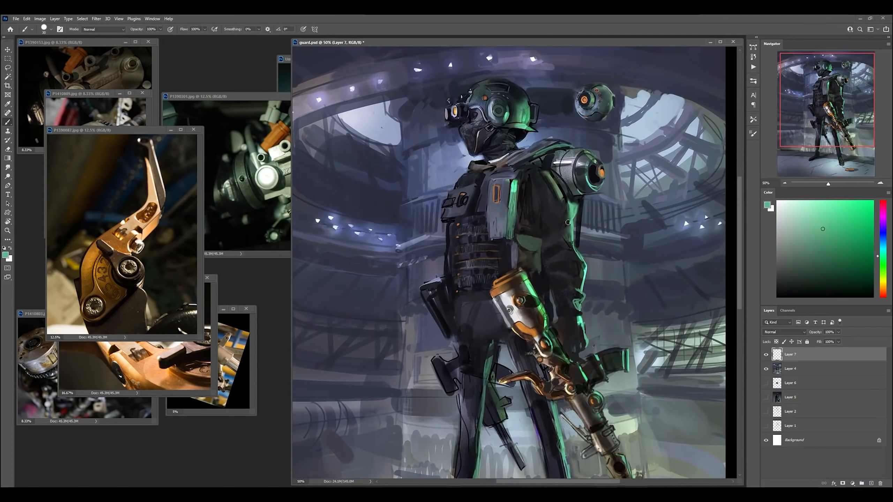
{"action": "left_click", "coordinate": [574, 219], "text": "alt"}
{"action": "left_click_drag", "start_coordinate": [443, 119], "coordinate": [594, 437]}
{"action": "left_click_drag", "start_coordinate": [562, 387], "coordinate": [598, 387]}
{"action": "left_click_drag", "start_coordinate": [362, 433], "coordinate": [436, 460]}
{"action": "key", "text": "Delete"}
{"action": "left_click", "coordinate": [534, 199], "text": "alt"}
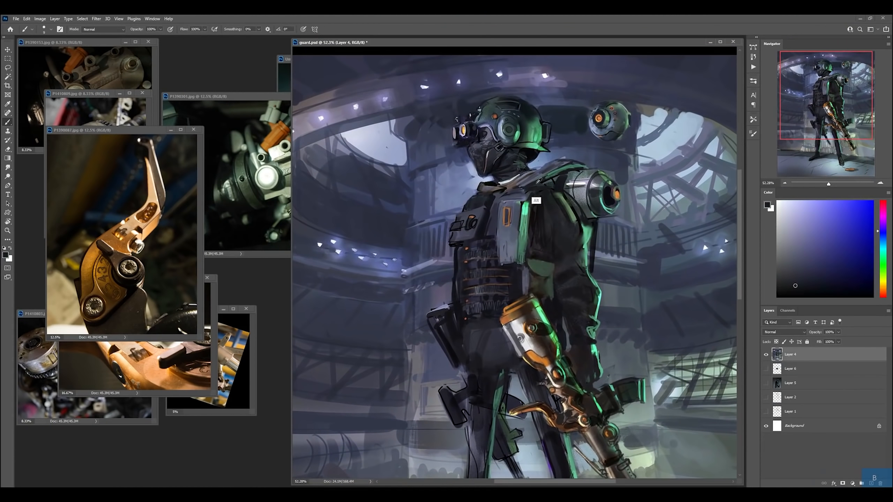
{"action": "left_click_drag", "start_coordinate": [619, 192], "coordinate": [571, 200]}
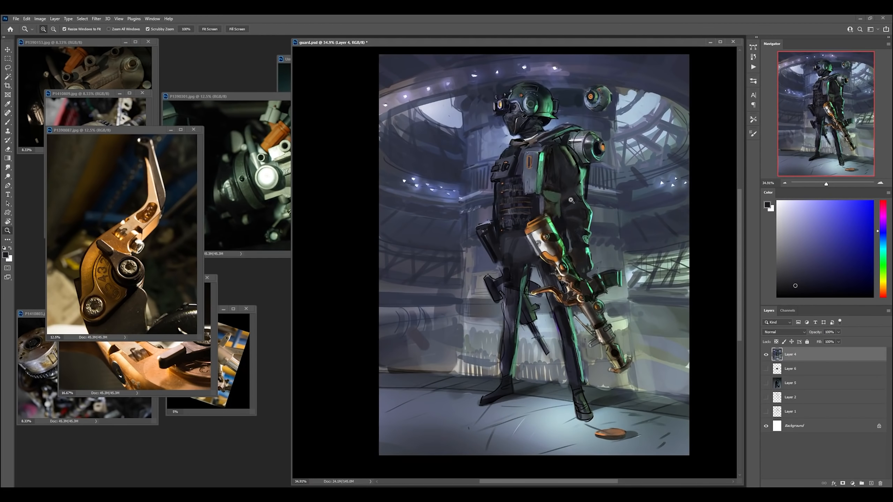